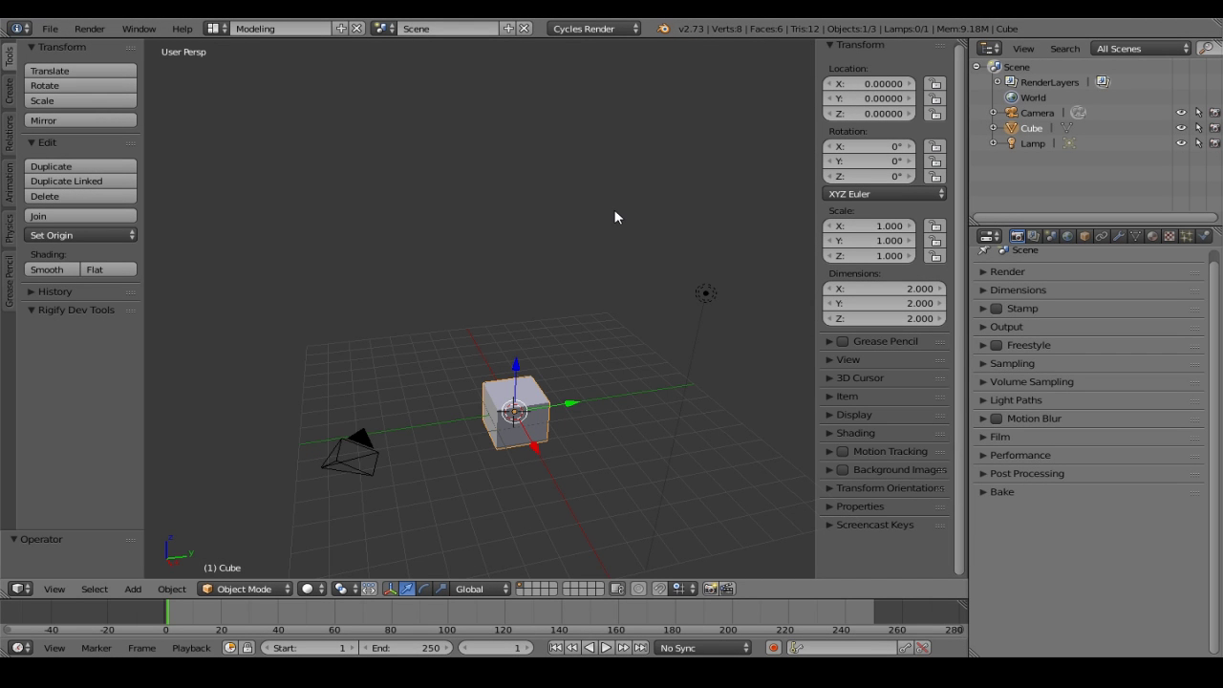
Delete the default cube and add a Circle mesh in its place
key("x")
left_click(617, 212)
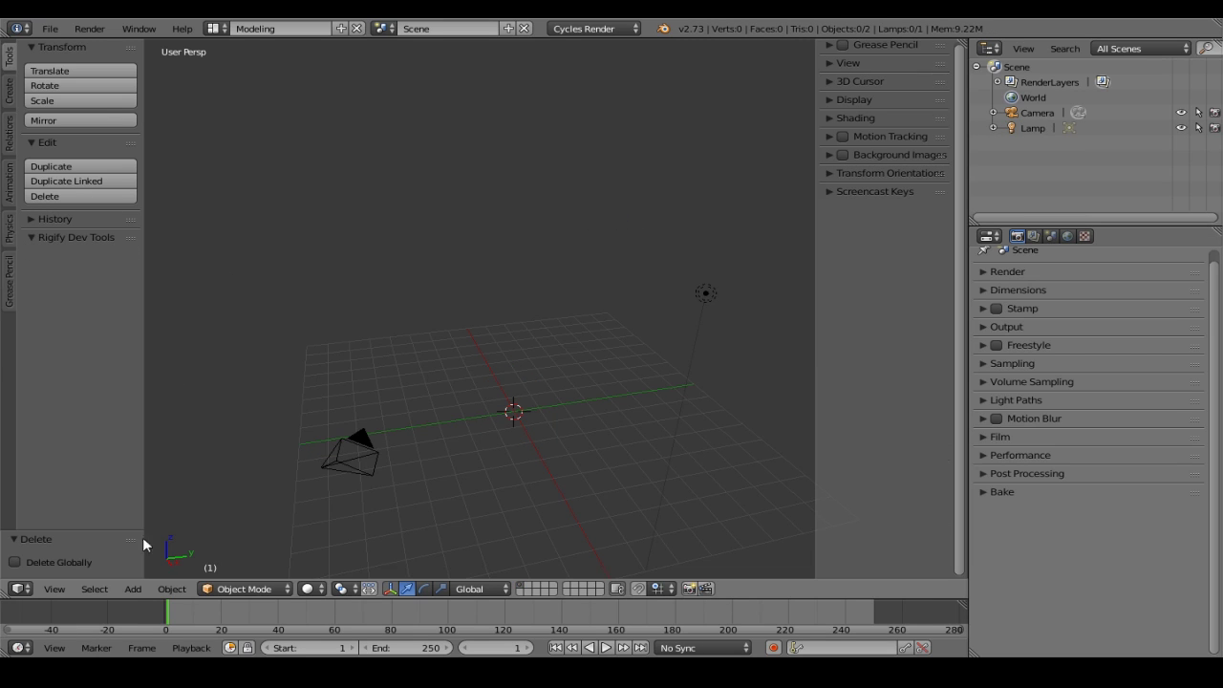
left_click(133, 590)
mouse_move(150, 571)
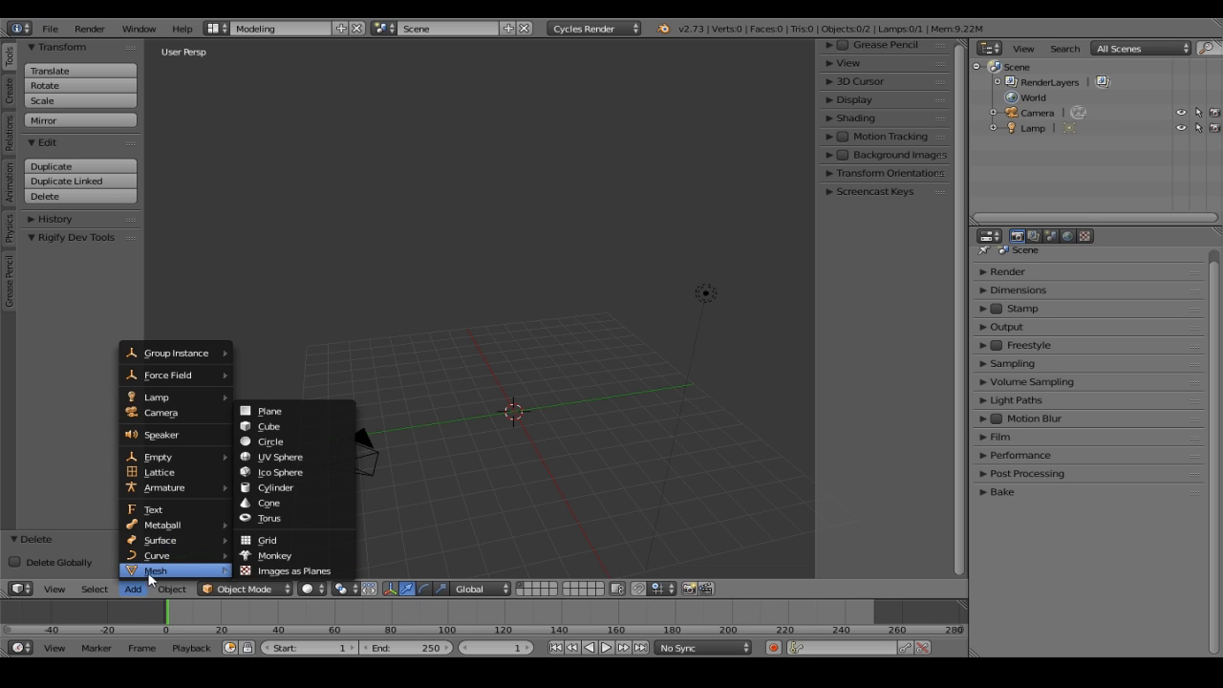
left_click(277, 442)
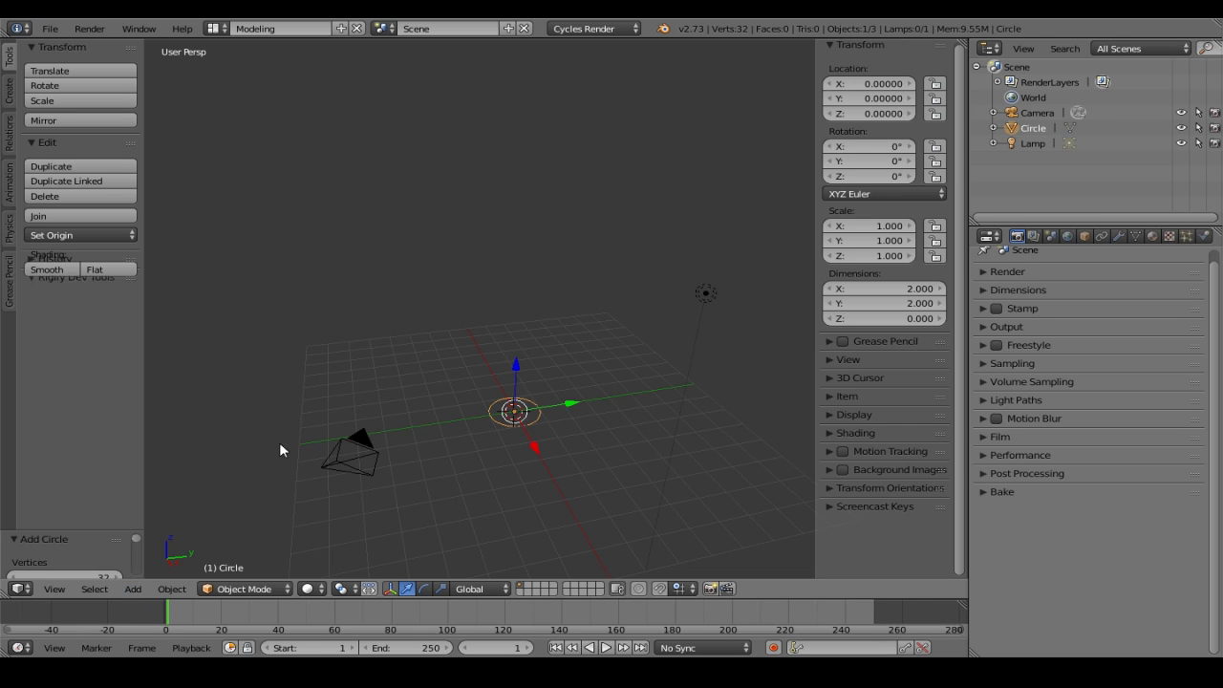
scroll(475, 423, "up", 3)
scroll(512, 418, "up", 3)
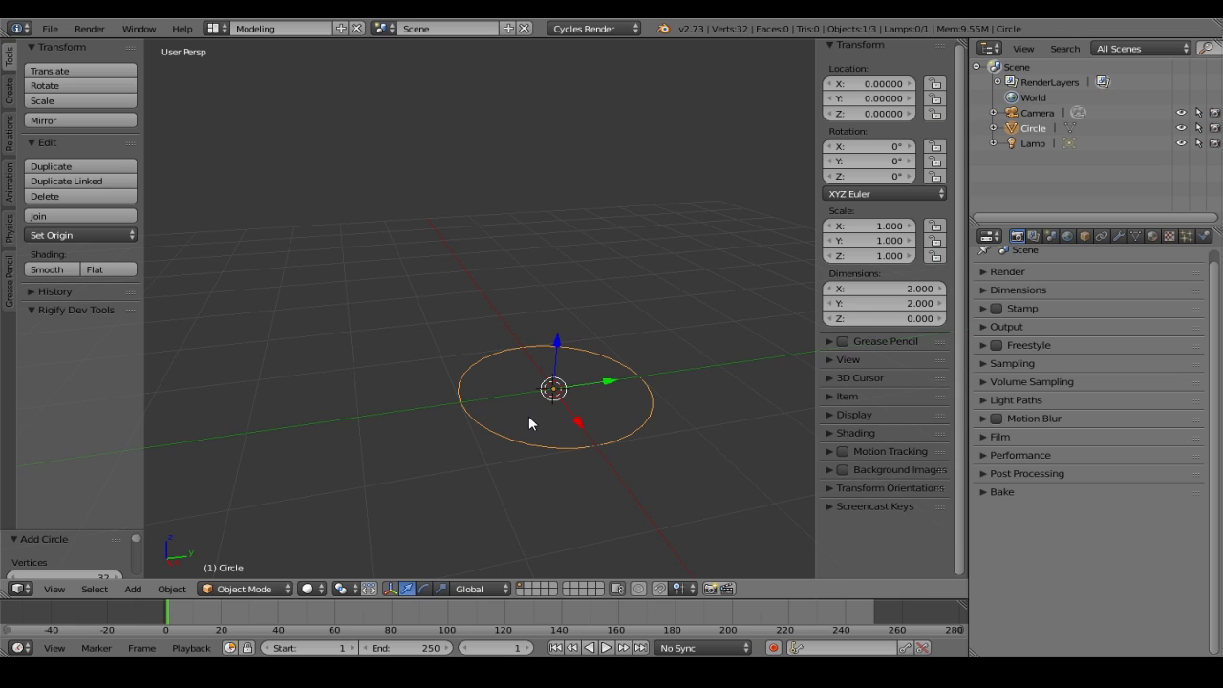
In Edit Mode, extrude the circle's edge and scale it out 1.1 into a flat ring
key("Tab")
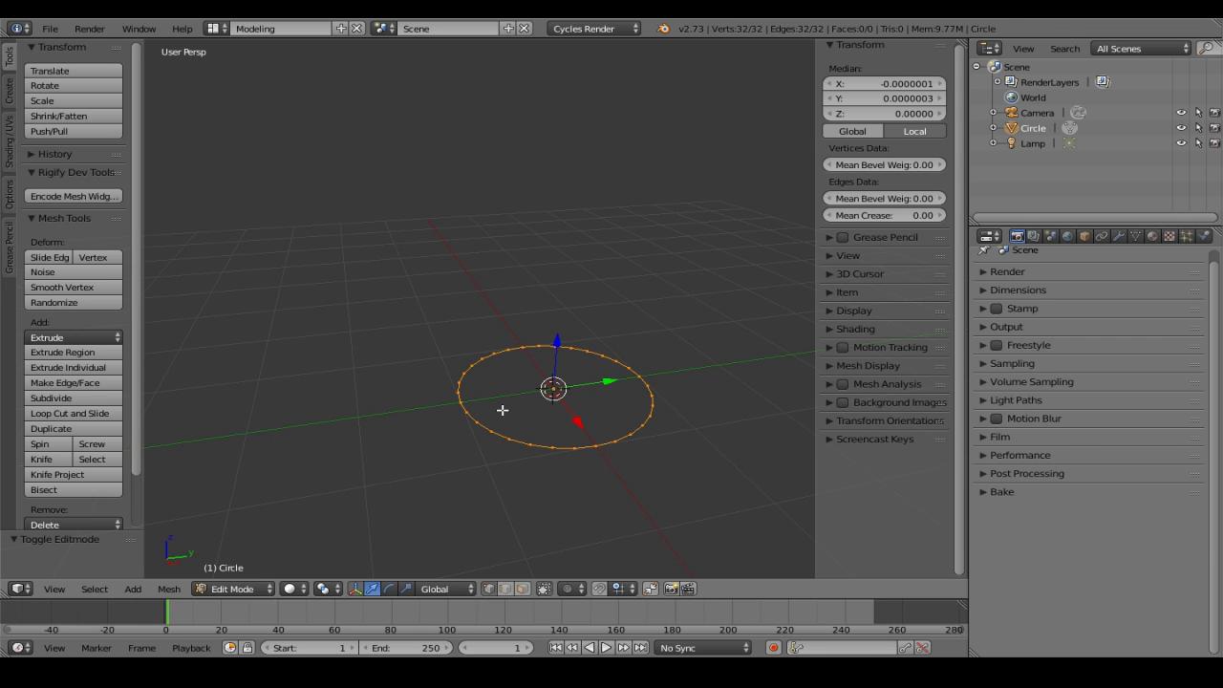
key("e")
key("s")
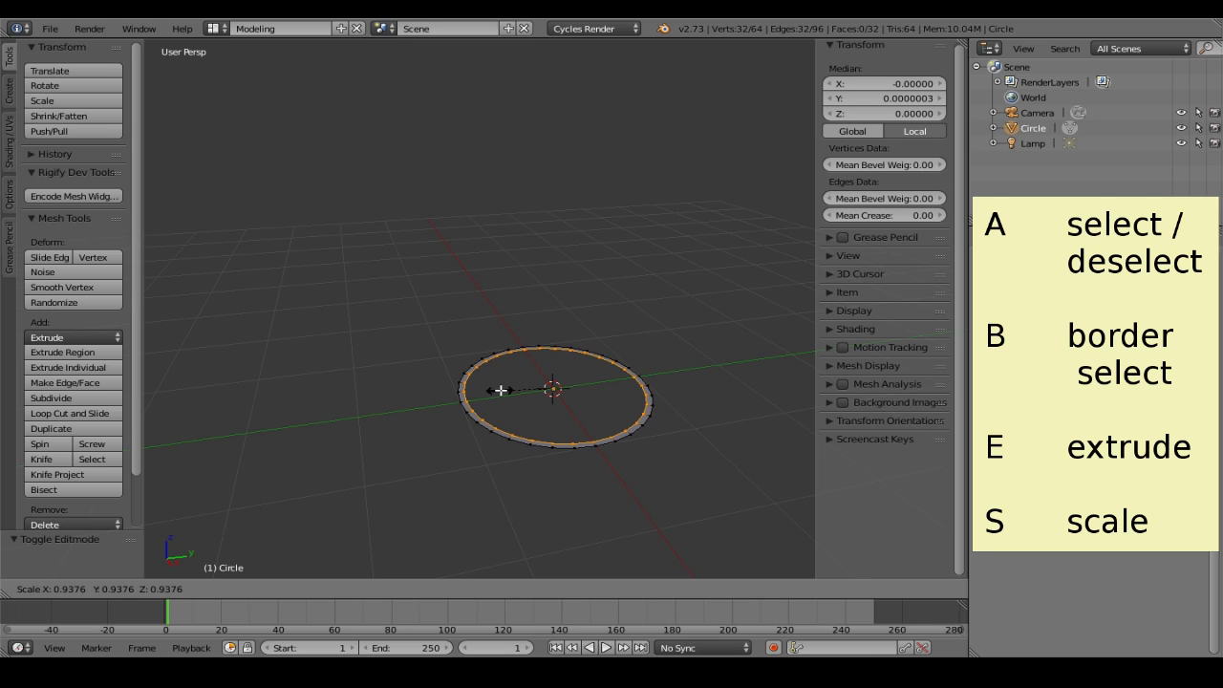
type("1.1")
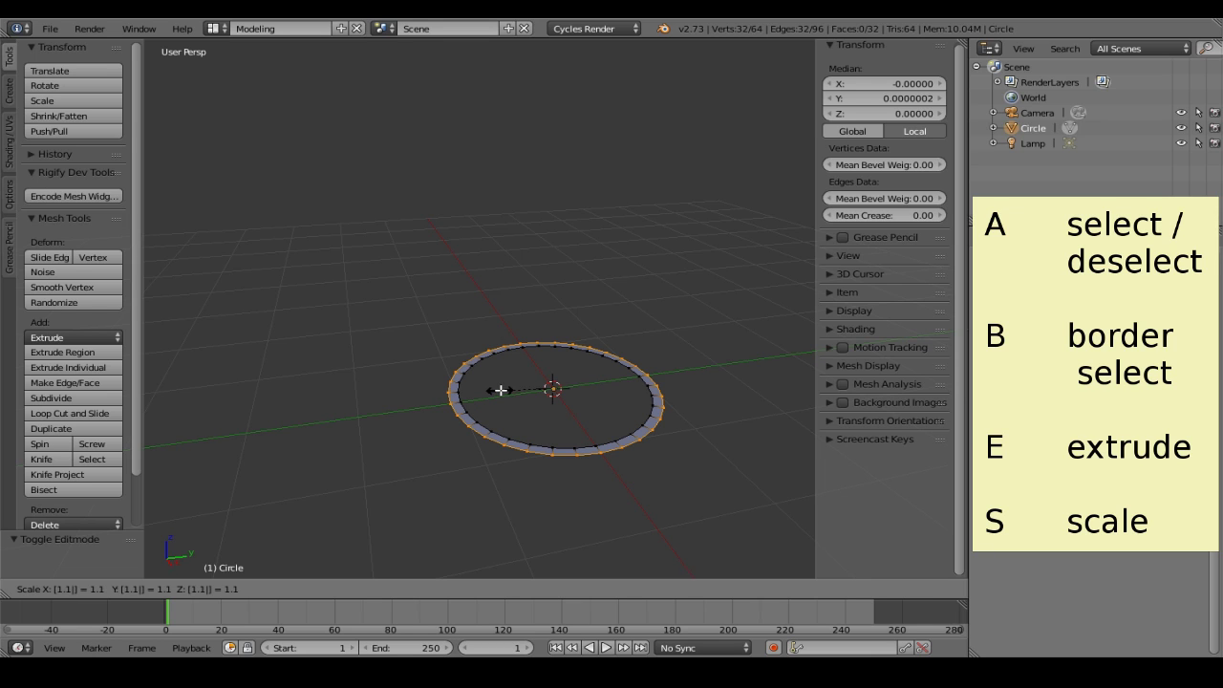
key("Return")
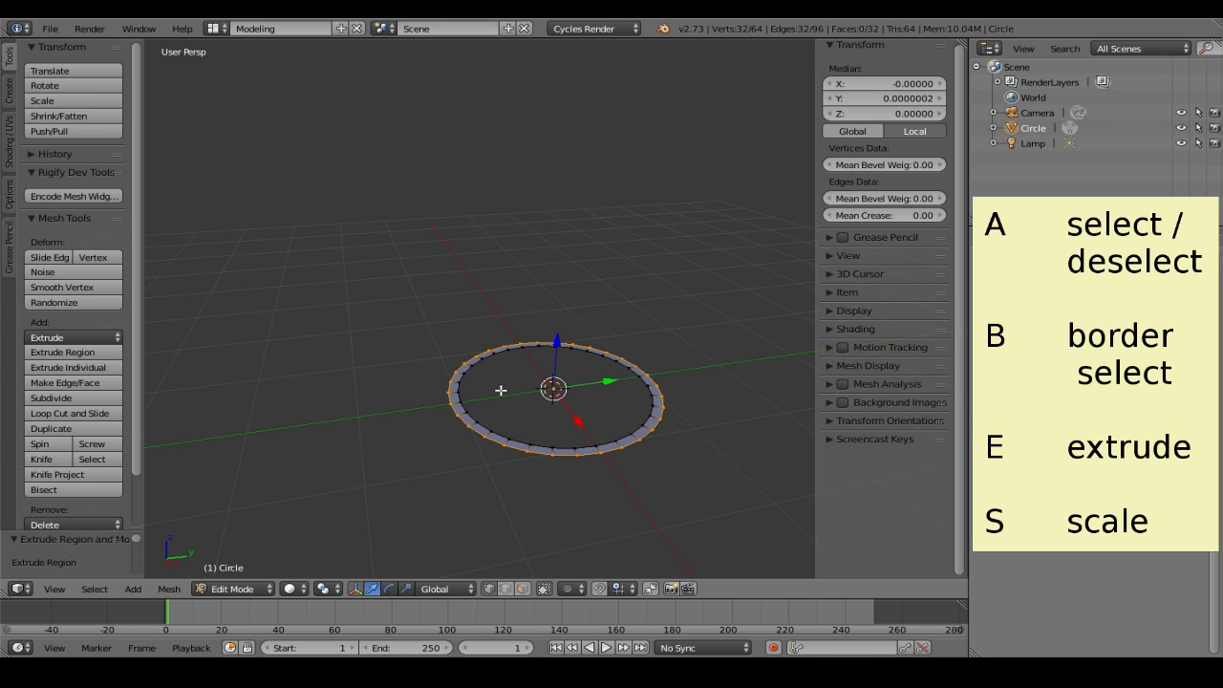
Select the whole ring and extrude it 0.6 along its normal into a short band
key("a")
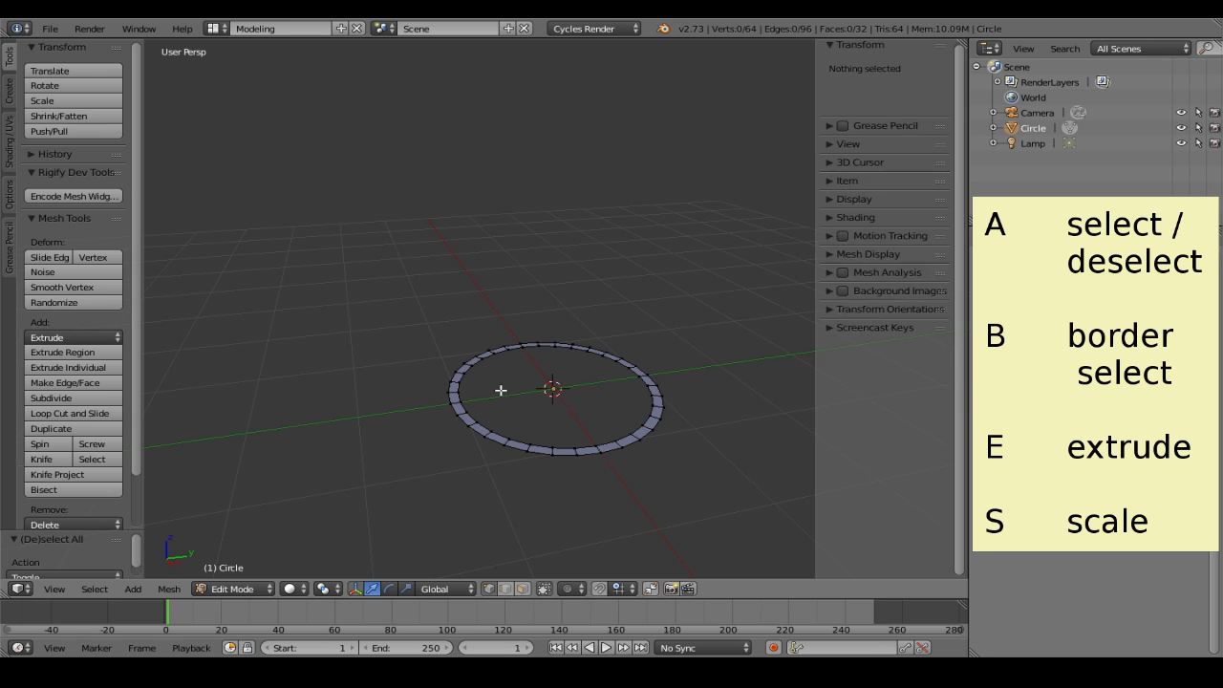
key("a")
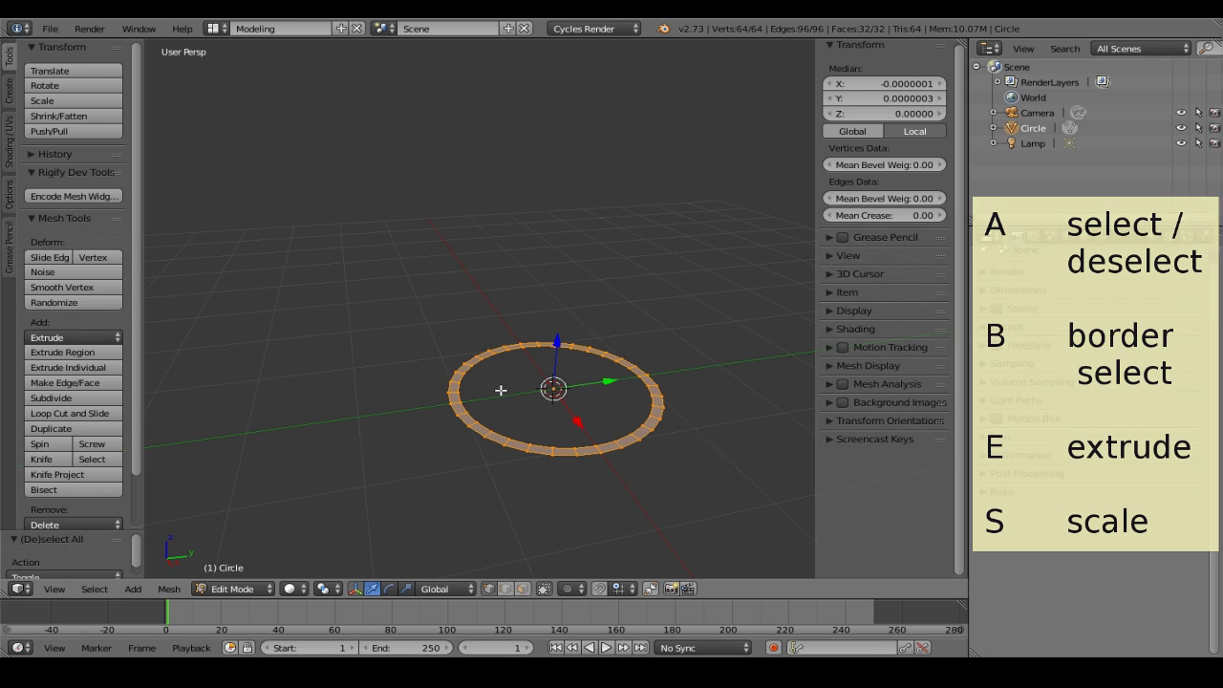
key("e")
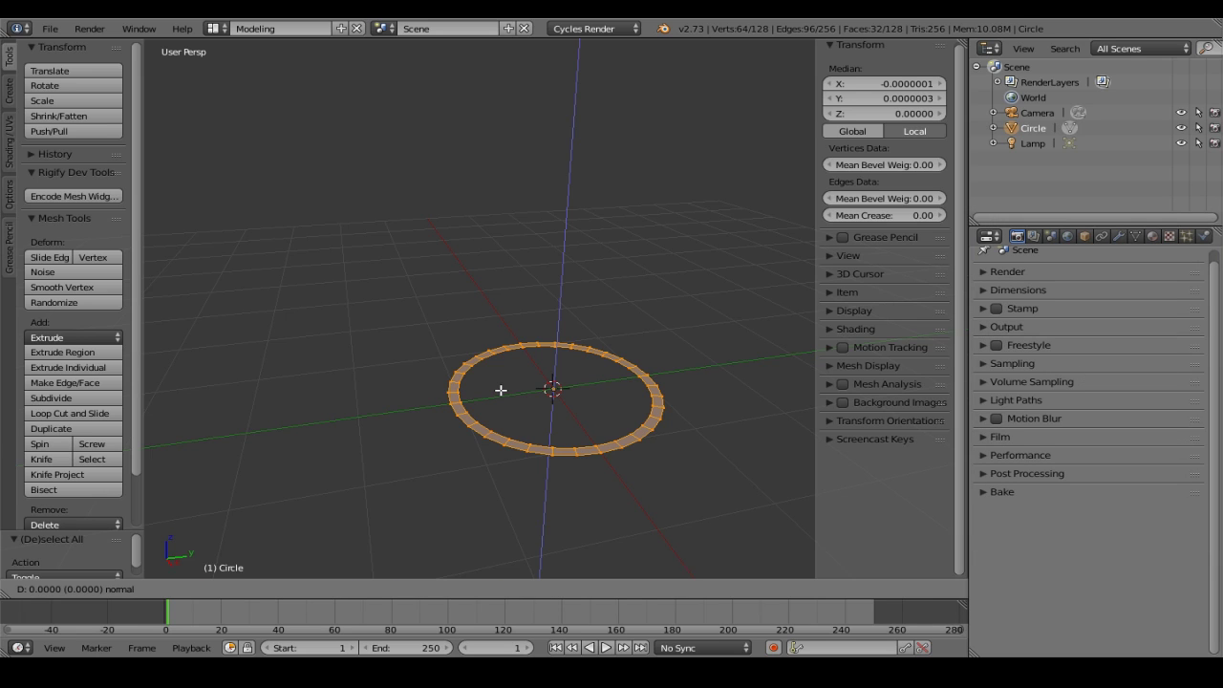
type("0.6")
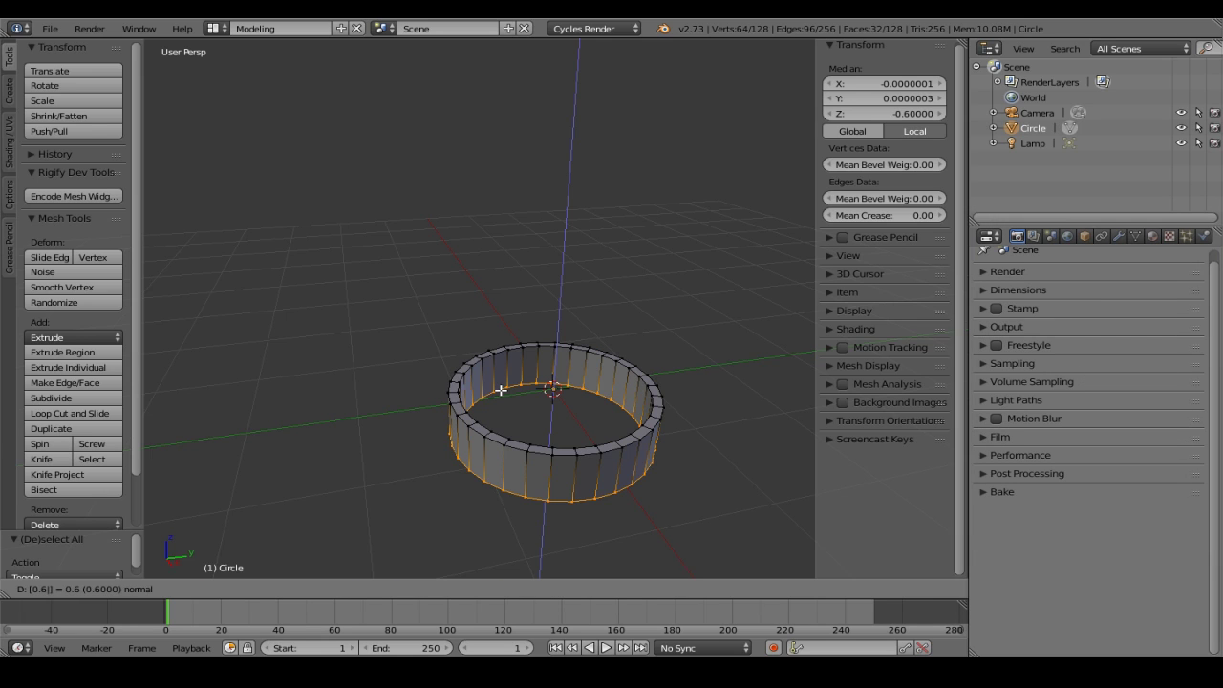
key("Return")
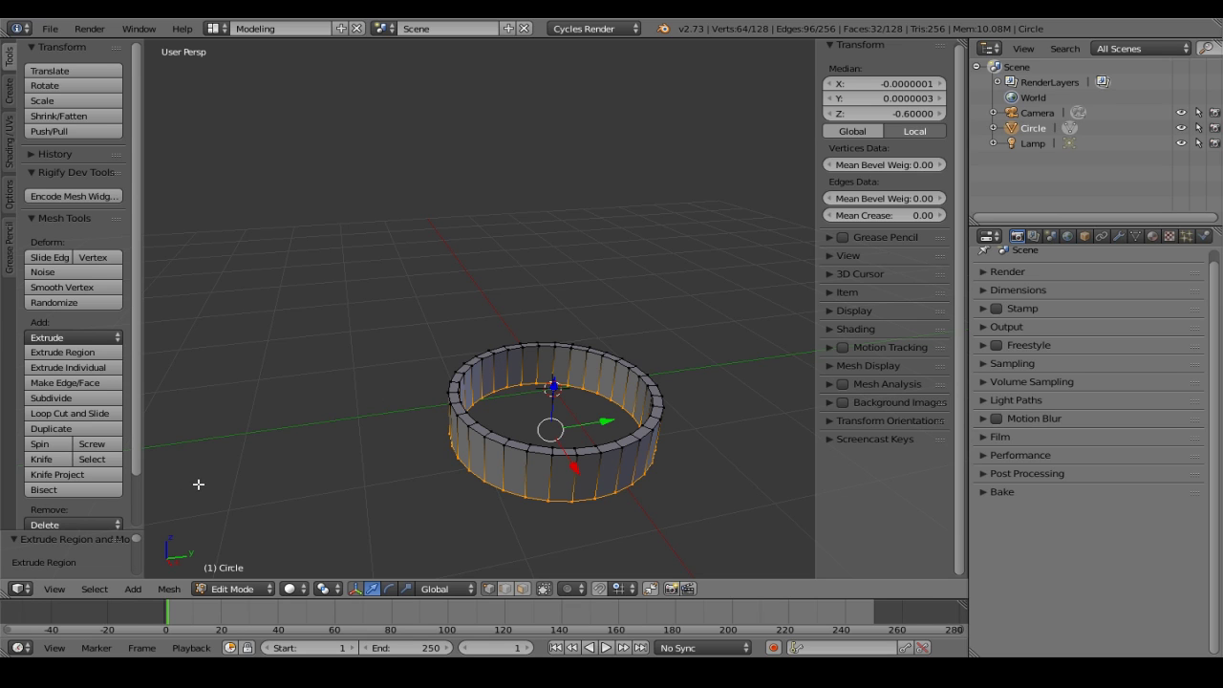
Loop-cut around the band's middle and scale the new loop outward by 1.1
left_click(73, 414)
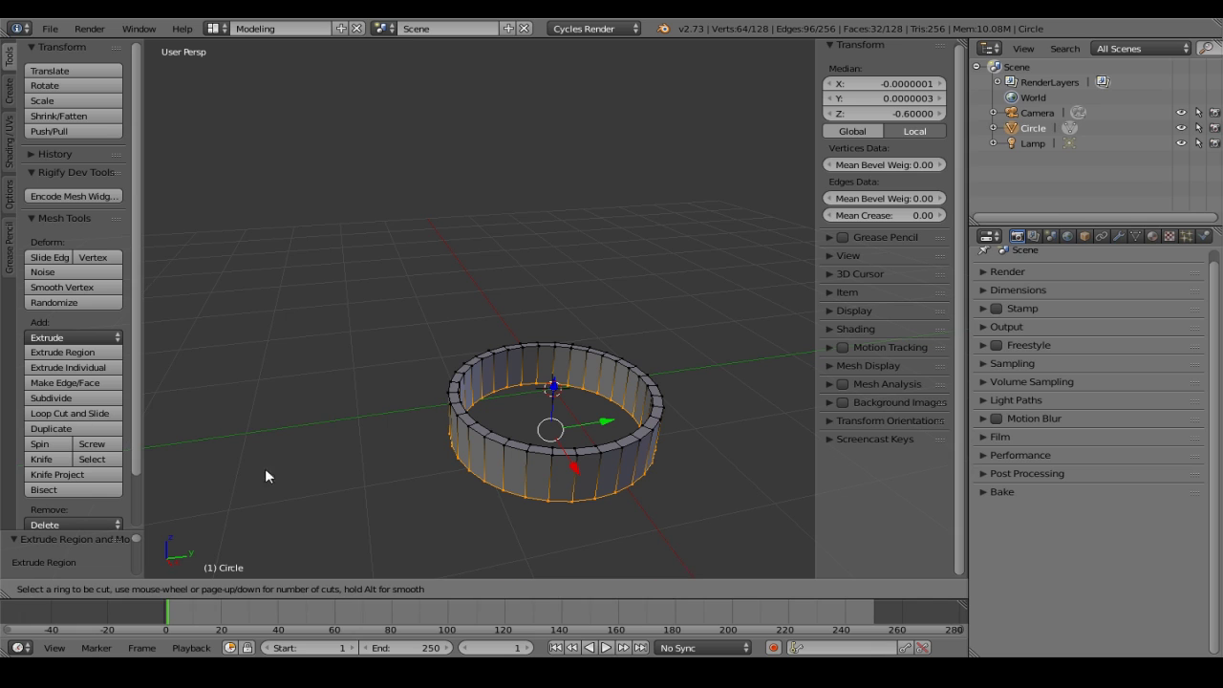
left_click(483, 459)
left_click(483, 458)
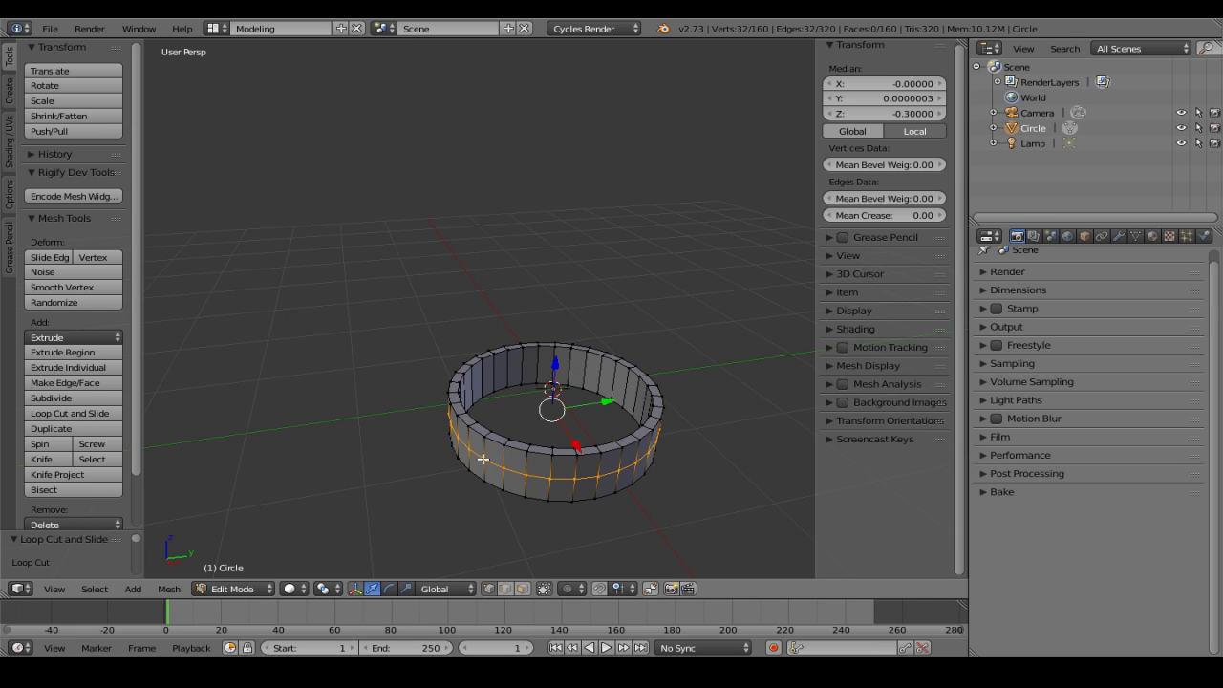
scroll(487, 473, "up", 2)
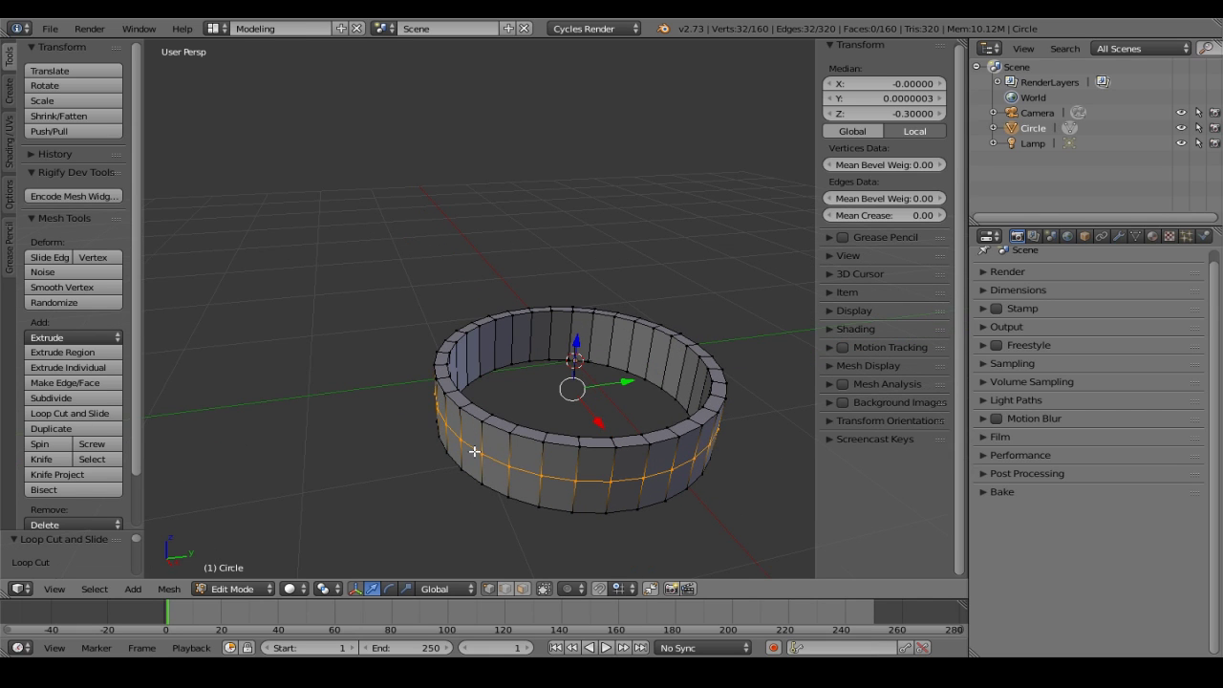
key("s")
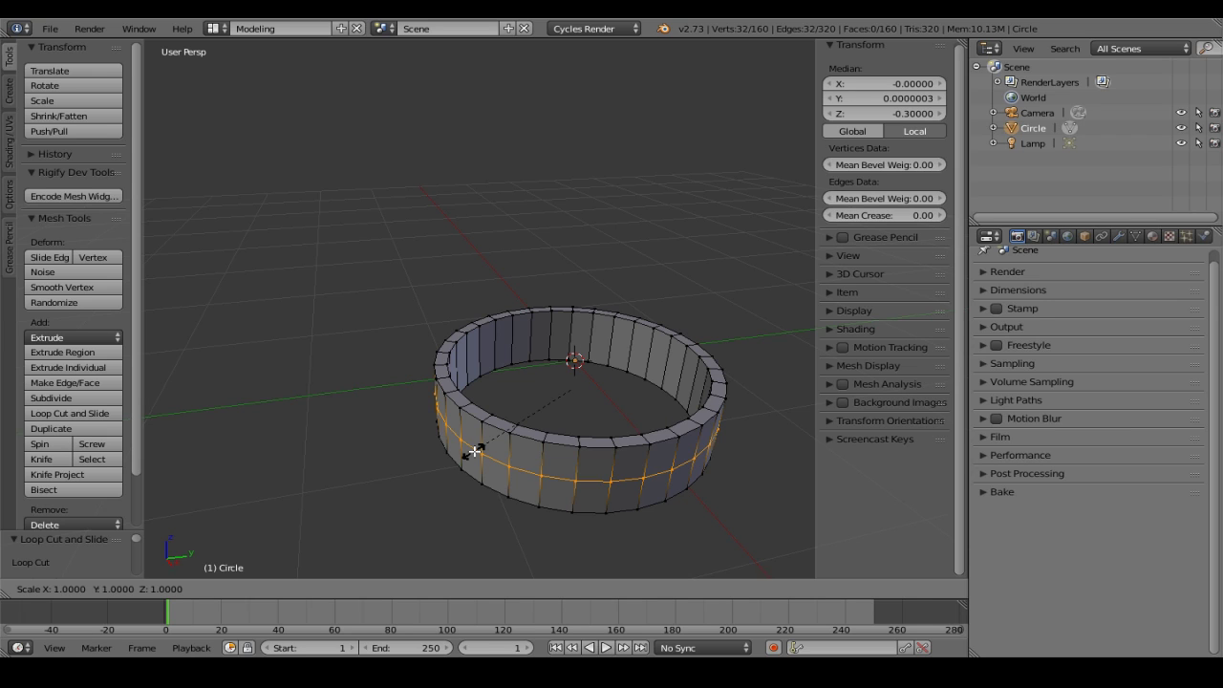
type("1.1")
key("Return")
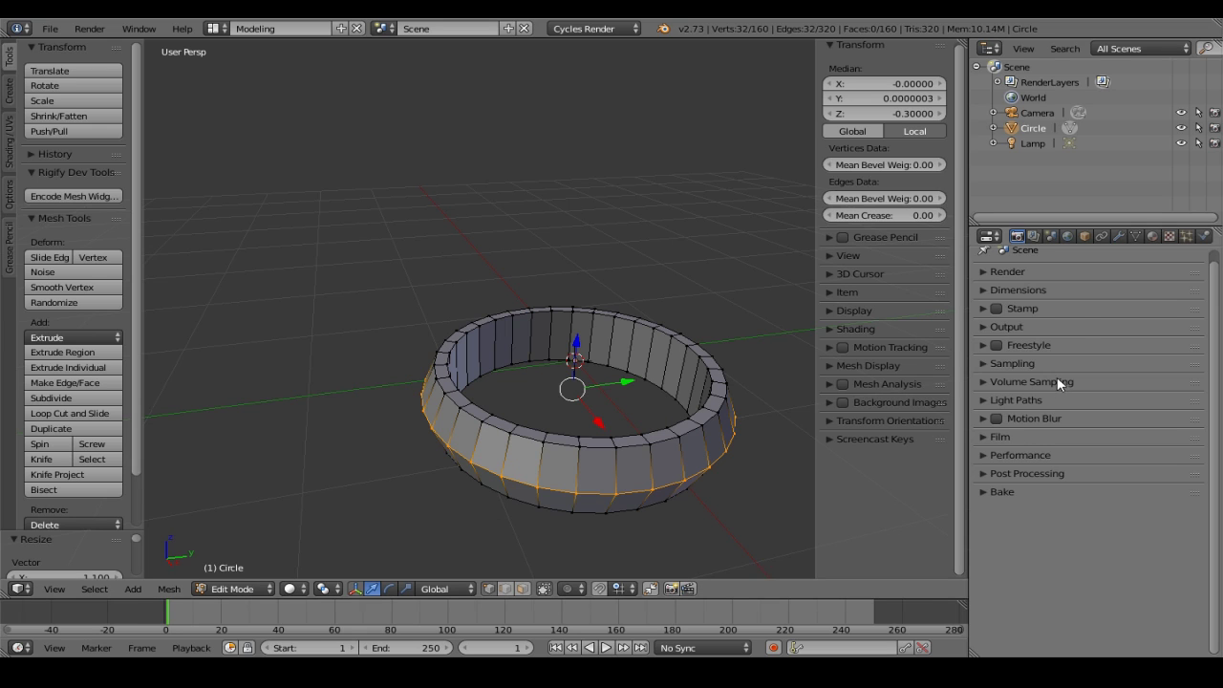
Add a Subdivision Surface modifier with viewport level 3 and render level 5
left_click(1115, 236)
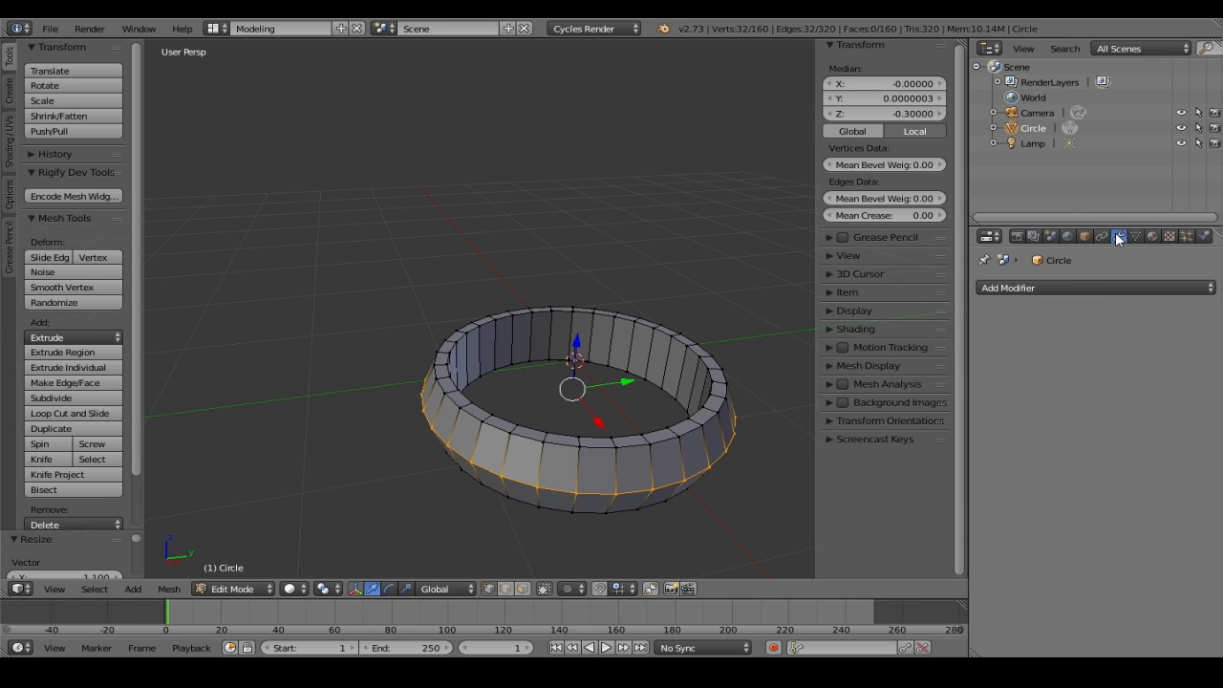
left_click(1070, 289)
left_click(901, 541)
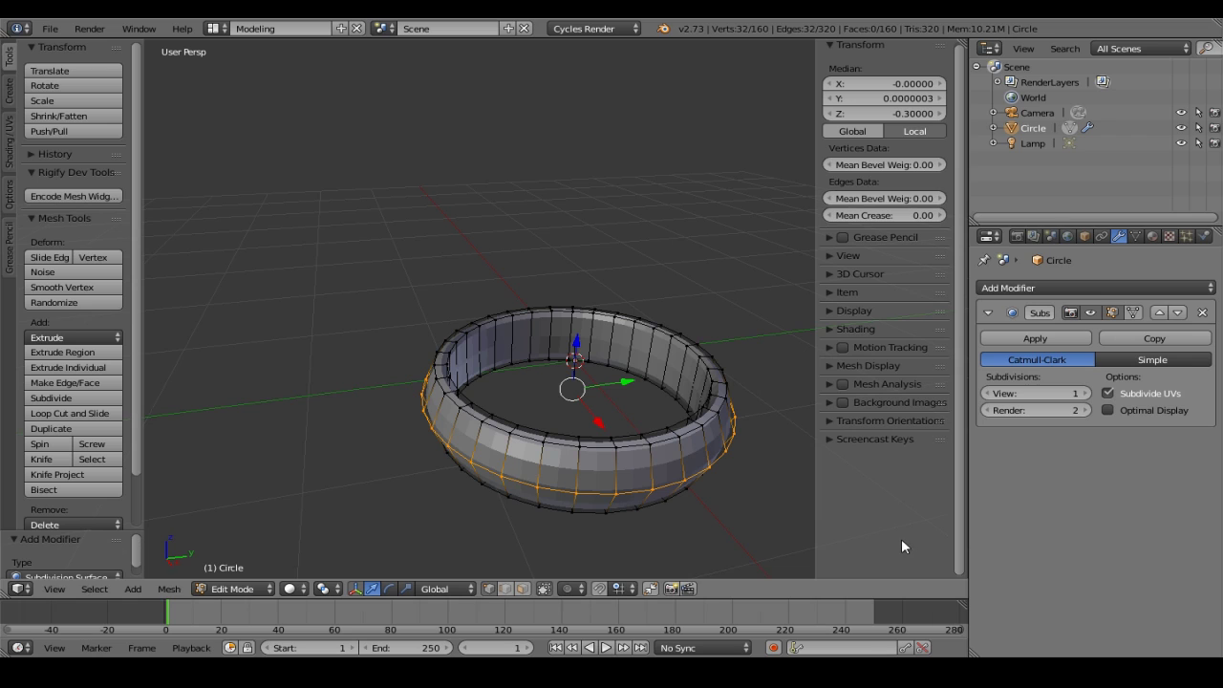
left_click(1085, 393)
left_click(1085, 392)
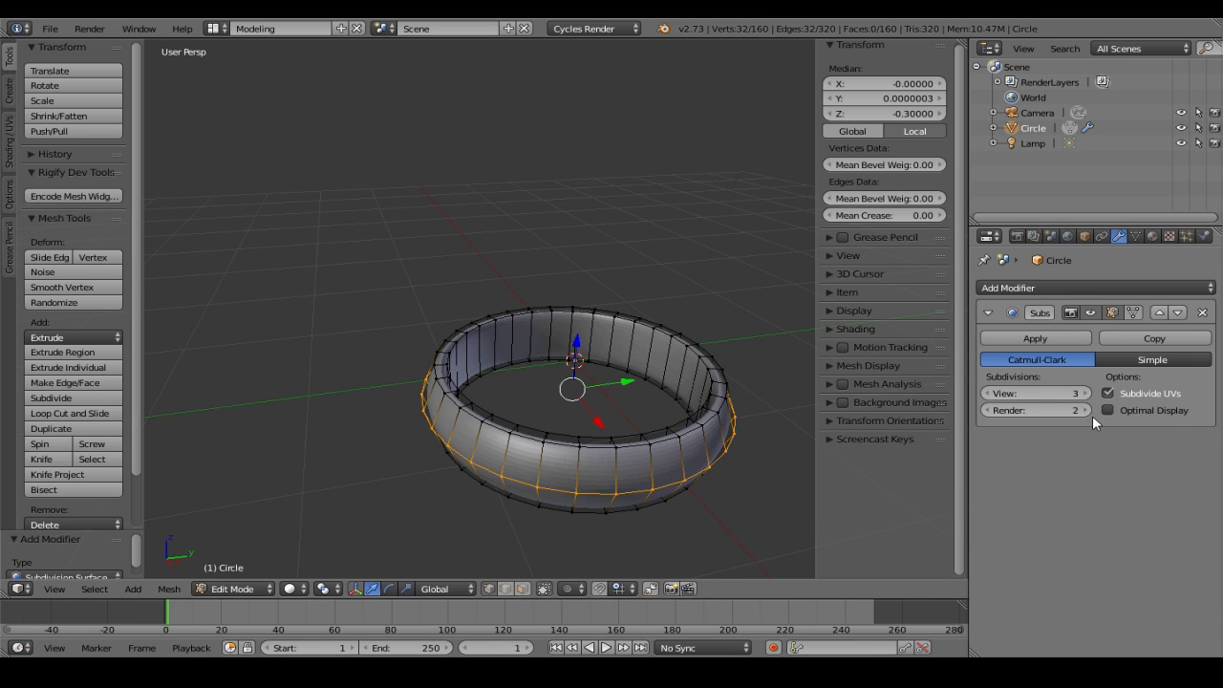
left_click(1087, 409)
left_click(1086, 409)
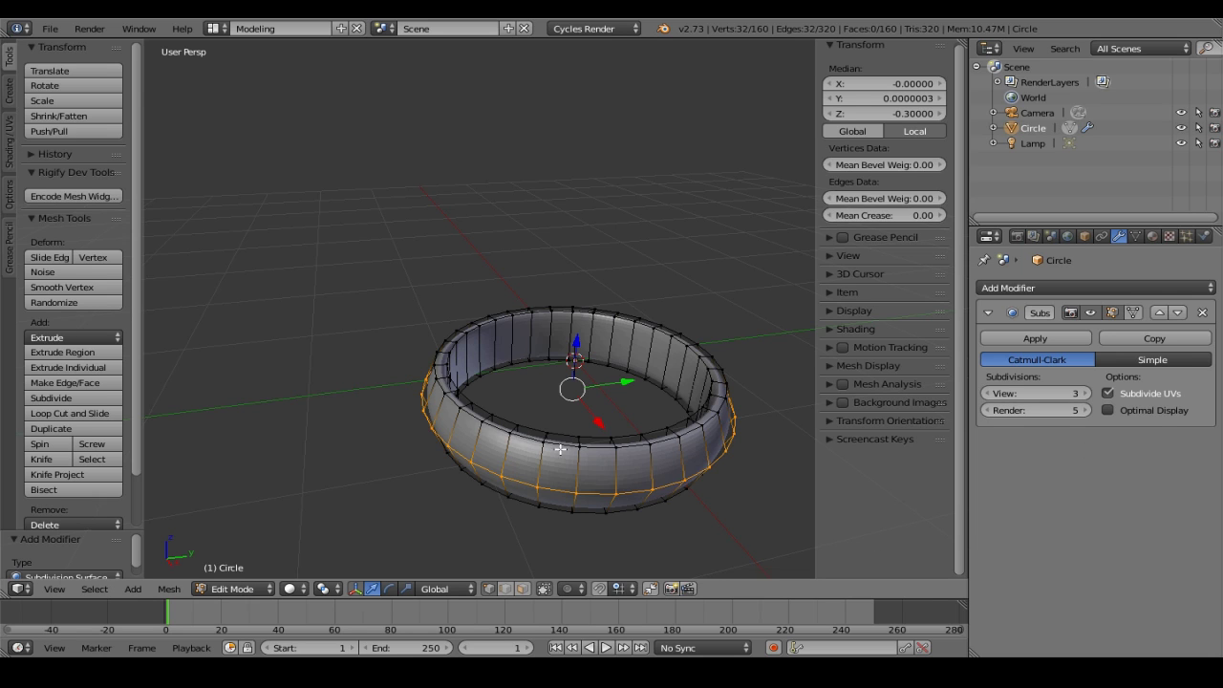
Give the ring's two inner edge loops a 0.2 edge crease
middle_click_drag(524, 409, 502, 468)
scroll(501, 468, "up", 5)
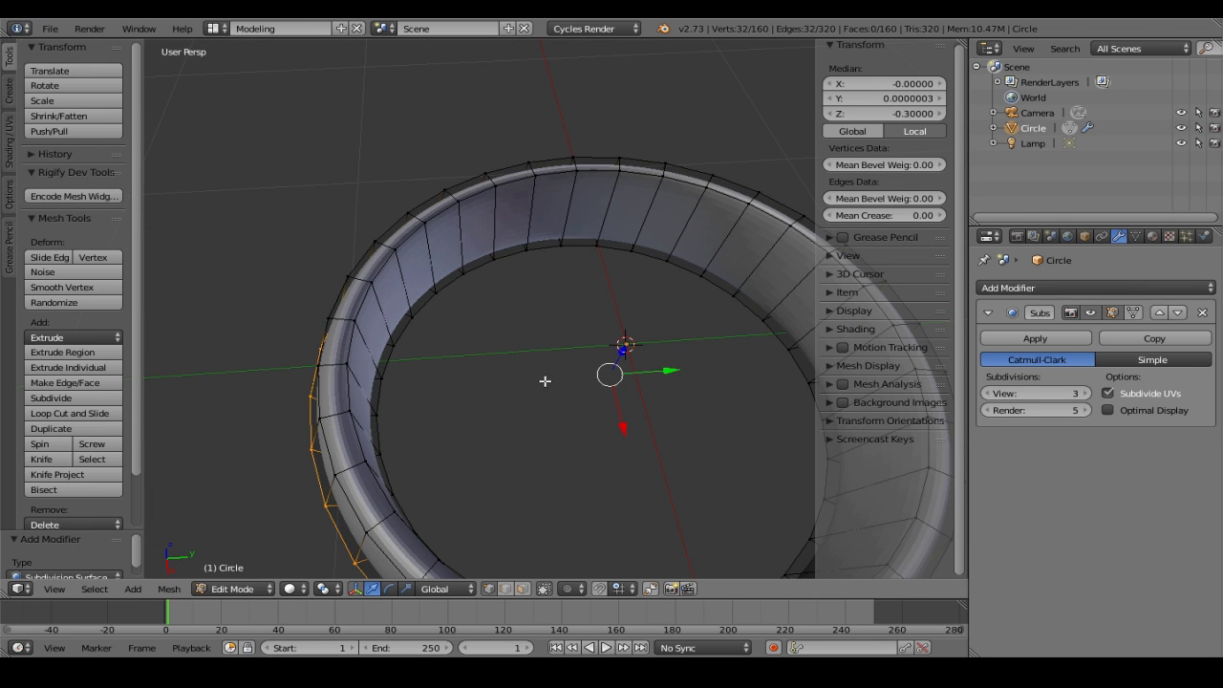
right_click(482, 271, "alt")
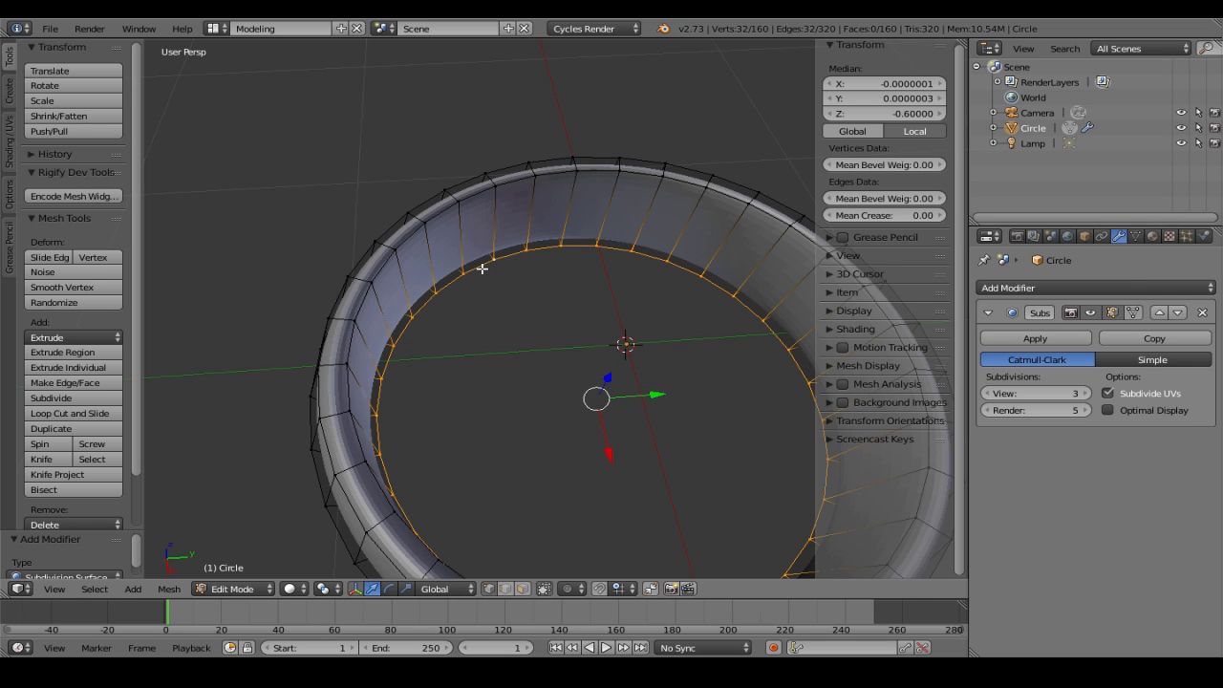
key("Left")
right_click(363, 301, "alt+shift")
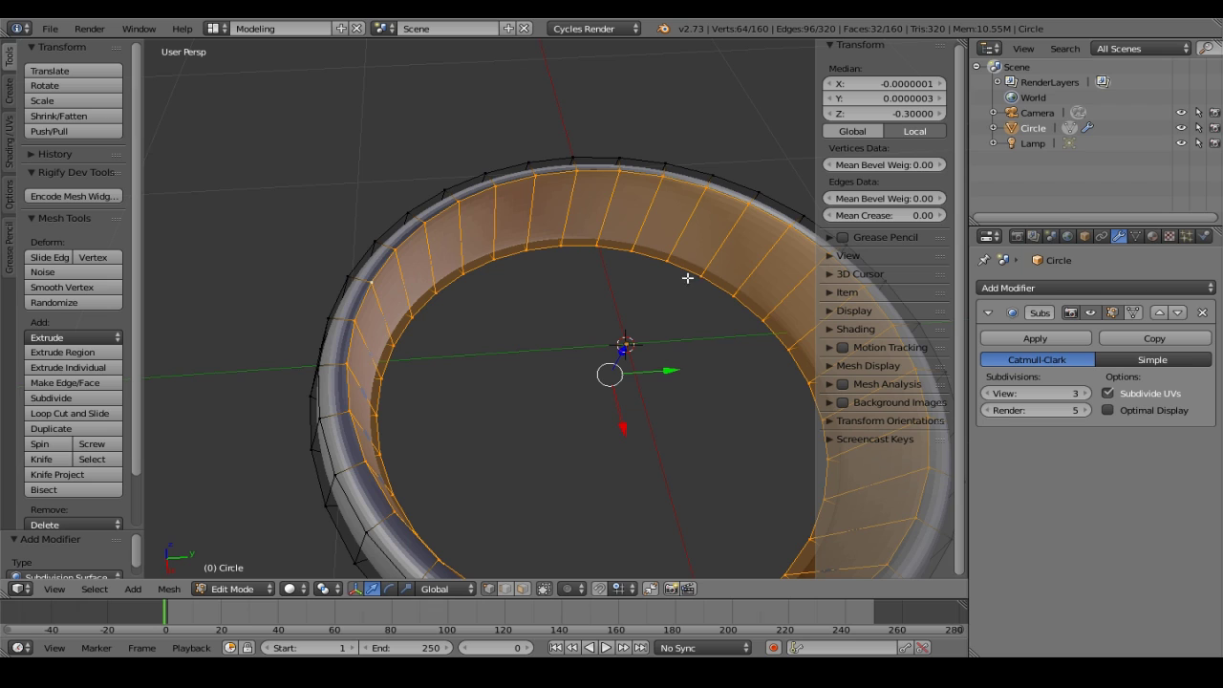
left_click(871, 215)
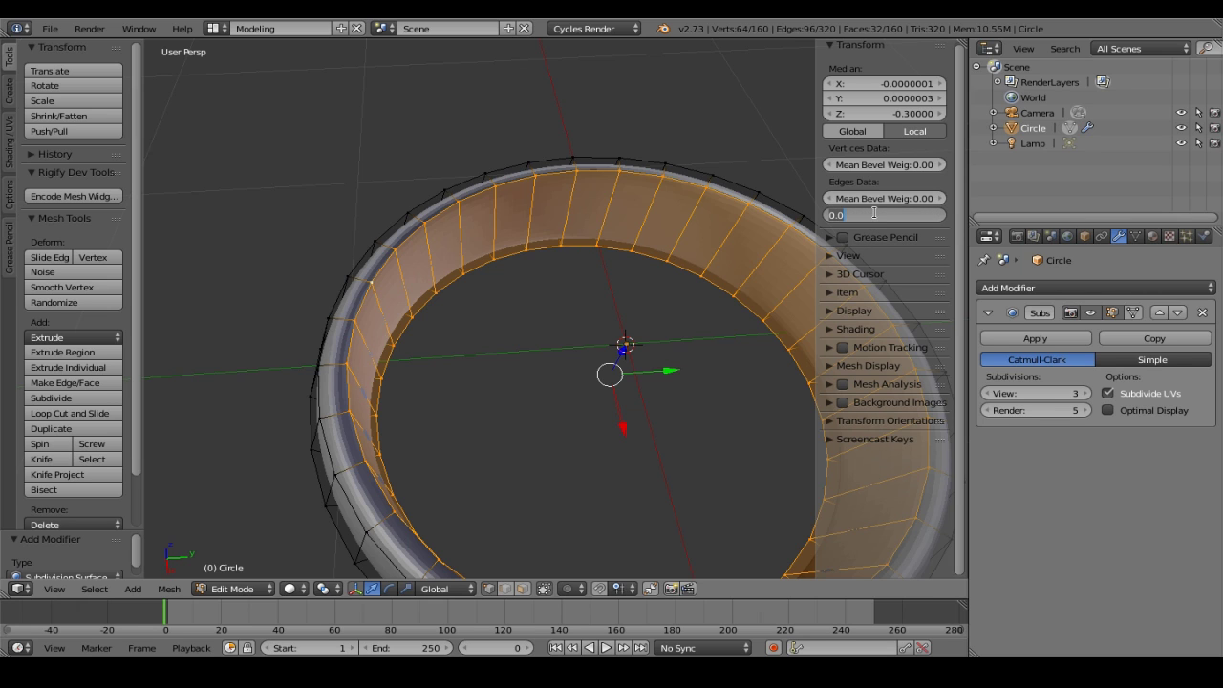
type("0.2")
key("Return")
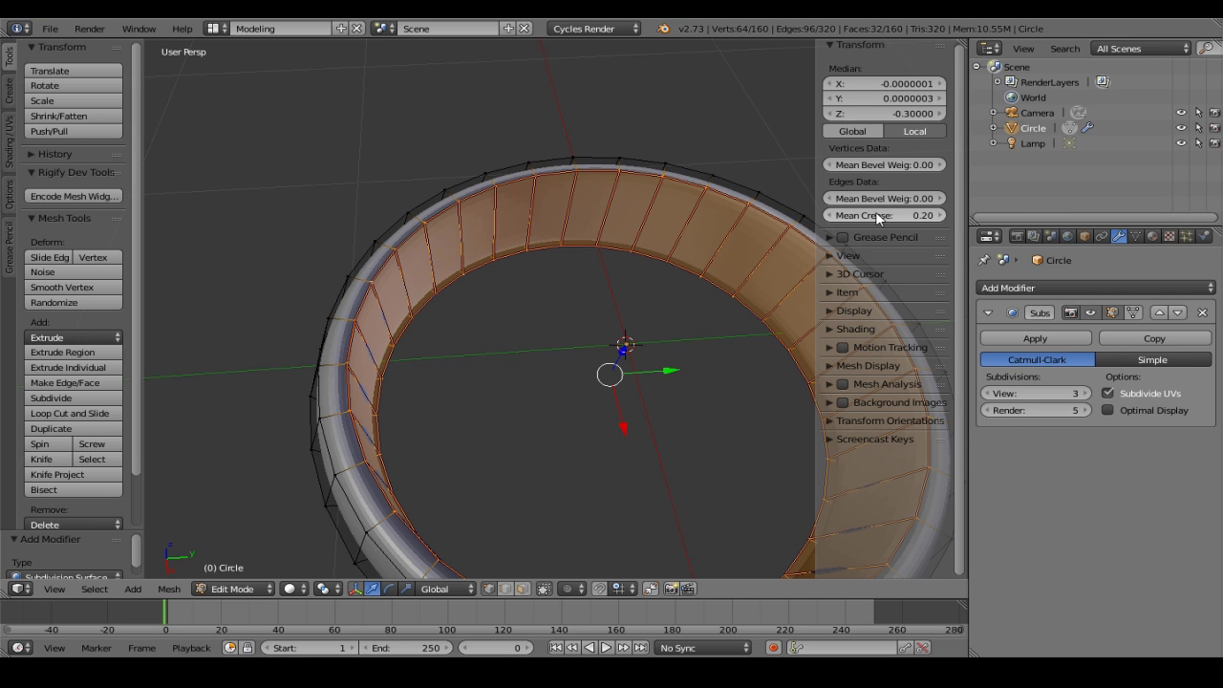
Shade the ring smooth in Object Mode and collapse the tool shelf to widen the view
scroll(580, 319, "down", 5)
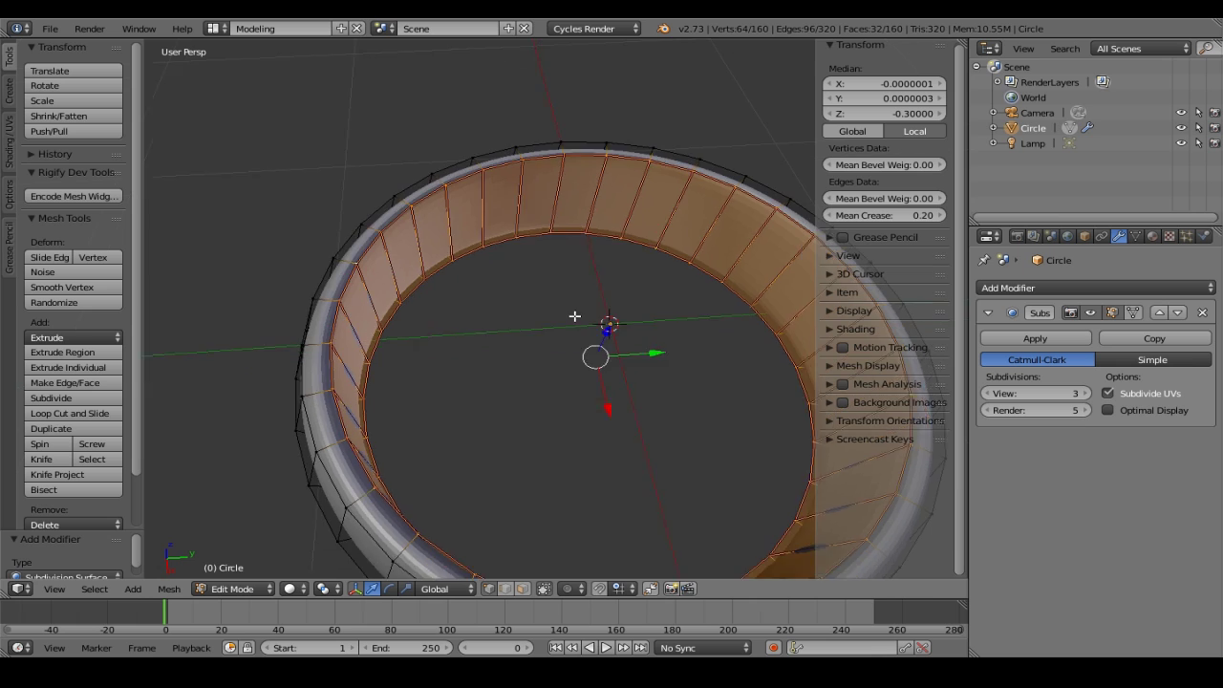
middle_click_drag(519, 300, 519, 259)
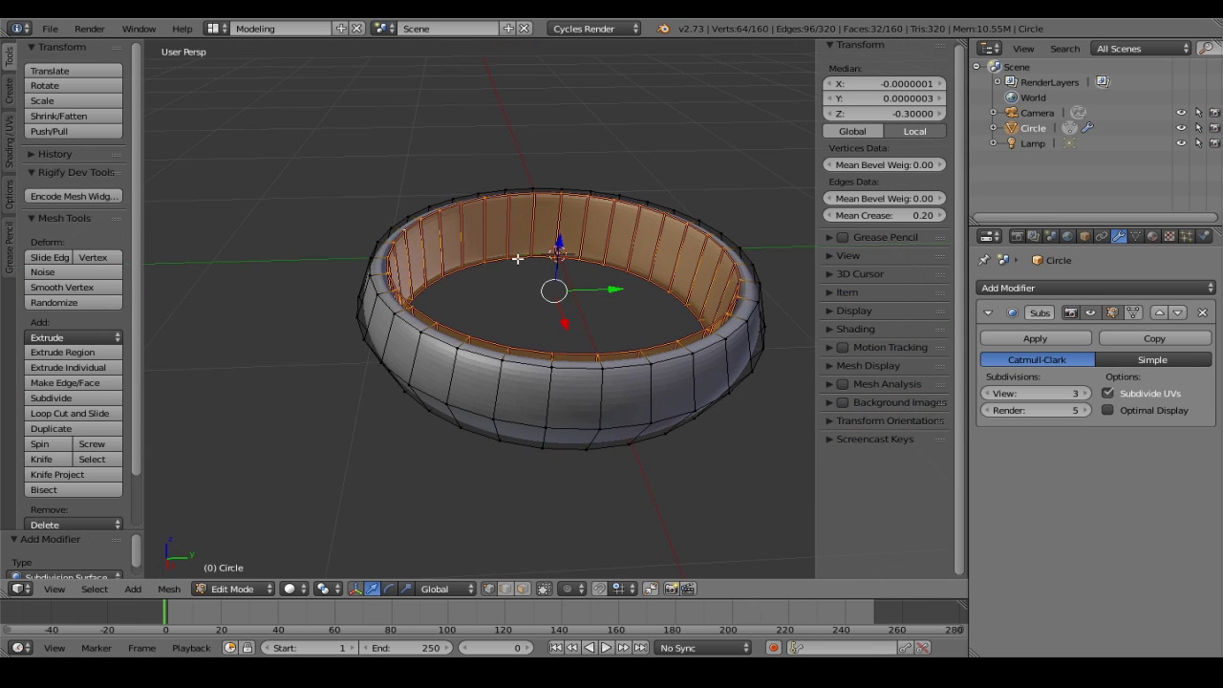
scroll(302, 369, "down", 2)
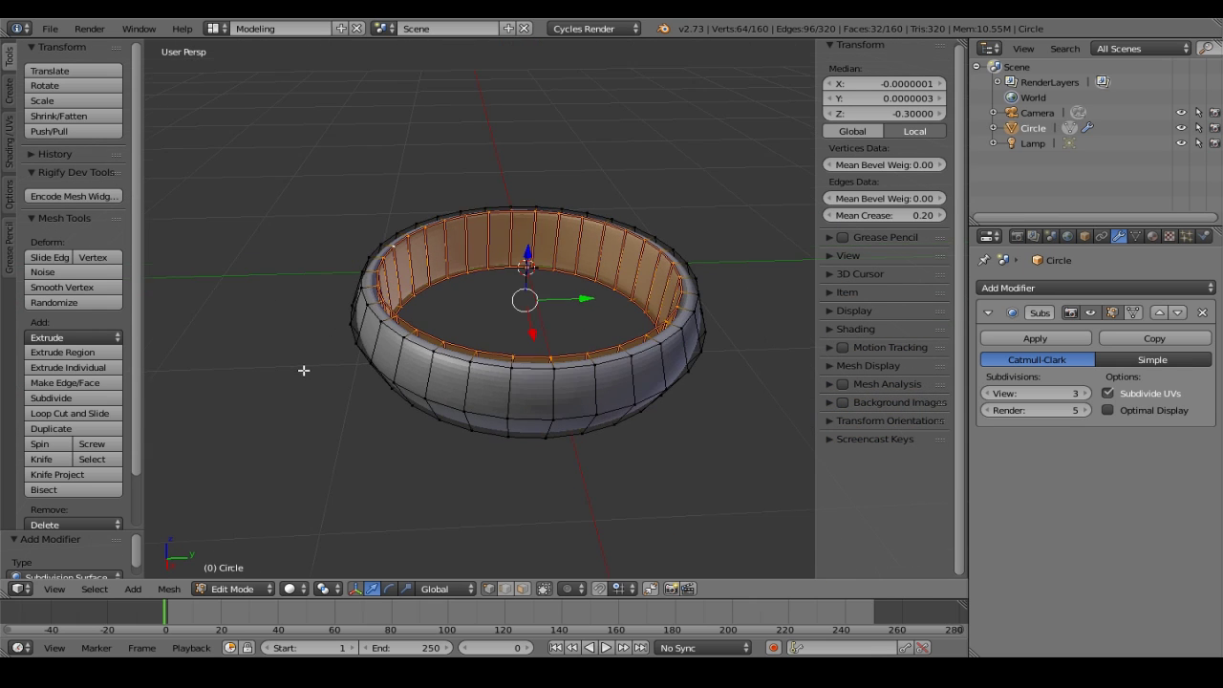
key("Tab")
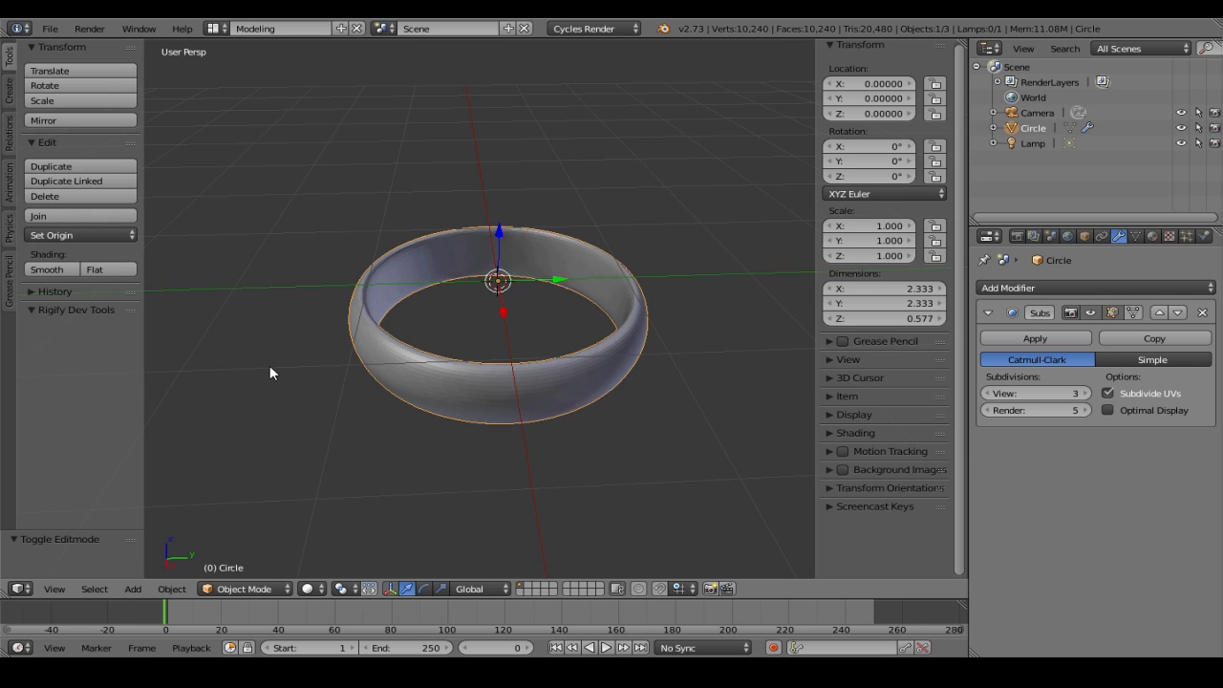
left_click(50, 270)
left_click_drag(145, 355, 3, 356)
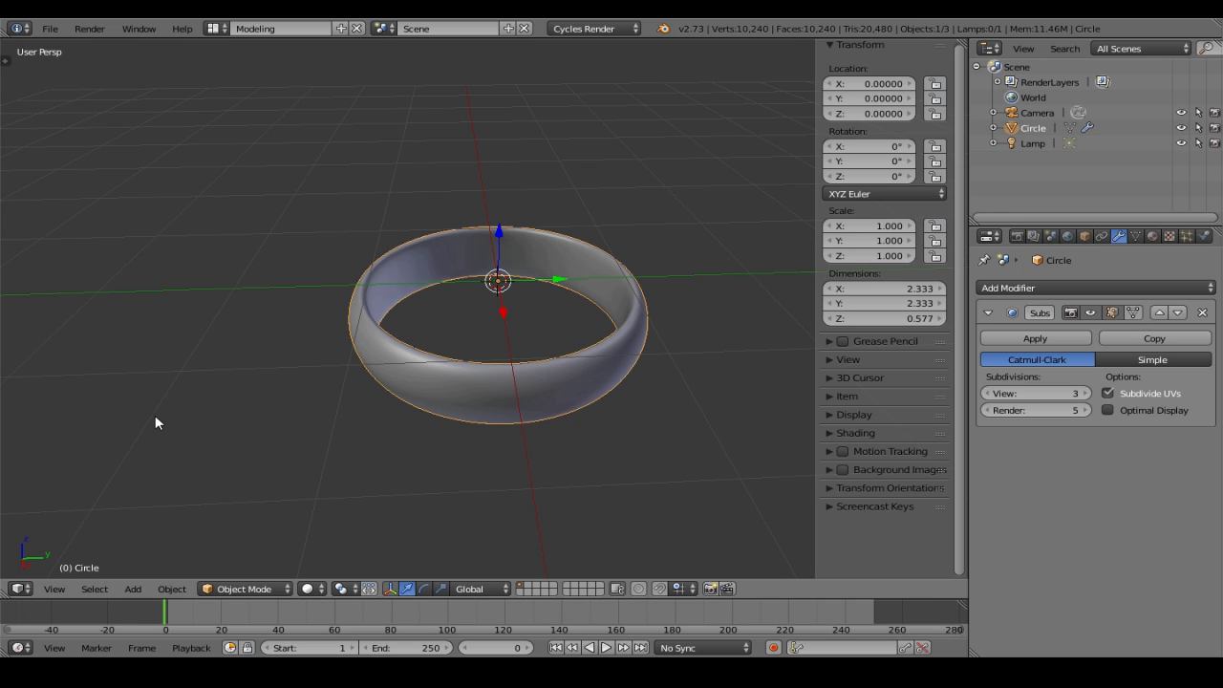
Add a plane mesh and scale it up to 9.067
left_click(135, 589)
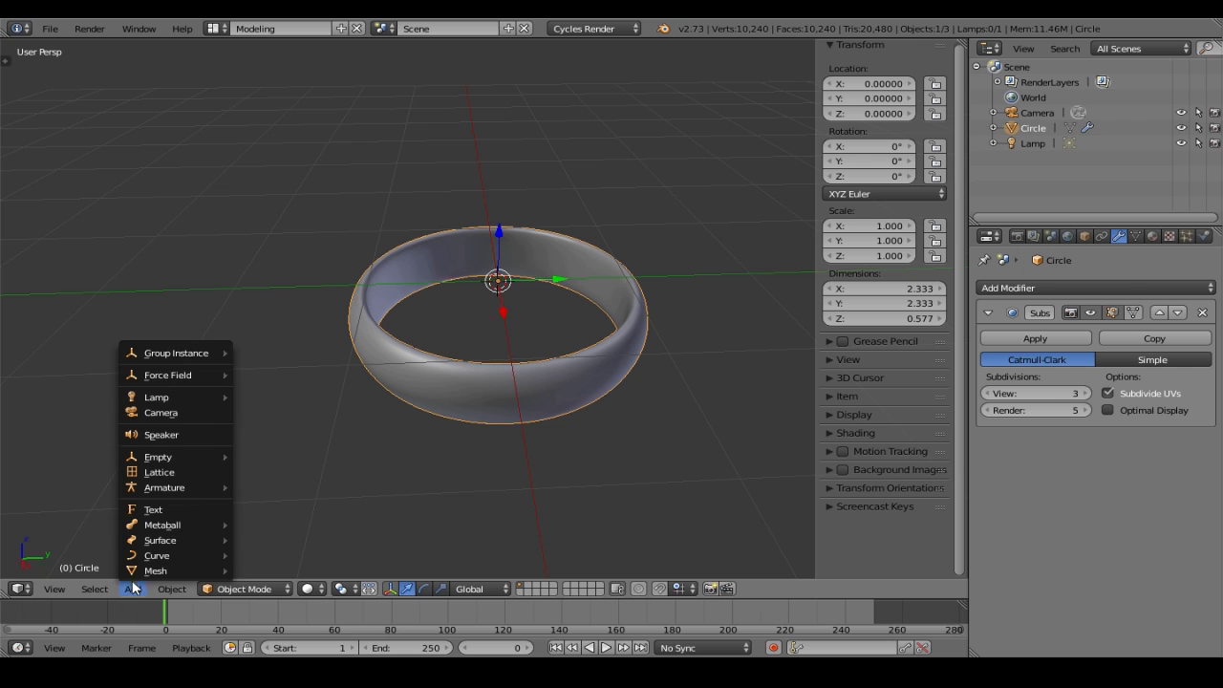
mouse_move(153, 570)
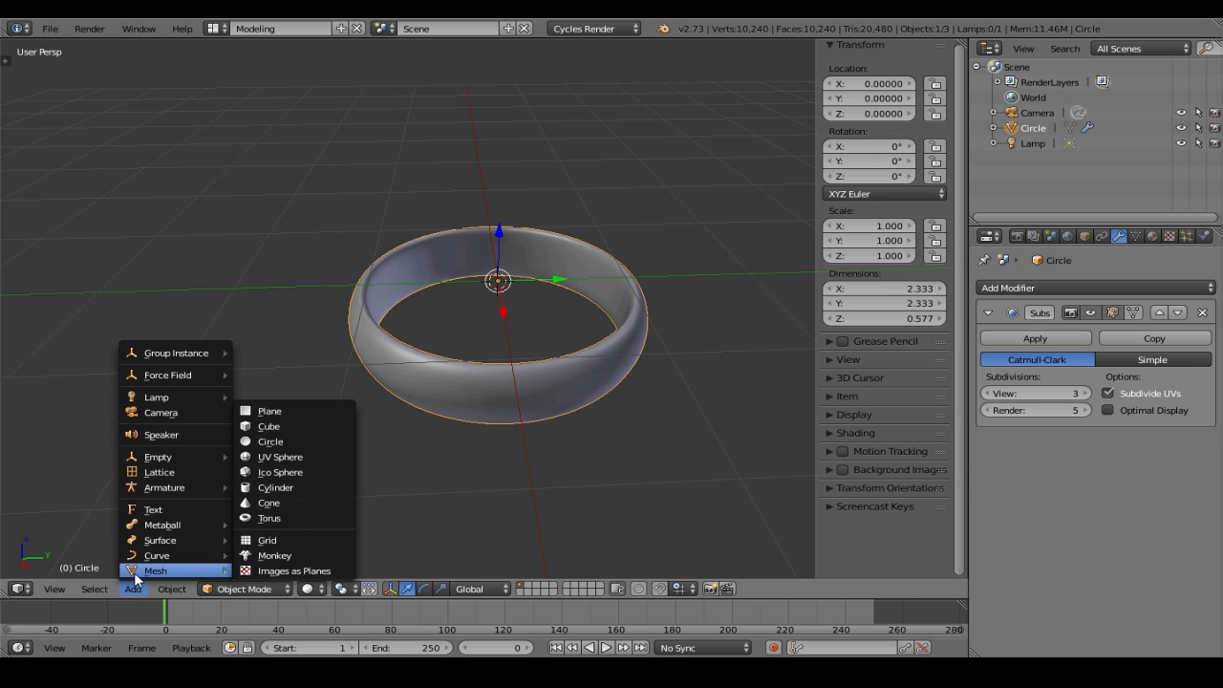
left_click(290, 411)
scroll(286, 420, "down", 4)
middle_click_drag(268, 429, 475, 389)
scroll(475, 389, "down", 2)
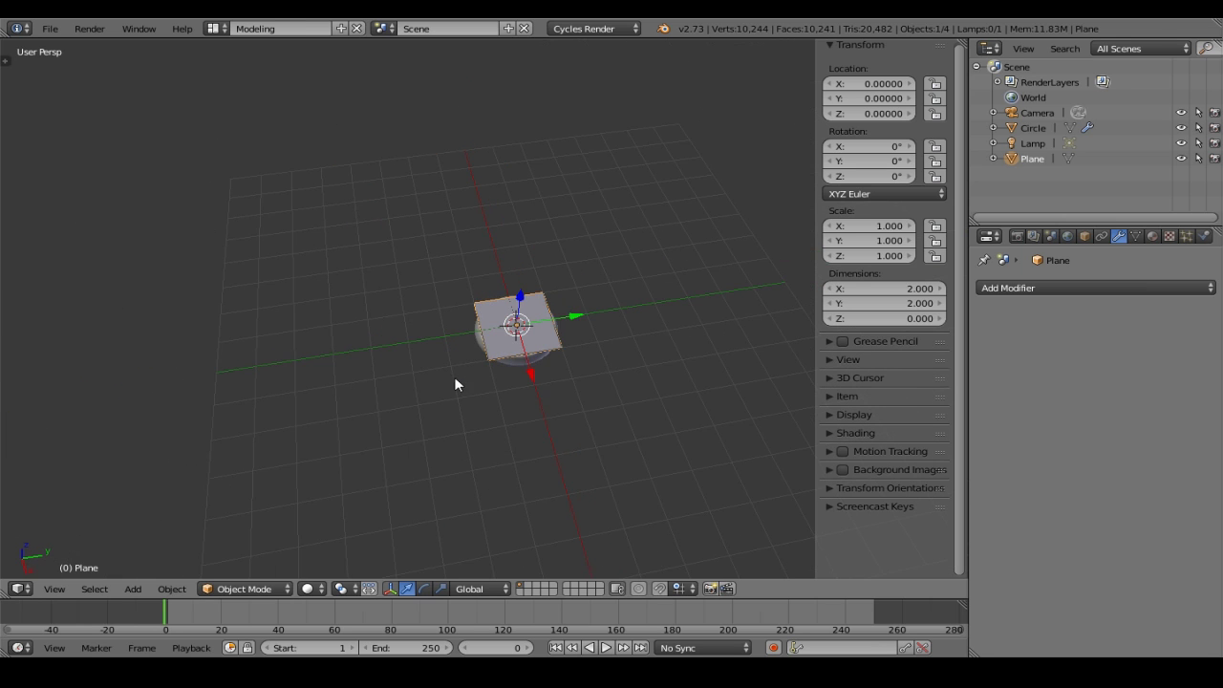
key("s")
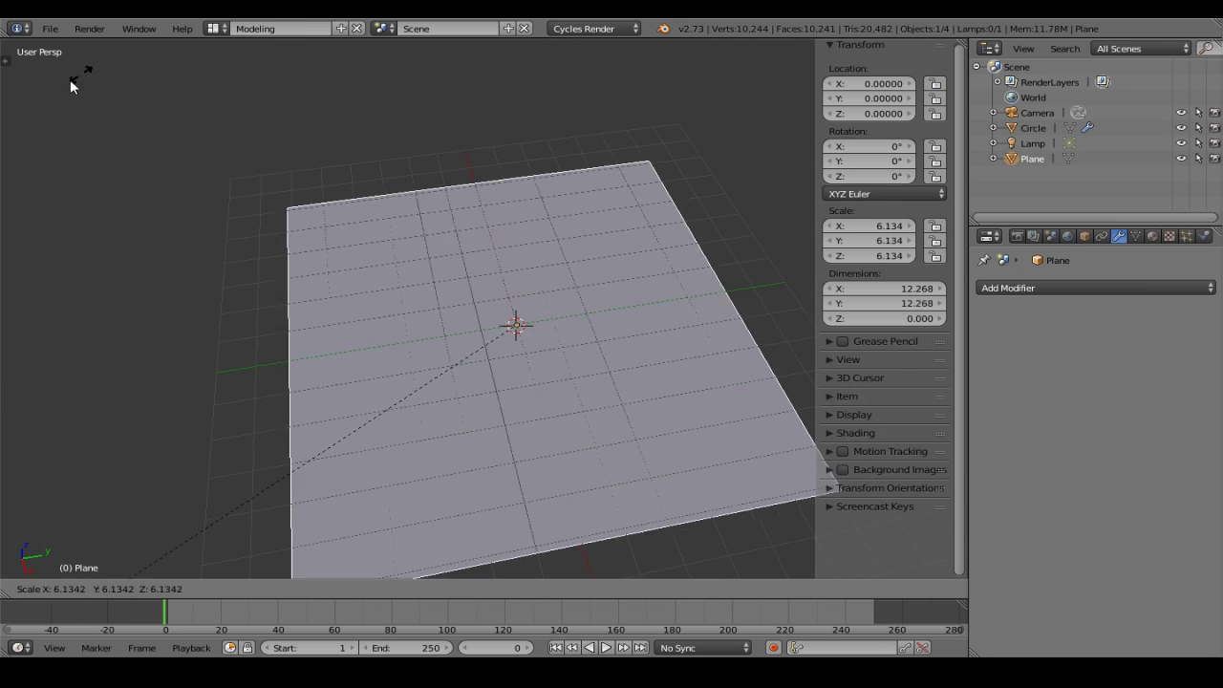
left_click(814, 181)
UV-unwrap the plane in Edit Mode, then return to Object Mode
middle_click_drag(700, 180, 640, 184)
key("Tab")
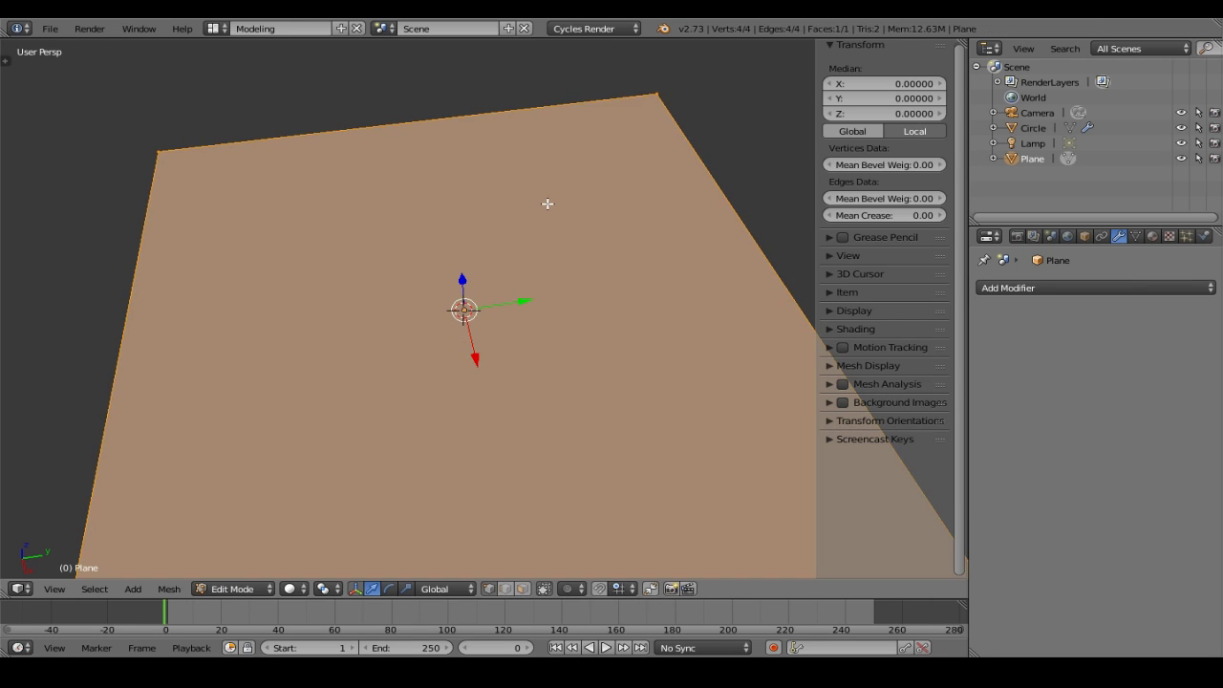
key("u")
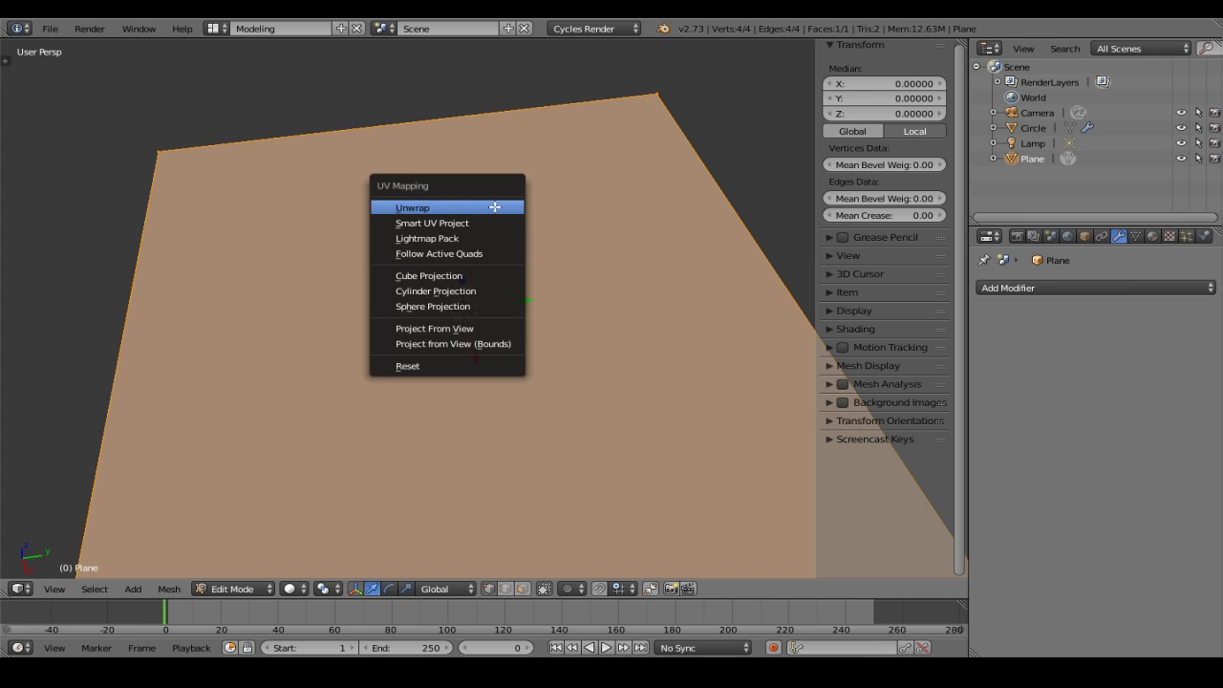
left_click(494, 206)
key("Tab")
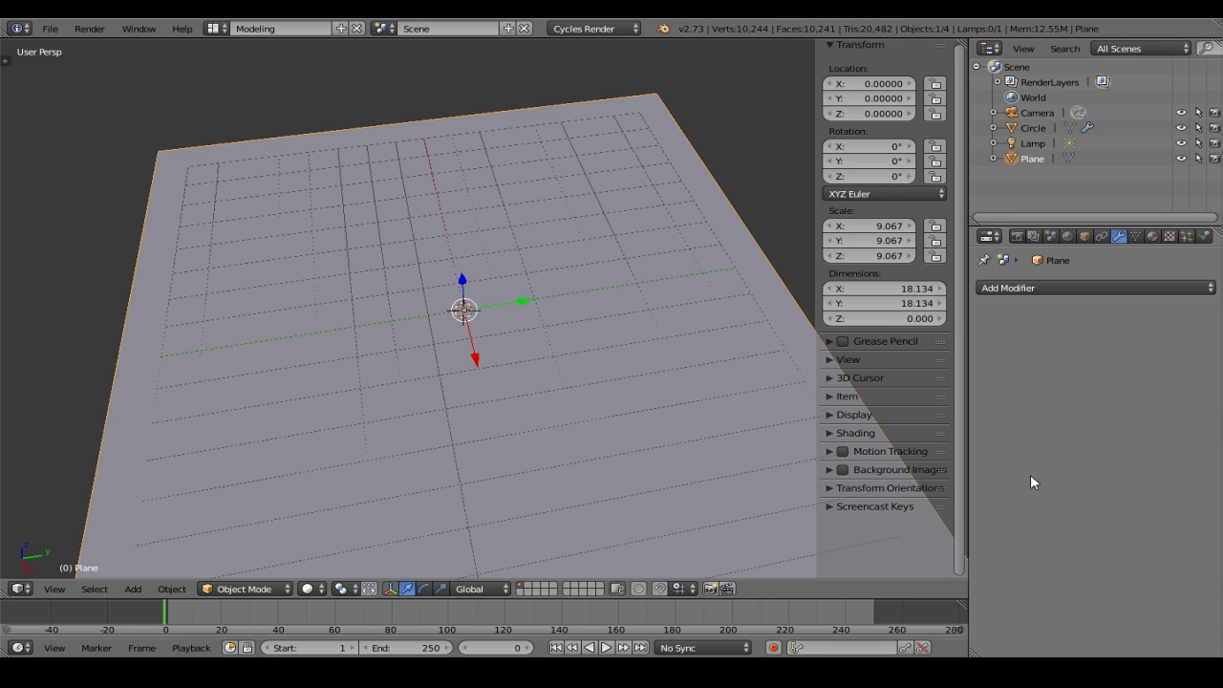
Create a new plane material whose colour is an Image Texture using UV coordinates
left_click(1153, 236)
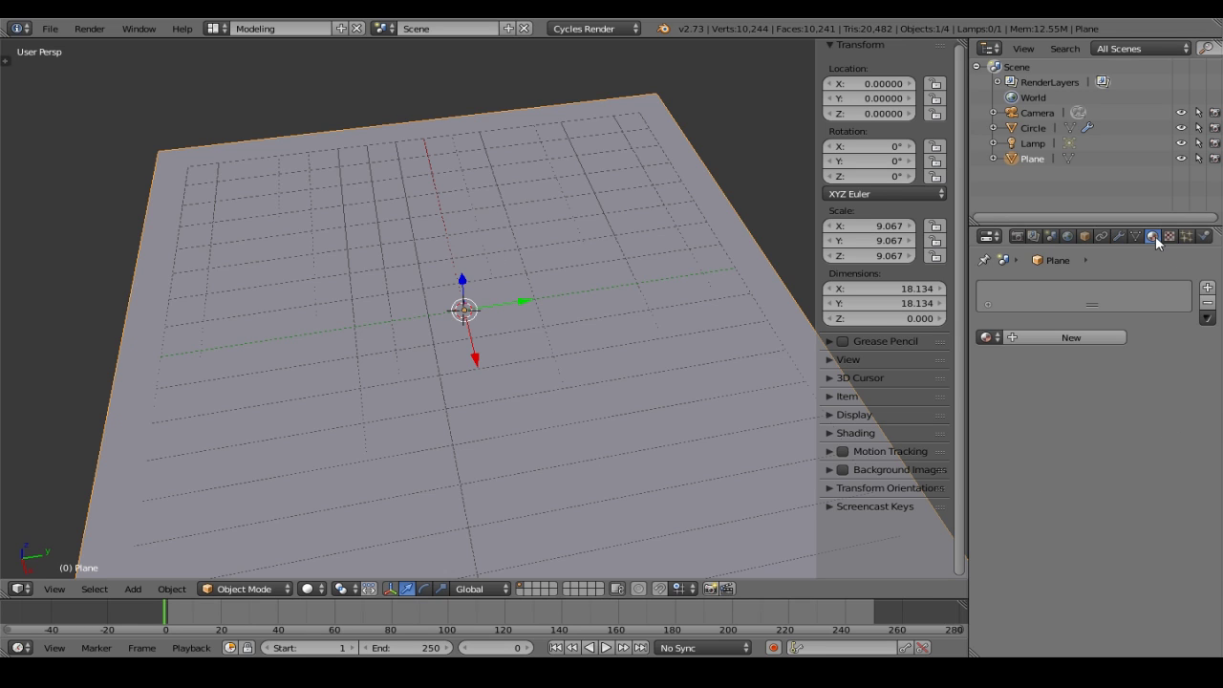
left_click(1097, 337)
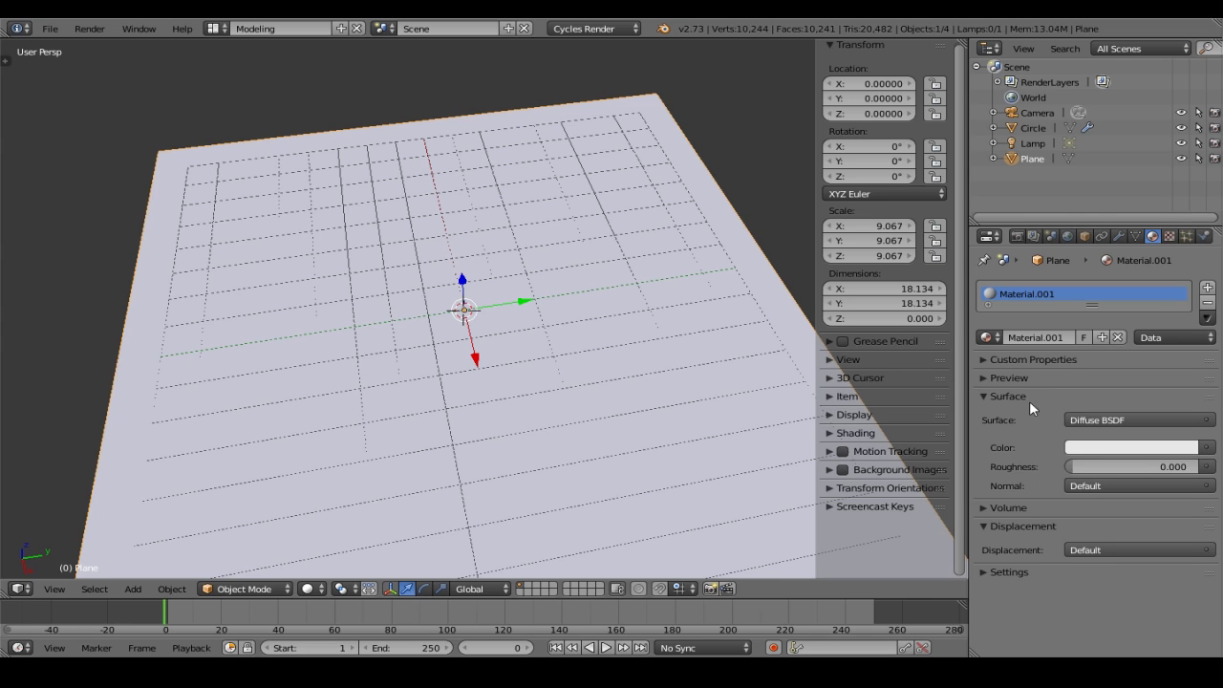
left_click(1208, 448)
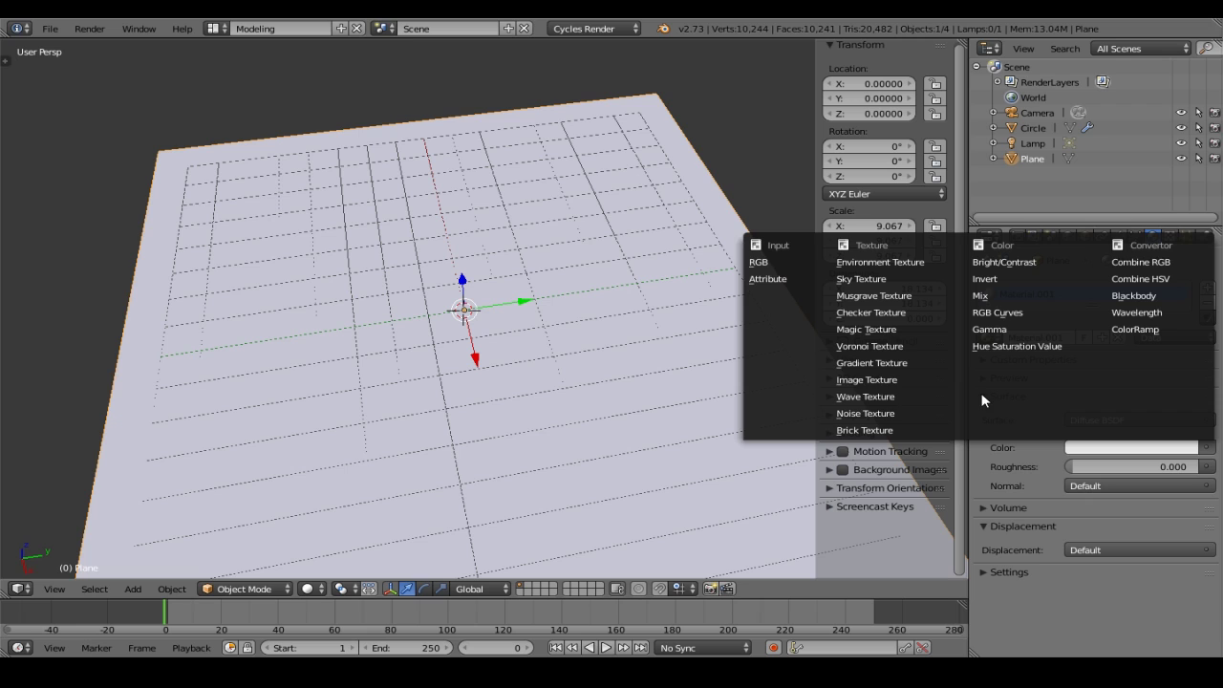
left_click(873, 380)
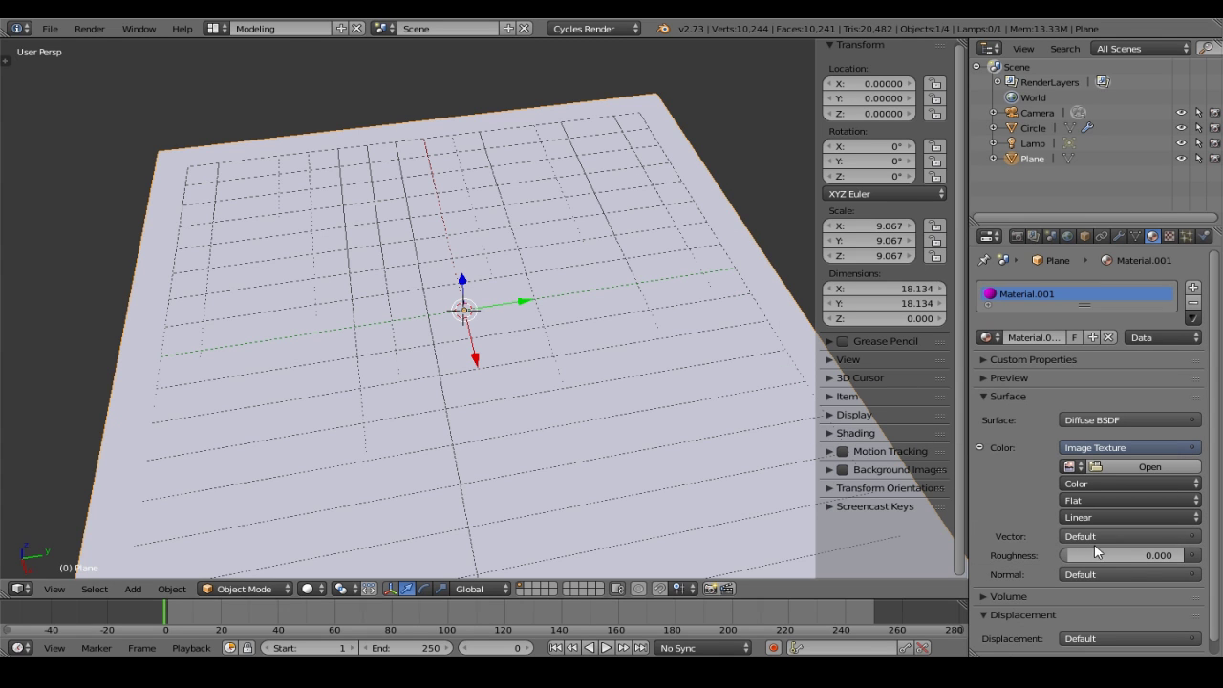
left_click(1137, 537)
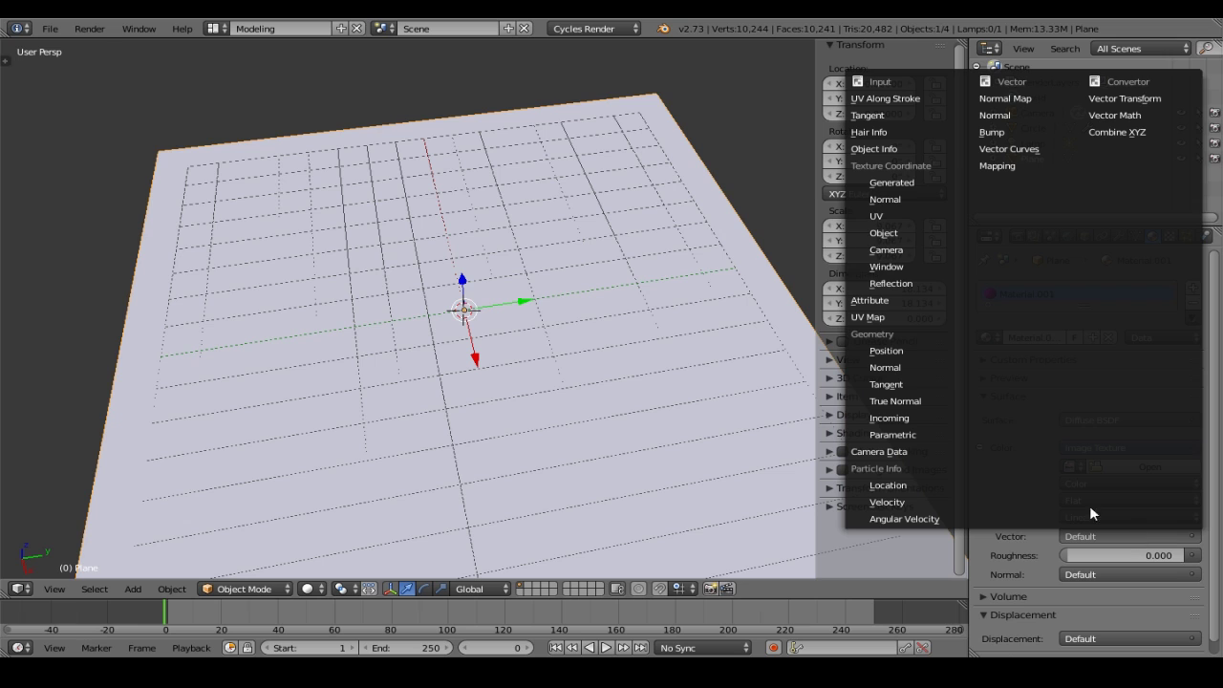
left_click(902, 218)
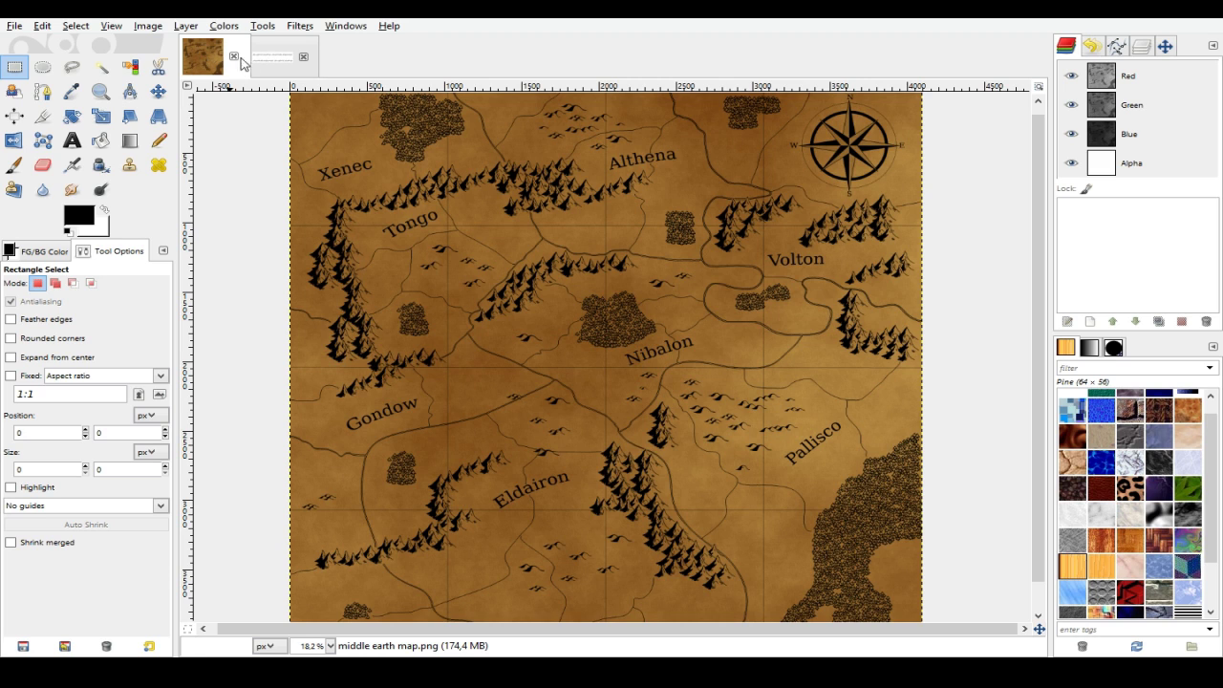
Show the tekst ring.png image in GIMP
left_click(273, 61)
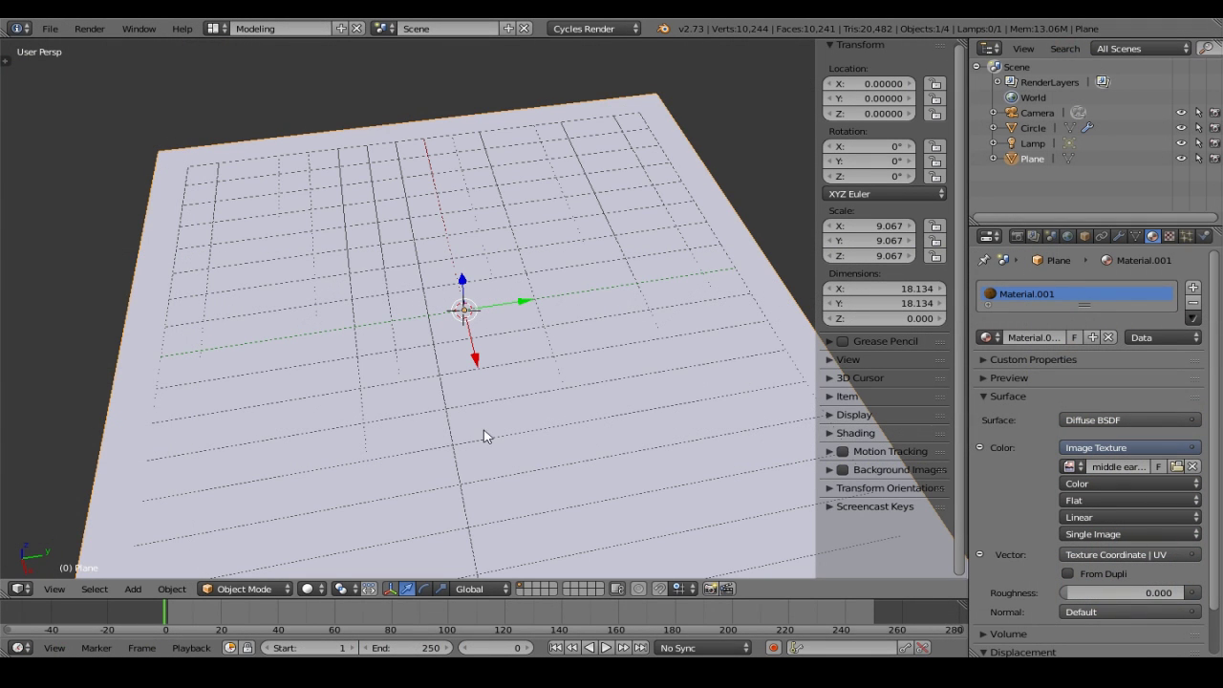
Switch viewport shading to Texture to show the map, and add a Plain Axes empty
left_click(315, 591)
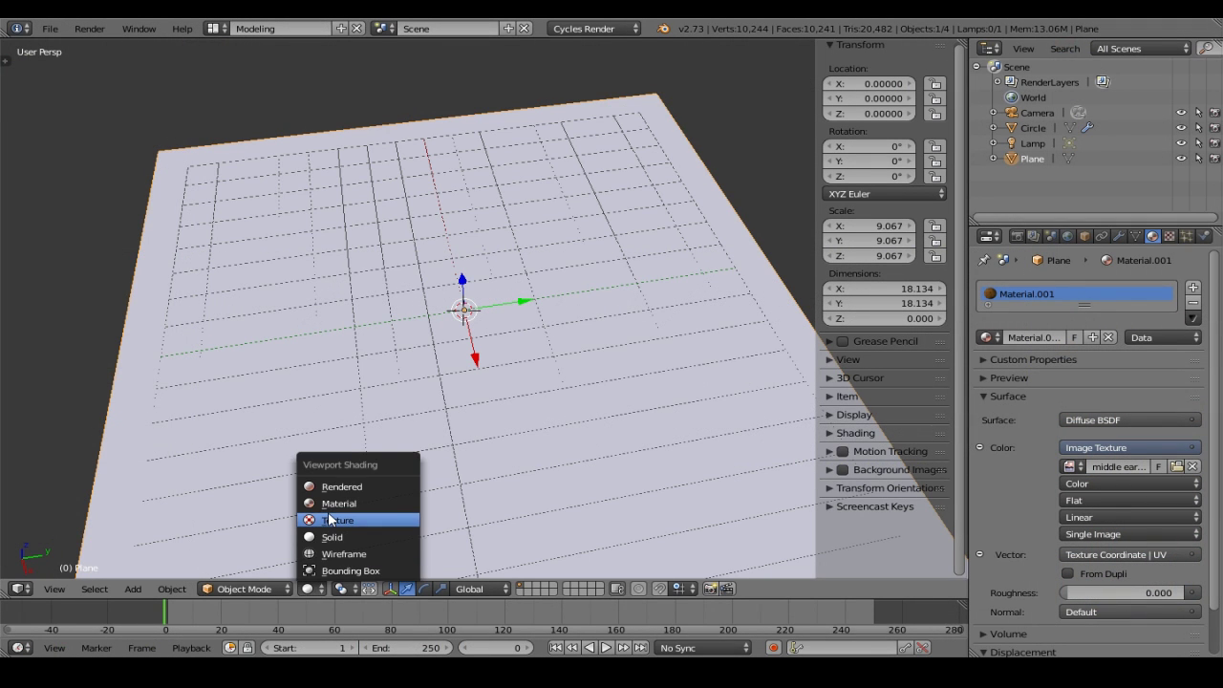
left_click(330, 519)
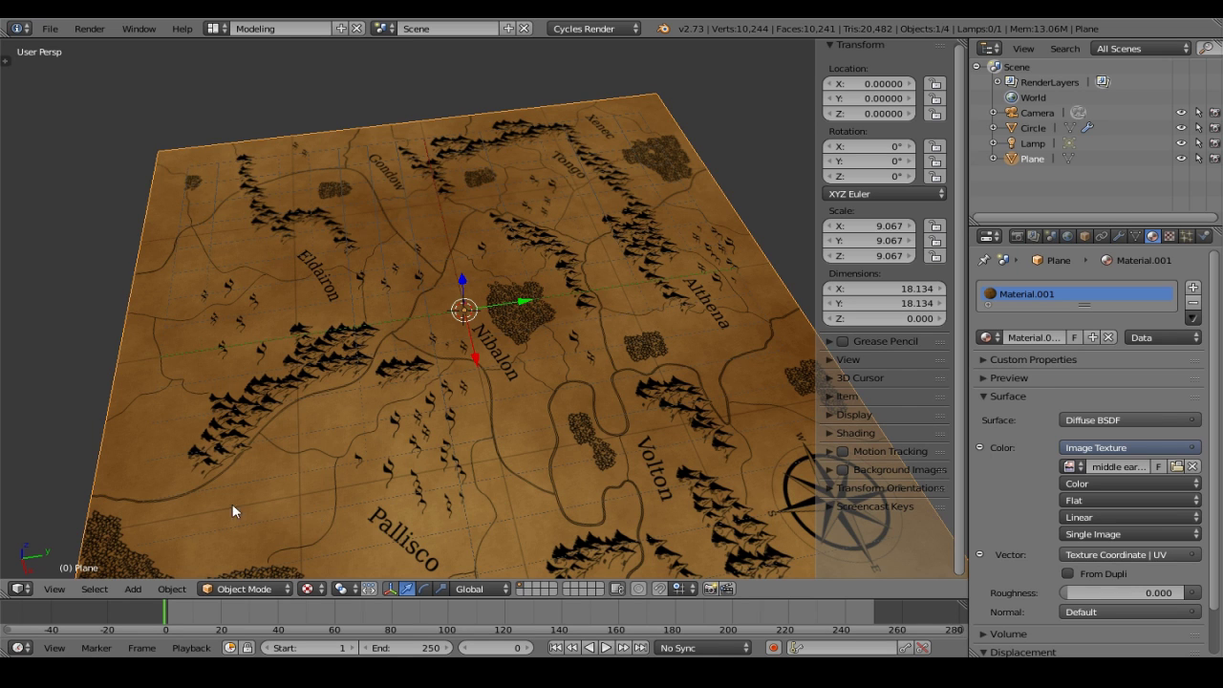
left_click(133, 589)
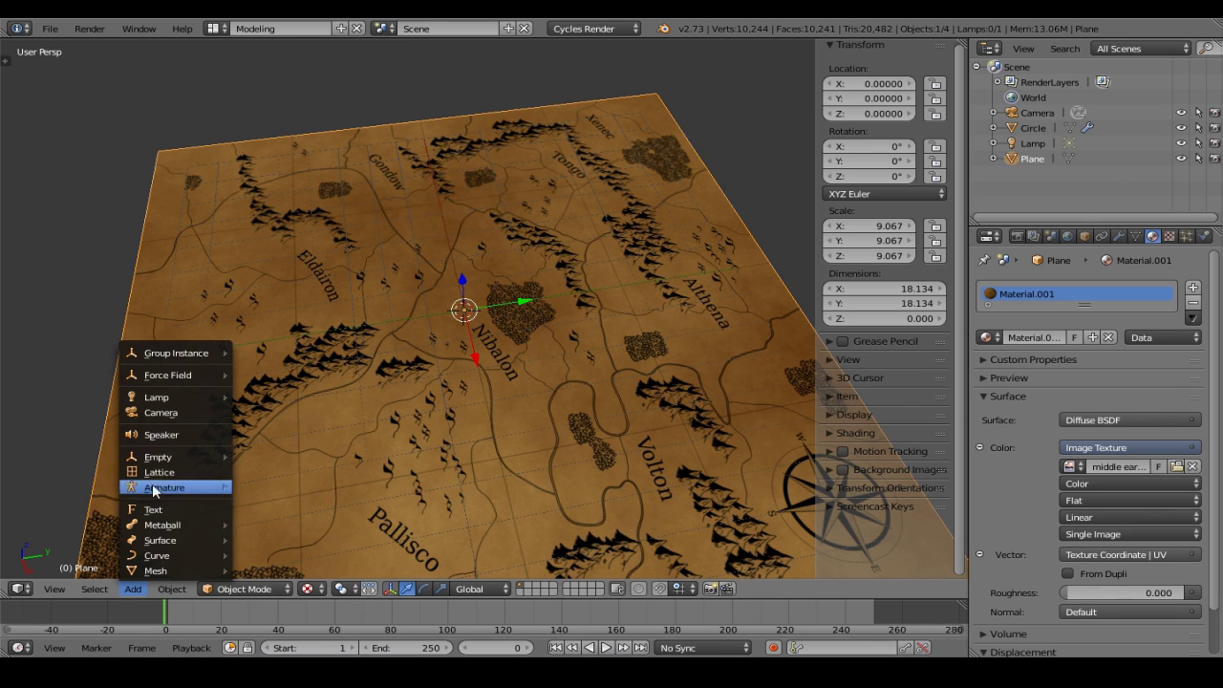
mouse_move(164, 464)
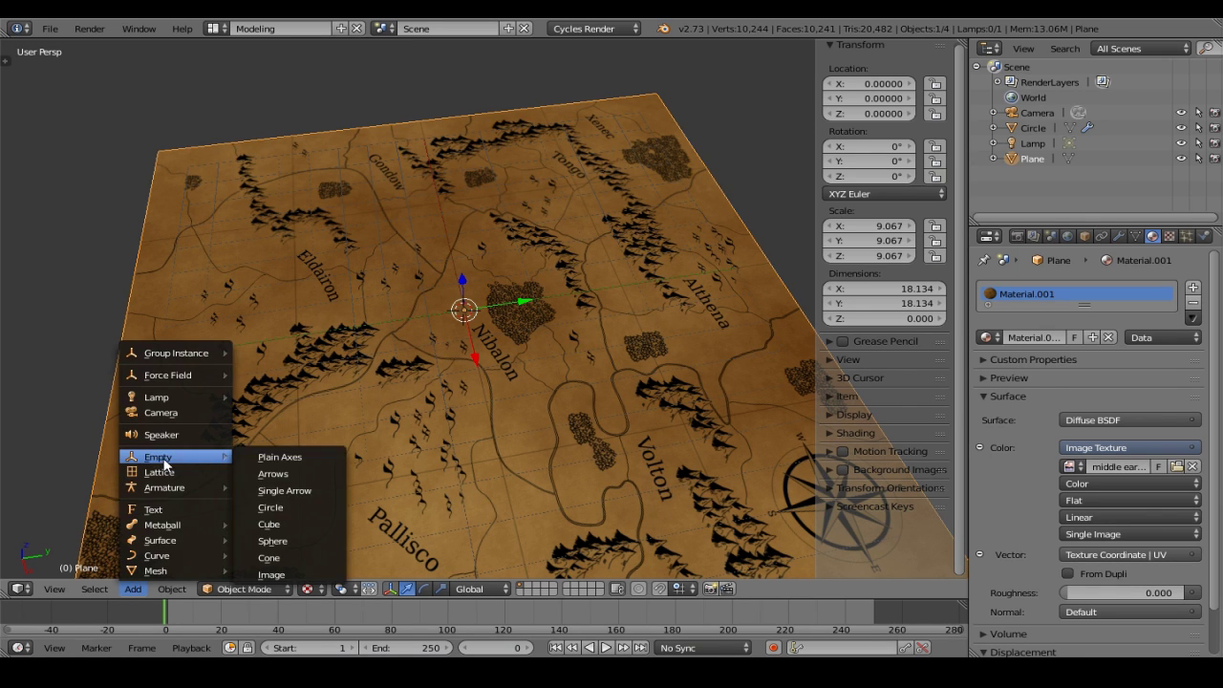
left_click(258, 458)
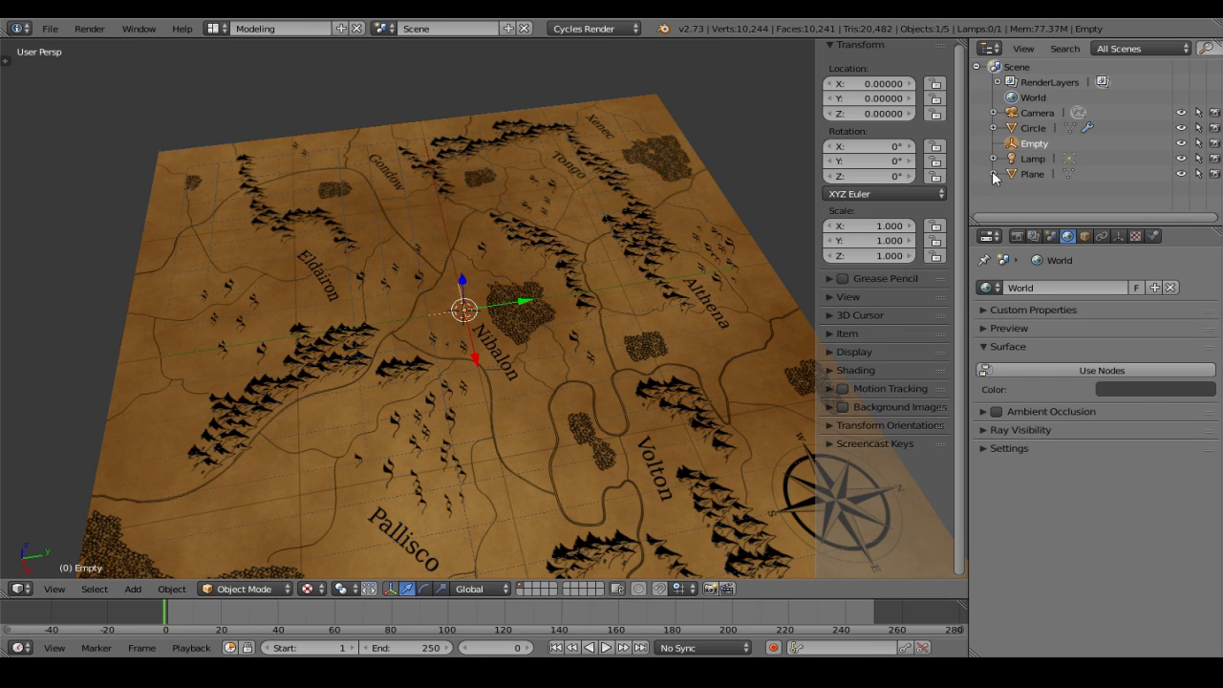
Select the Lamp and change its type to Spot
left_click(1034, 159)
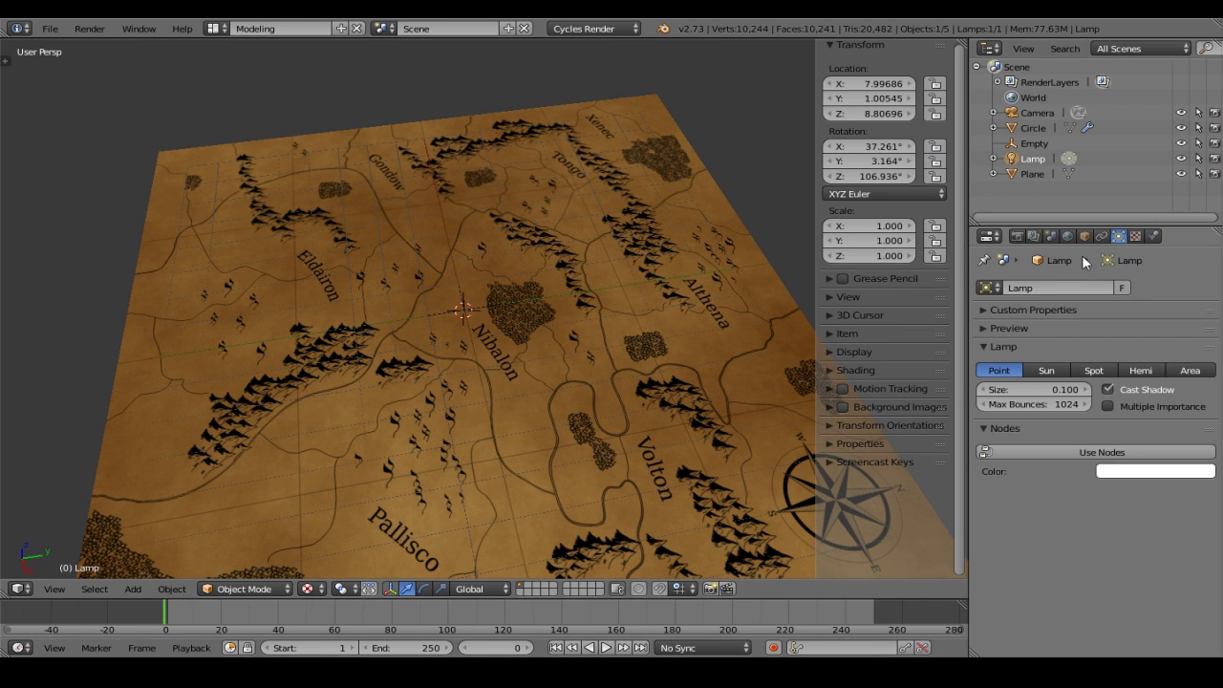
left_click(1091, 371)
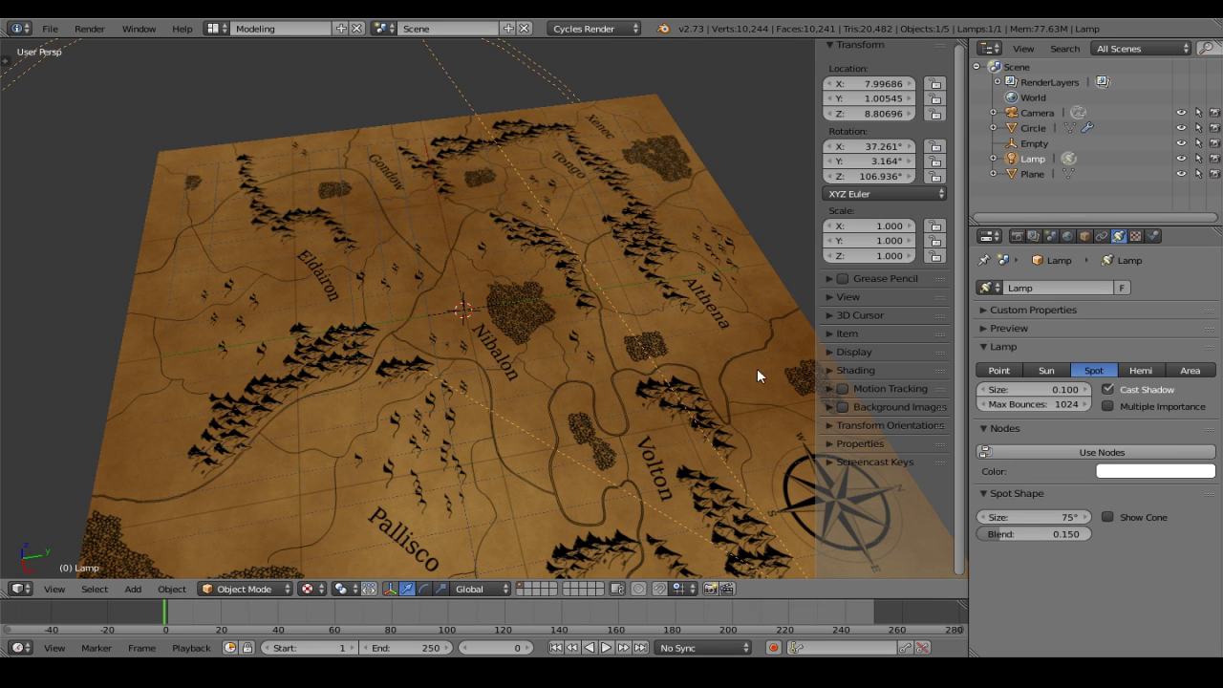
scroll(669, 368, "down", 8)
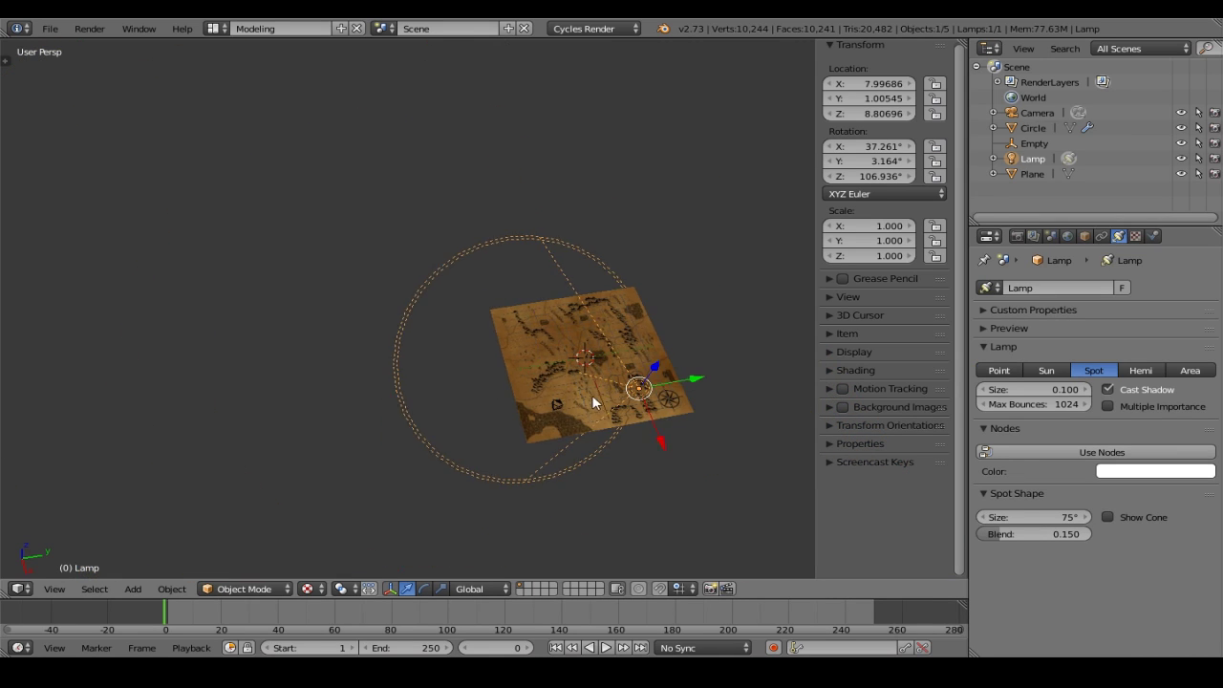
middle_click_drag(662, 363, 550, 339)
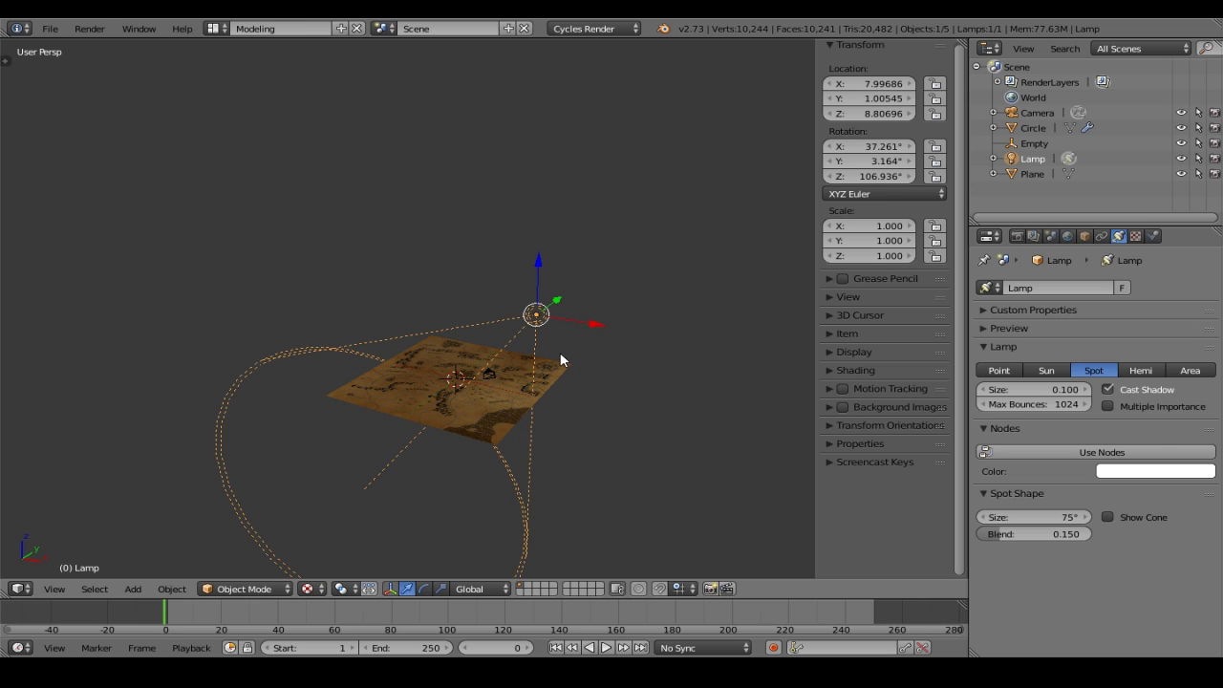
Add a Track To constraint aiming the lamp at Empty, tracking -Z with X up
left_click(1101, 237)
left_click(1098, 289)
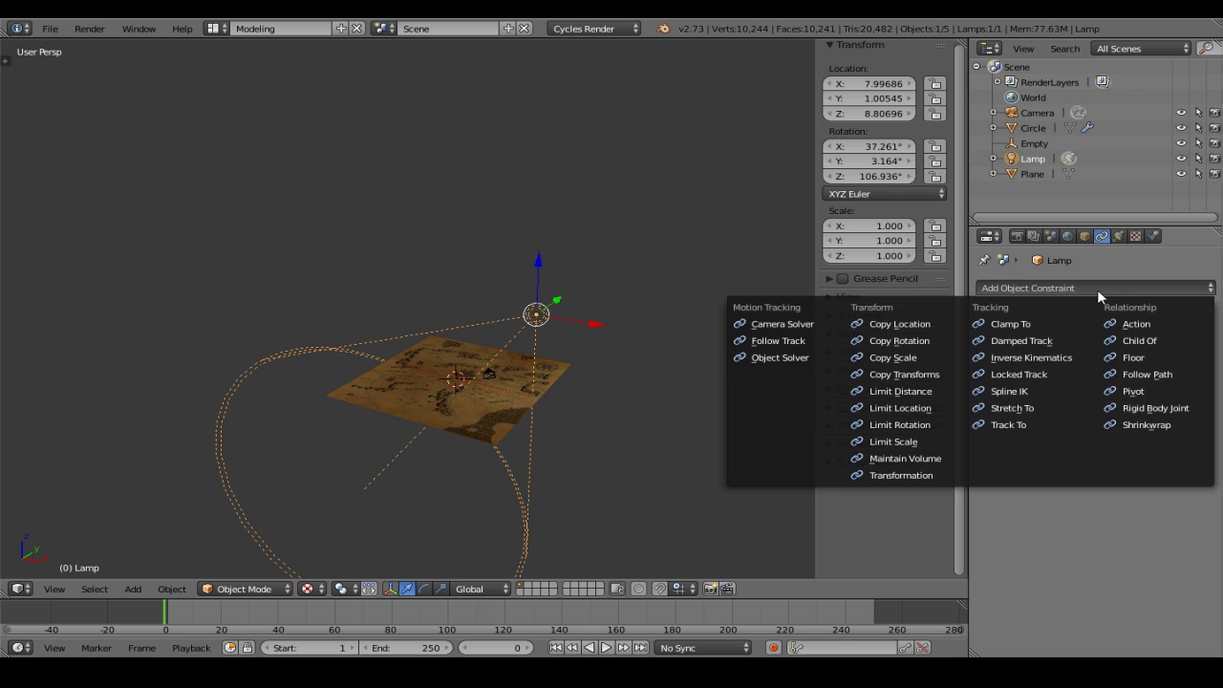
left_click(1010, 424)
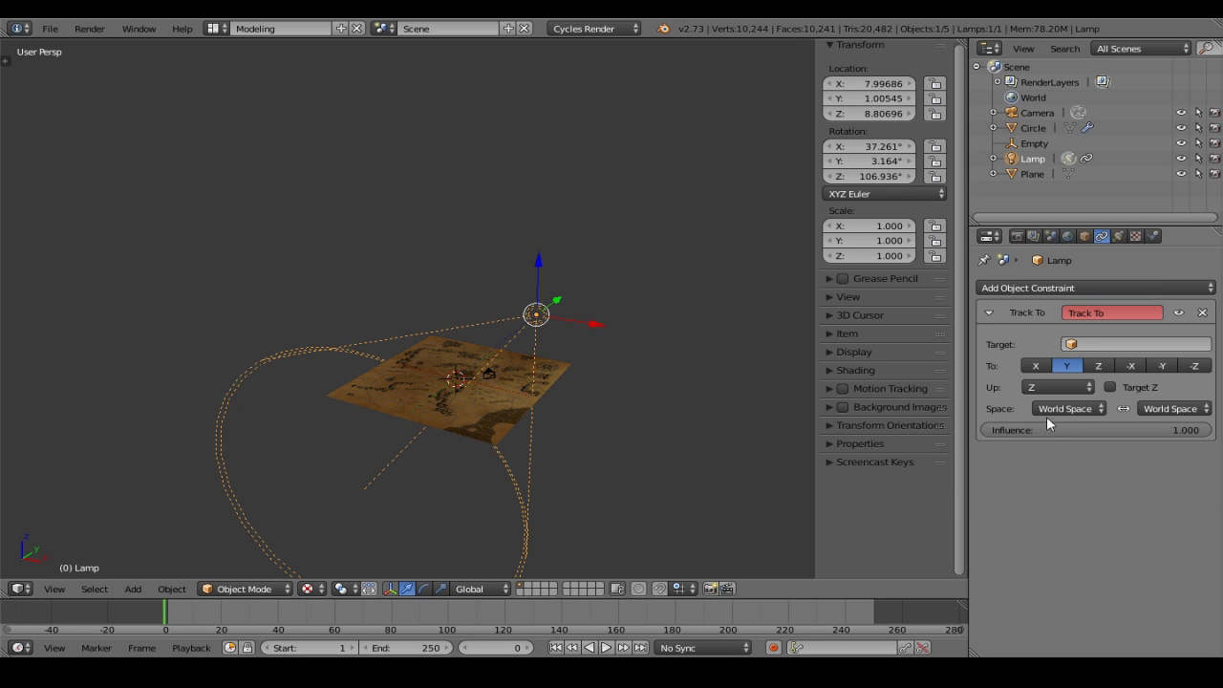
left_click(1137, 346)
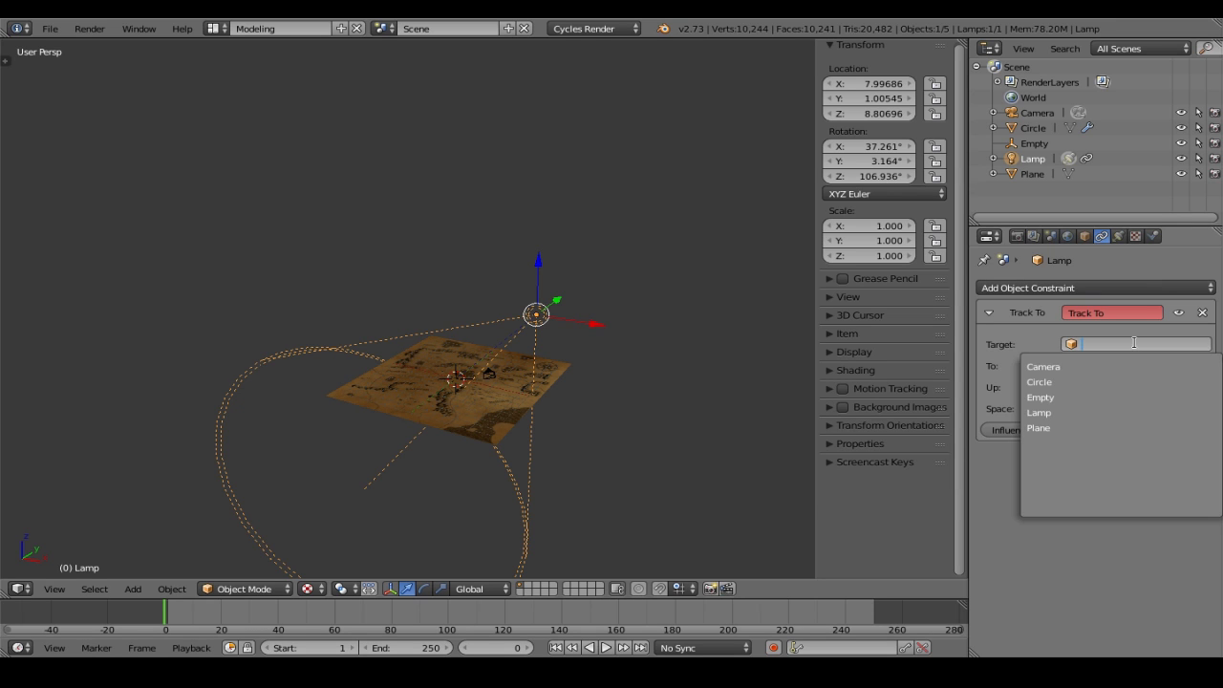
left_click(1099, 394)
left_click(1195, 367)
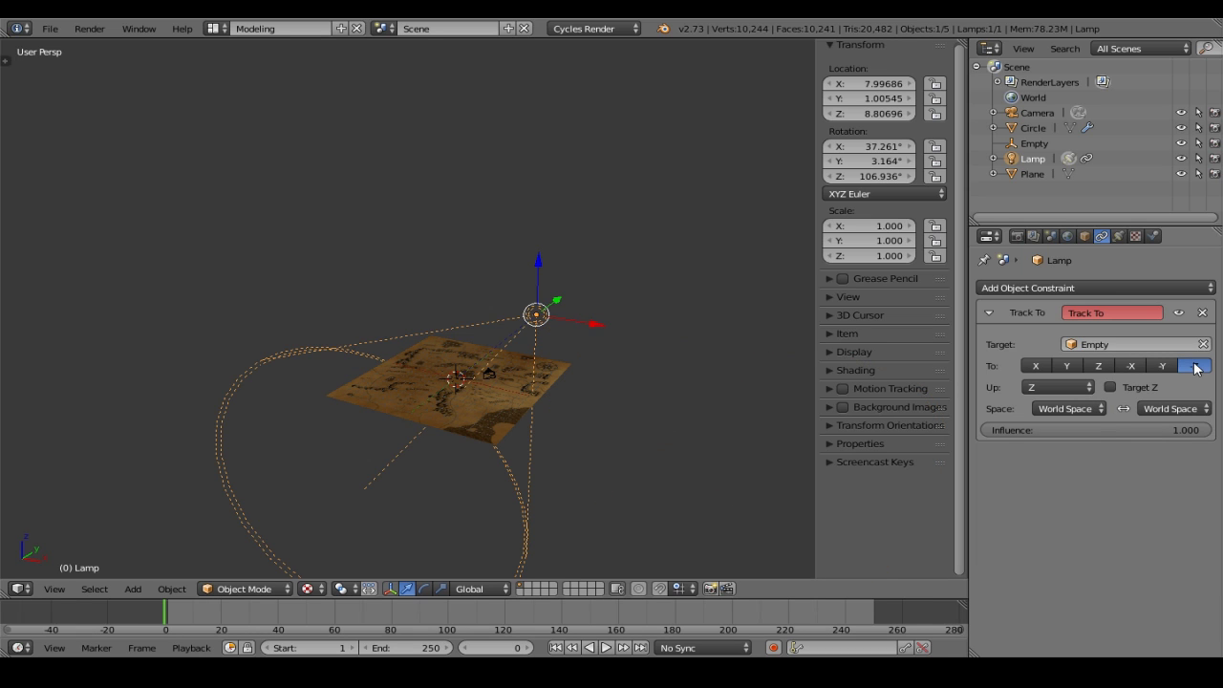
left_click(1055, 383)
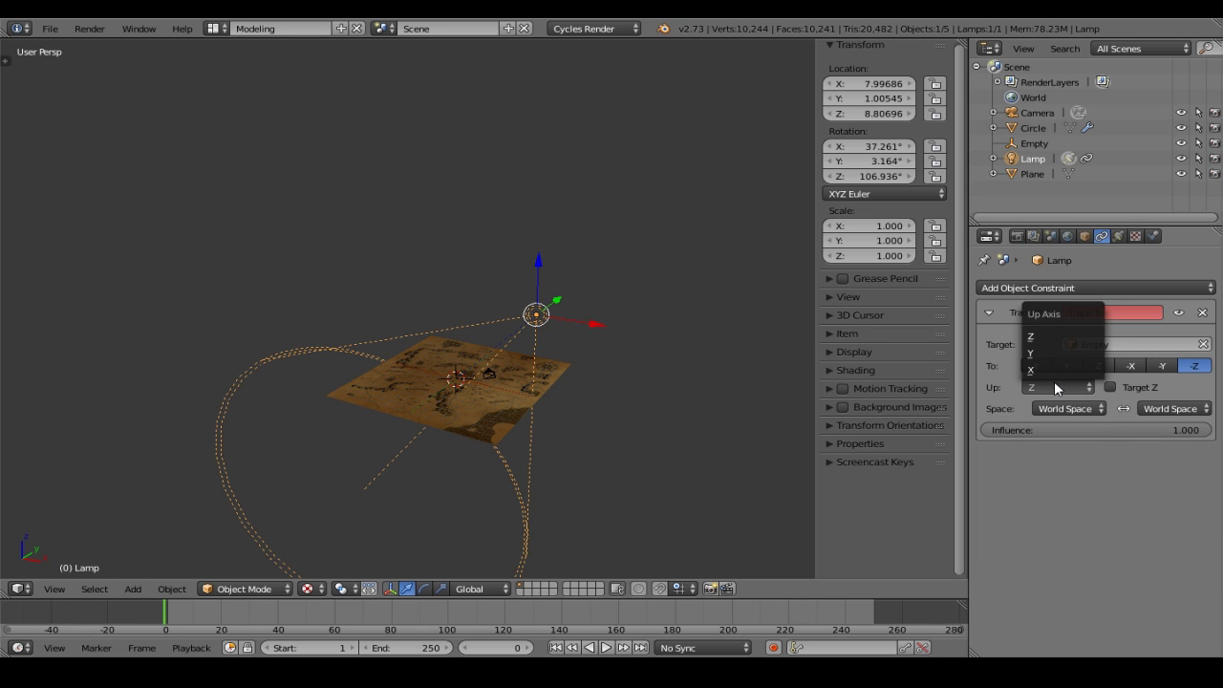
left_click(1060, 376)
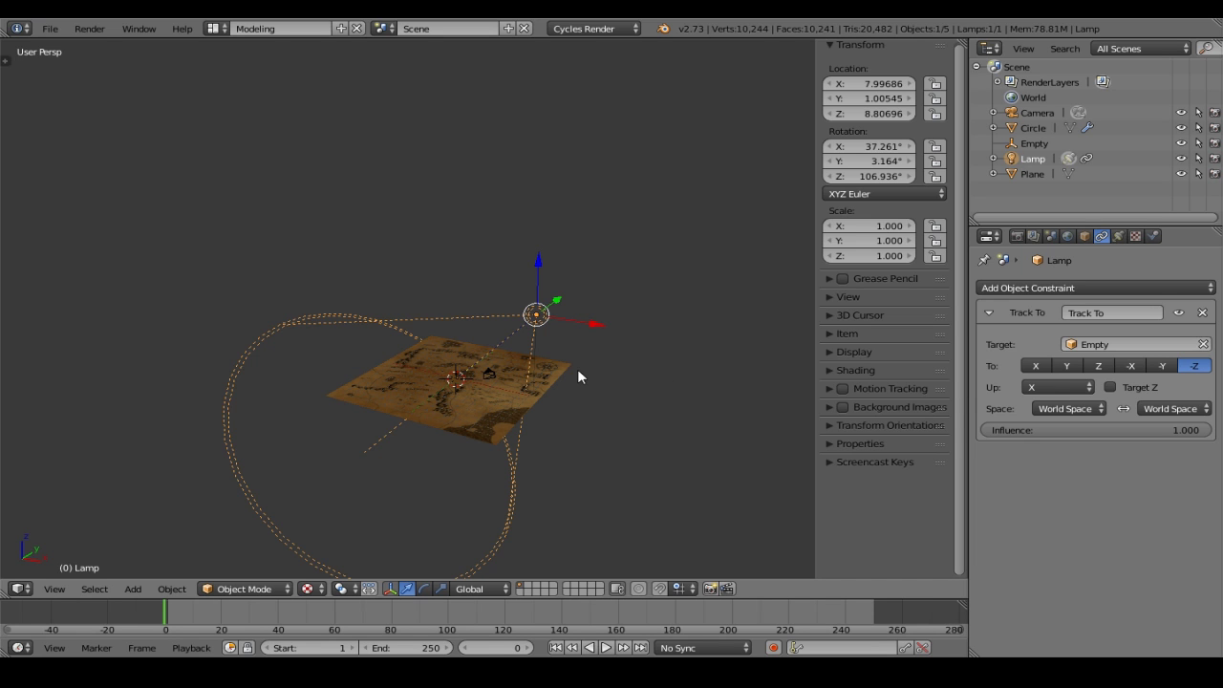
Cancel the lamp move and switch to Front Orthographic view
key("g")
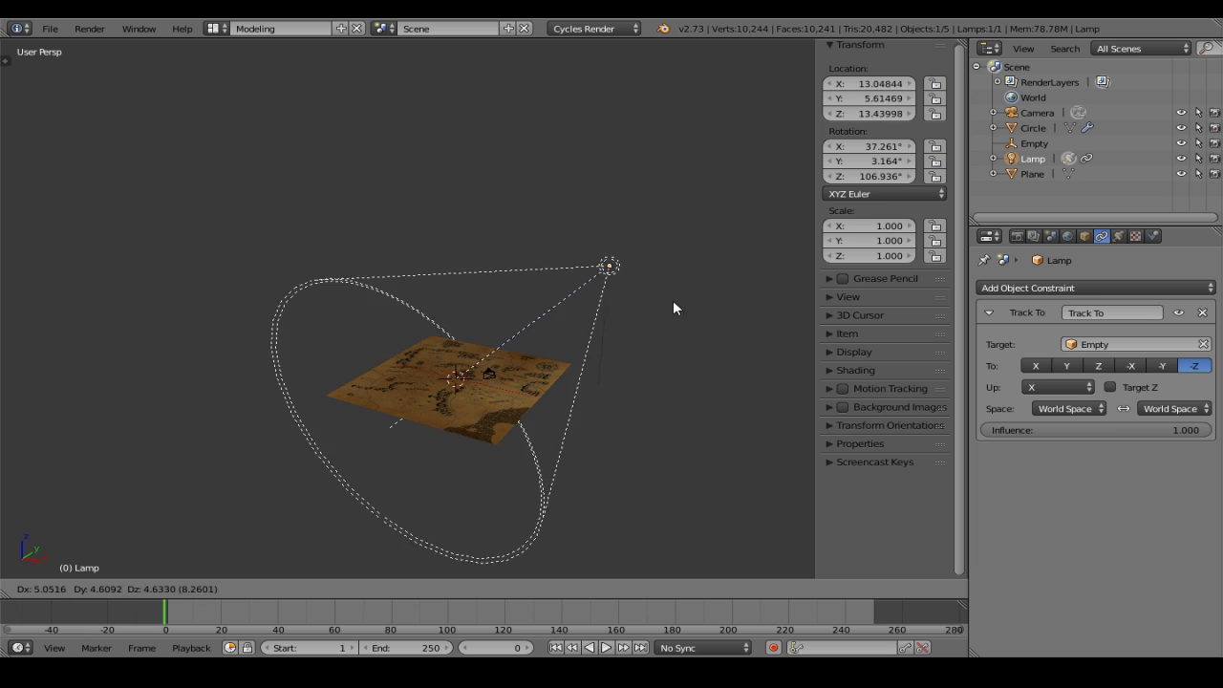
right_click(591, 258)
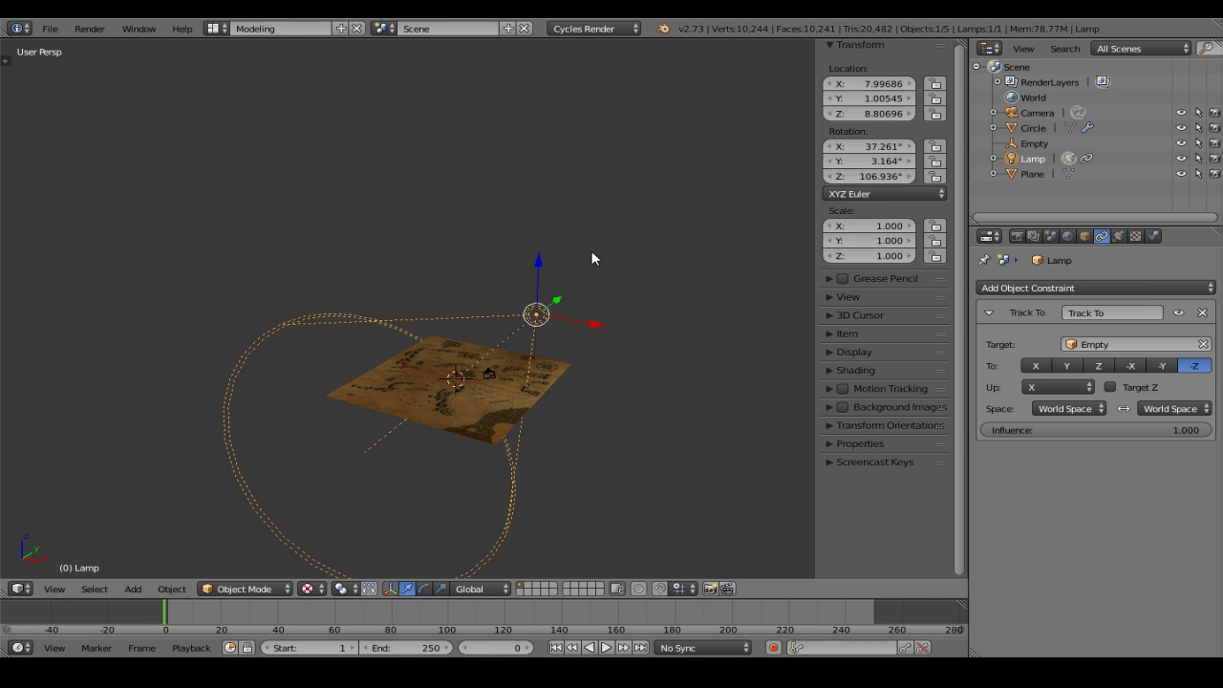
key("KP_5")
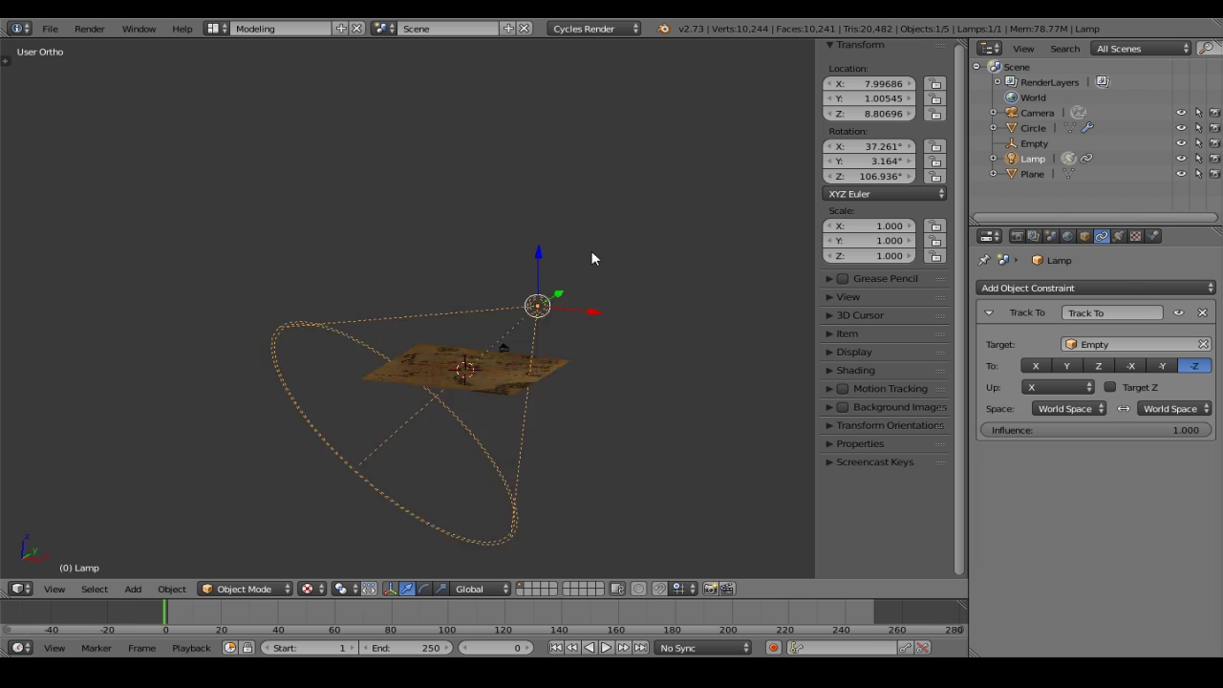
key("KP_1")
scroll(478, 367, "up", 5)
scroll(493, 373, "up", 10)
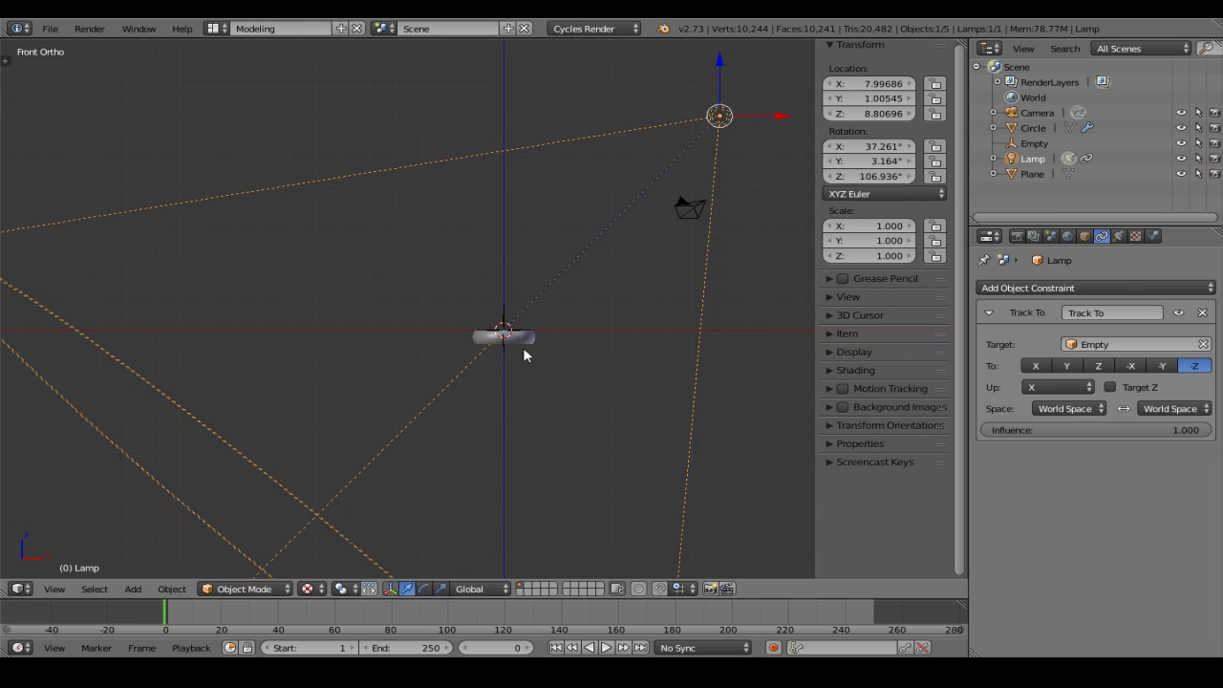
scroll(488, 326, "up", 1)
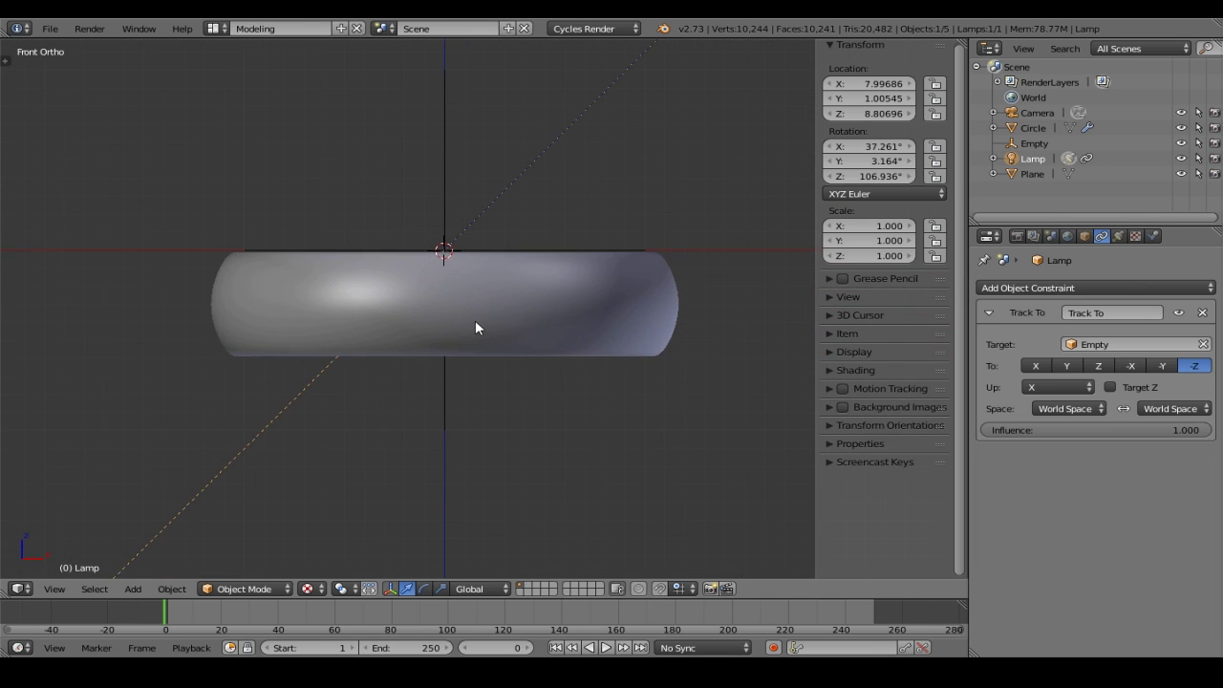
Raise the ring along Z to 0.59746 onto the map and view through the camera
right_click(475, 318)
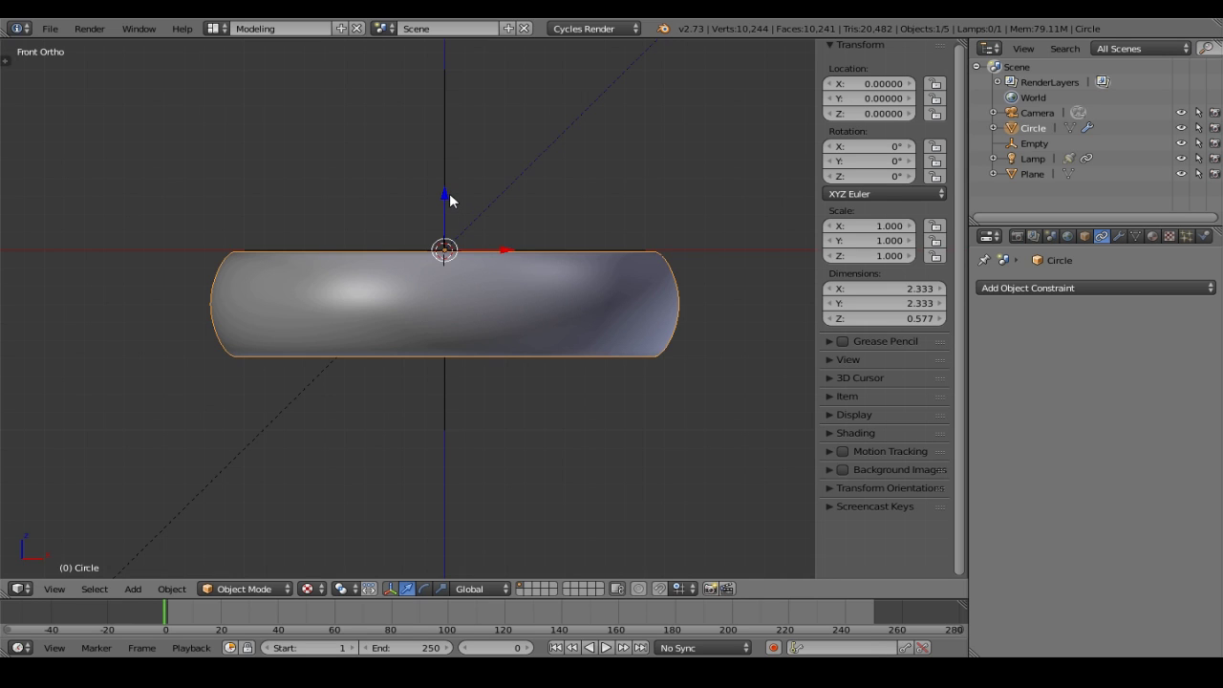
left_click_drag(445, 192, 478, 86)
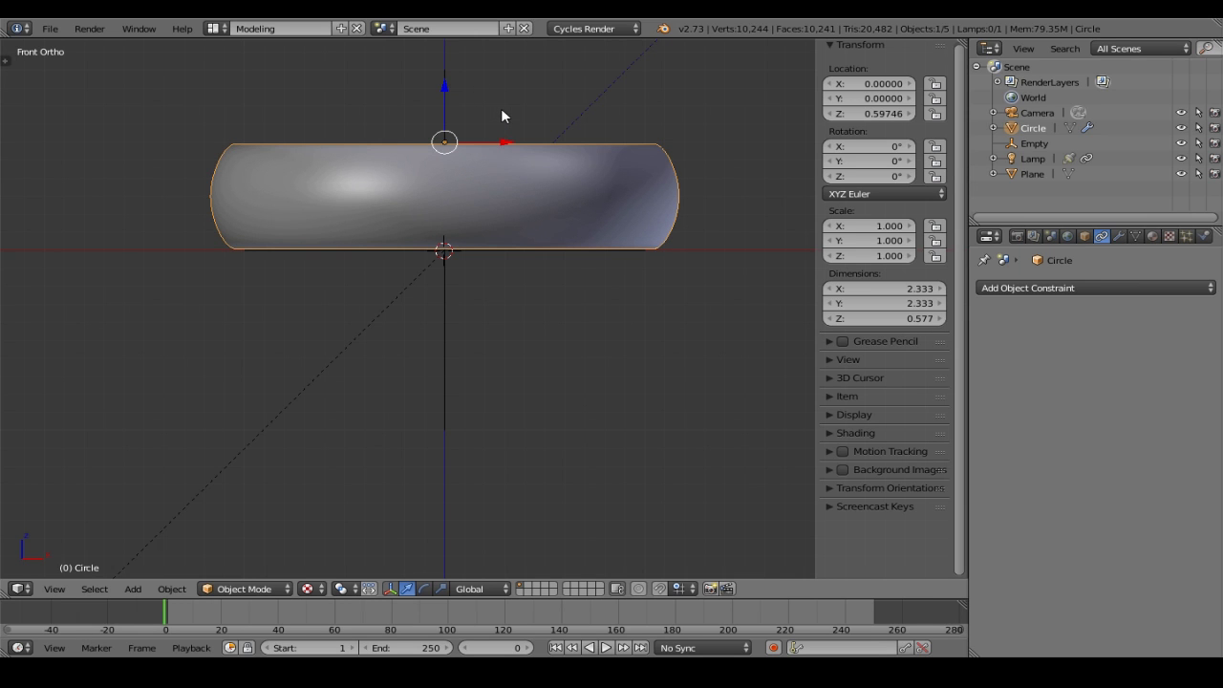
key("KP_0")
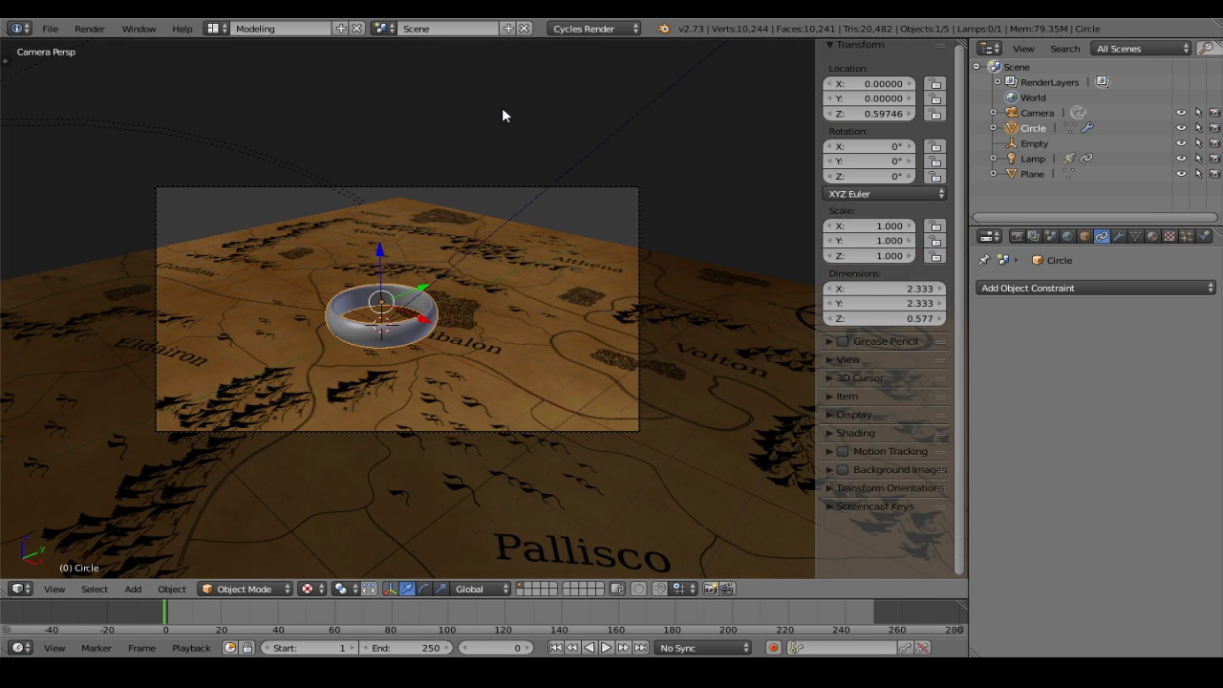
Lock the camera to the view, then zoom in and orbit closer around the ring
left_click(828, 359)
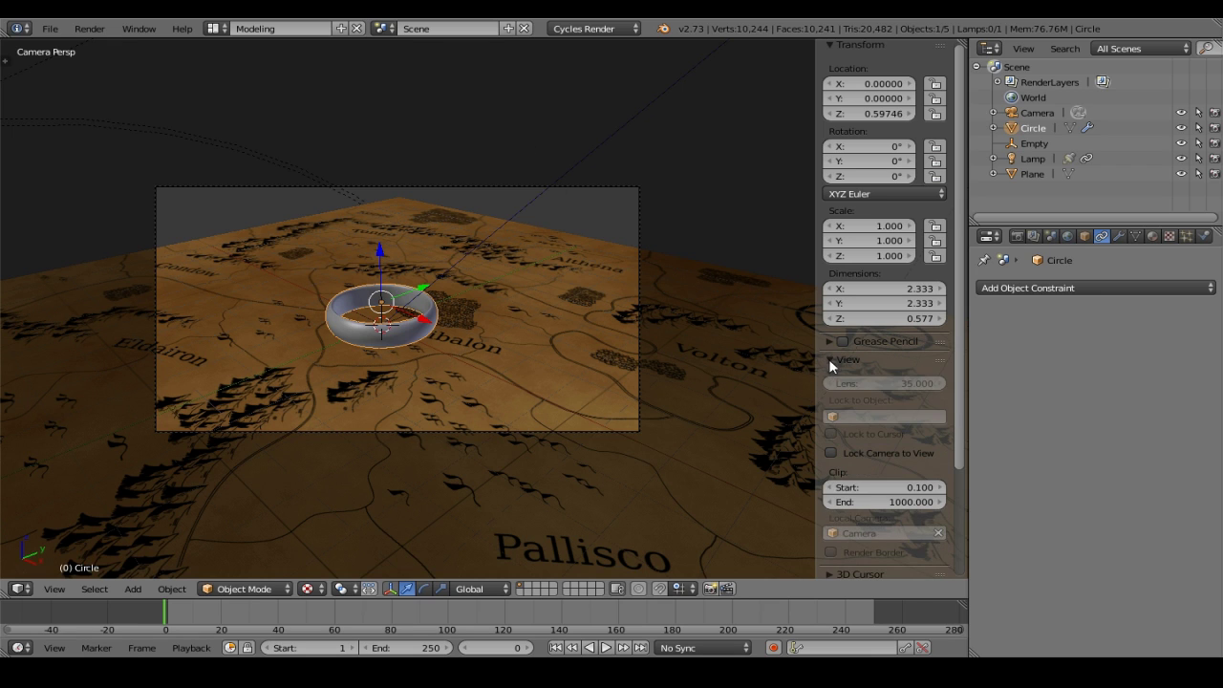
left_click(832, 453)
scroll(387, 333, "up", 2)
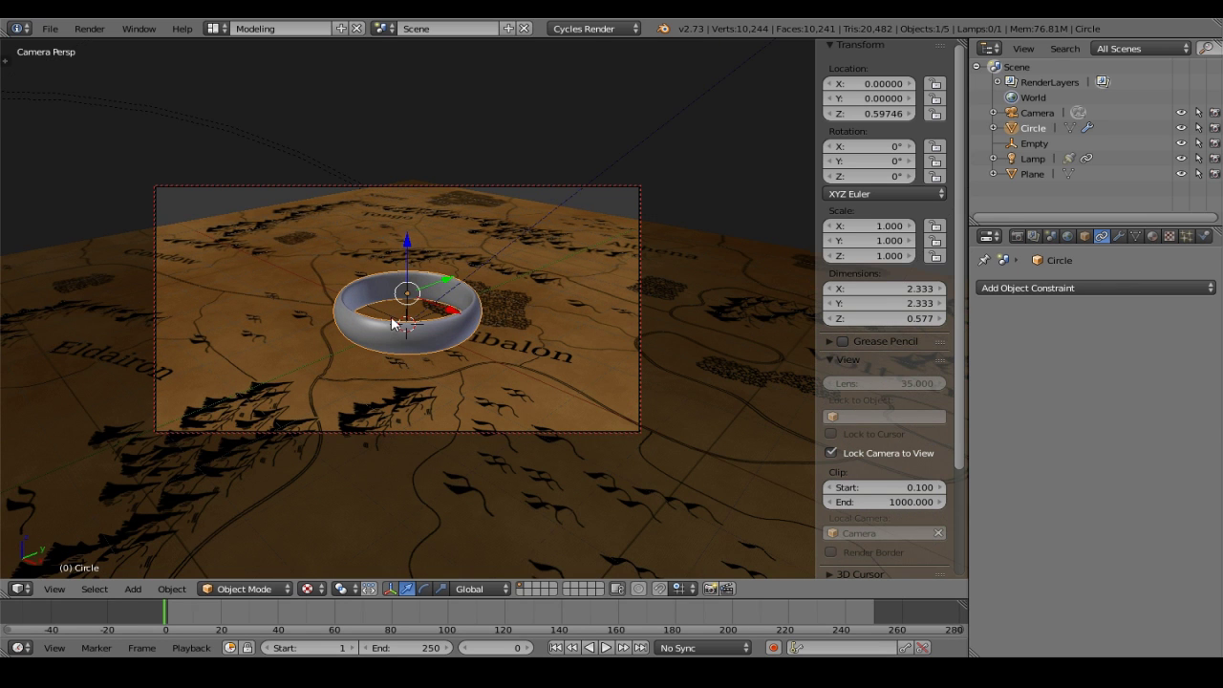
scroll(410, 319, "up", 2)
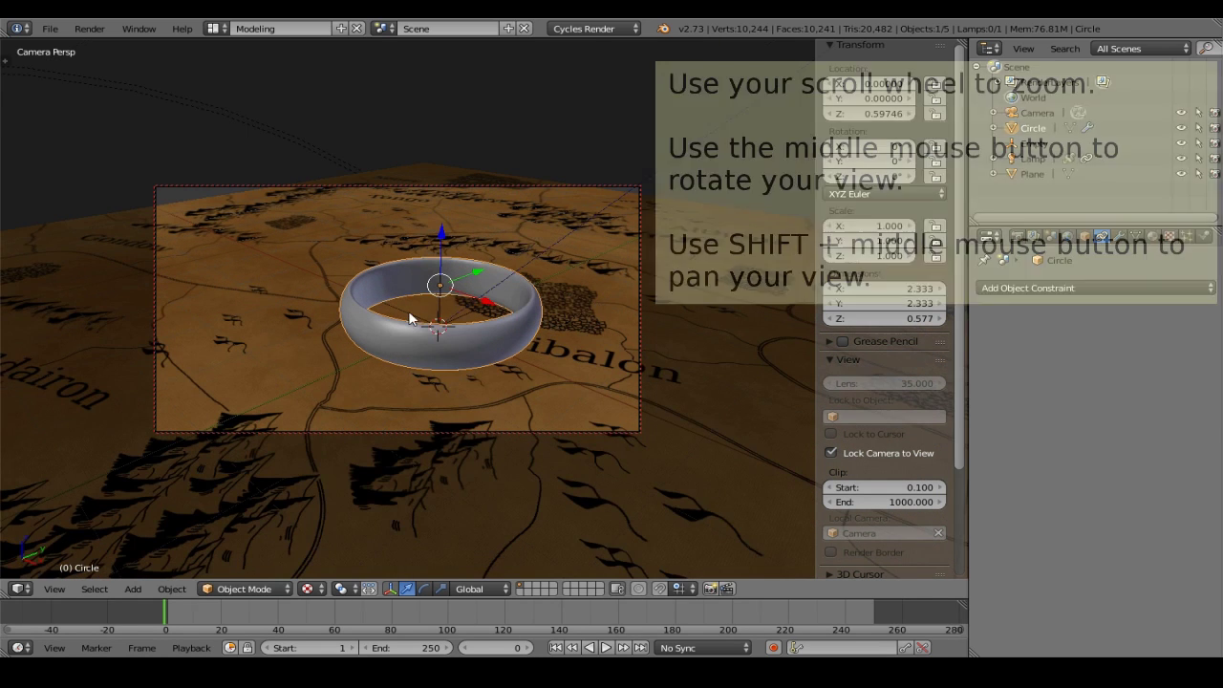
mouse_move(445, 329)
middle_mouse_down()
mouse_move(381, 326)
mouse_move(362, 342)
mouse_move(434, 326)
middle_mouse_up()
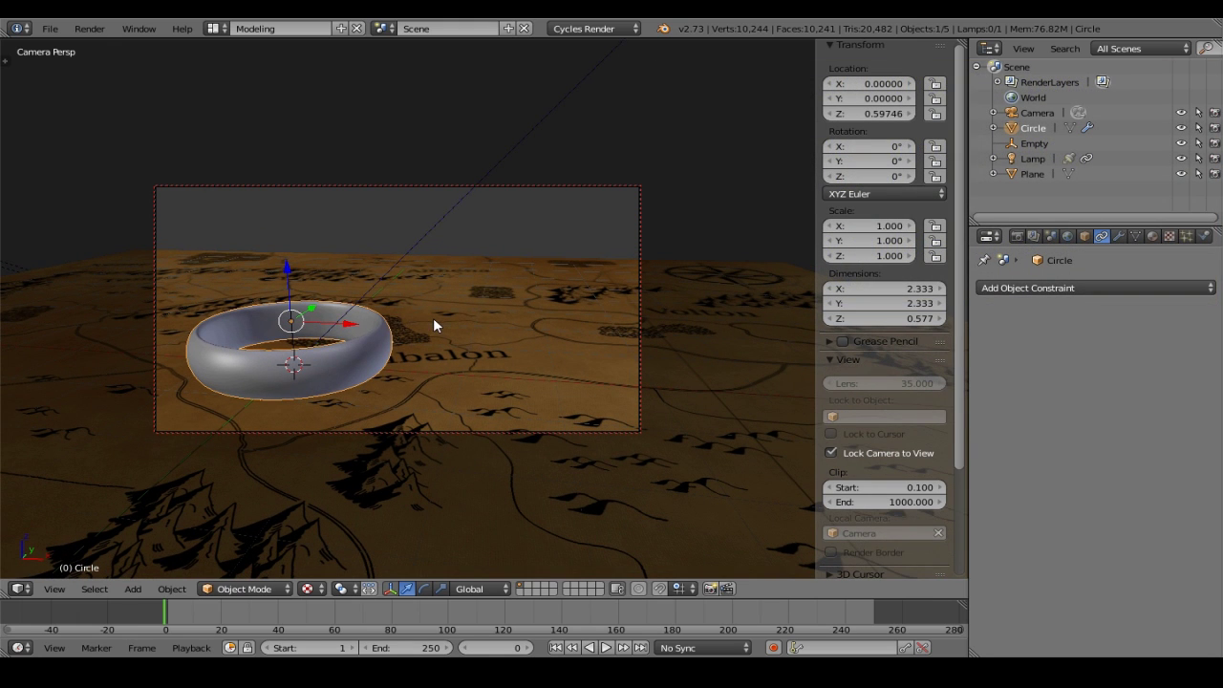
Tilt the camera's Y rotation, pan the ring into frame, and unlock the camera from the view
left_click(1036, 113)
left_click(1084, 235)
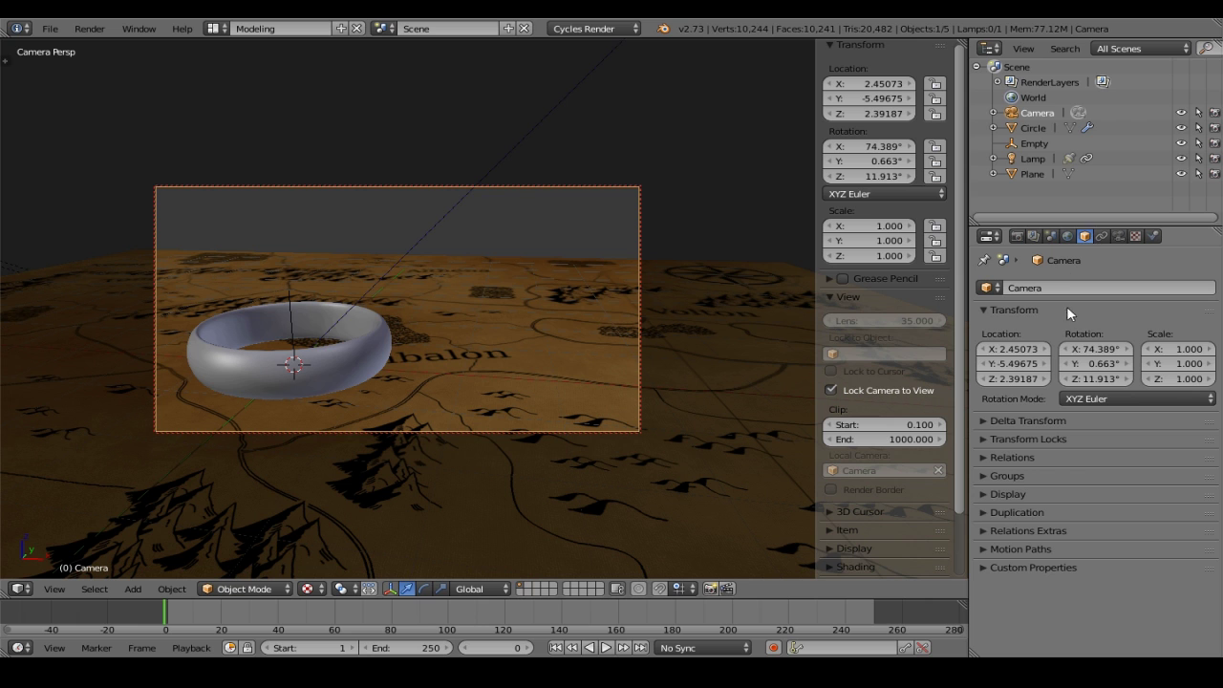
left_click_drag(1058, 366, 965, 366)
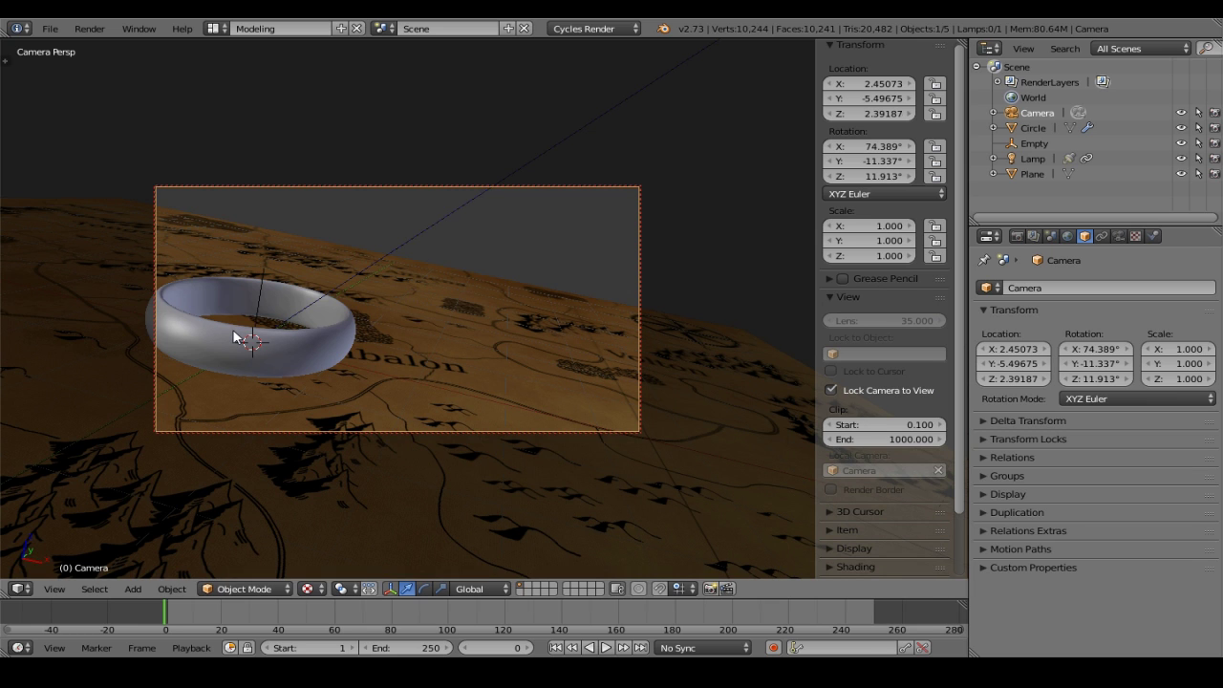
middle_click_drag(234, 336, 252, 346, "shift")
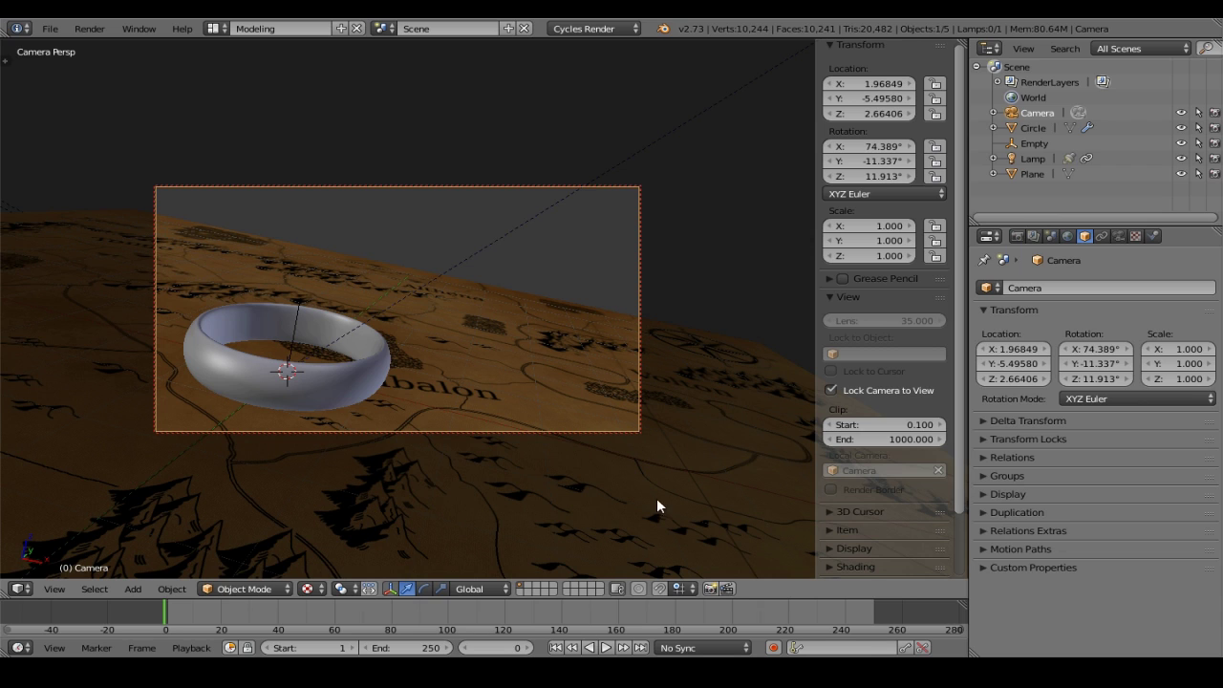
left_click(831, 392)
Select the ring, enlarge the lower timeline area, and switch it to the Node Editor
right_click(351, 394)
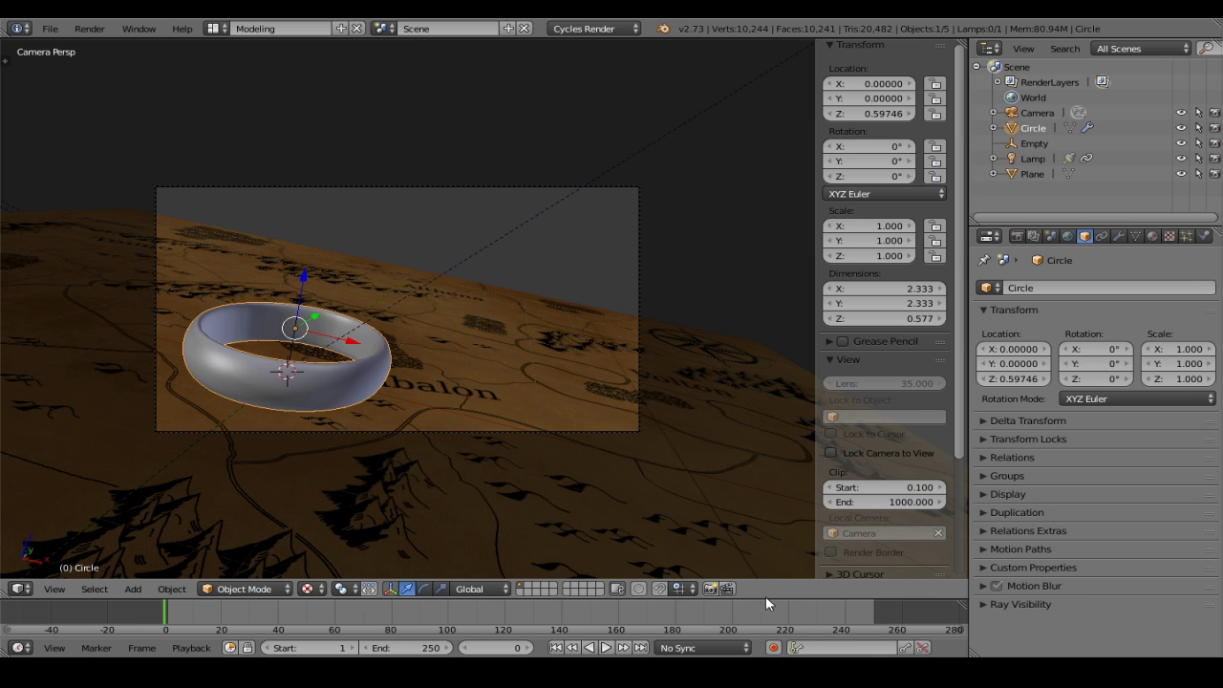
left_click_drag(766, 599, 811, 334)
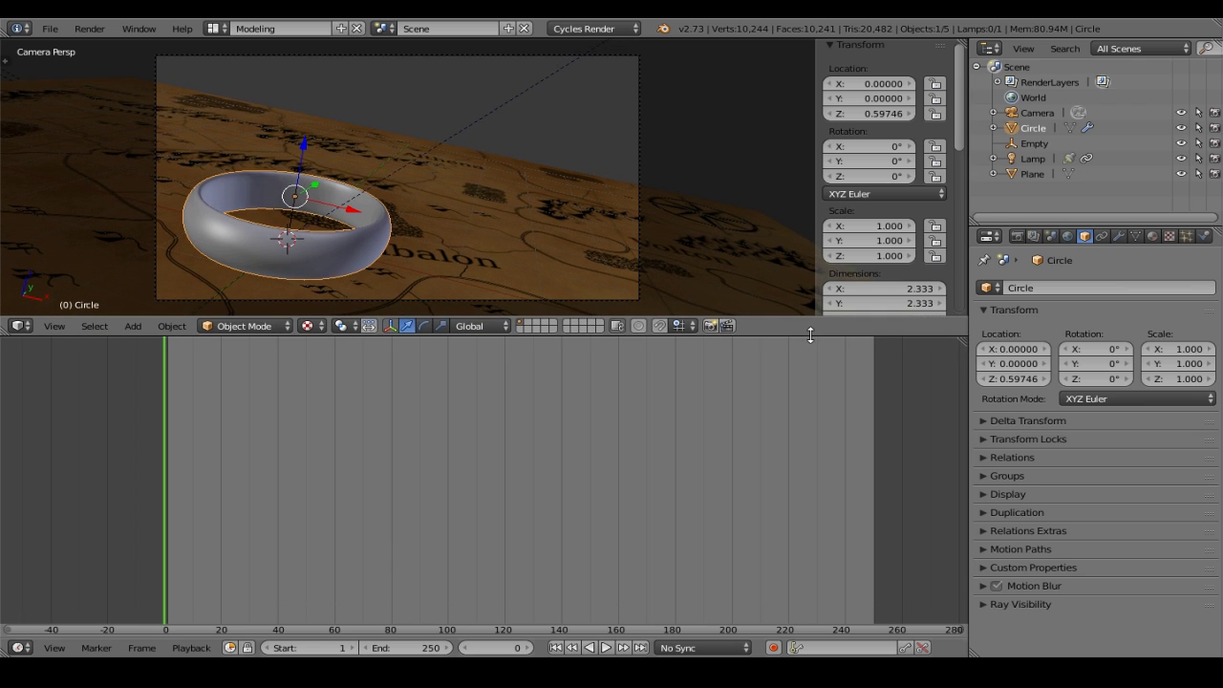
left_click(18, 648)
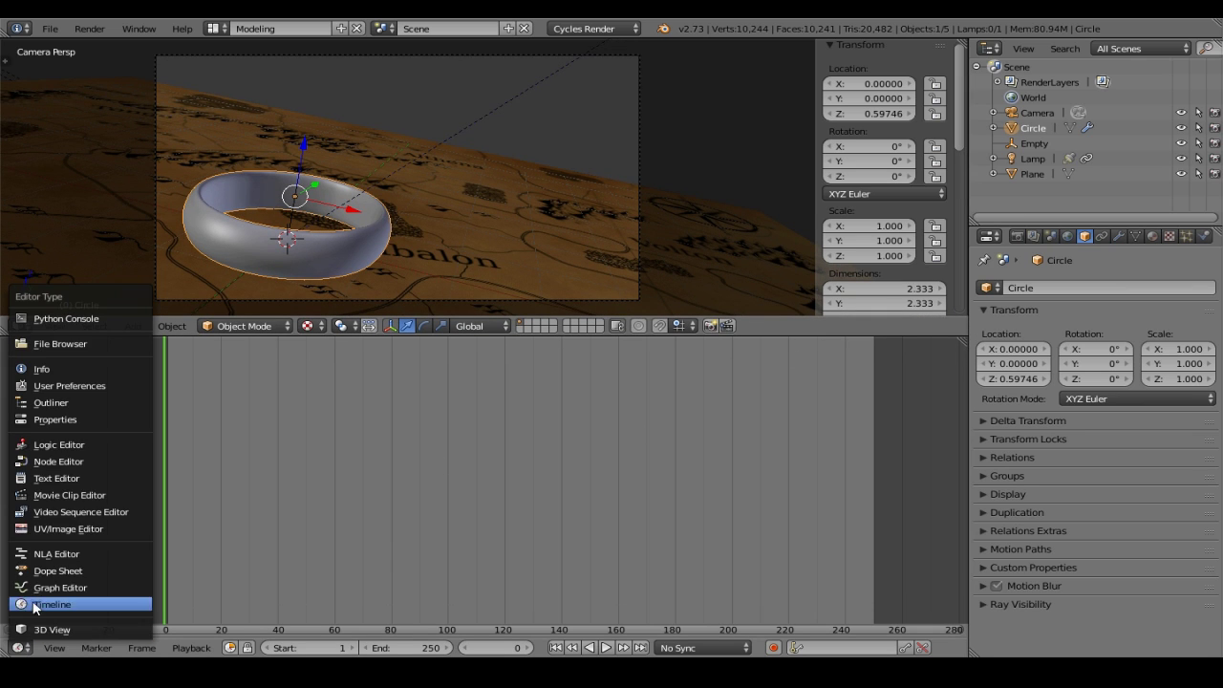
left_click(45, 469)
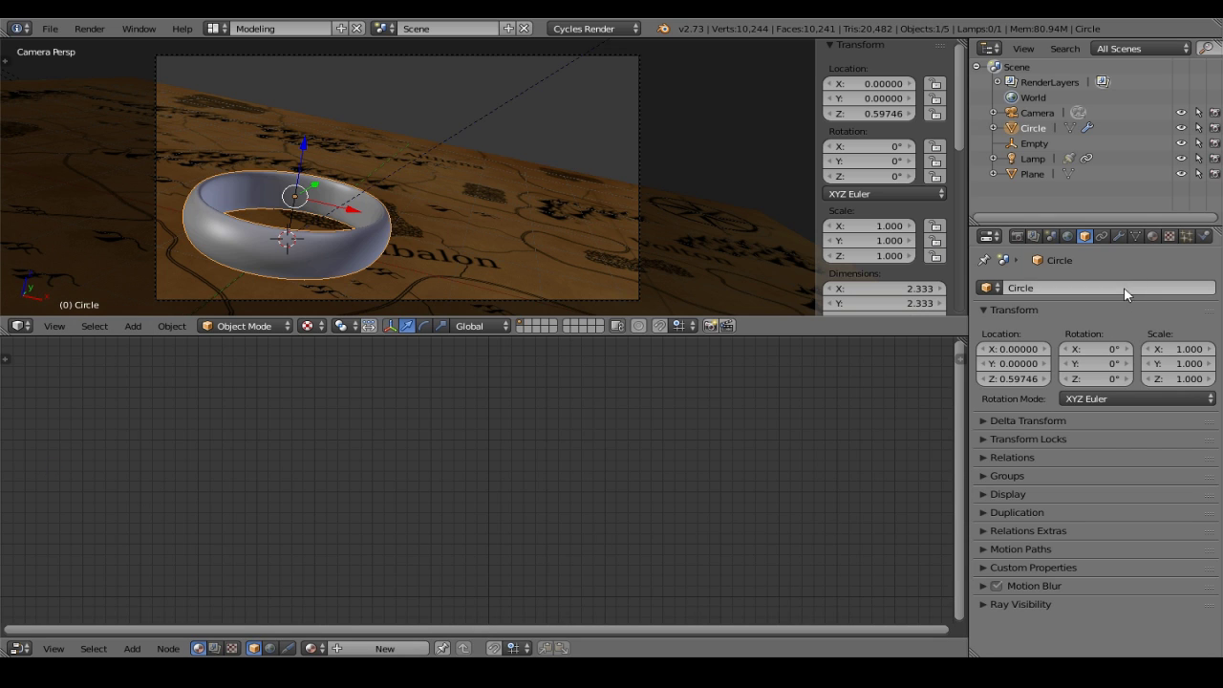
Create a new ring material with a Mix Shader surface combining two Glossy BSDFs
left_click(1153, 236)
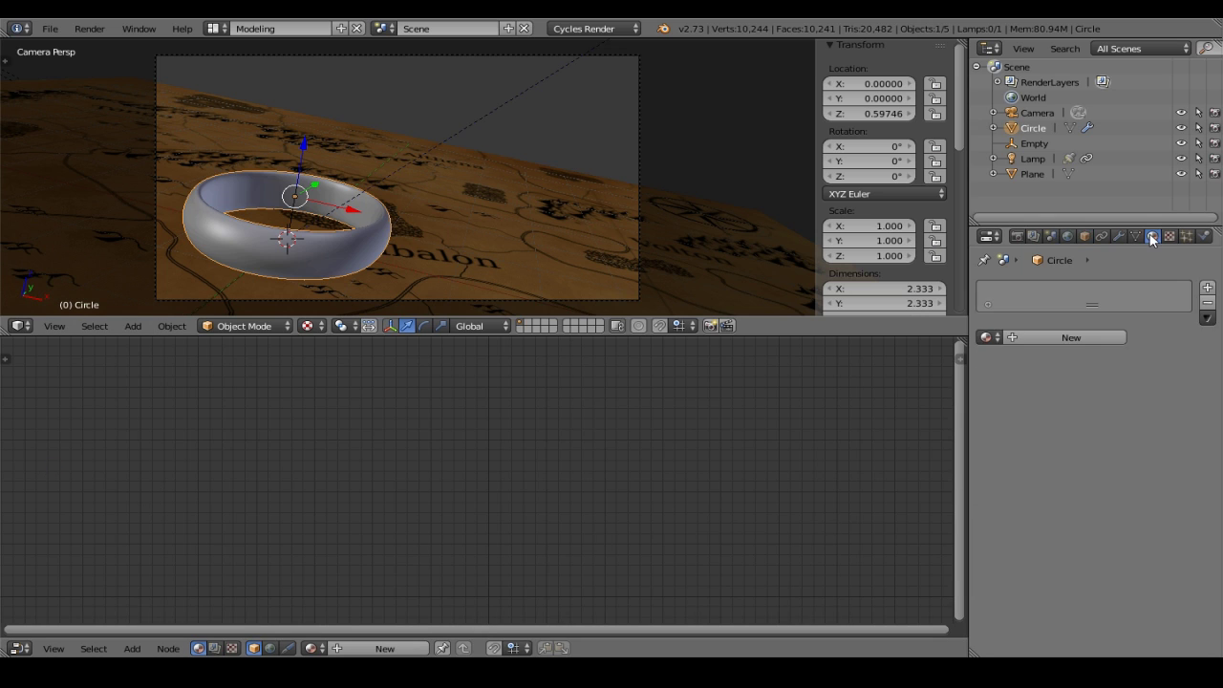
left_click(1062, 335)
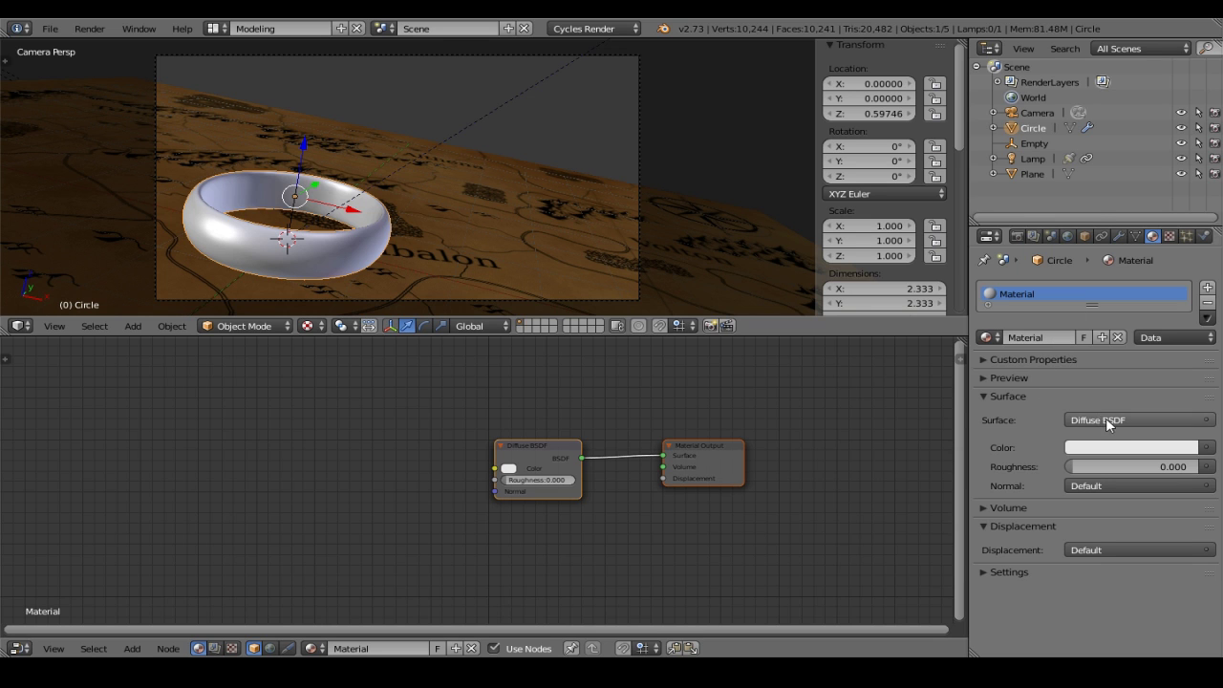
left_click(1107, 419)
left_click(1051, 318)
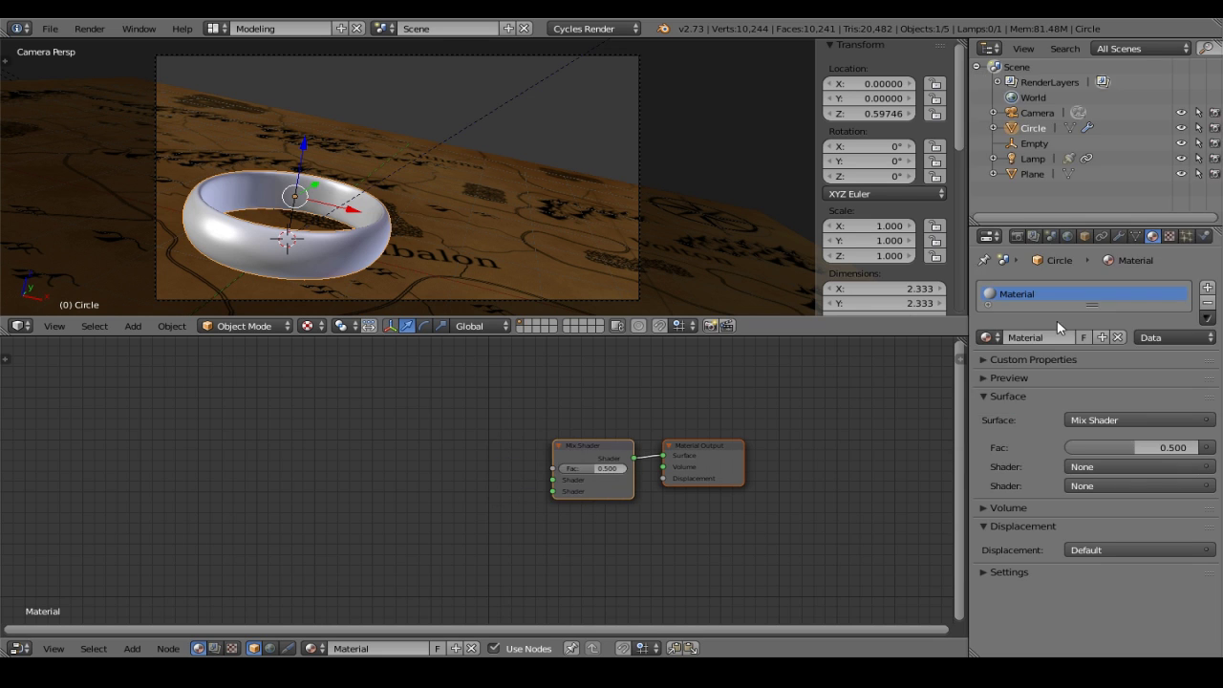
left_click(1105, 466)
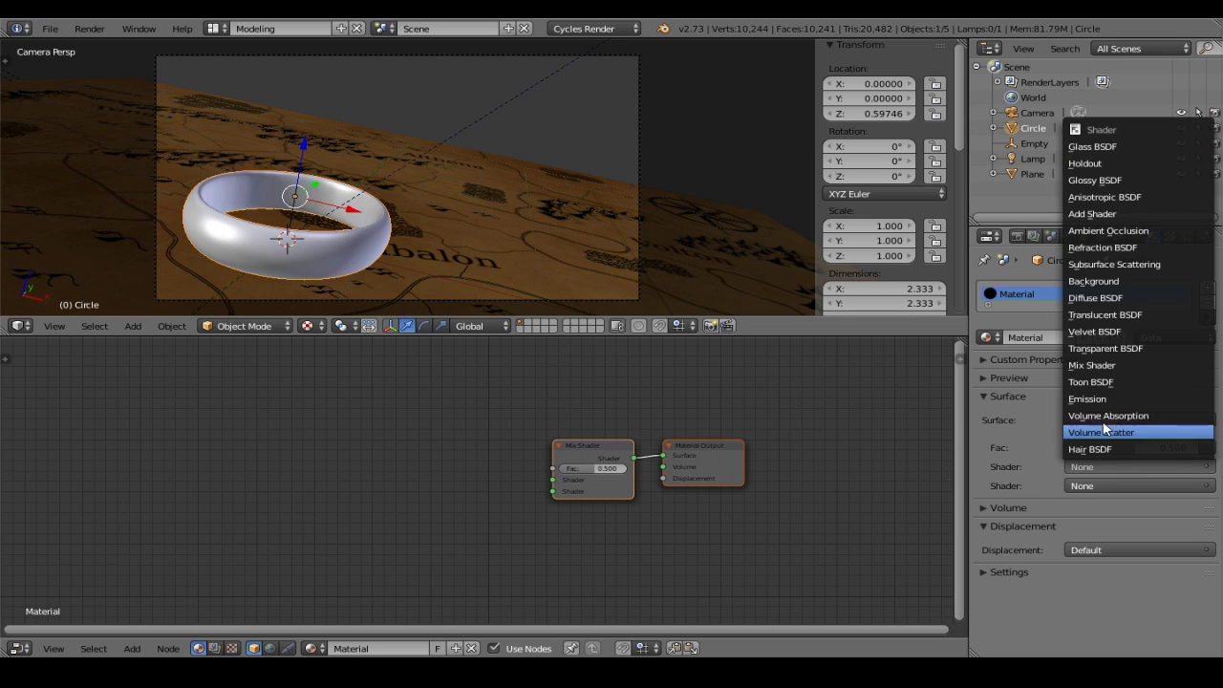
left_click(1125, 182)
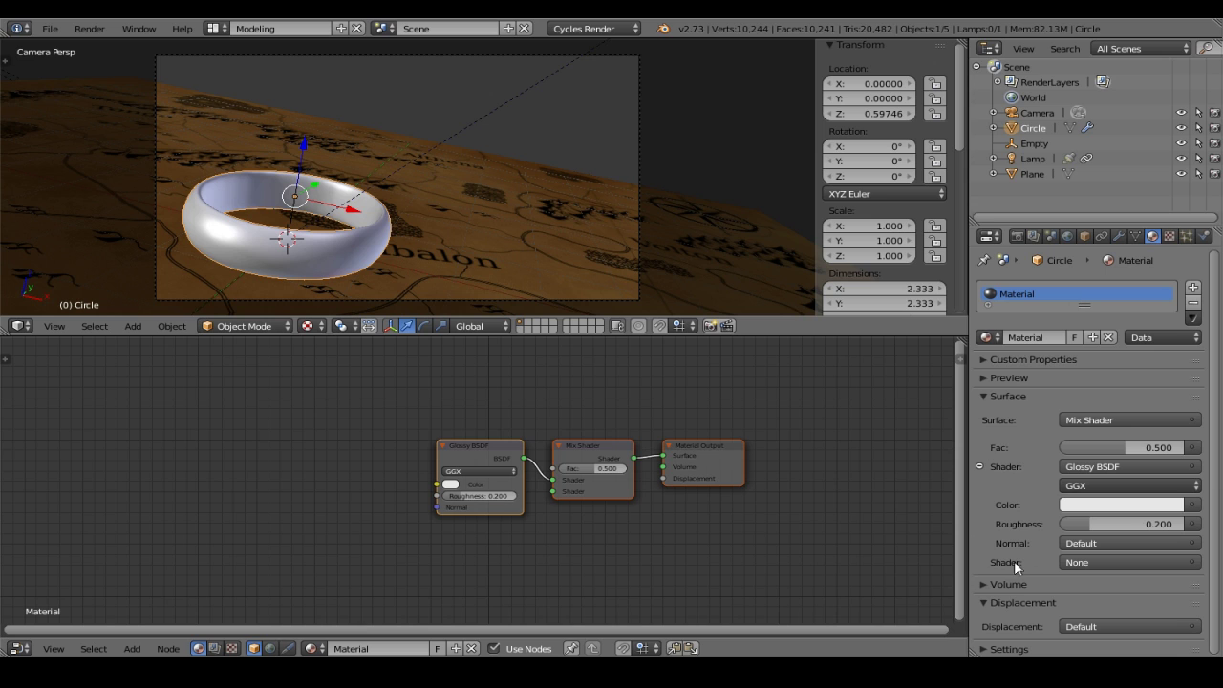
left_click(1091, 564)
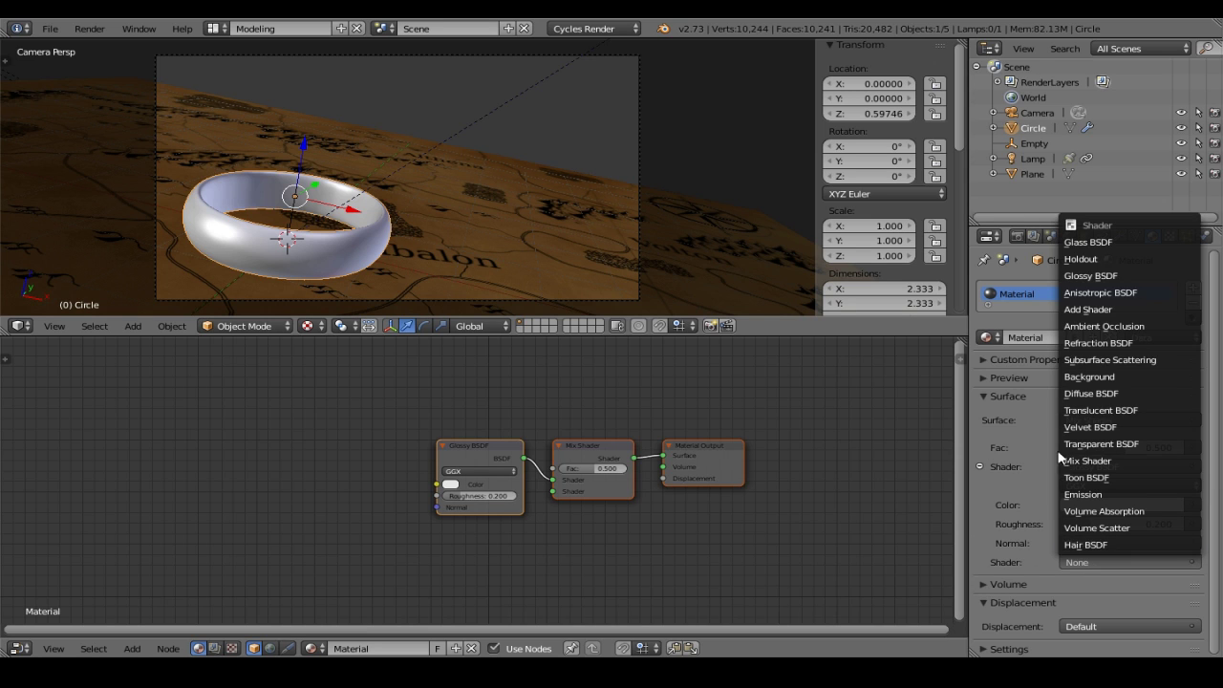
left_click(1106, 275)
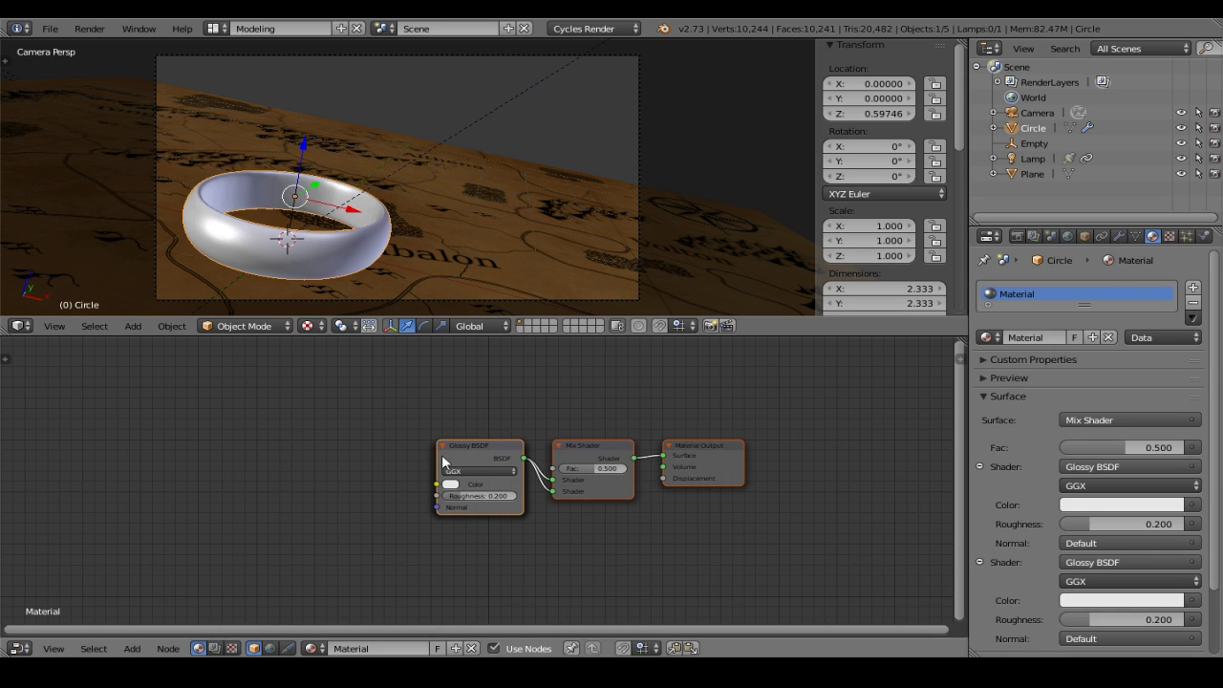
Drive the mix factor with Layer Weight Facing and arrange the nodes vertically
left_click_drag(472, 446, 472, 545)
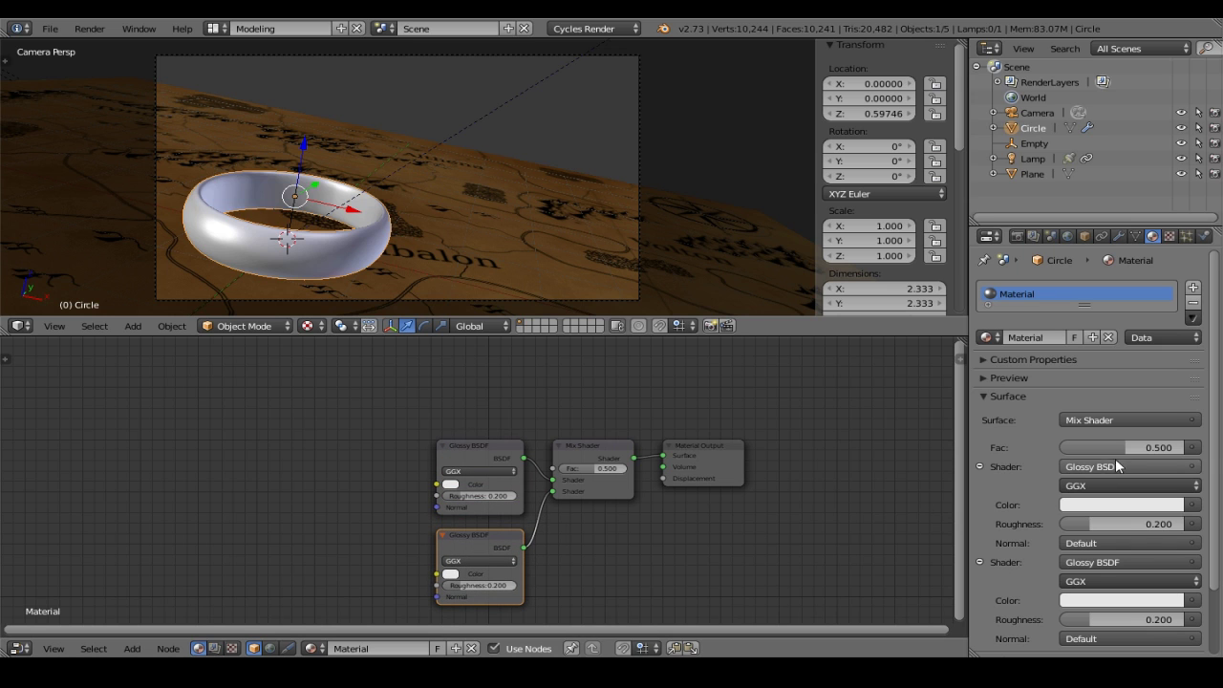
left_click(1191, 447)
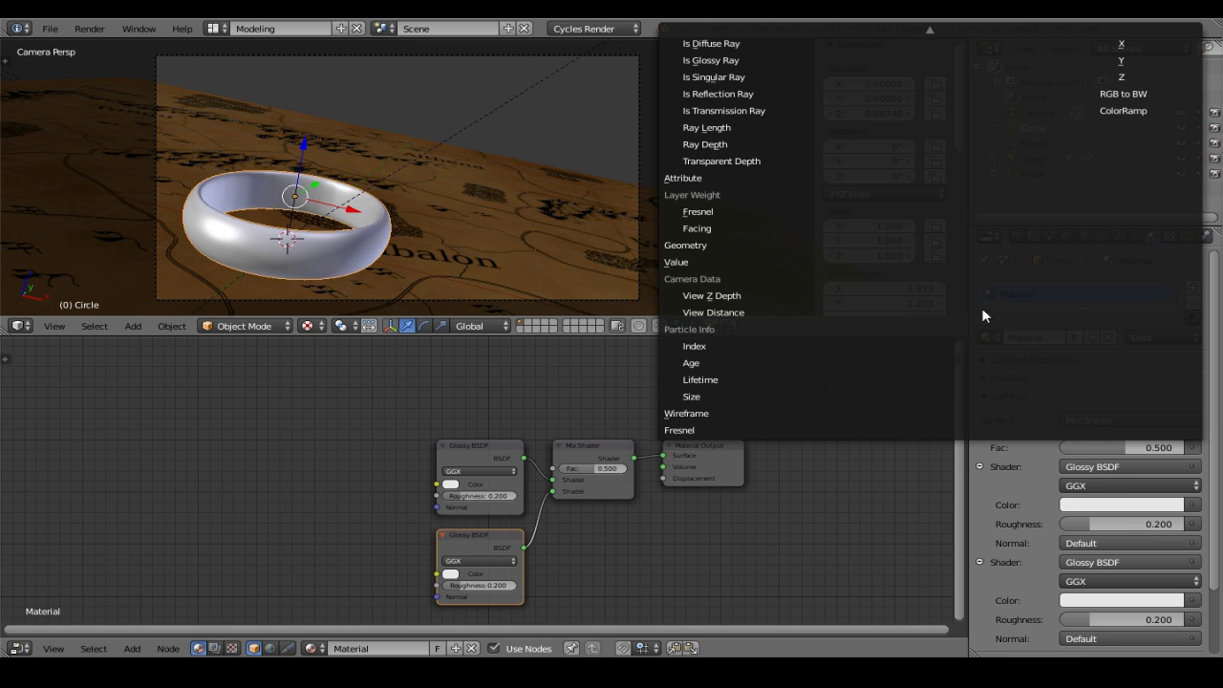
left_click(707, 228)
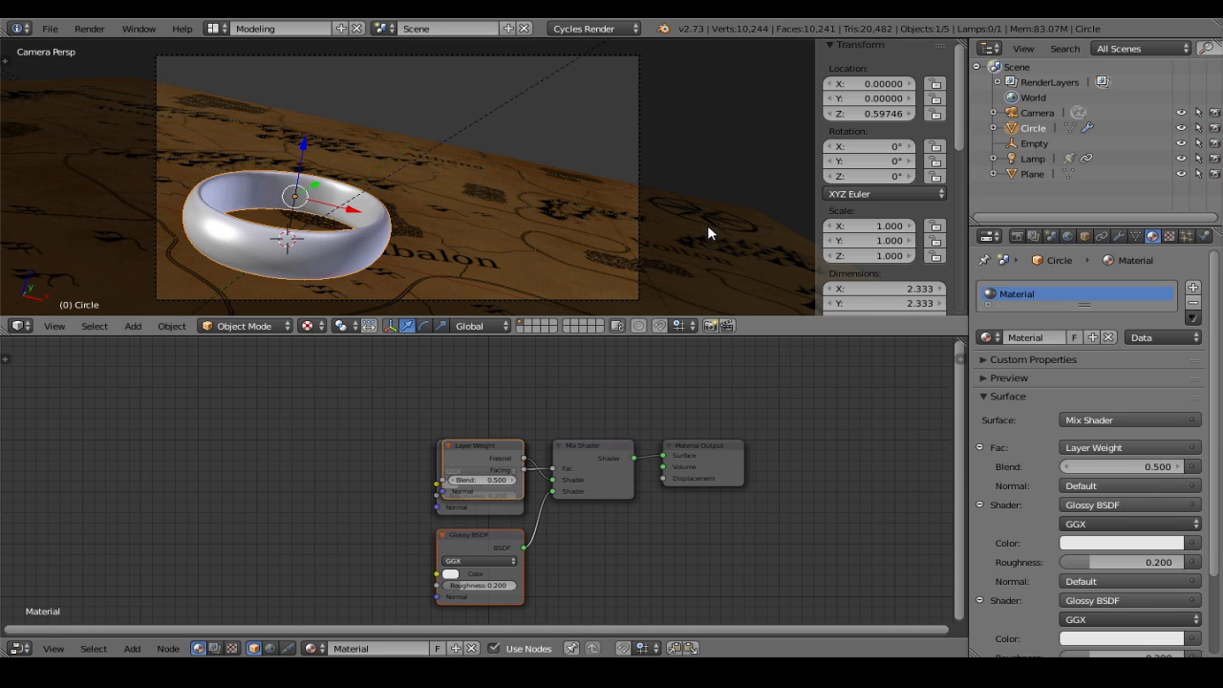
left_click_drag(479, 450, 479, 374)
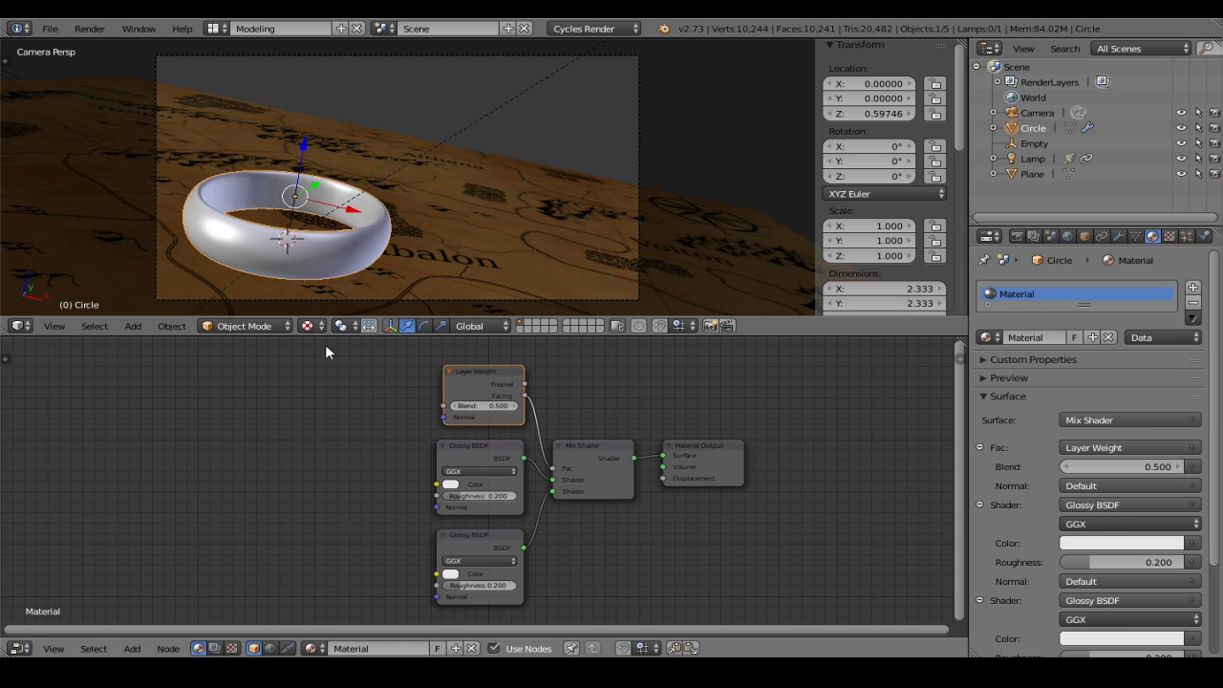
Switch the viewport to rendered preview and tint both Glossy shaders orange-gold
left_click(308, 326)
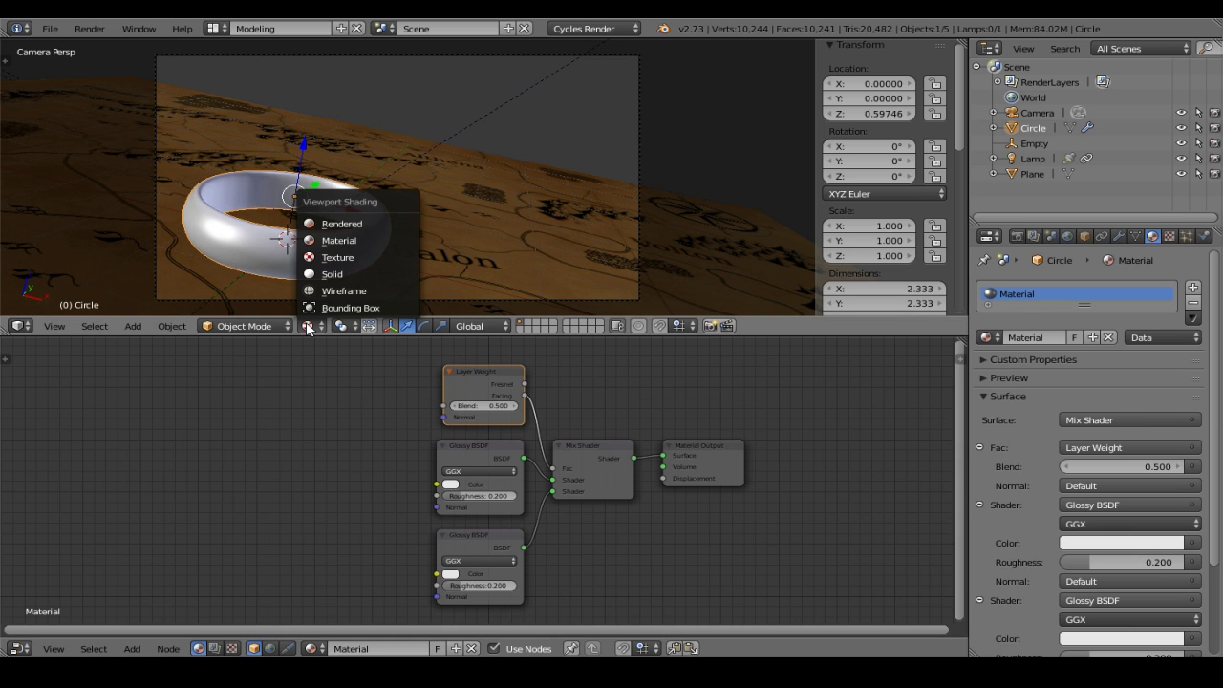
left_click(342, 224)
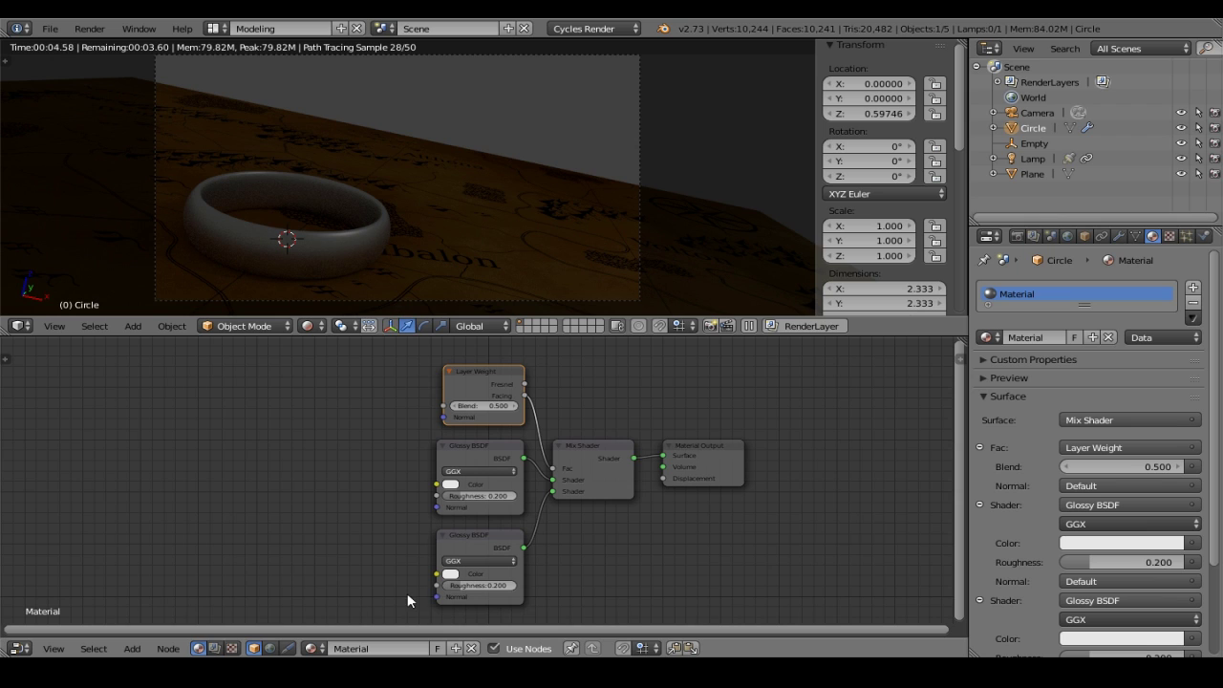
left_click(449, 574)
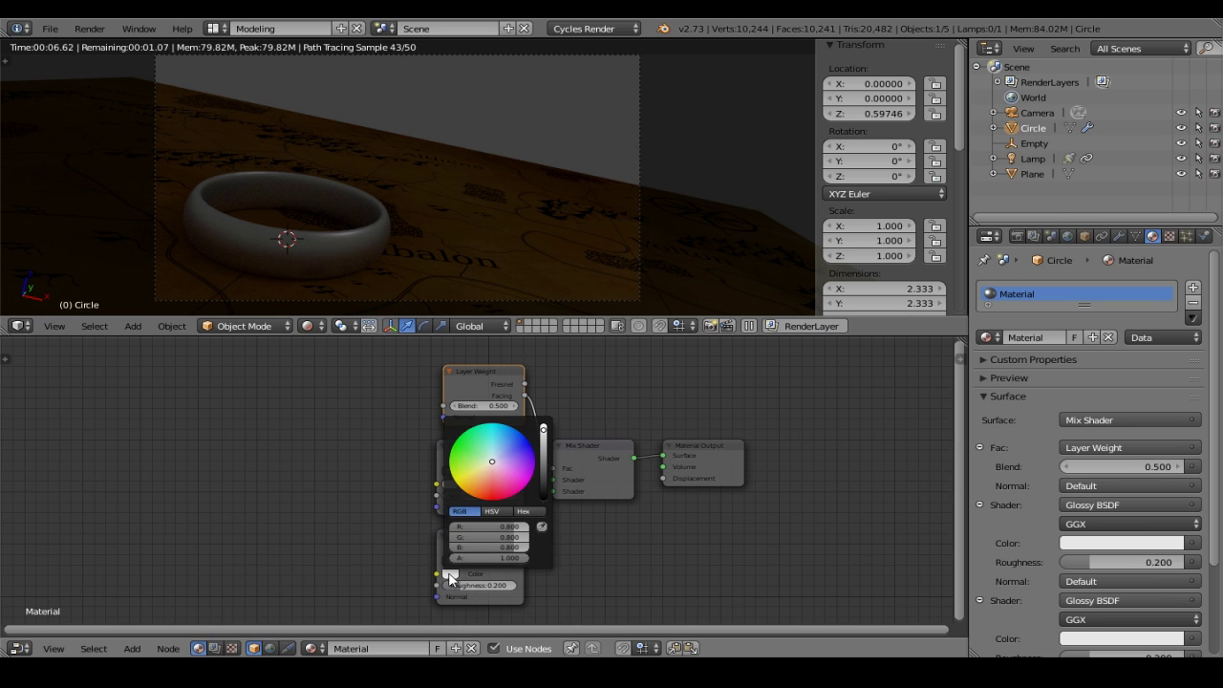
left_click(480, 465)
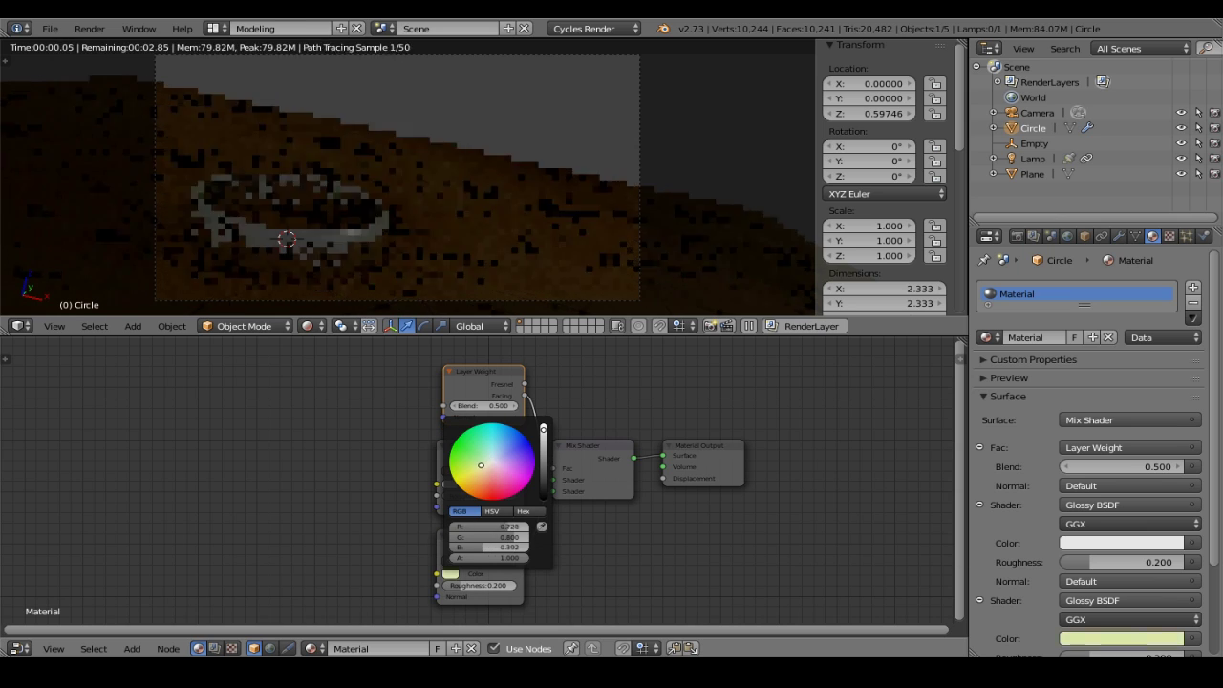
left_click_drag(481, 465, 463, 489)
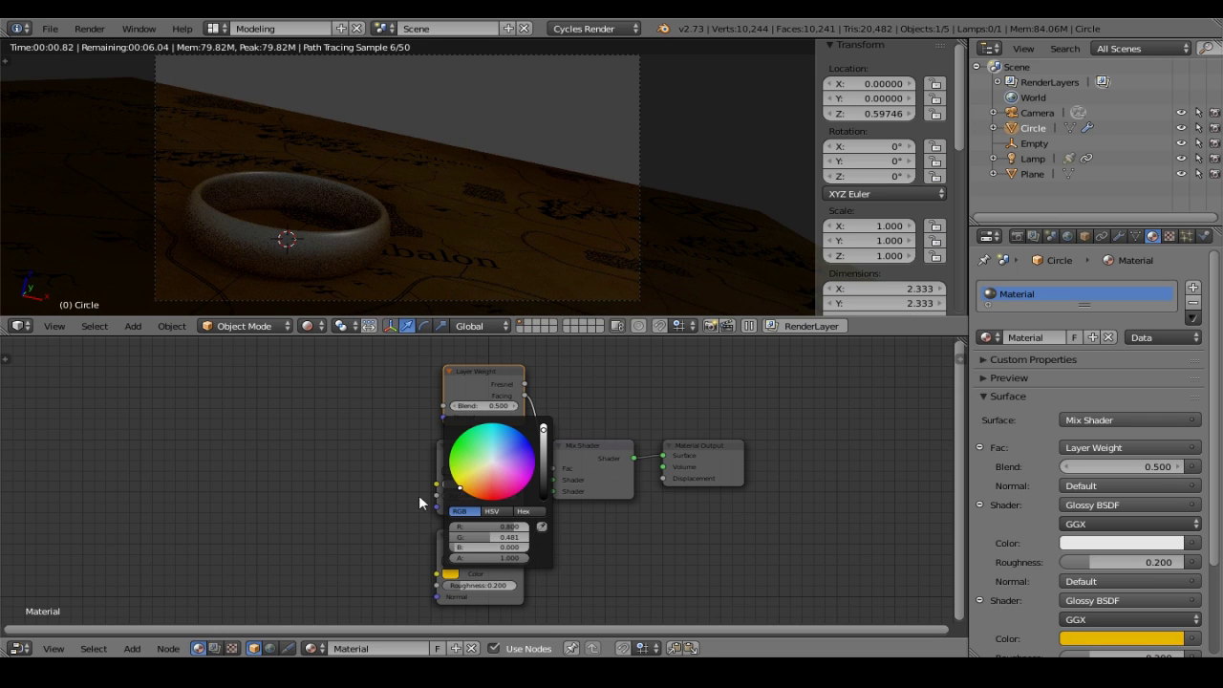
left_click(449, 484)
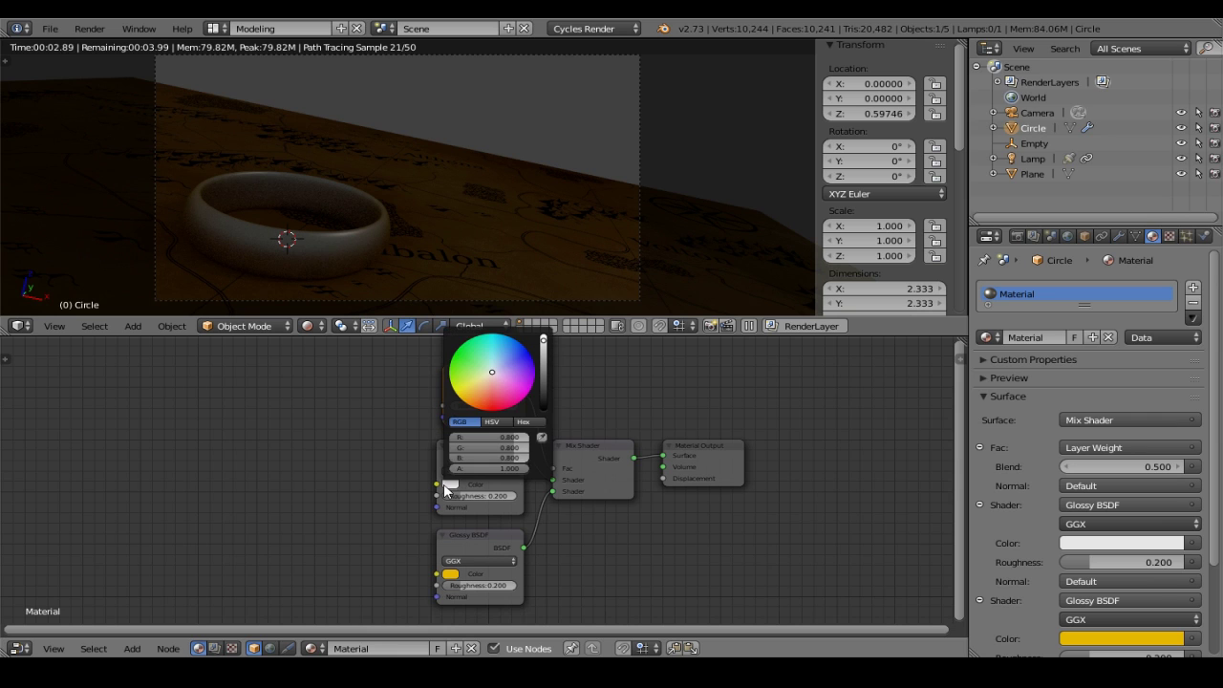
left_click_drag(492, 372, 473, 391)
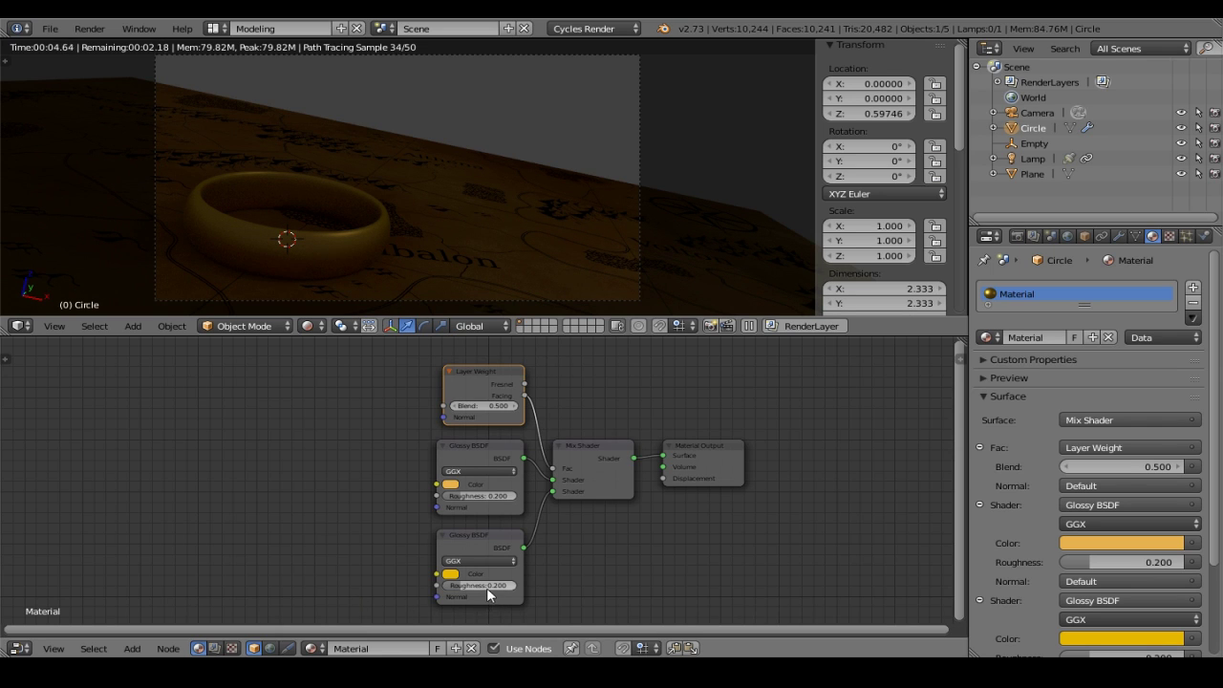
Set the lower Glossy roughness to 0.000 and the upper to 0.100
left_click_drag(487, 586, 444, 586)
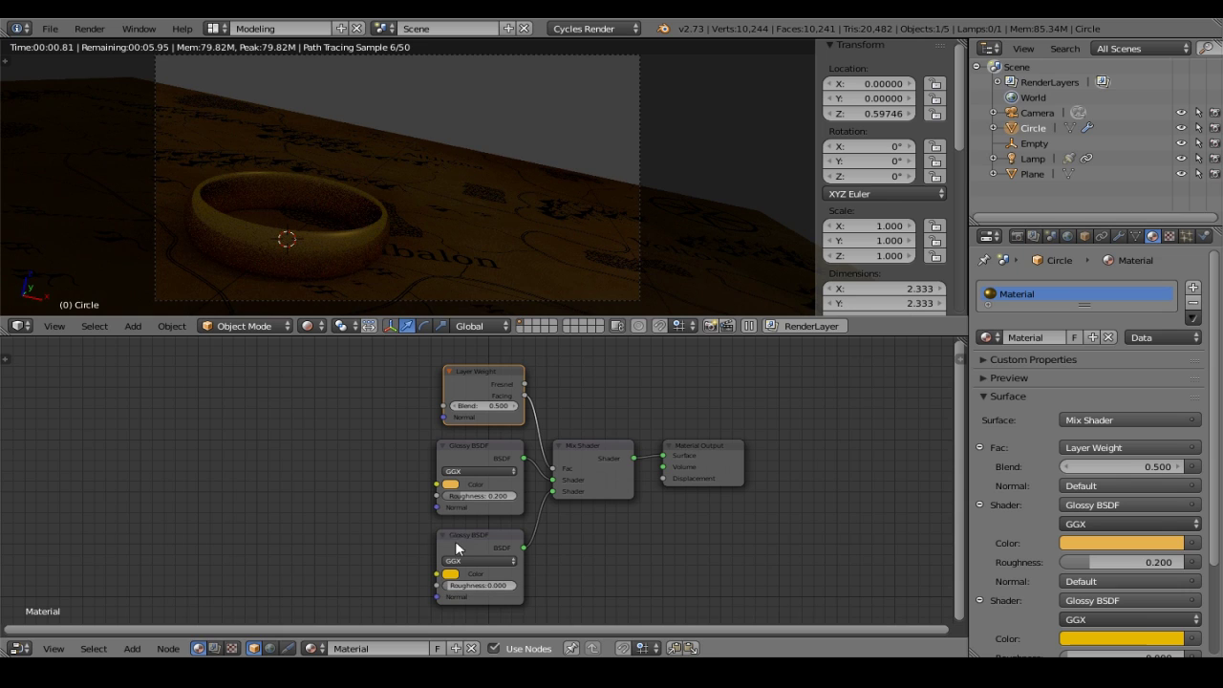
left_click(484, 495)
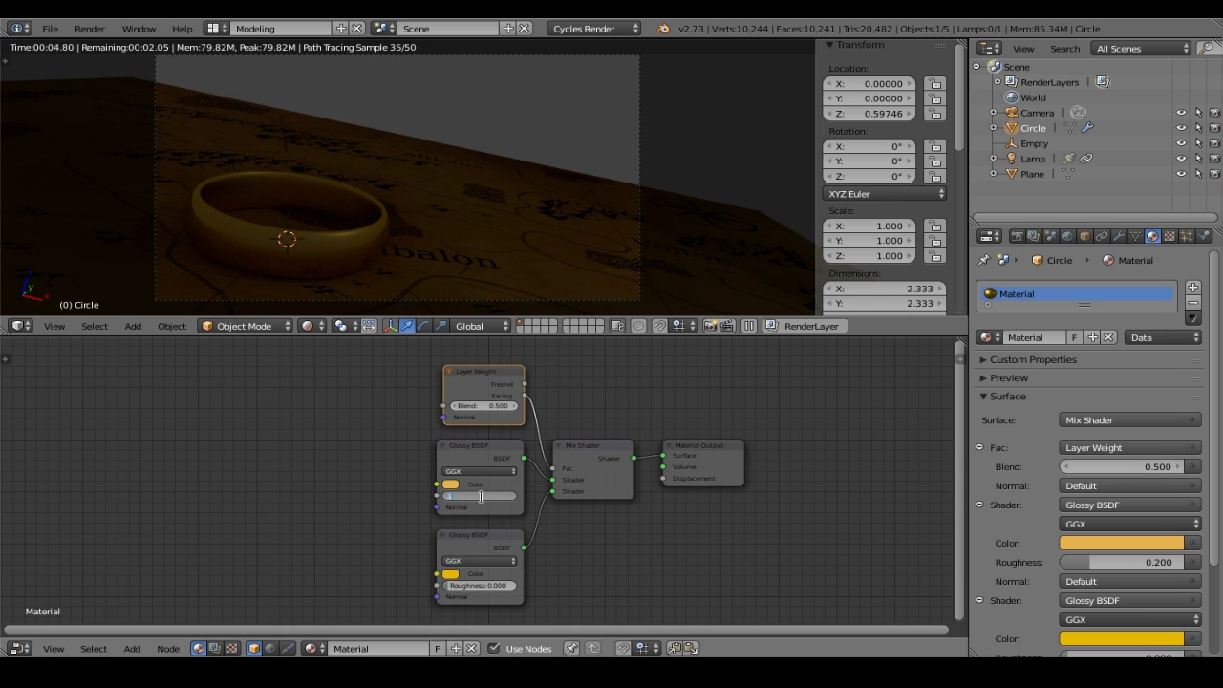
key("Return")
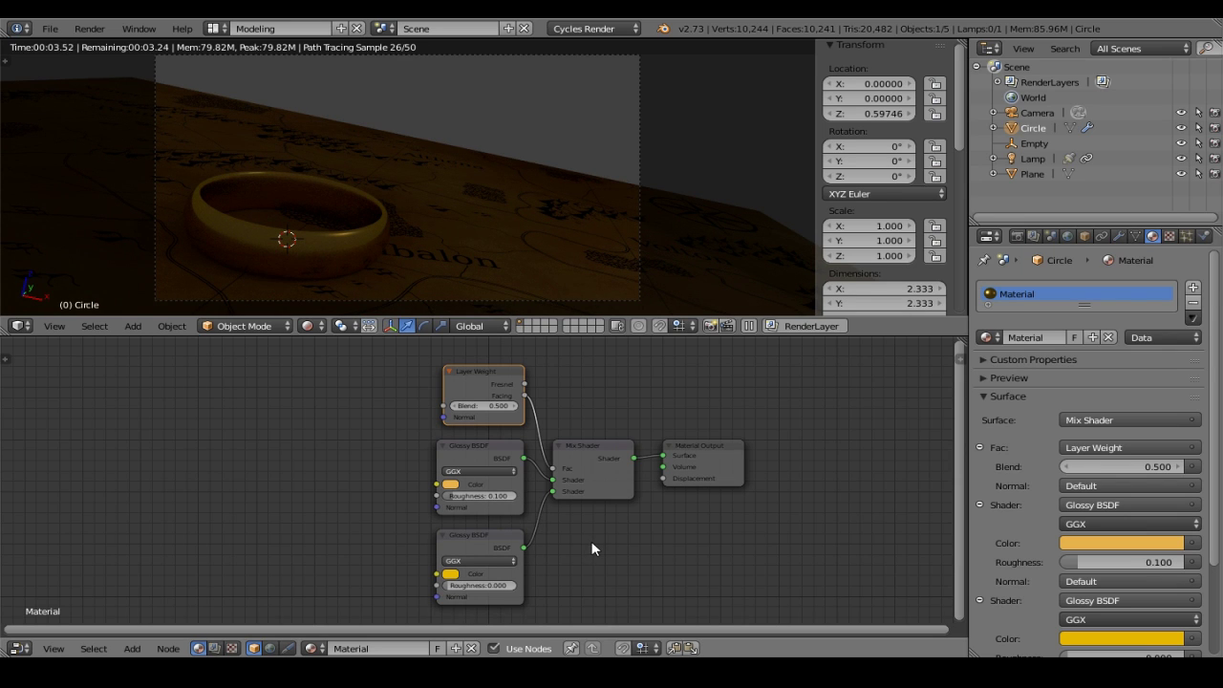
Move the Material Output node right and feed its Displacement from a Math node set to Multiply
middle_click_drag(593, 548, 185, 541)
scroll(283, 539, "up", 1)
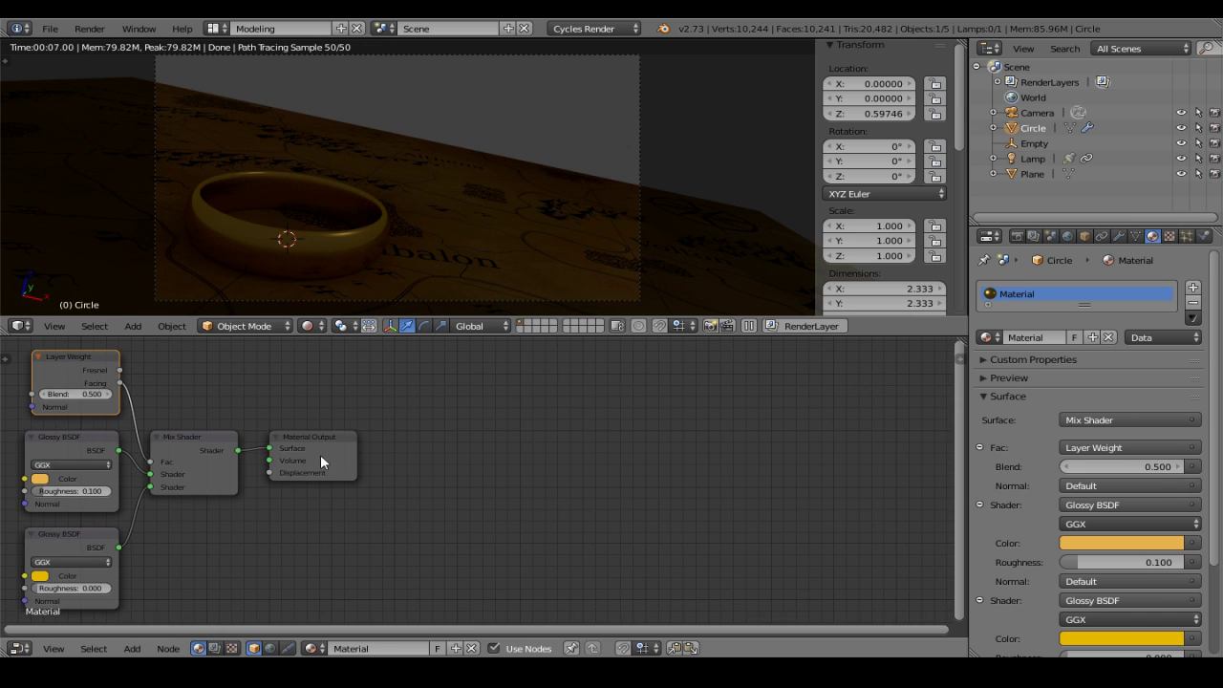
left_click_drag(307, 439, 875, 443)
scroll(1015, 497, "down", 5)
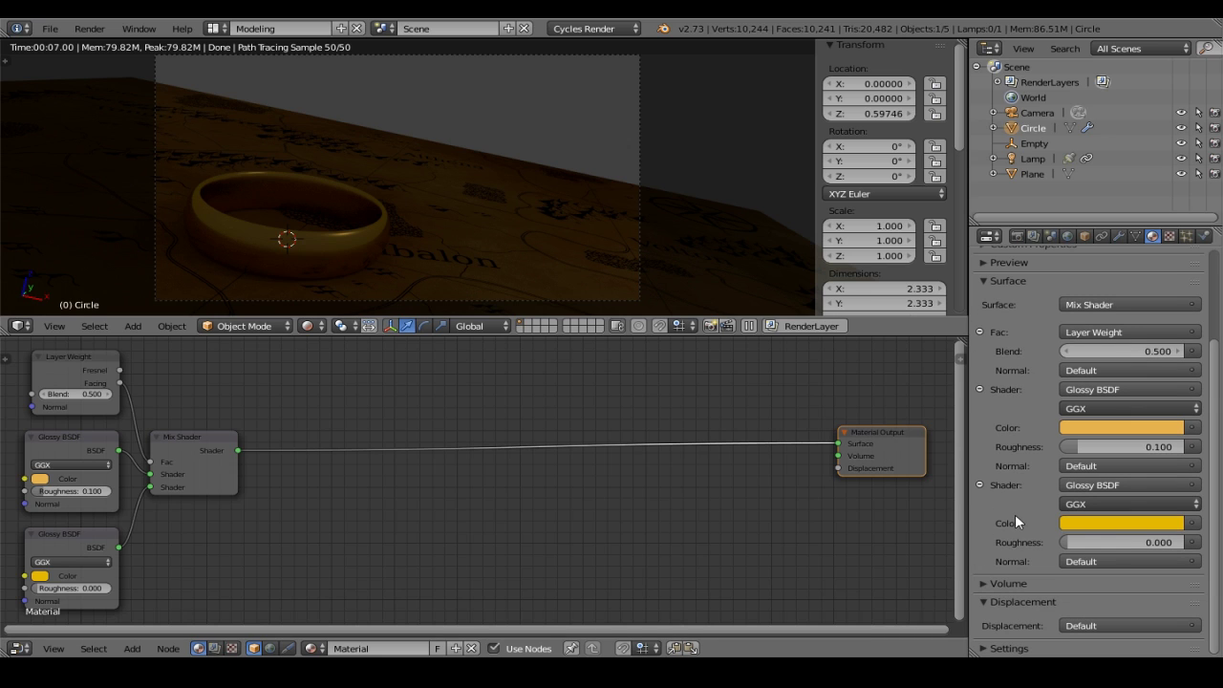
left_click(1123, 625)
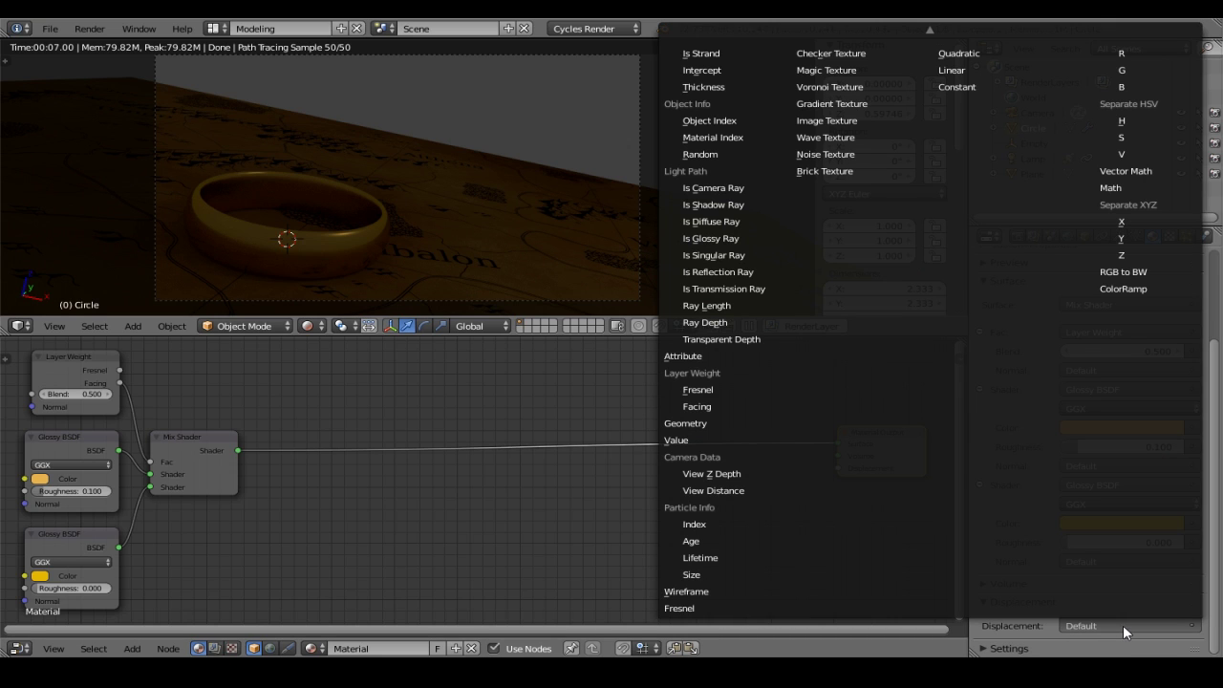
left_click(1111, 187)
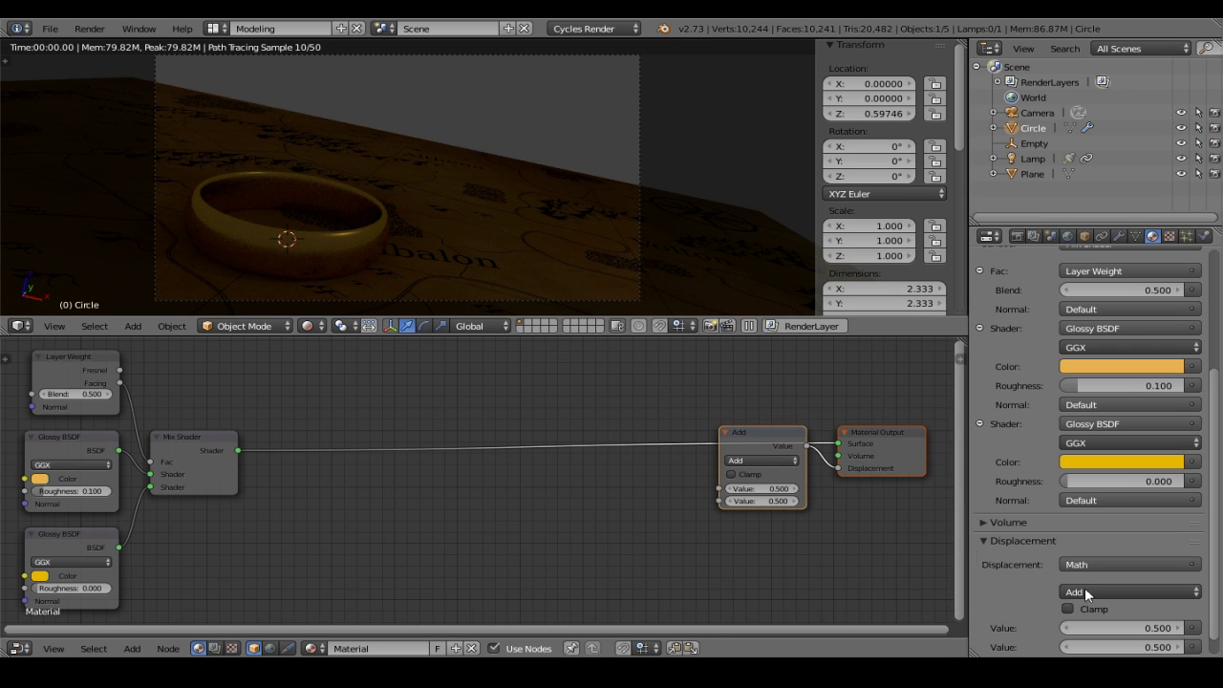
left_click(1097, 592)
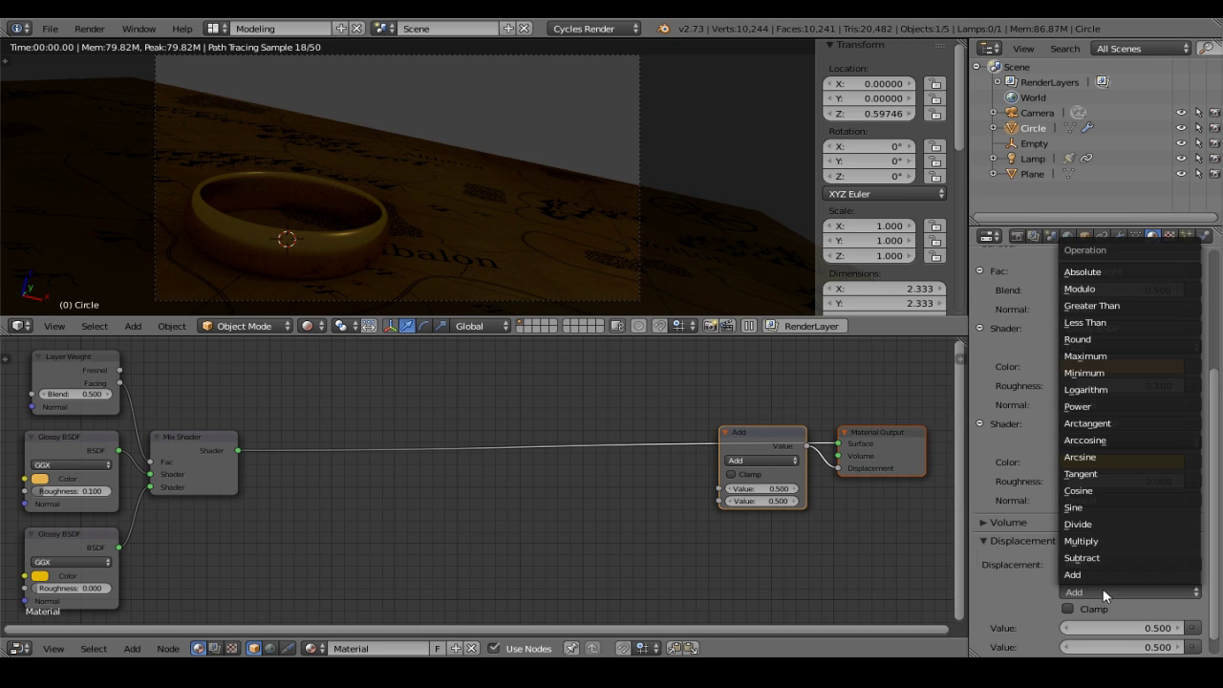
left_click(1107, 540)
scroll(991, 588, "down", 1)
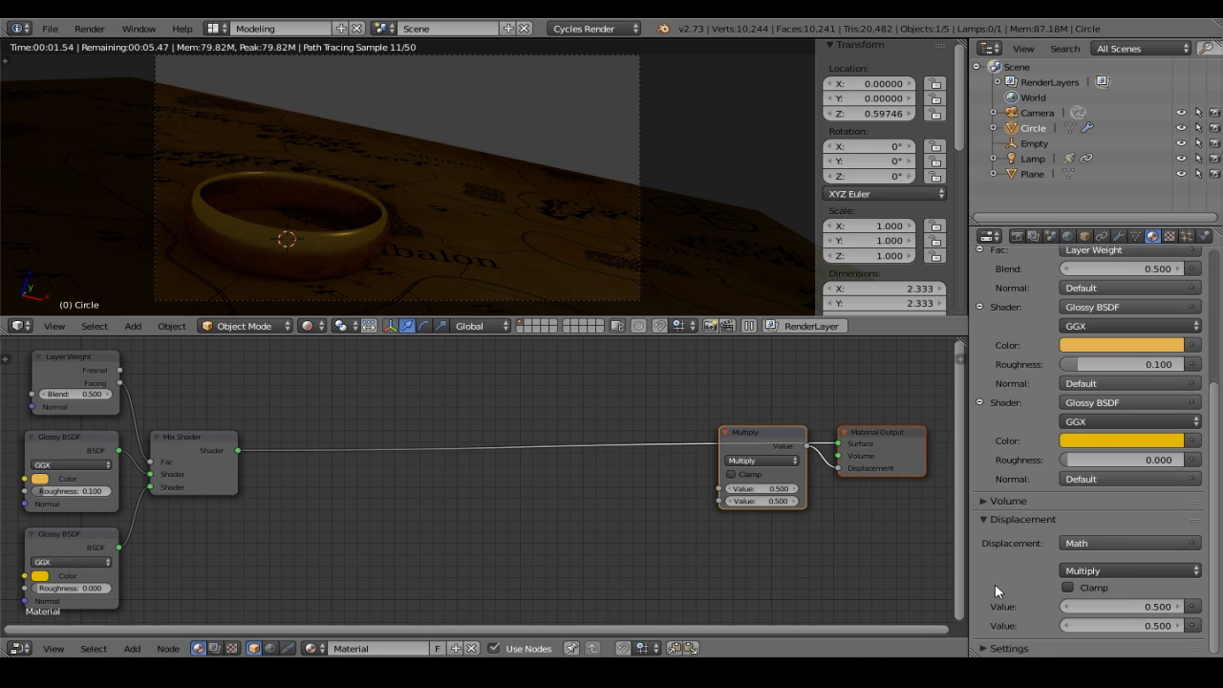
left_click_drag(783, 452, 756, 512)
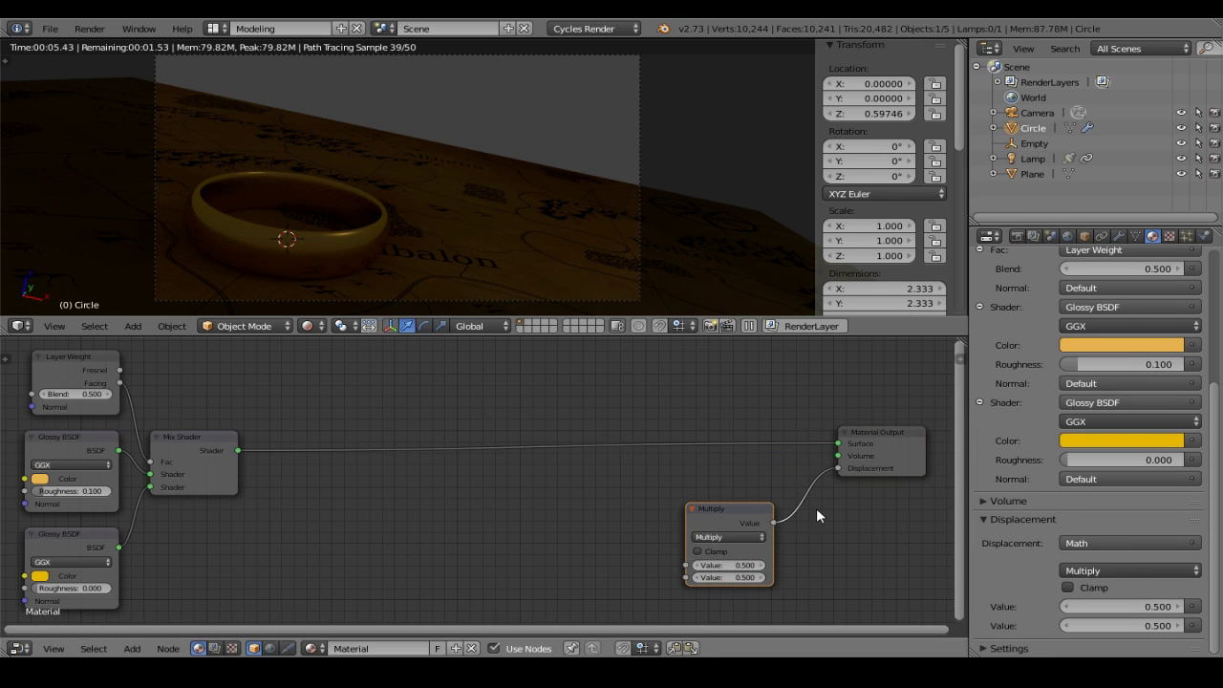
Add an Image Texture and connect its Color output to Multiply's first Value
left_click(1191, 606)
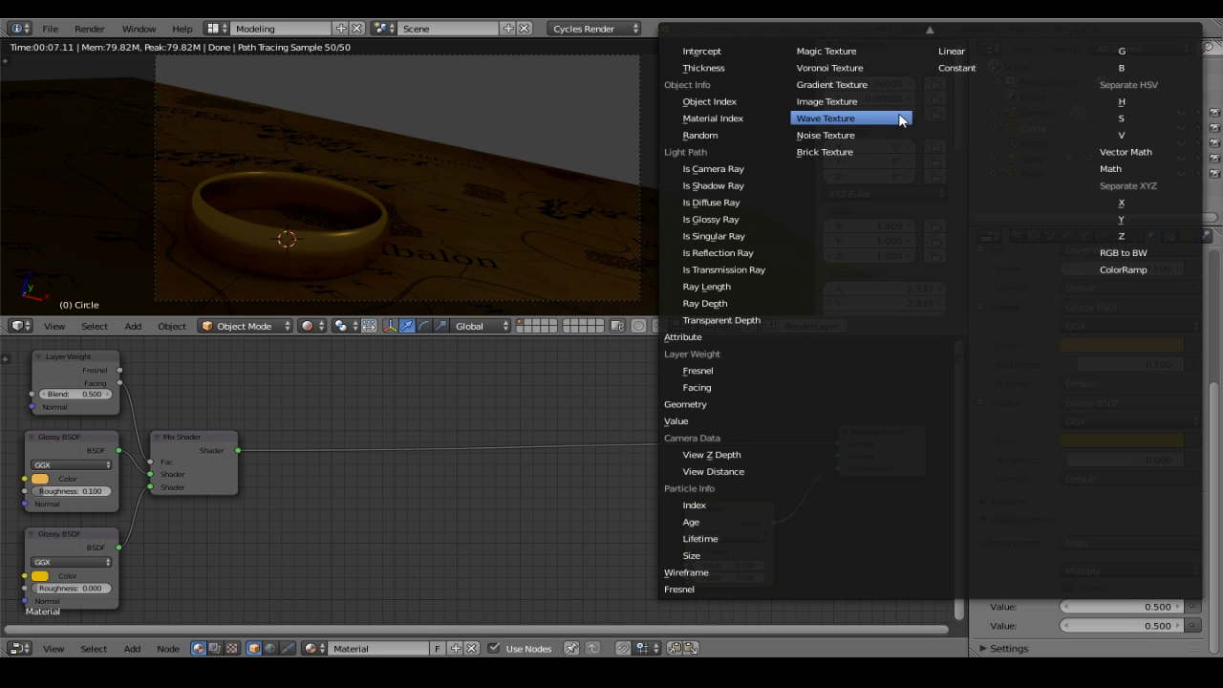
left_click(847, 101)
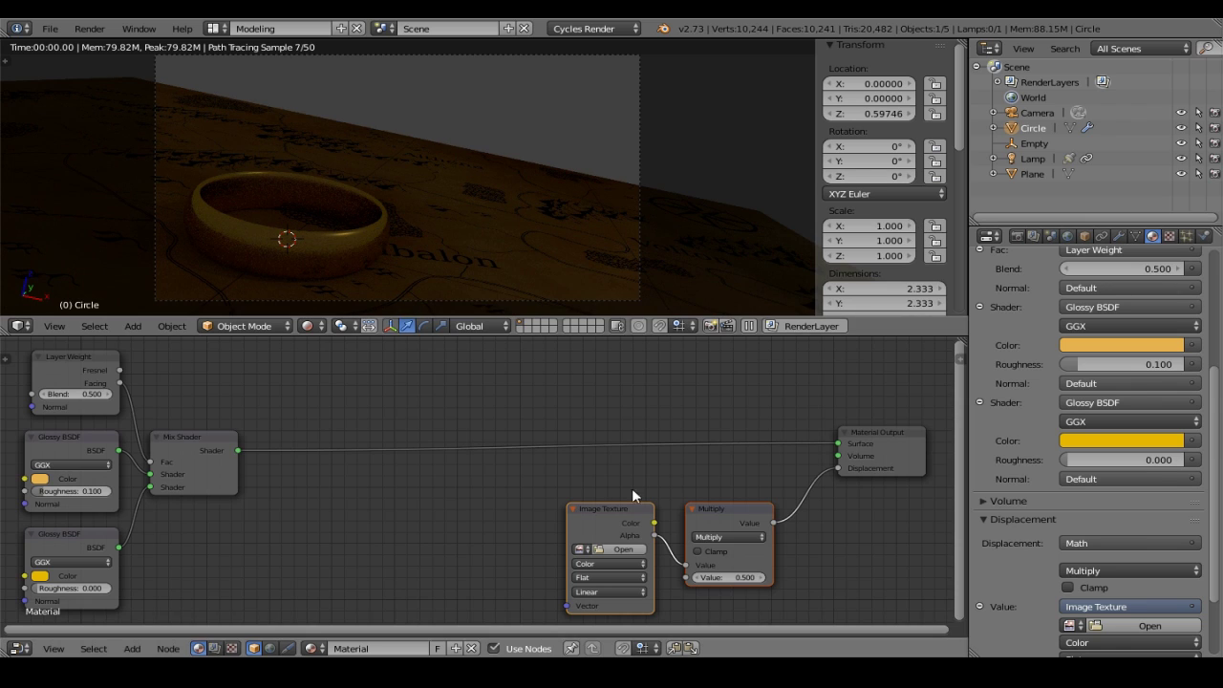
right_click_drag(617, 508, 536, 513)
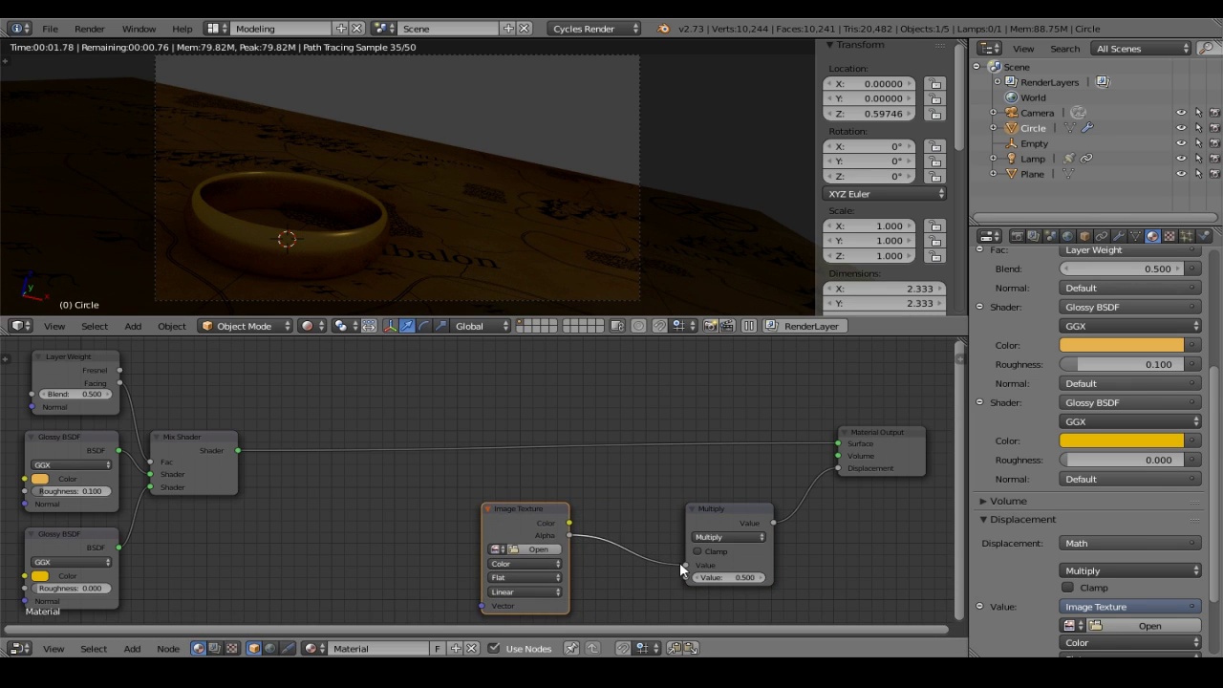
left_click_drag(685, 571, 578, 543)
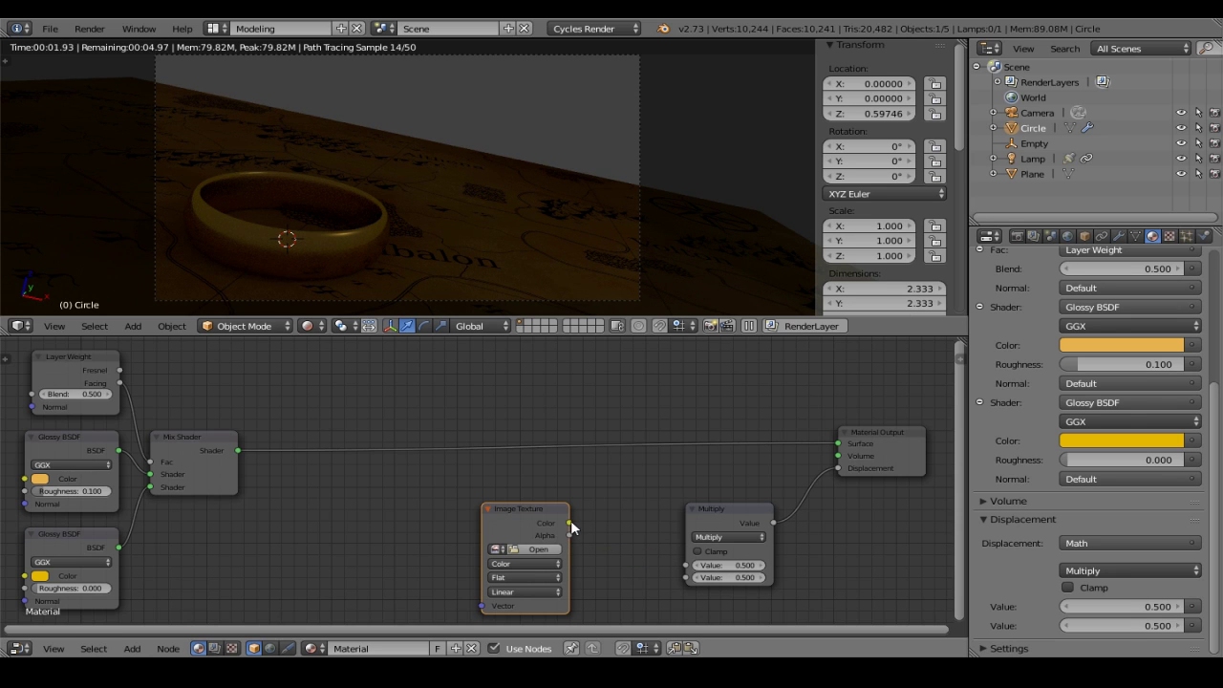
left_click_drag(569, 523, 612, 538)
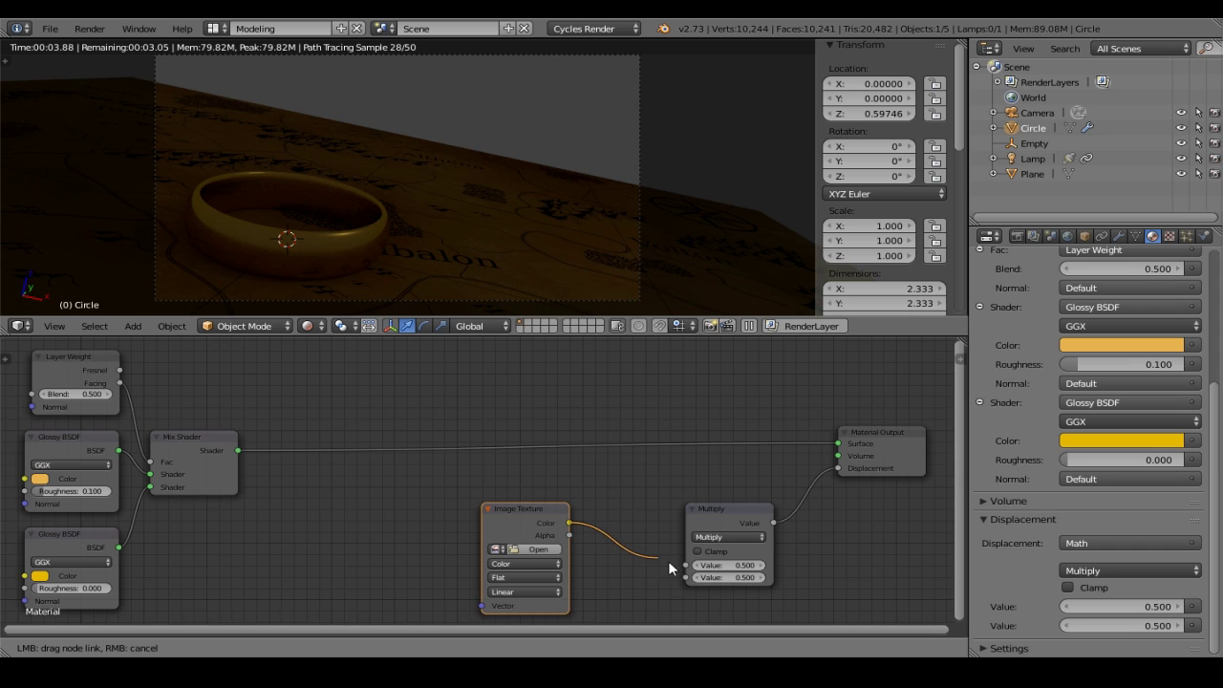
left_click_drag(669, 568, 686, 565)
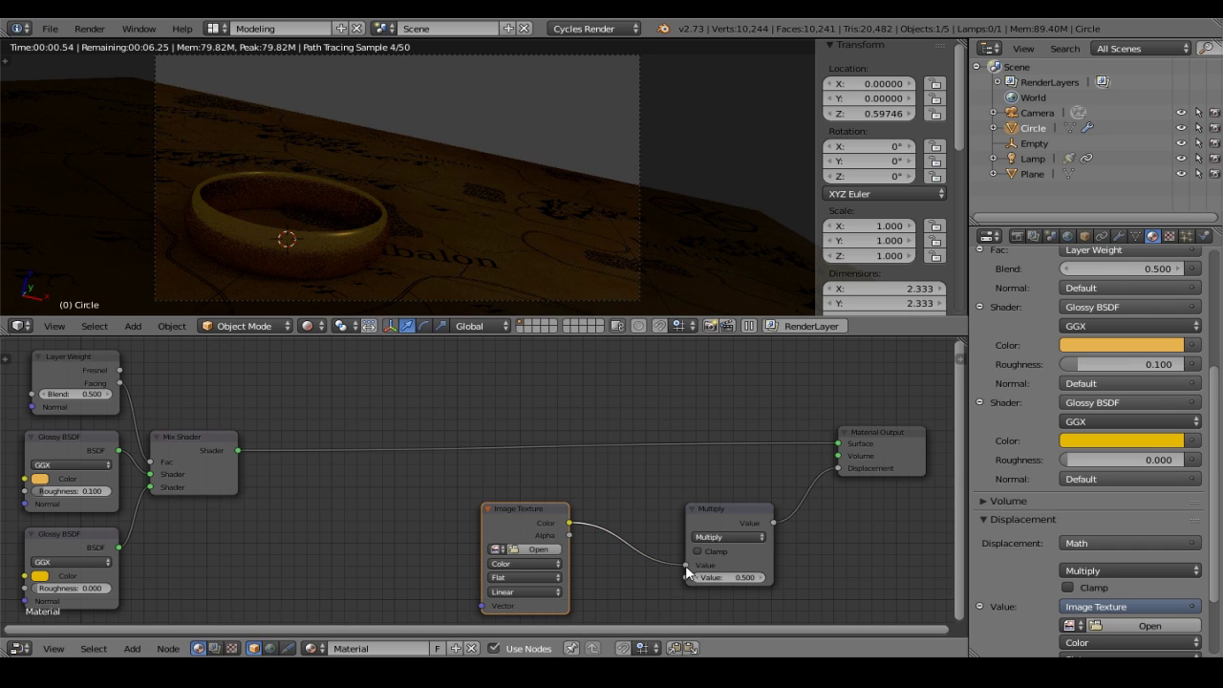
Map the Image Texture's Vector with UV Texture Coordinates
scroll(1034, 560, "down", 3)
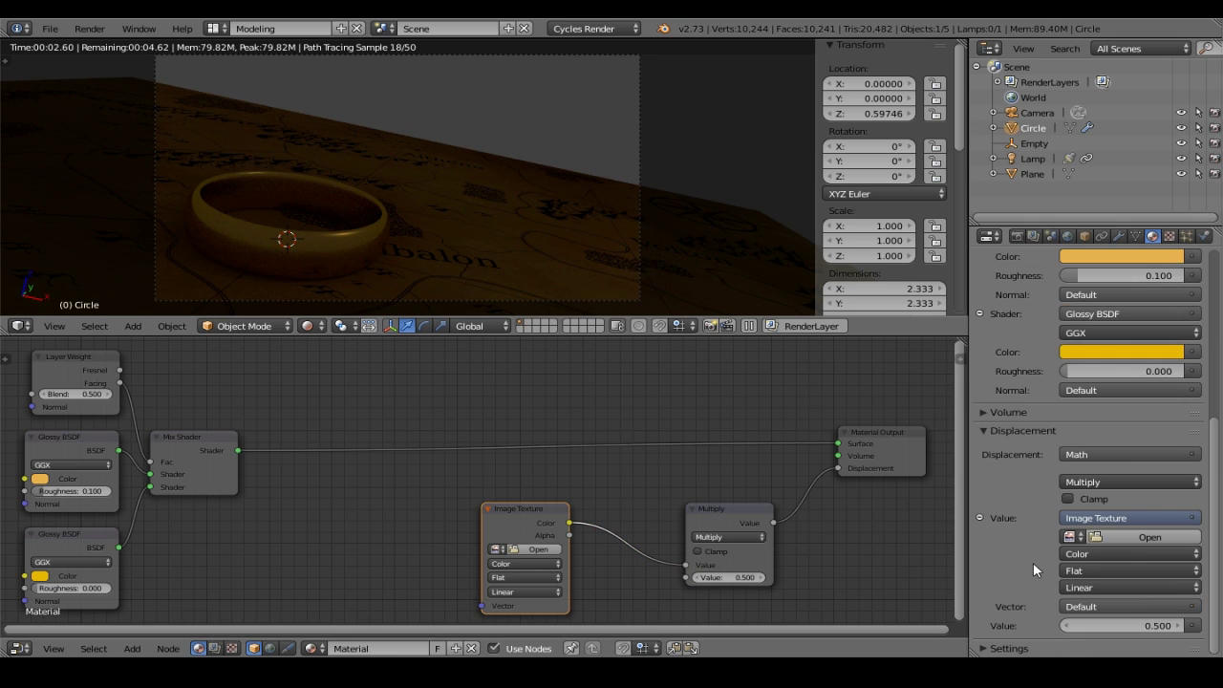
left_click(1094, 607)
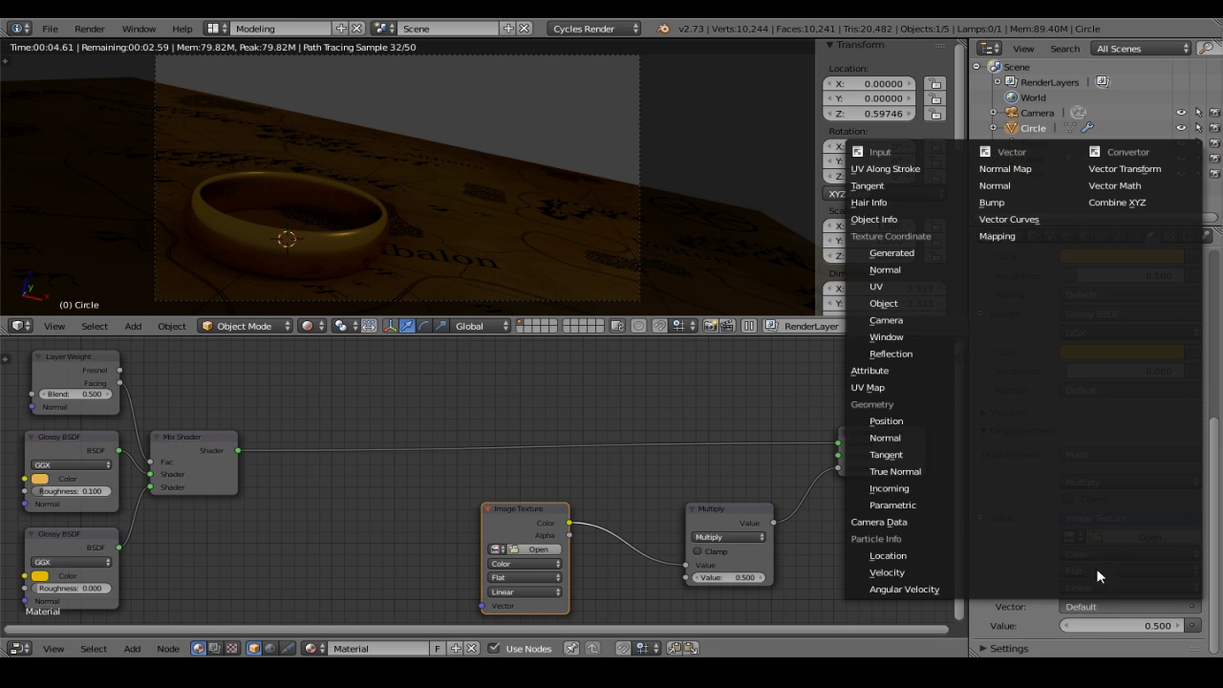
left_click(901, 288)
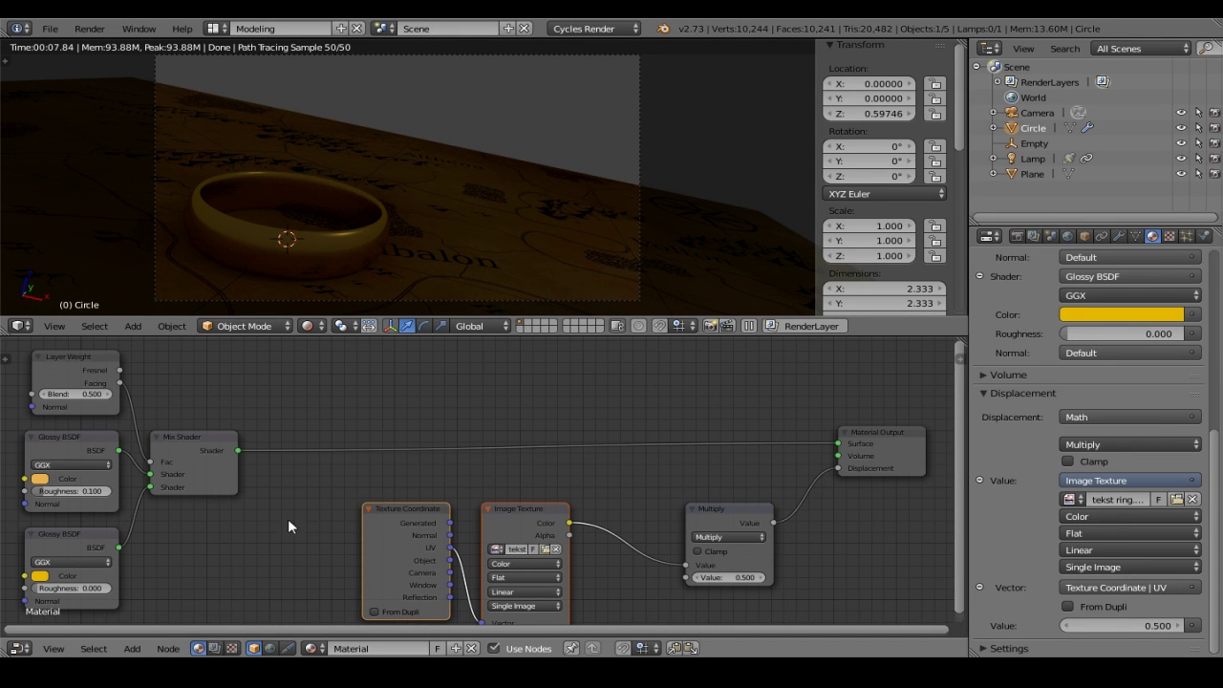
Turn the node area into an image editor displaying tekst ring.png
left_click(19, 648)
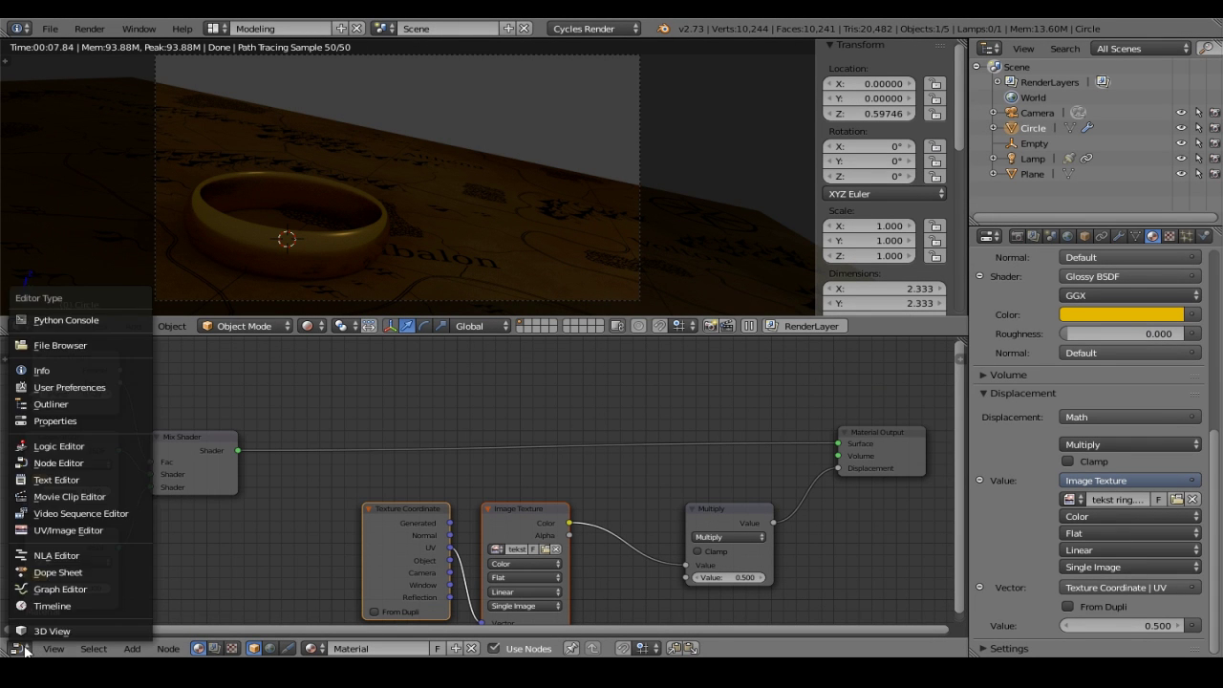
left_click(39, 531)
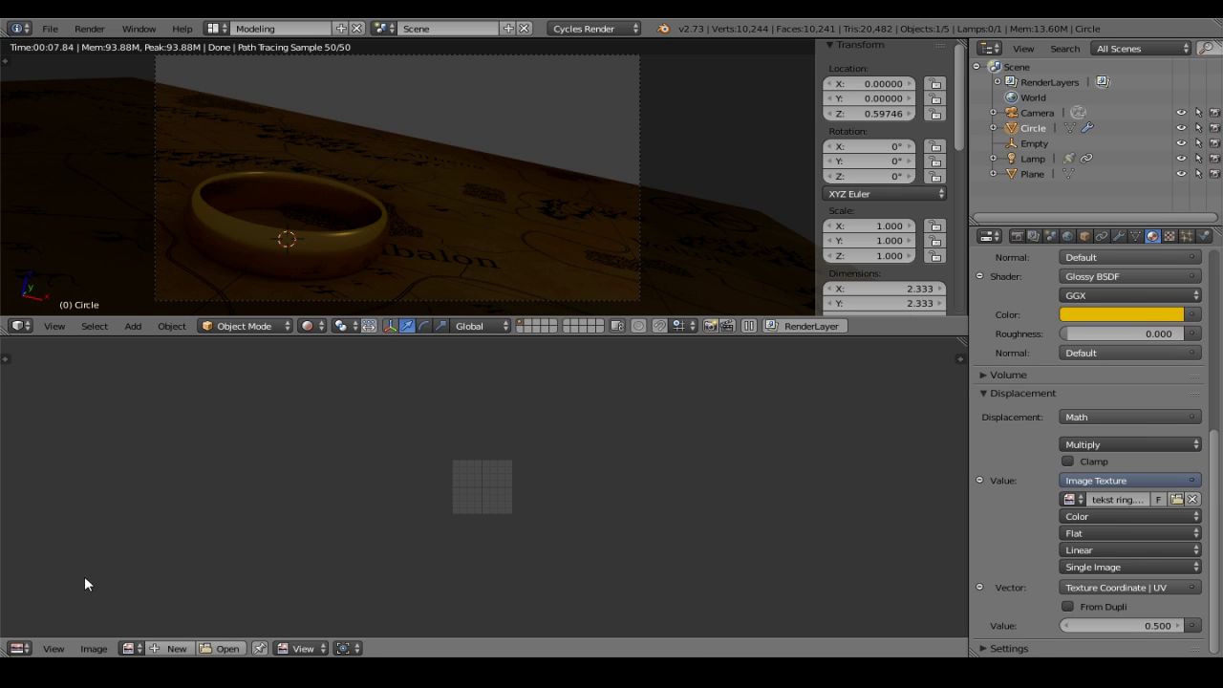
left_click(129, 648)
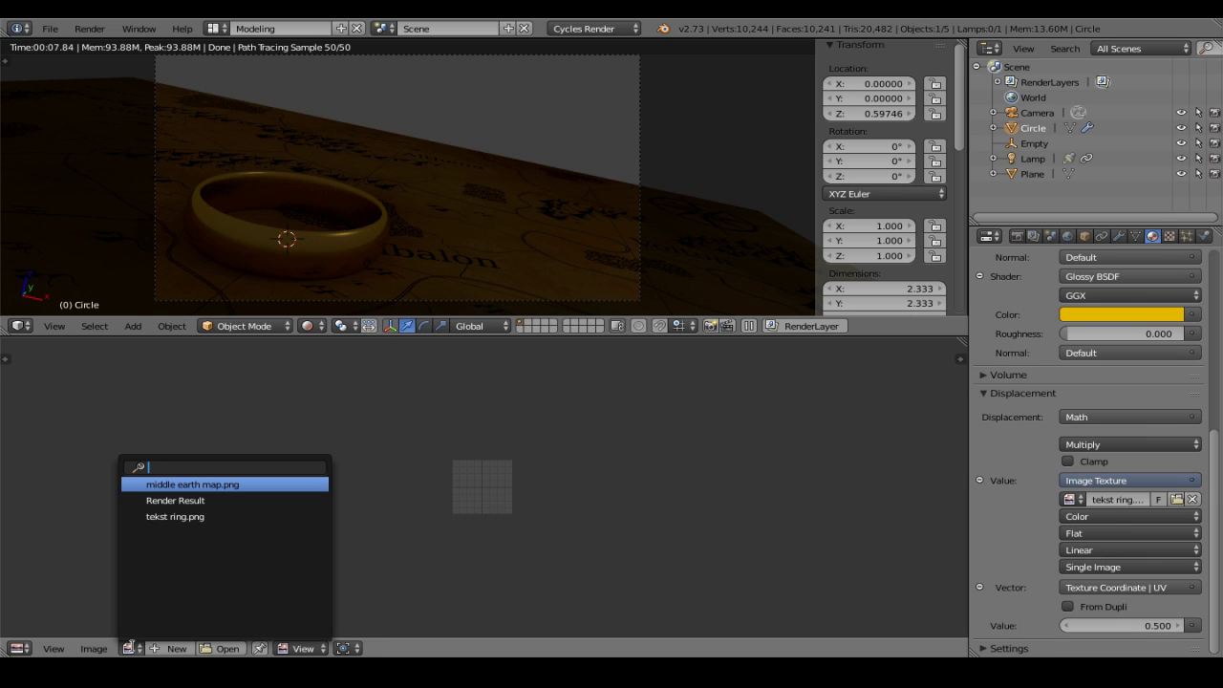
left_click(175, 517)
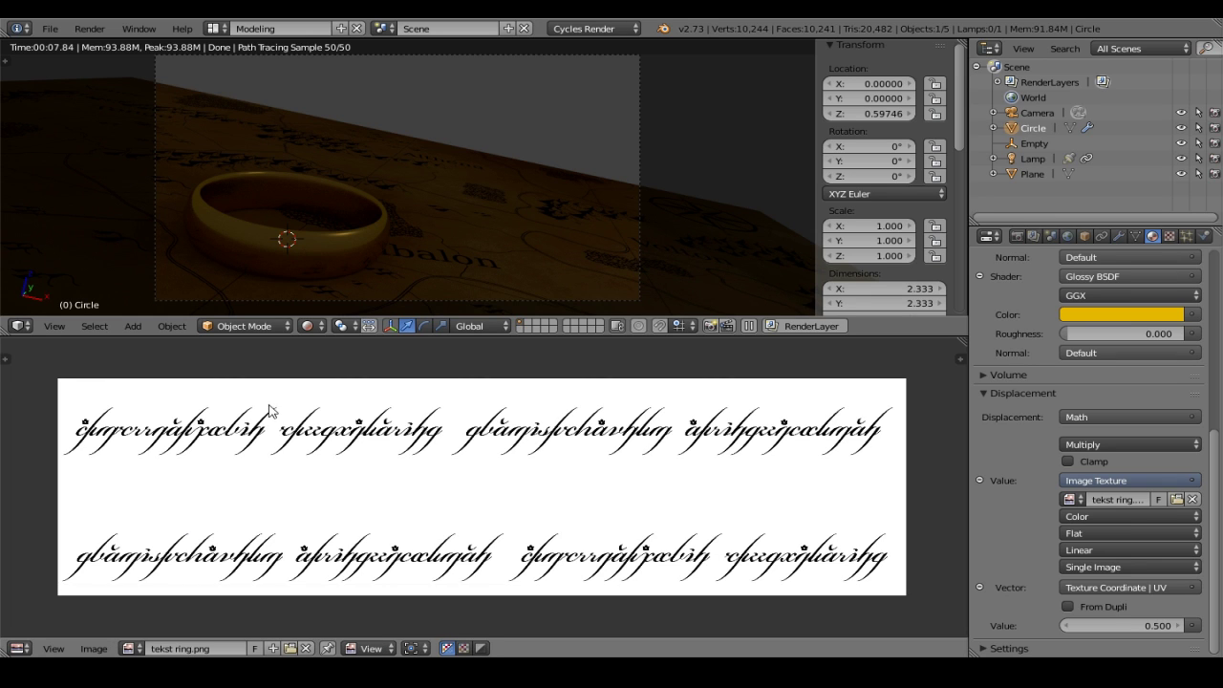
left_click(307, 326)
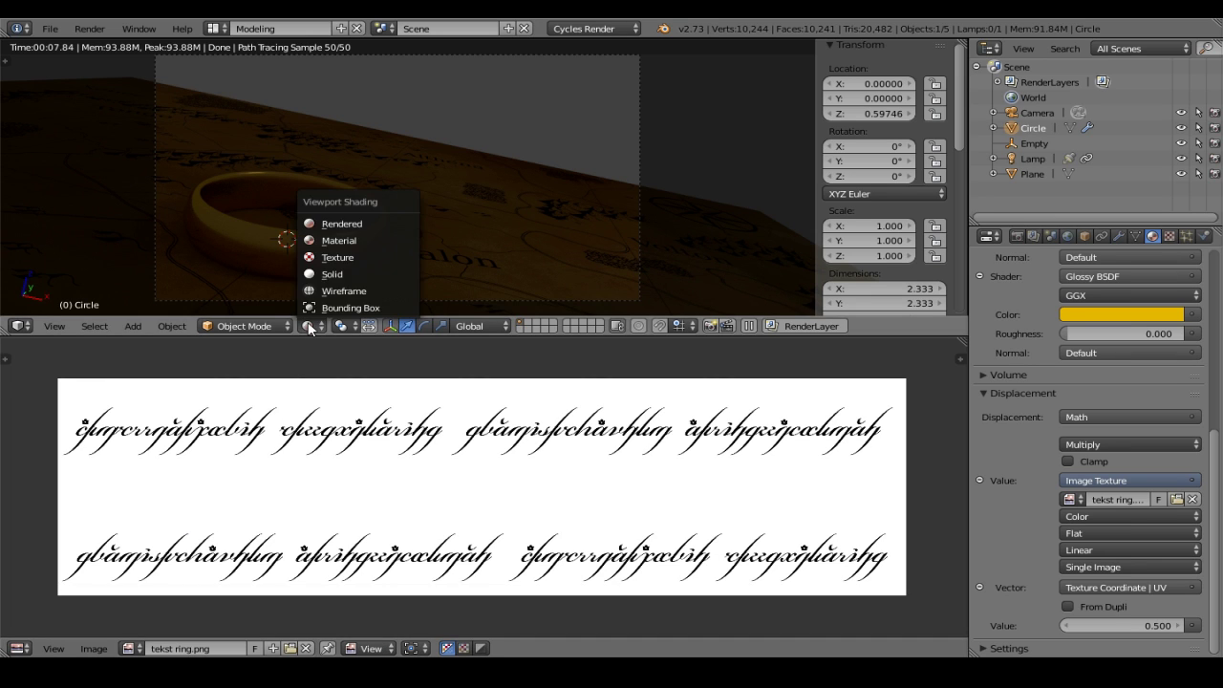
Set the viewport to solid shading and put the ring into Edit Mode
left_click(325, 274)
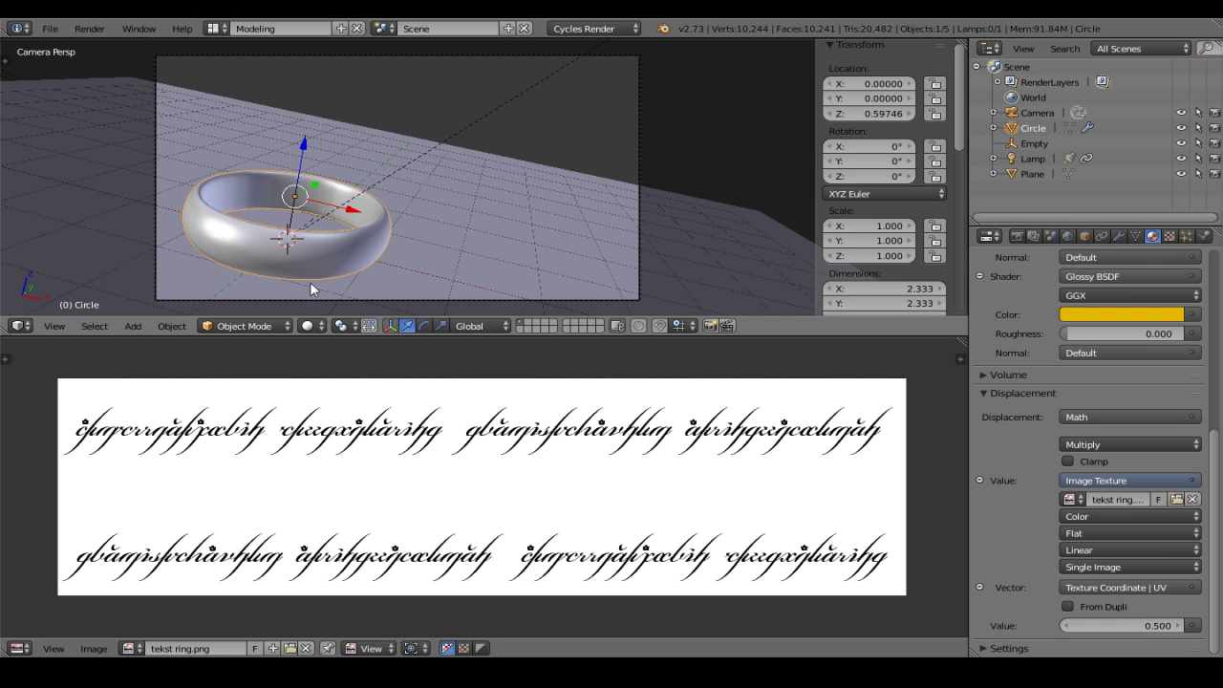
left_click(259, 327)
left_click(264, 287)
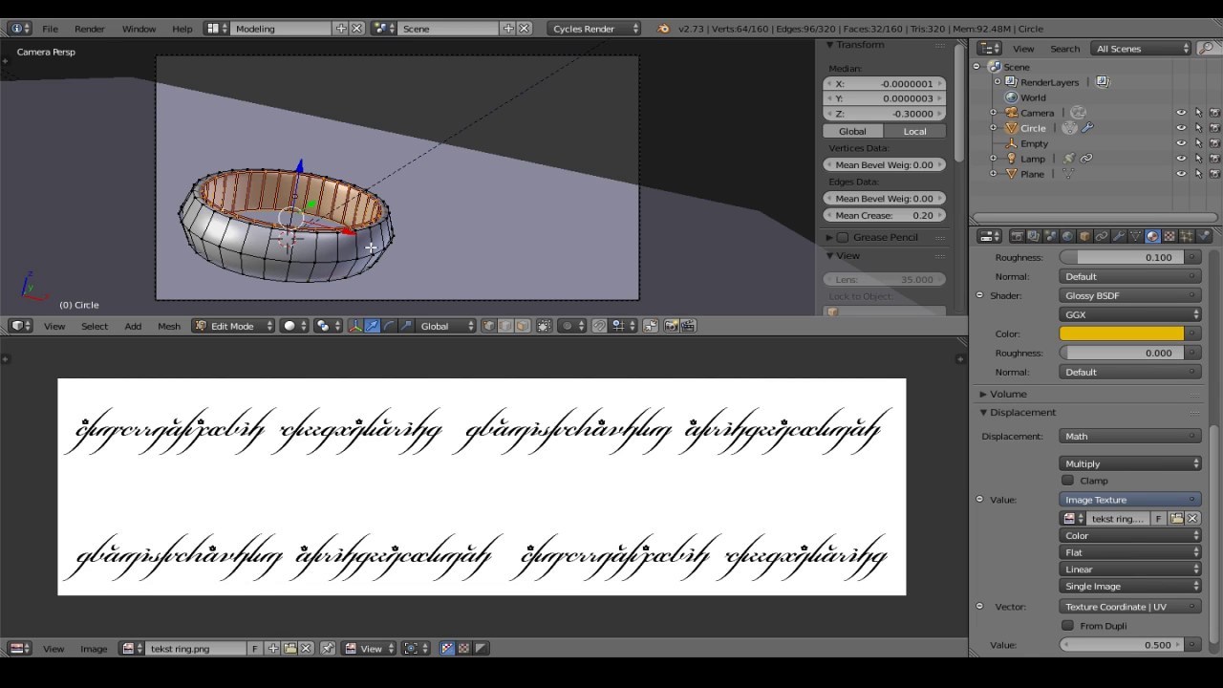
Select a vertical edge loop on the ring and mark it as a seam
right_click(366, 250, "alt")
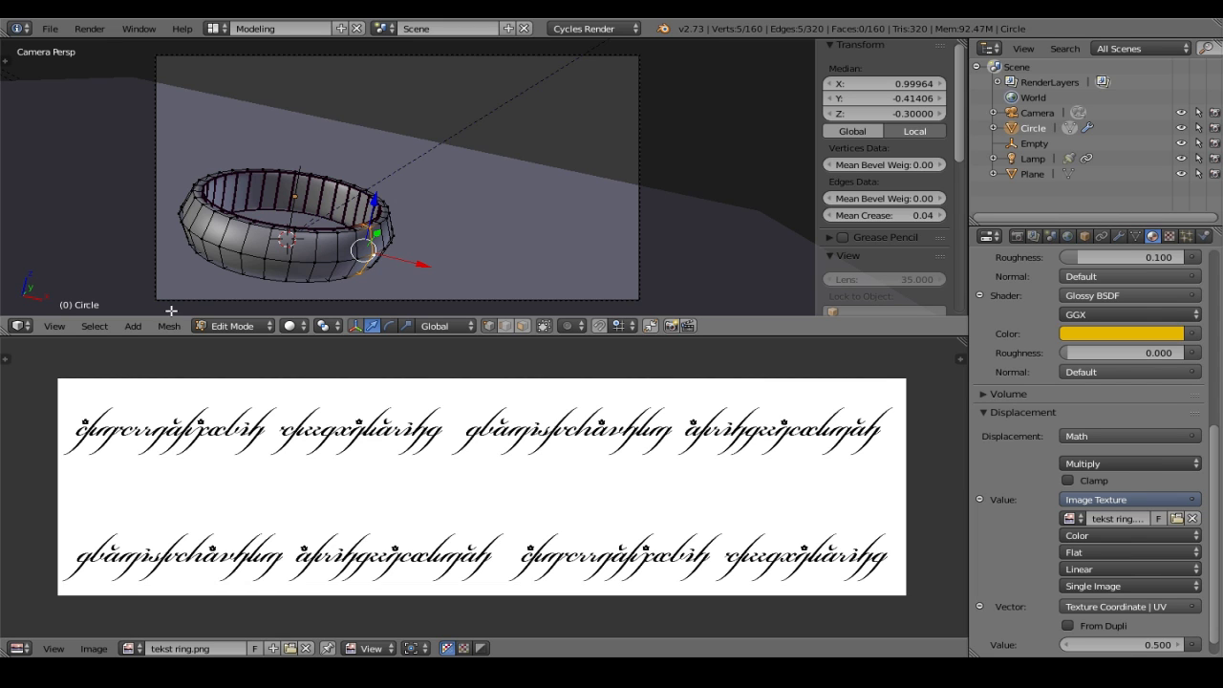
left_click(169, 326)
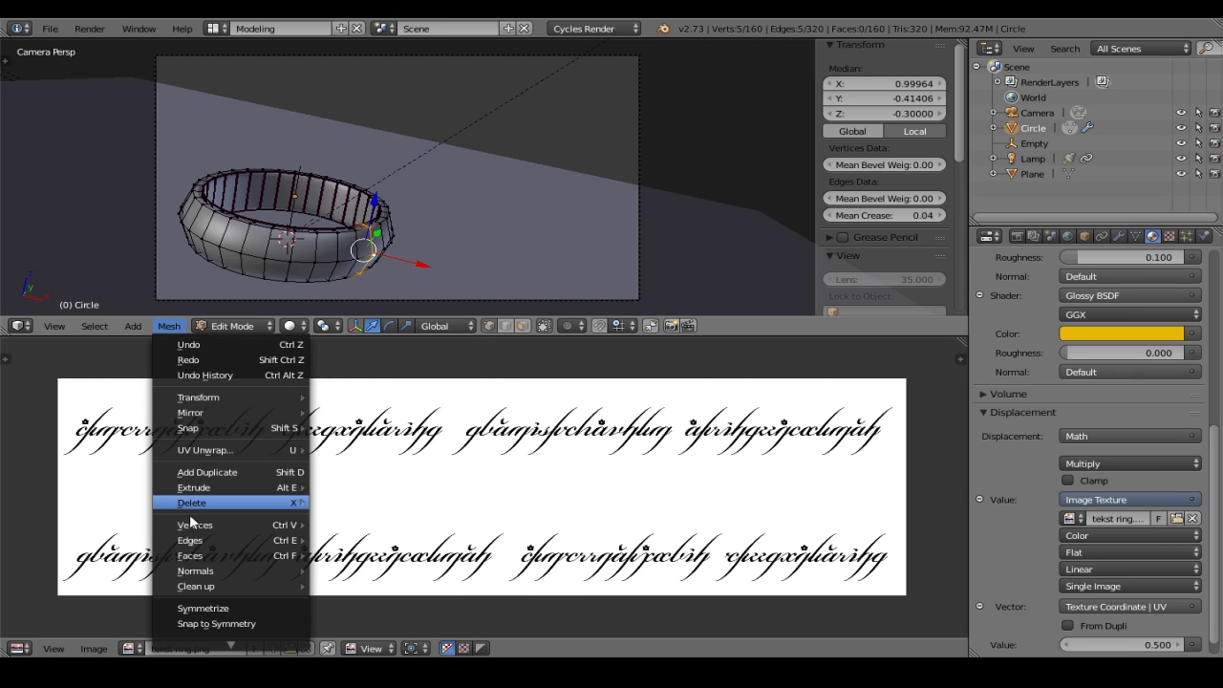
mouse_move(194, 540)
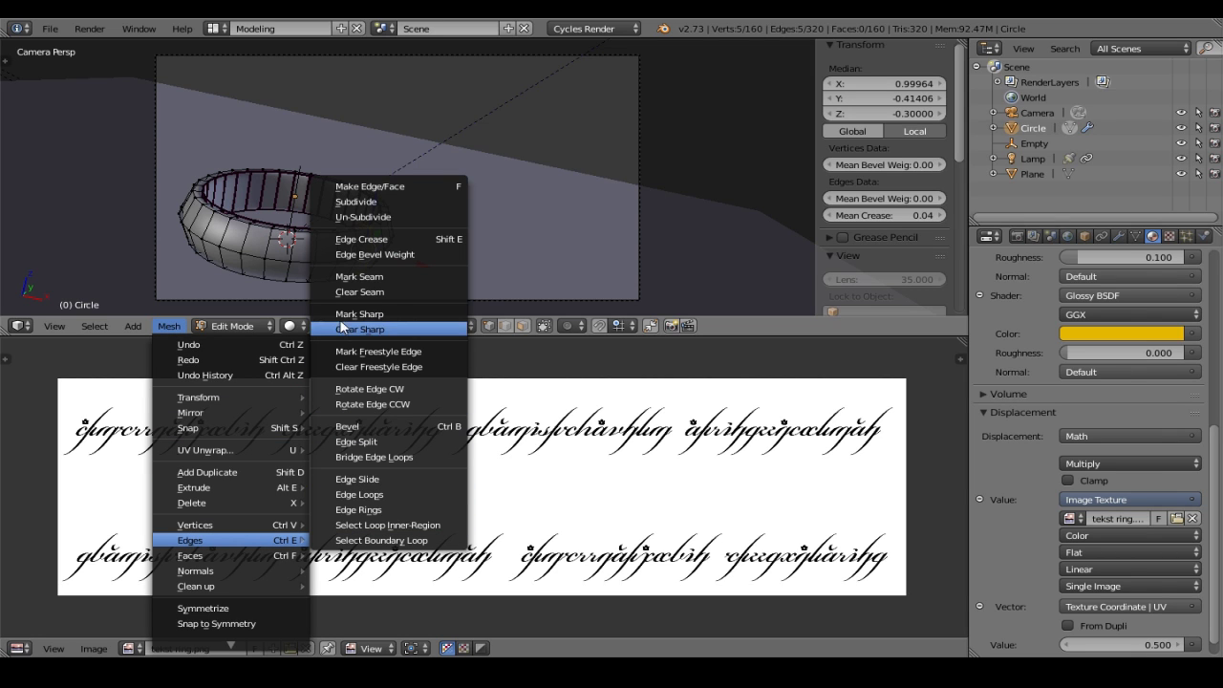
left_click(358, 276)
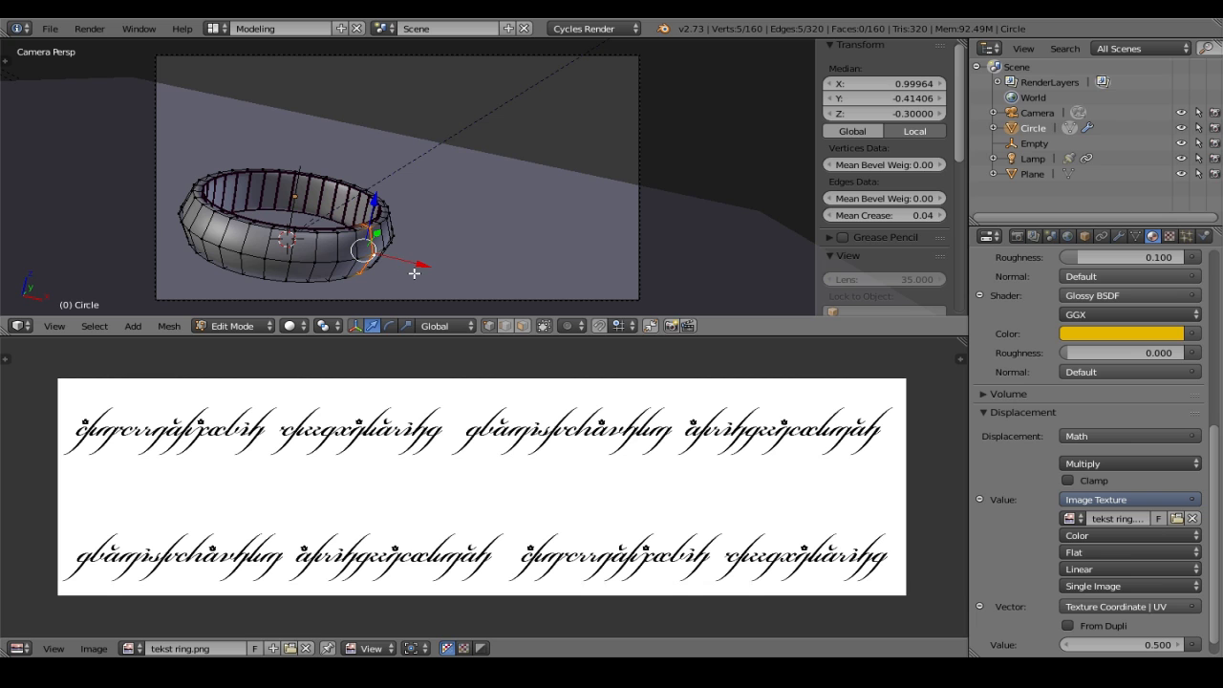
In front wireframe view with face selection, box-select every face of the ring
left_click(522, 325)
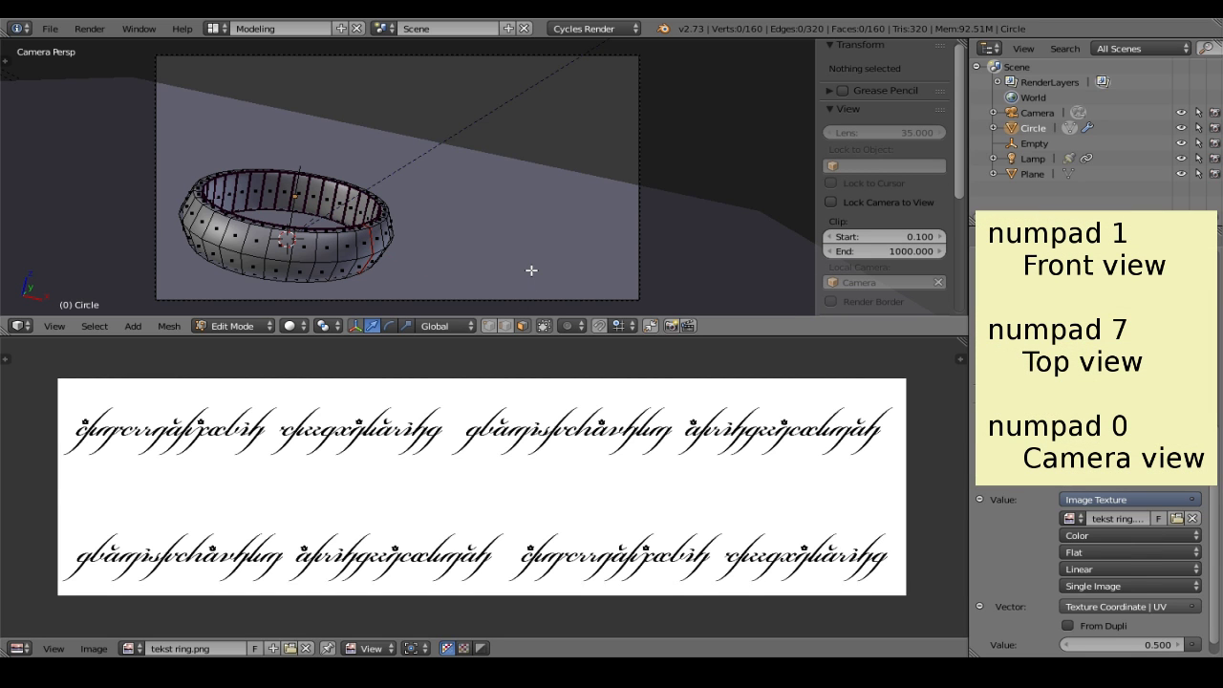
key("KP_1")
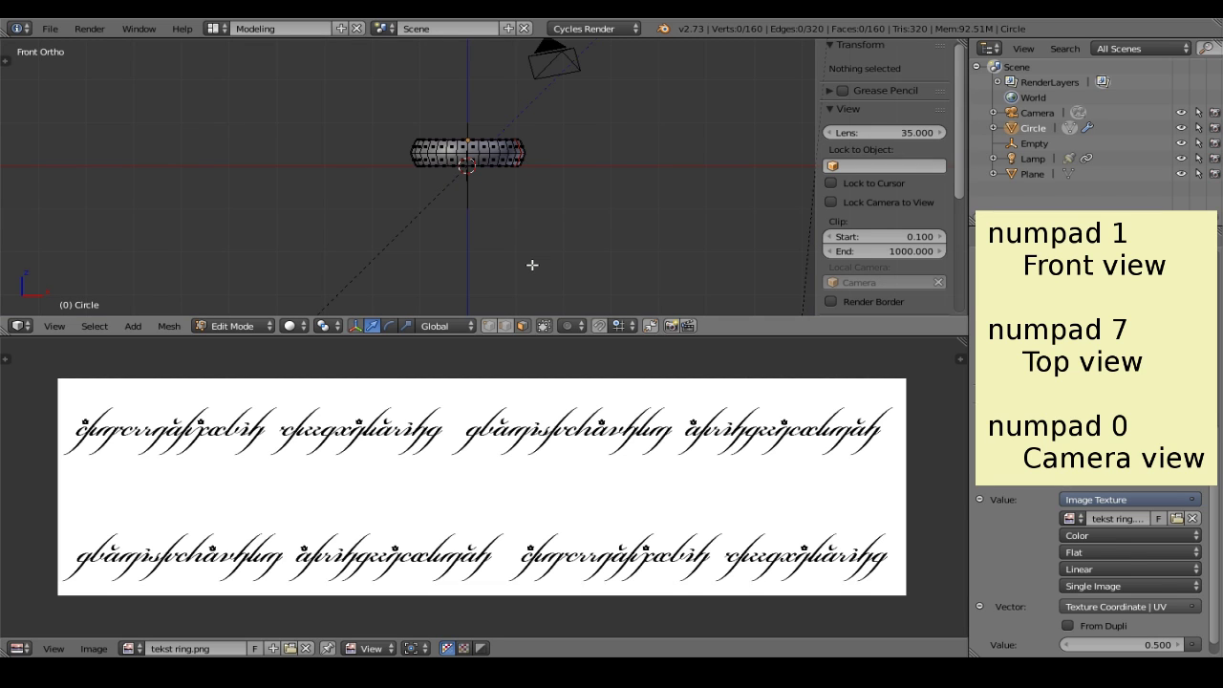
scroll(495, 114, "up", 8)
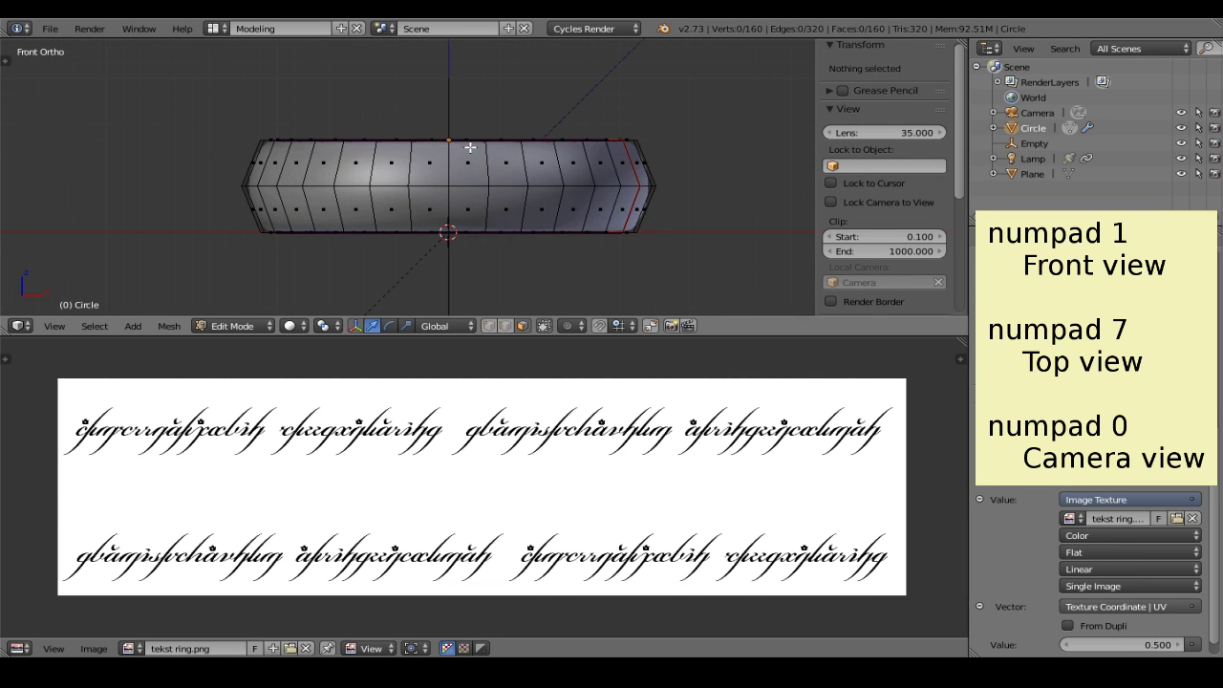
left_click(289, 325)
left_click(307, 289)
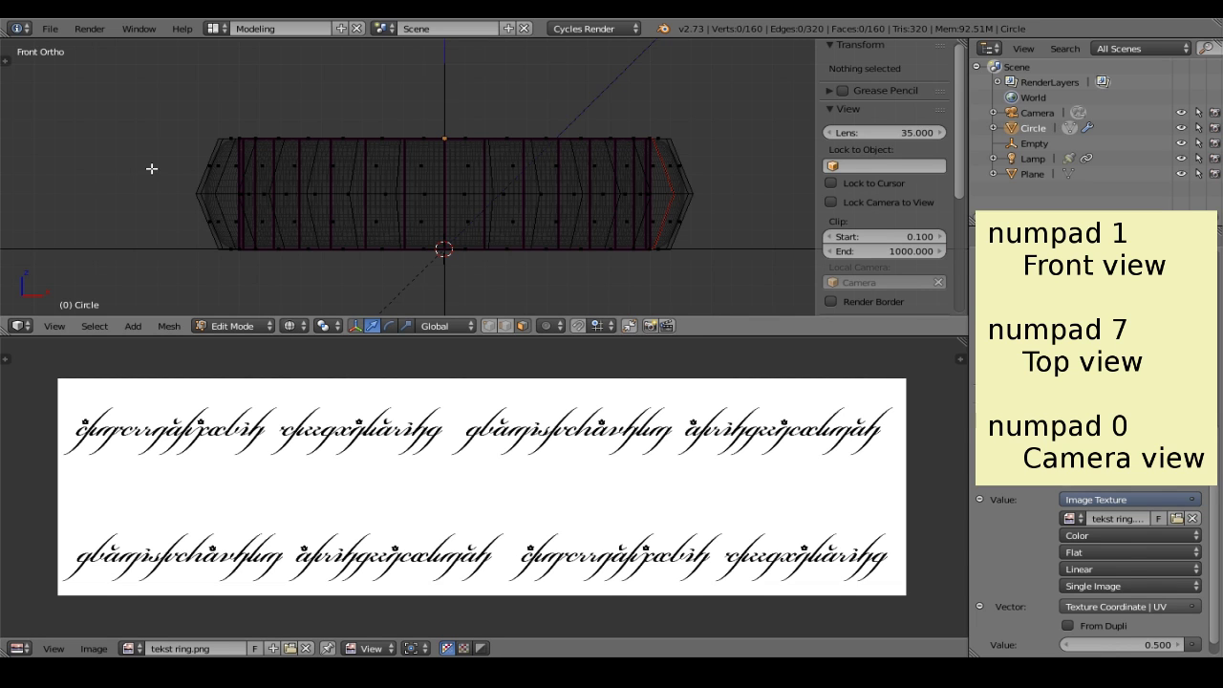
key("b")
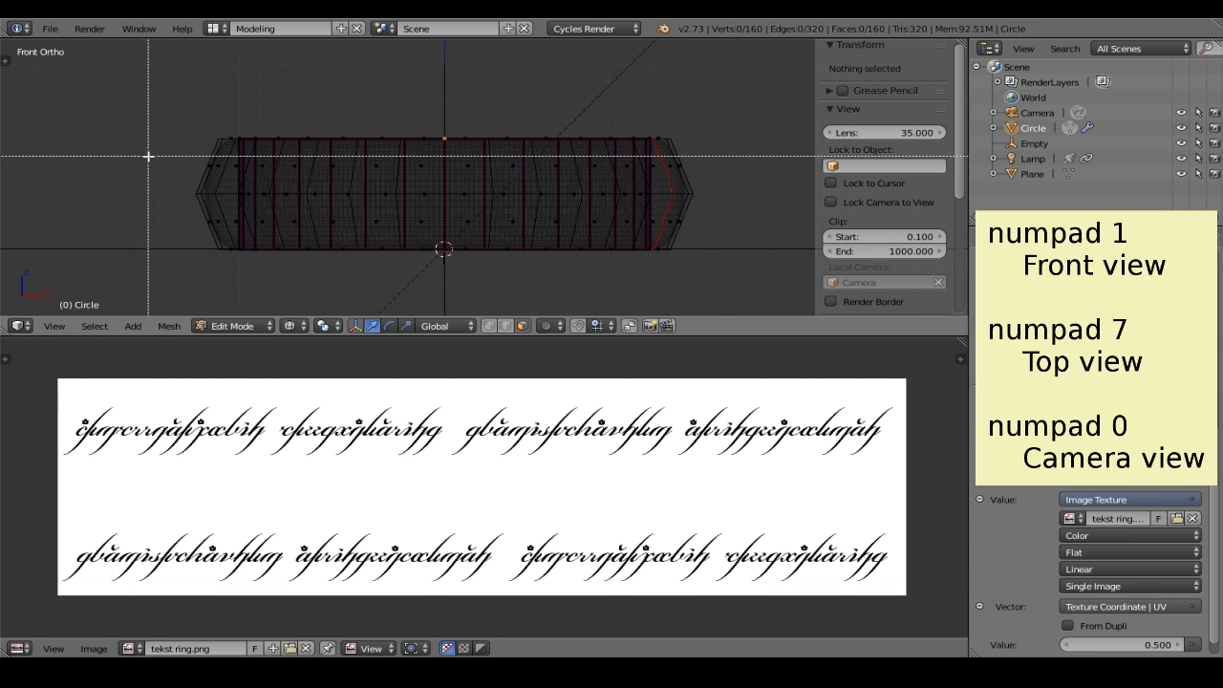
left_click_drag(148, 156, 766, 231)
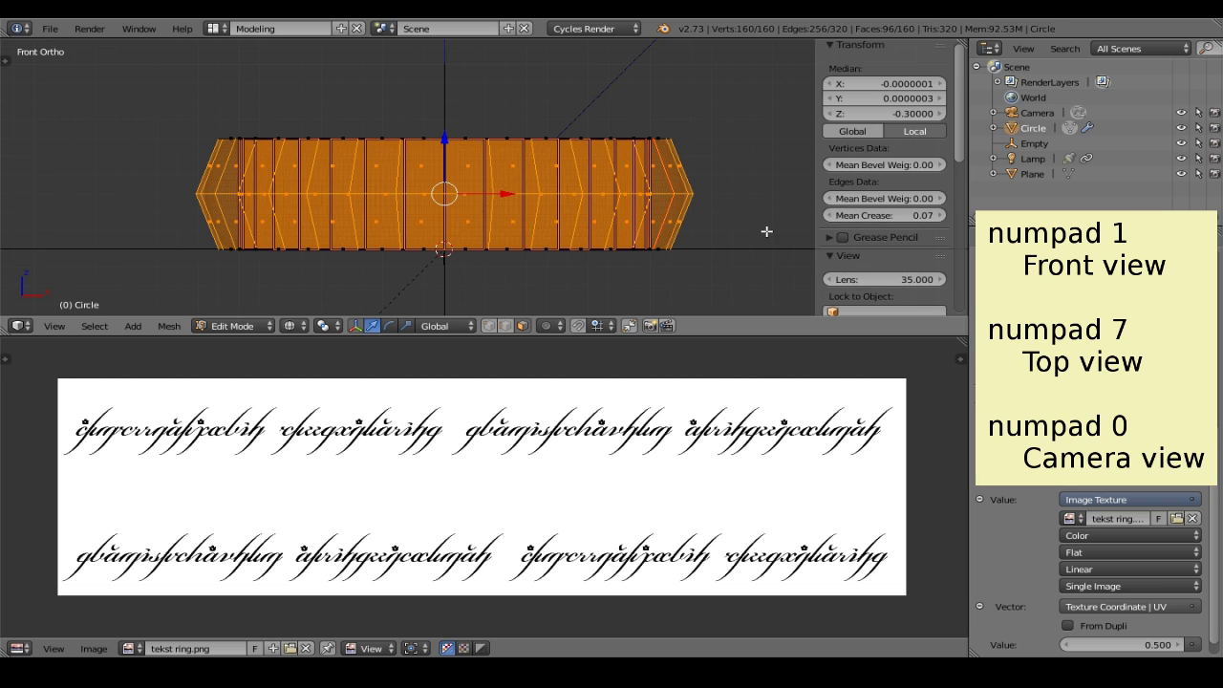
Unwrap the ring with Cylinder Projection, then return to the rendered camera view
left_click(167, 325)
mouse_move(197, 449)
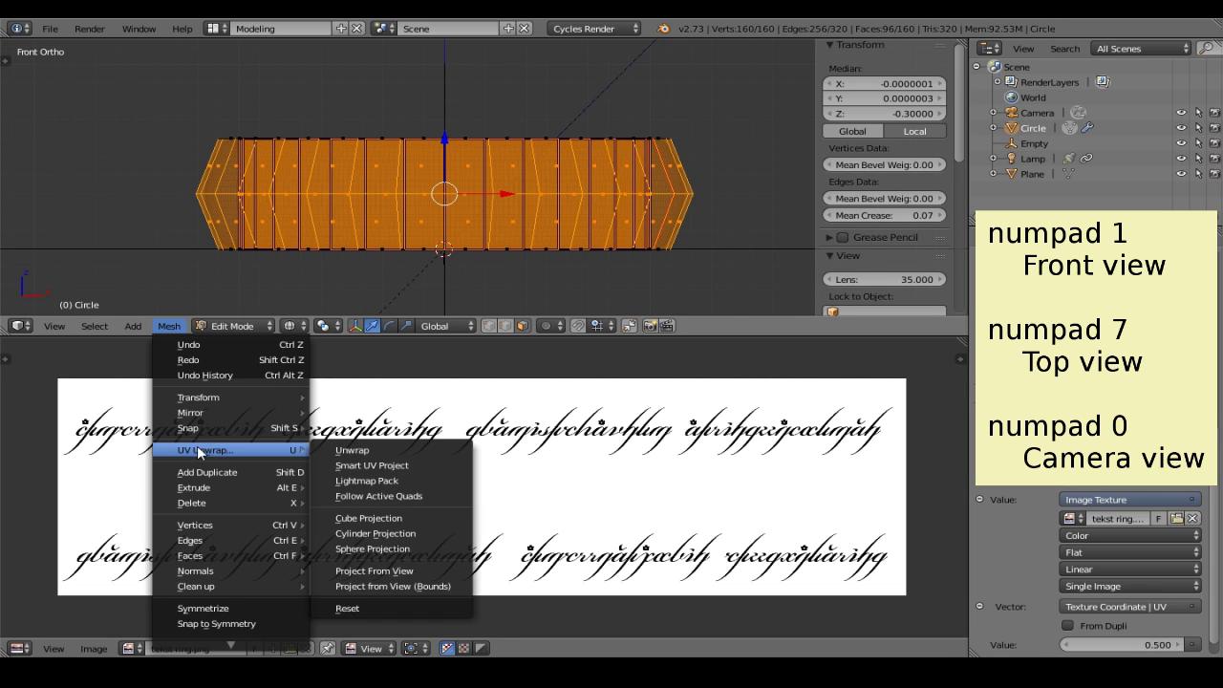
left_click(416, 535)
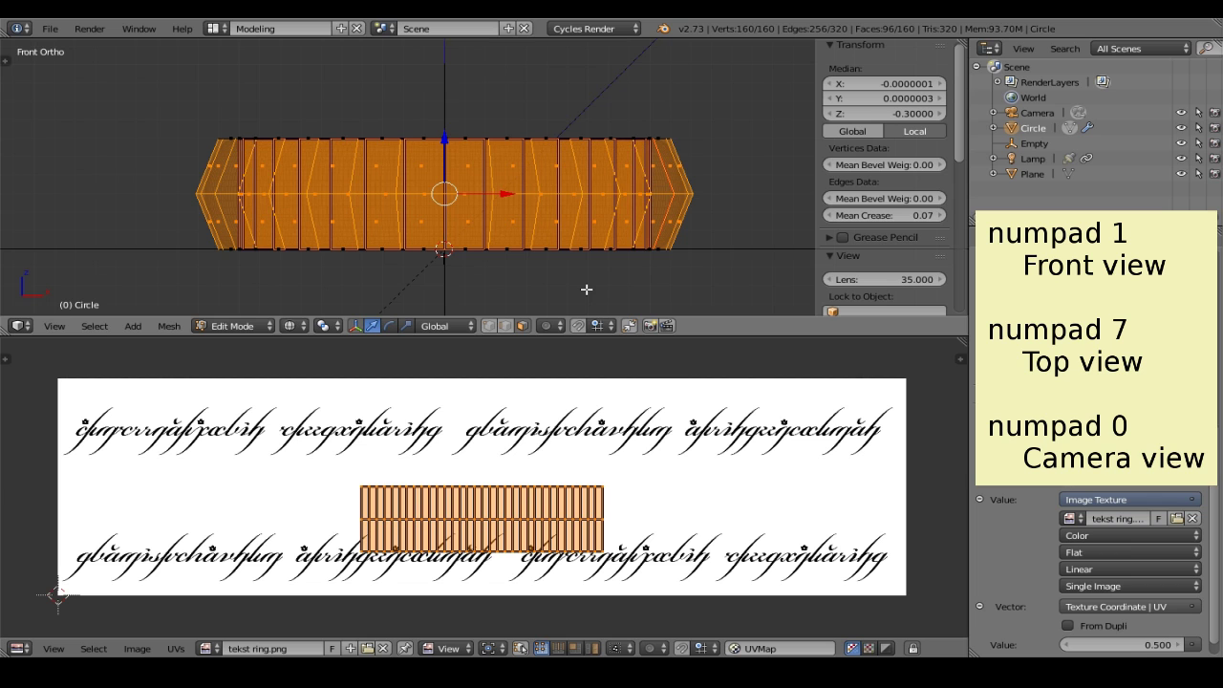
key("KP_0")
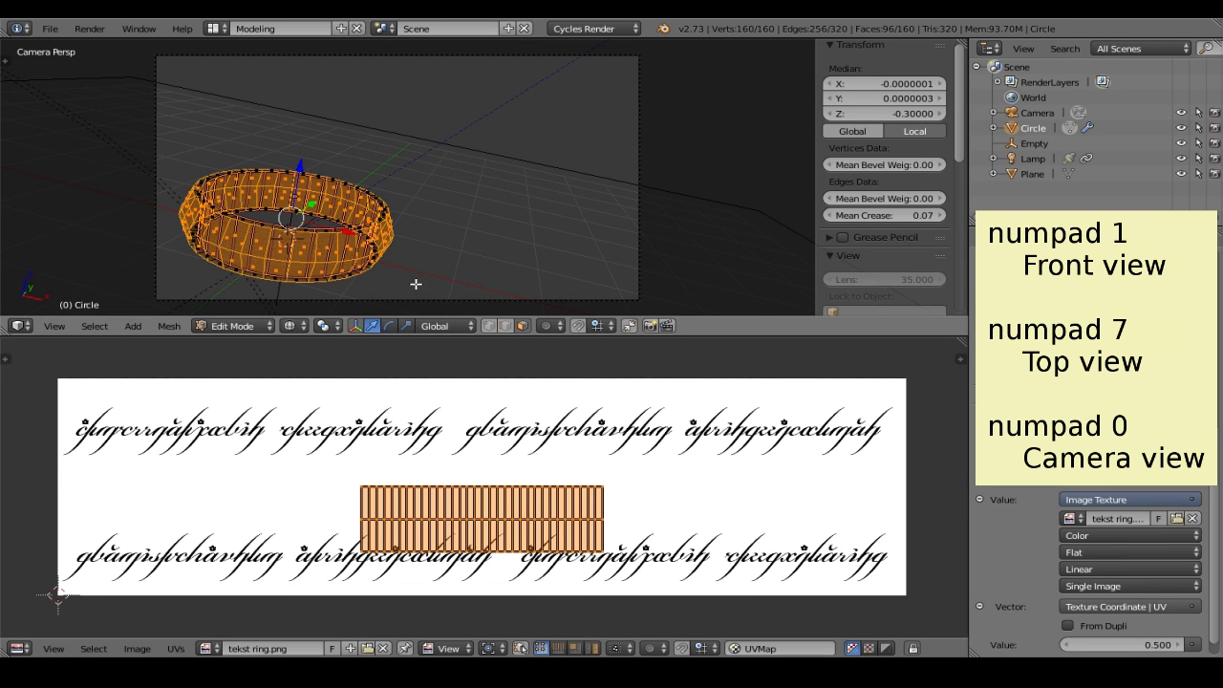
left_click(294, 325)
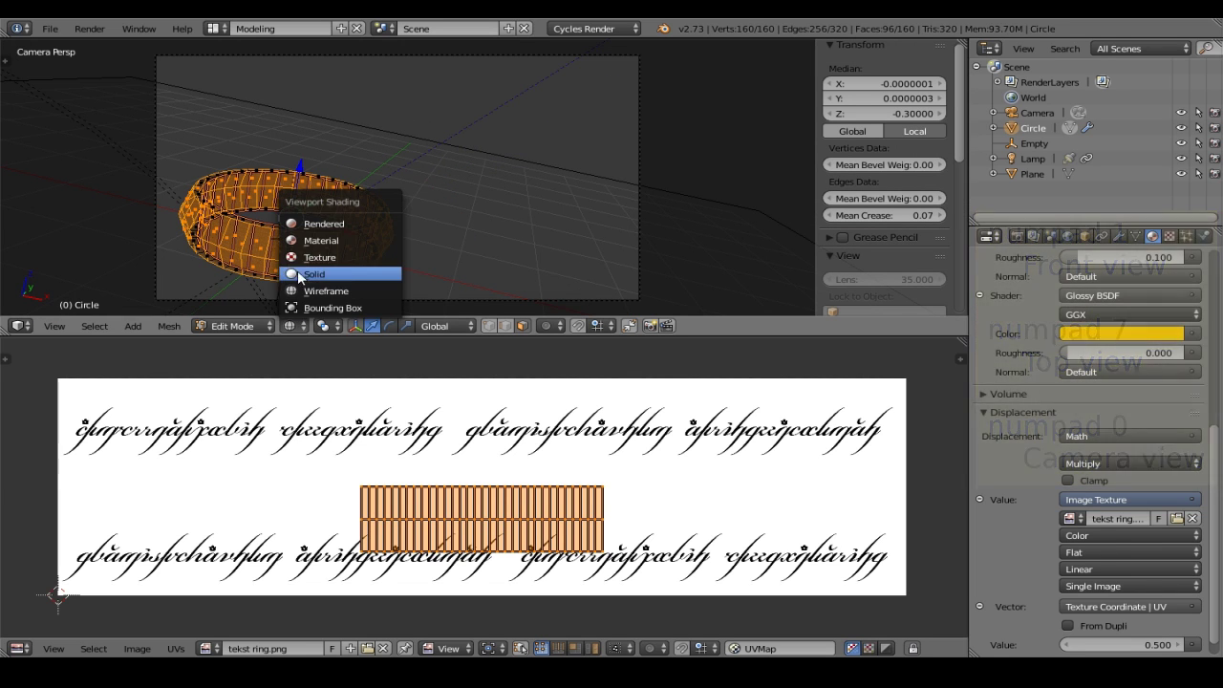
left_click(325, 224)
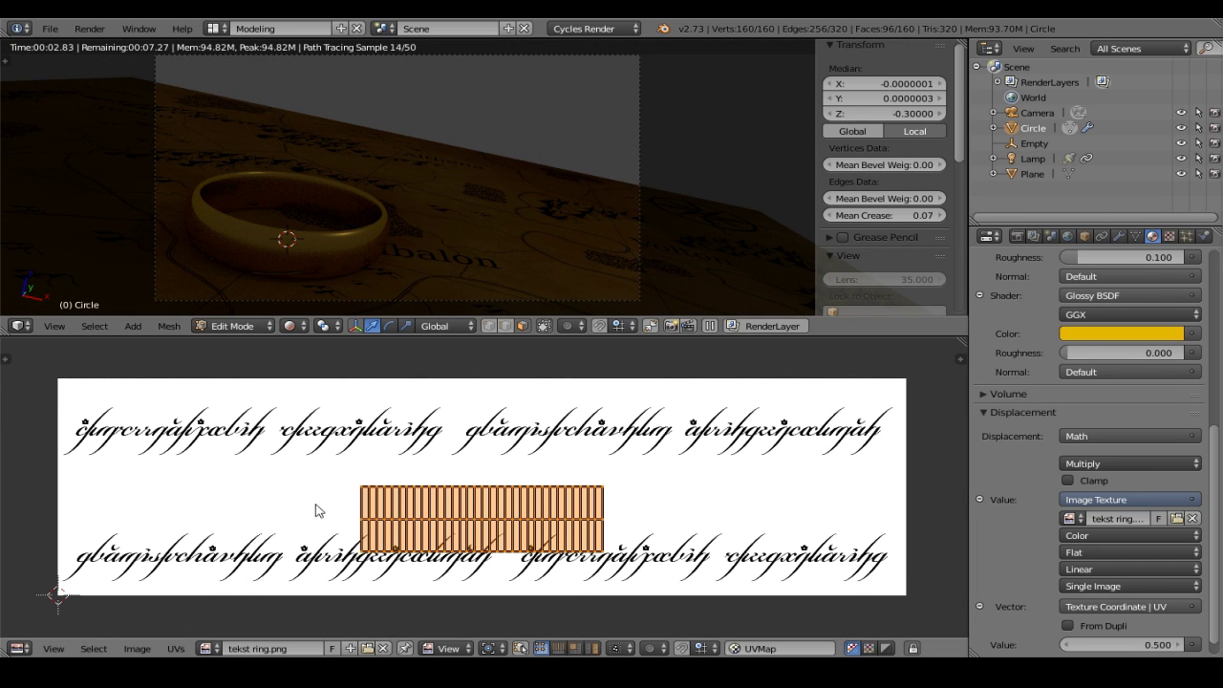
Stretch the UVs along X to the image width and move a strip onto the top script line
key("s")
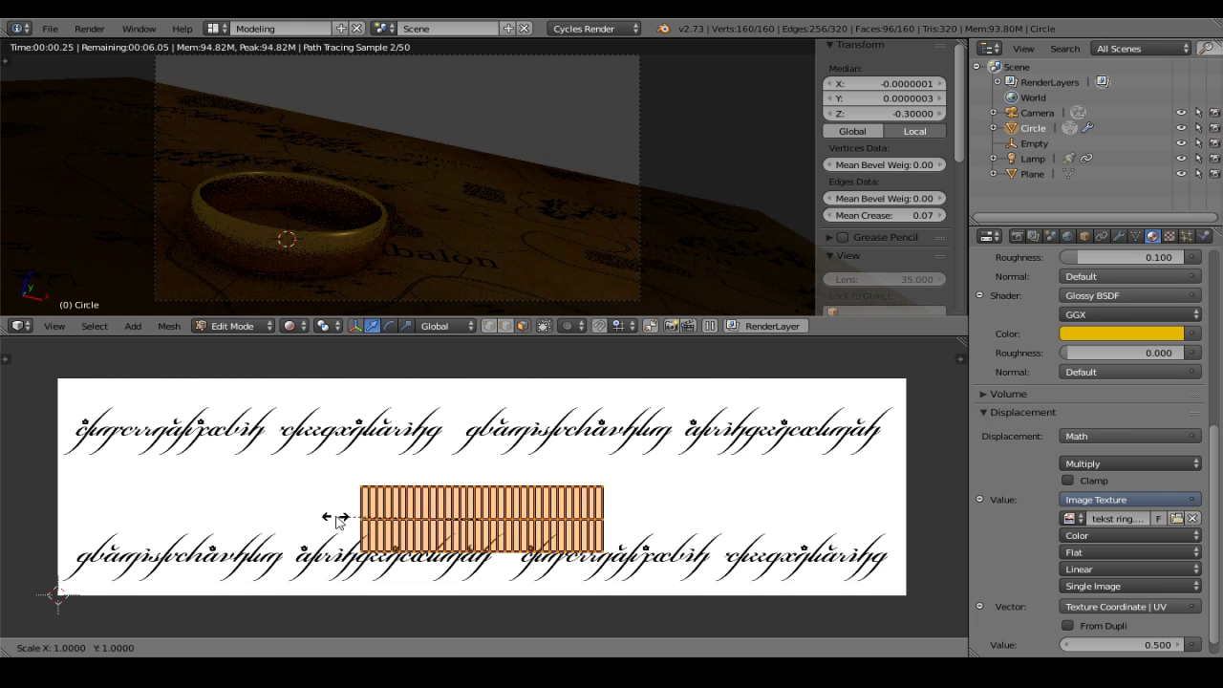
key("x")
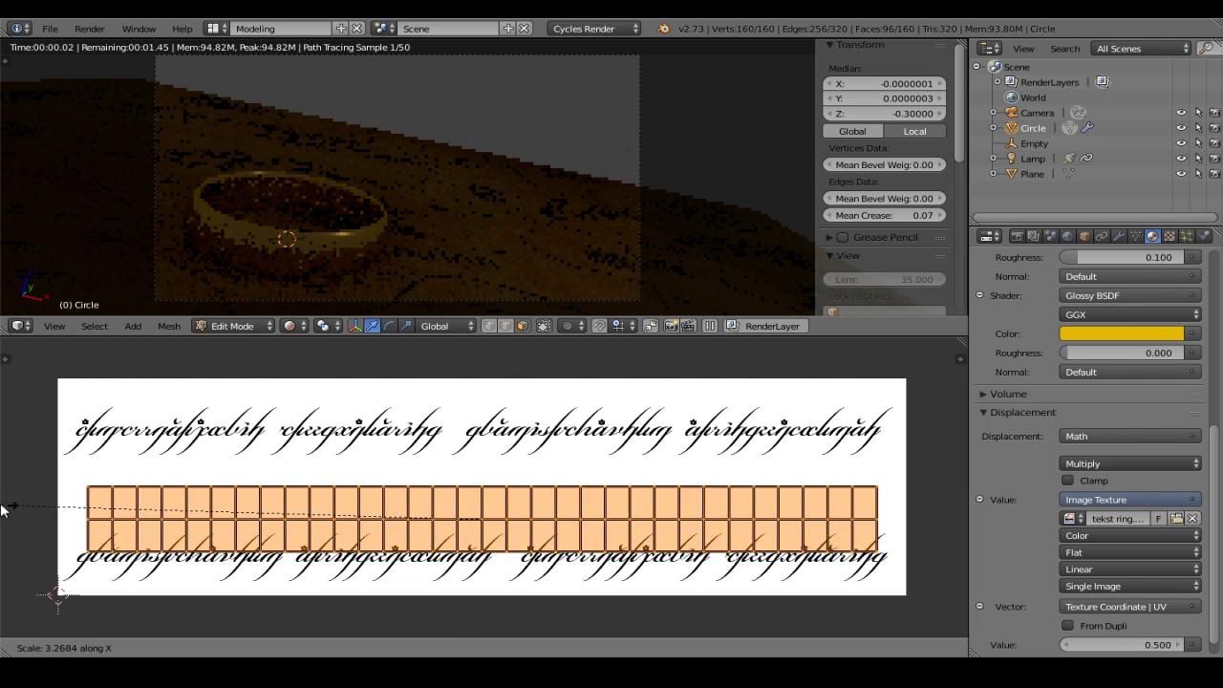
left_click(935, 498)
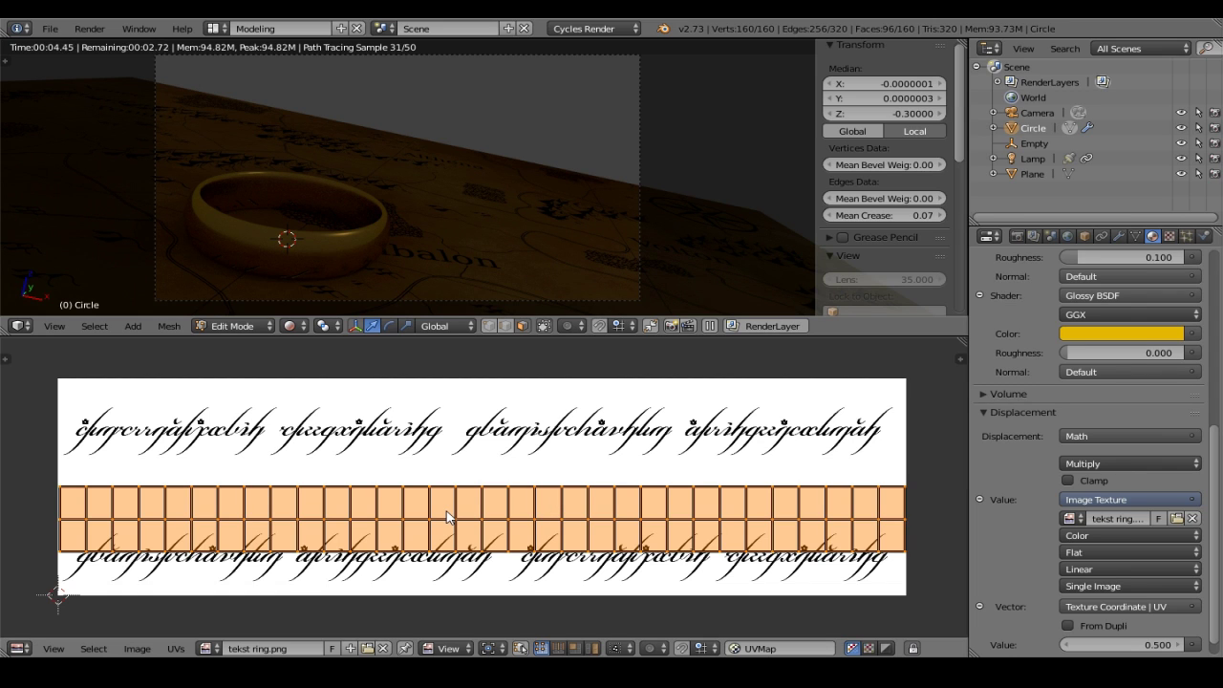
key("a")
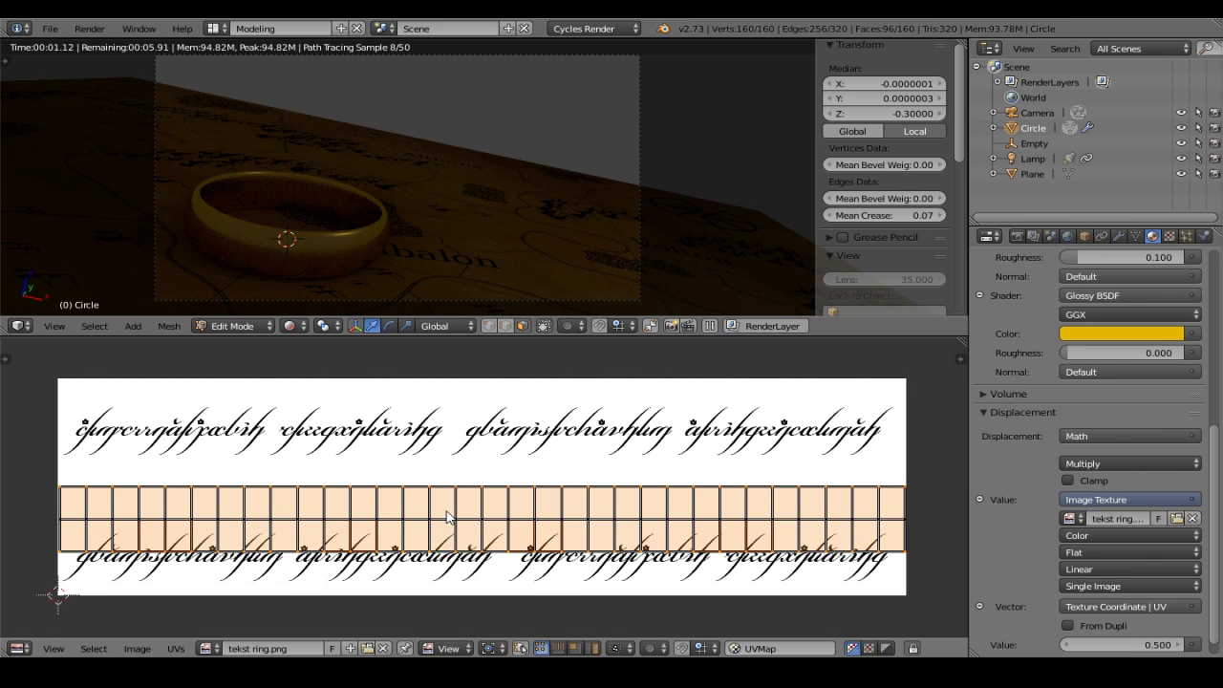
key("g")
key("y")
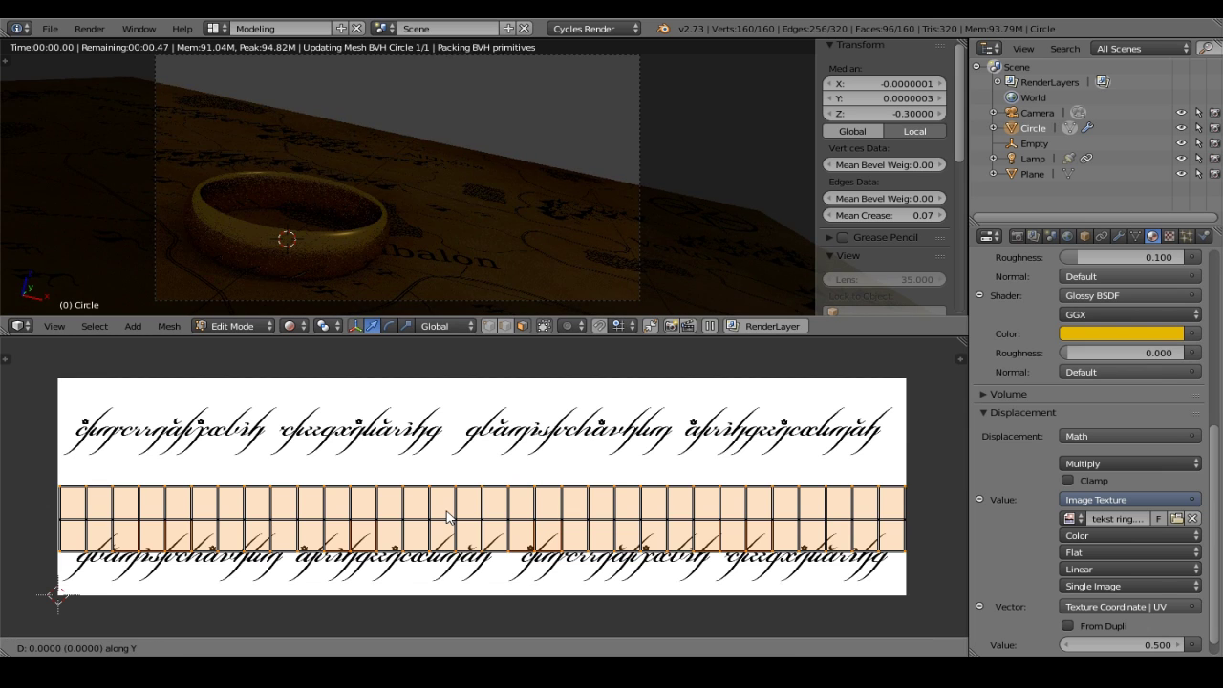
left_click(458, 427)
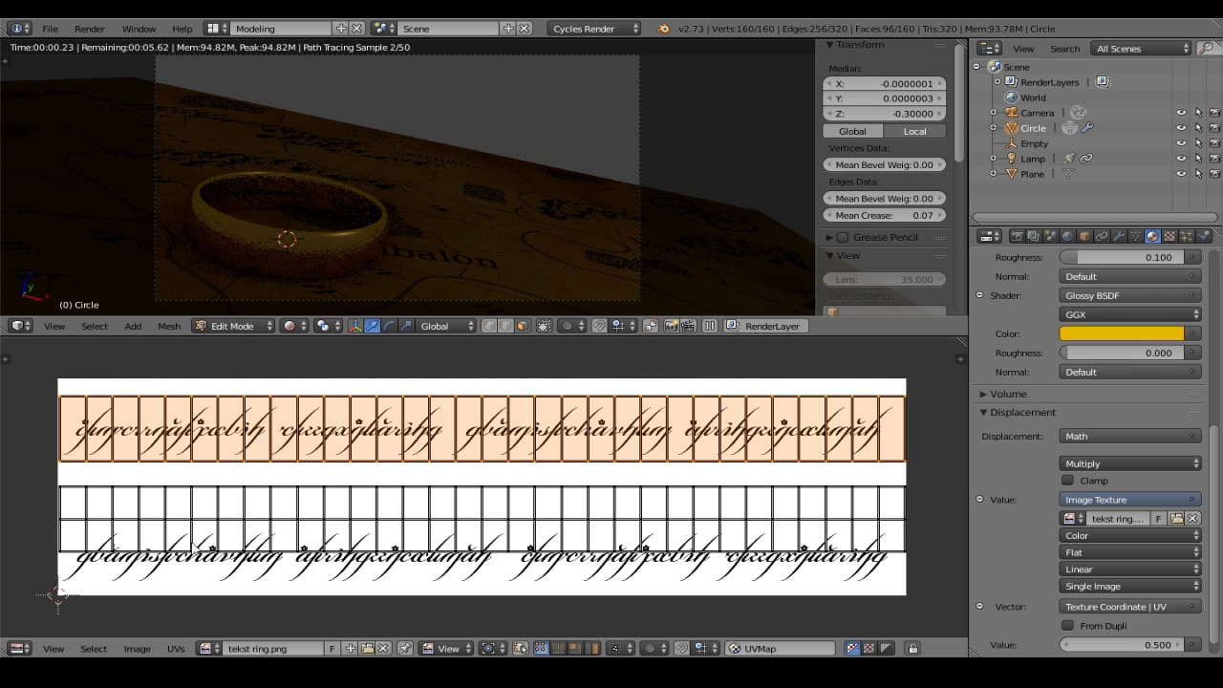
Mirror the upper UV strip along the X axis
left_click(174, 649)
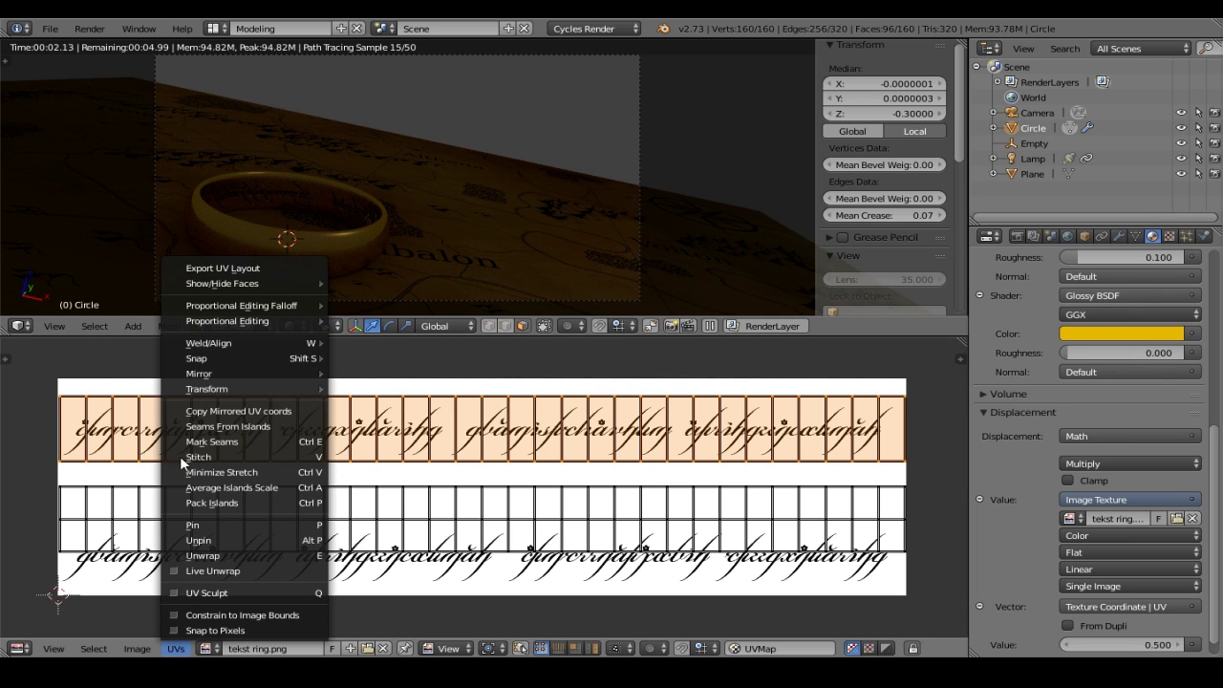
mouse_move(220, 372)
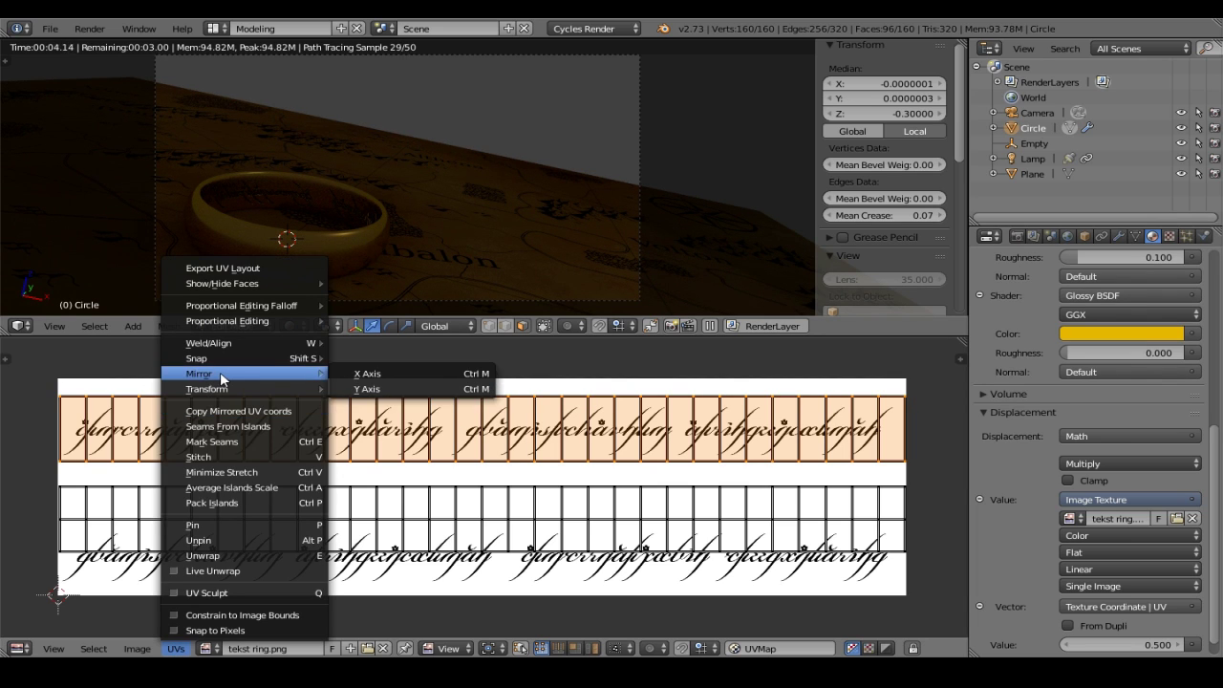
left_click(363, 375)
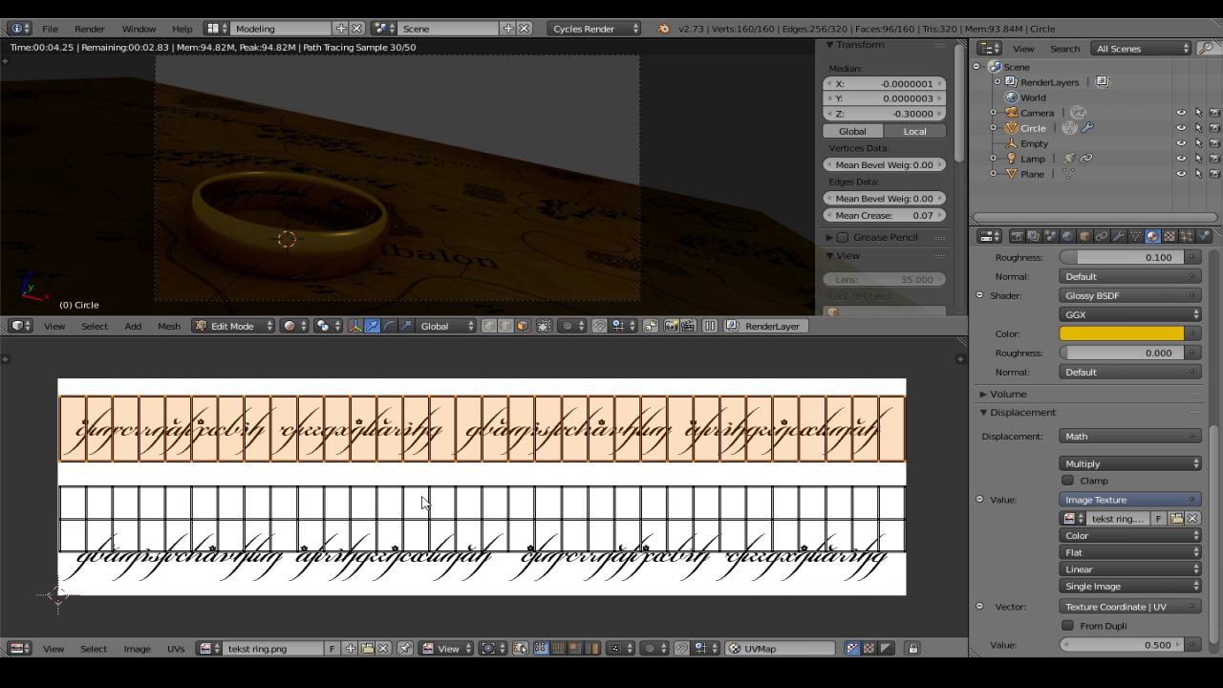
Invert the selection and move the lower strip along Y onto the bottom script line
key("ctrl+i")
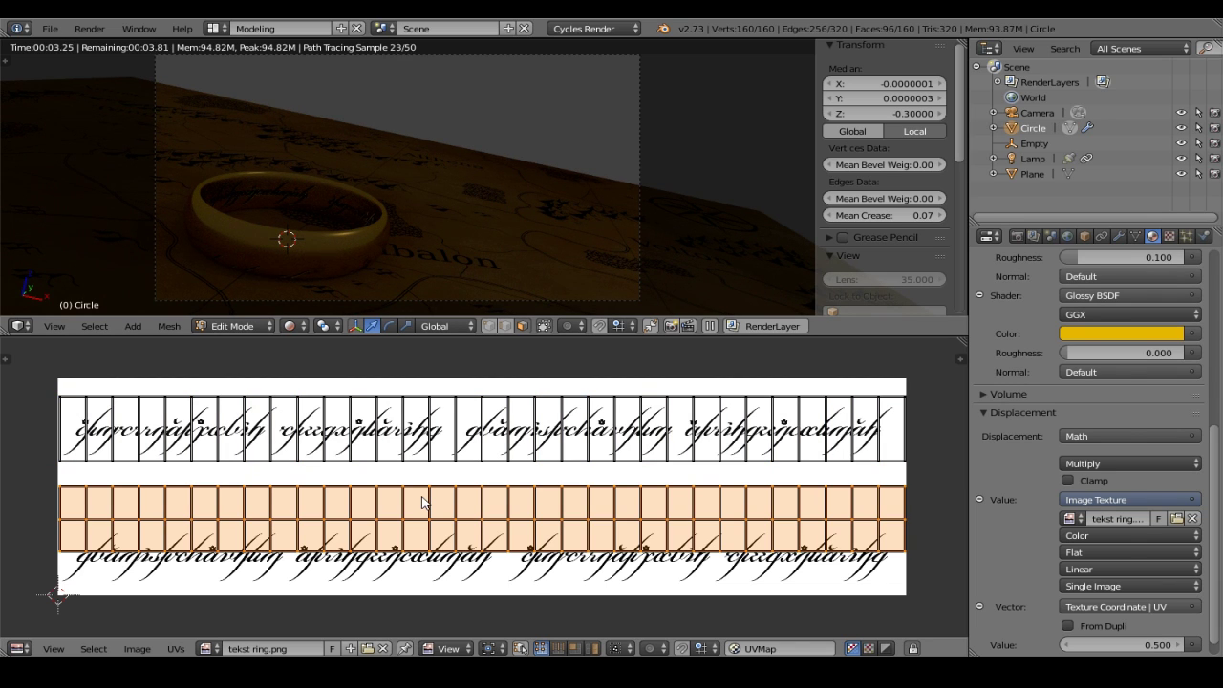
key("g")
key("y")
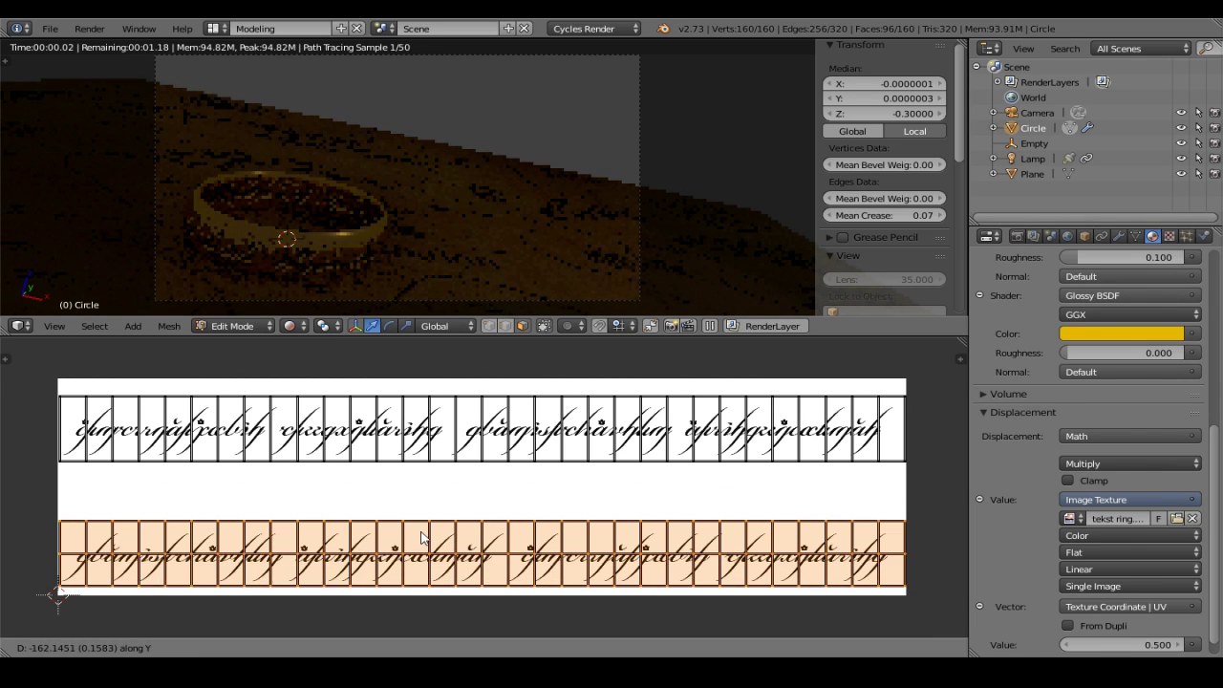
left_click(422, 538)
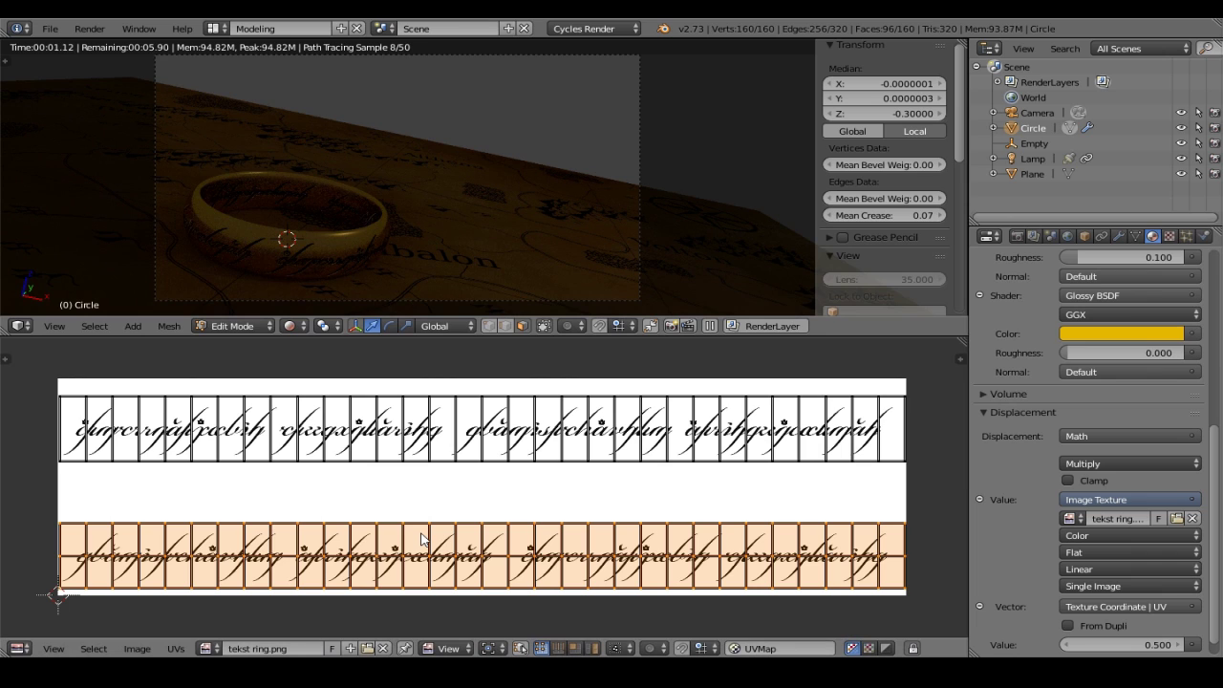
Return the ring to Object Mode and turn the lower area into the material Node Editor
left_click(233, 327)
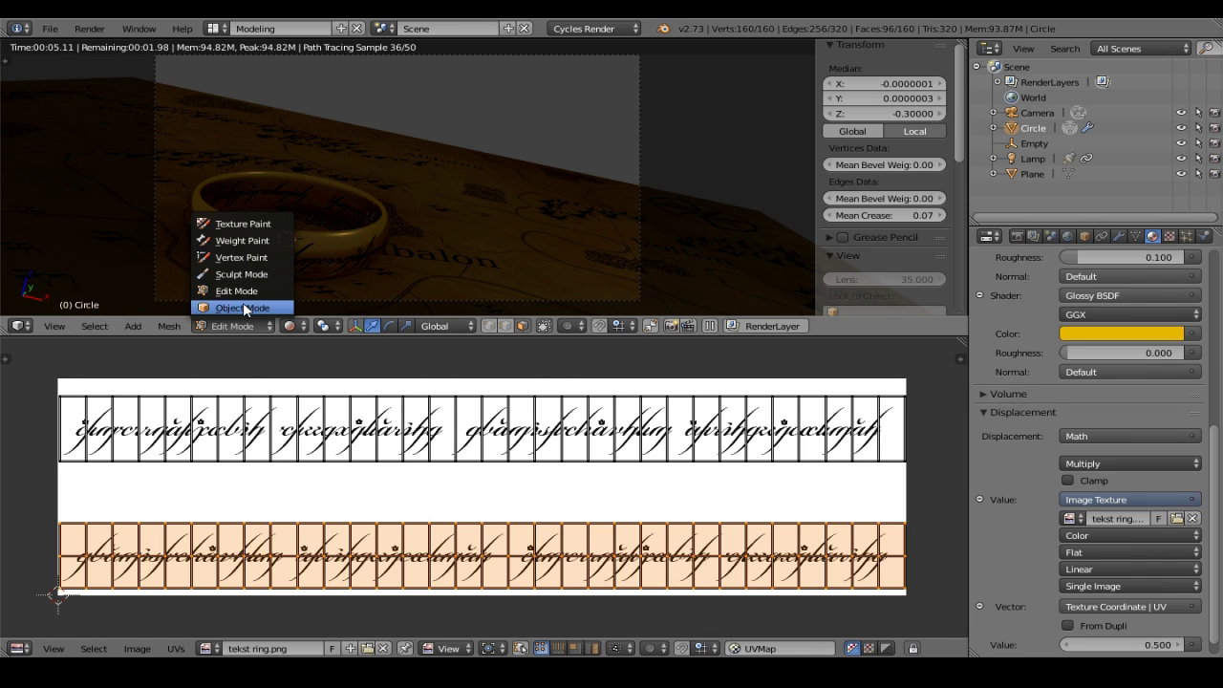
left_click(243, 304)
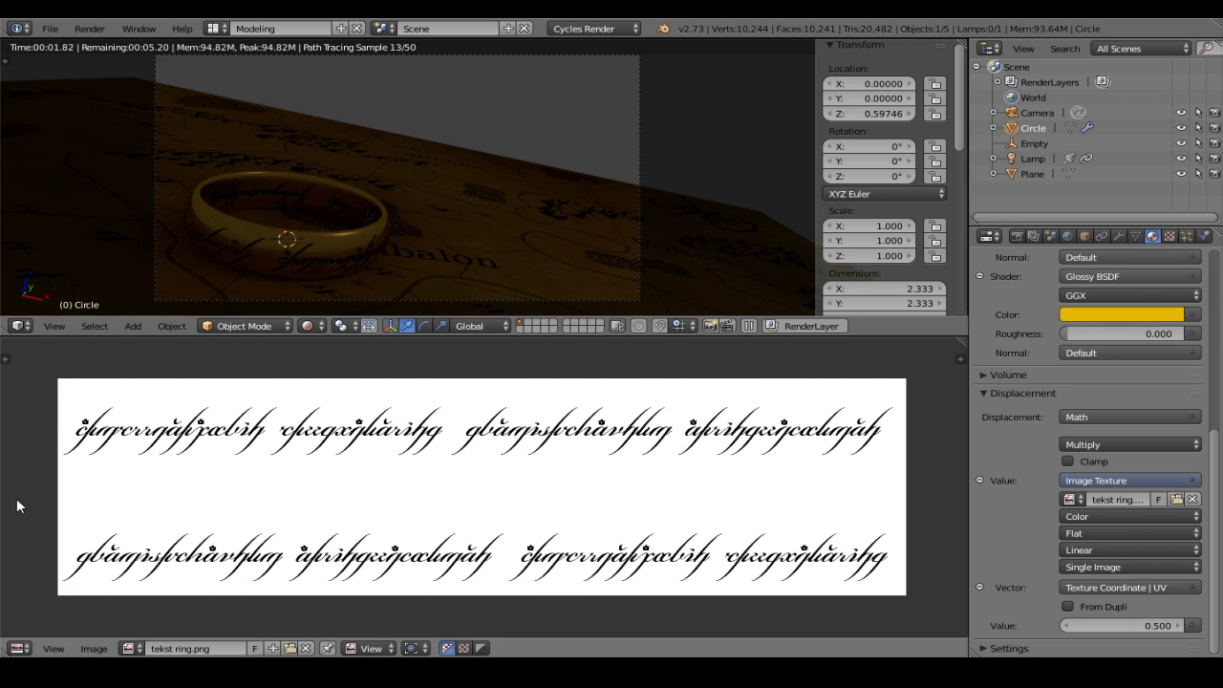
left_click(19, 647)
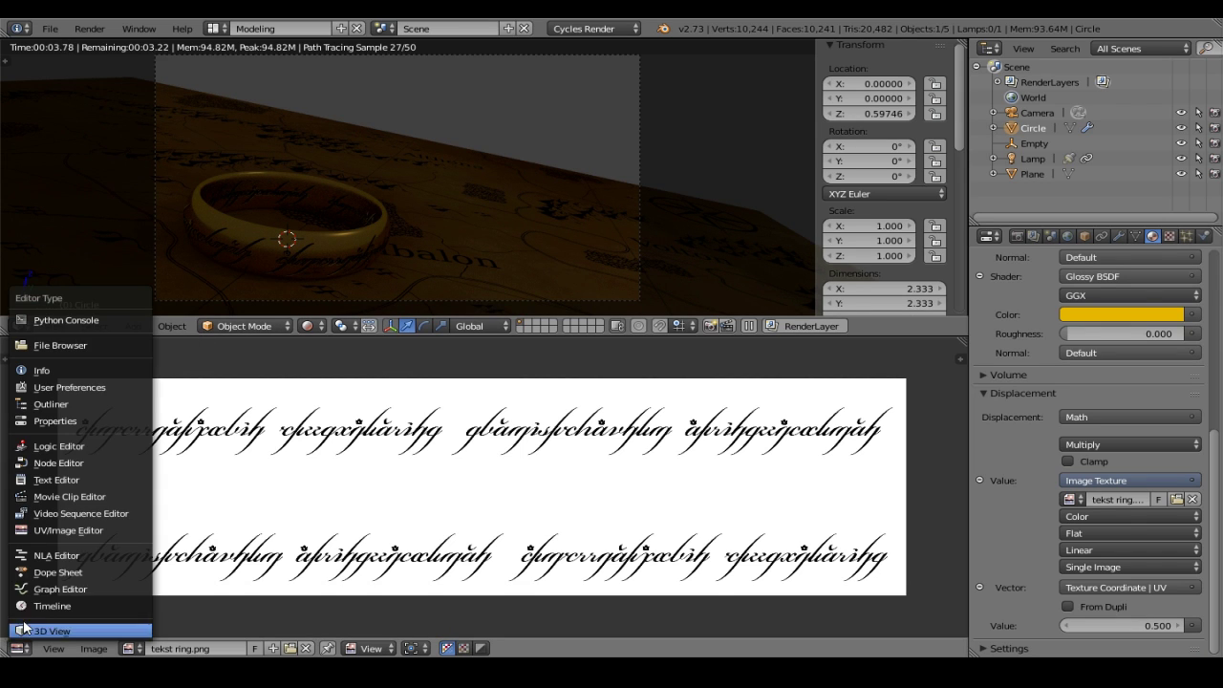
left_click(52, 463)
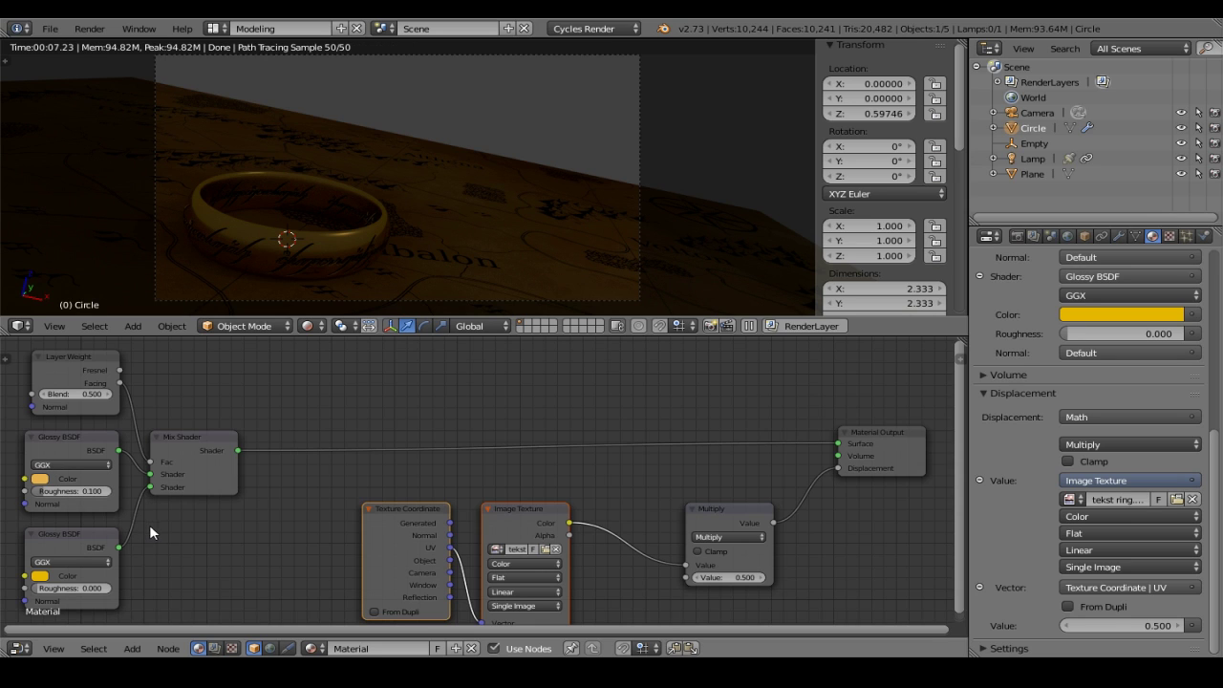
Add an Emission shader node to the ring's material, placed above the existing link
left_click(135, 648)
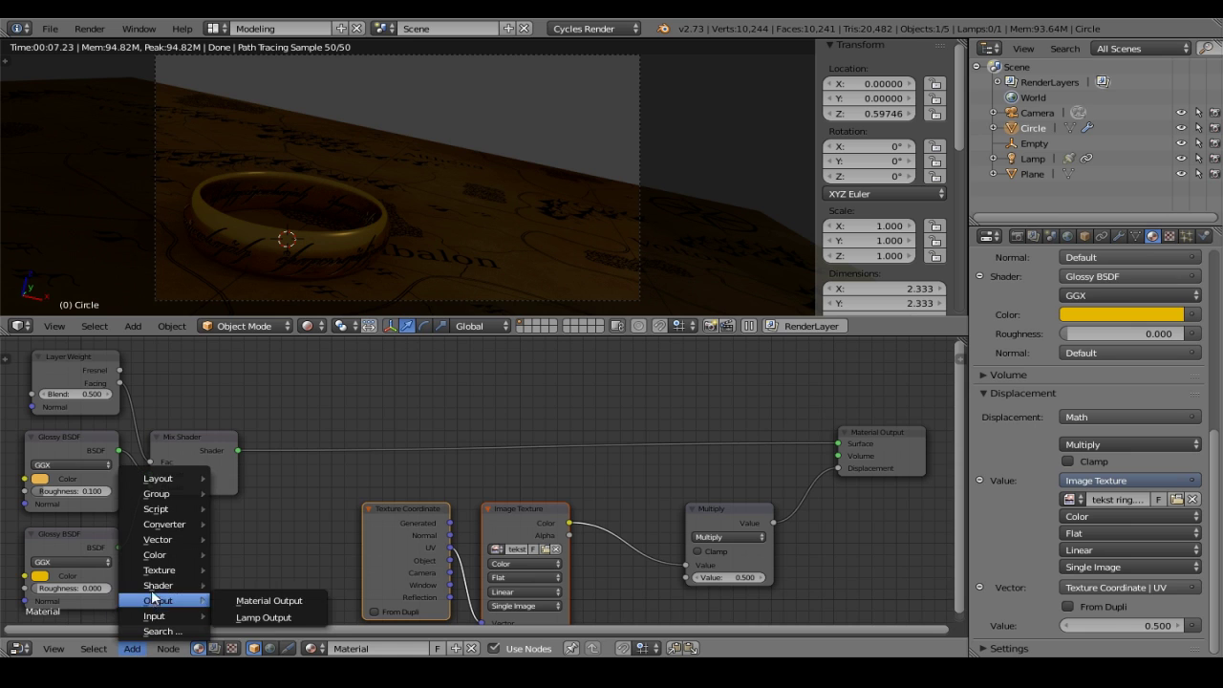
mouse_move(156, 584)
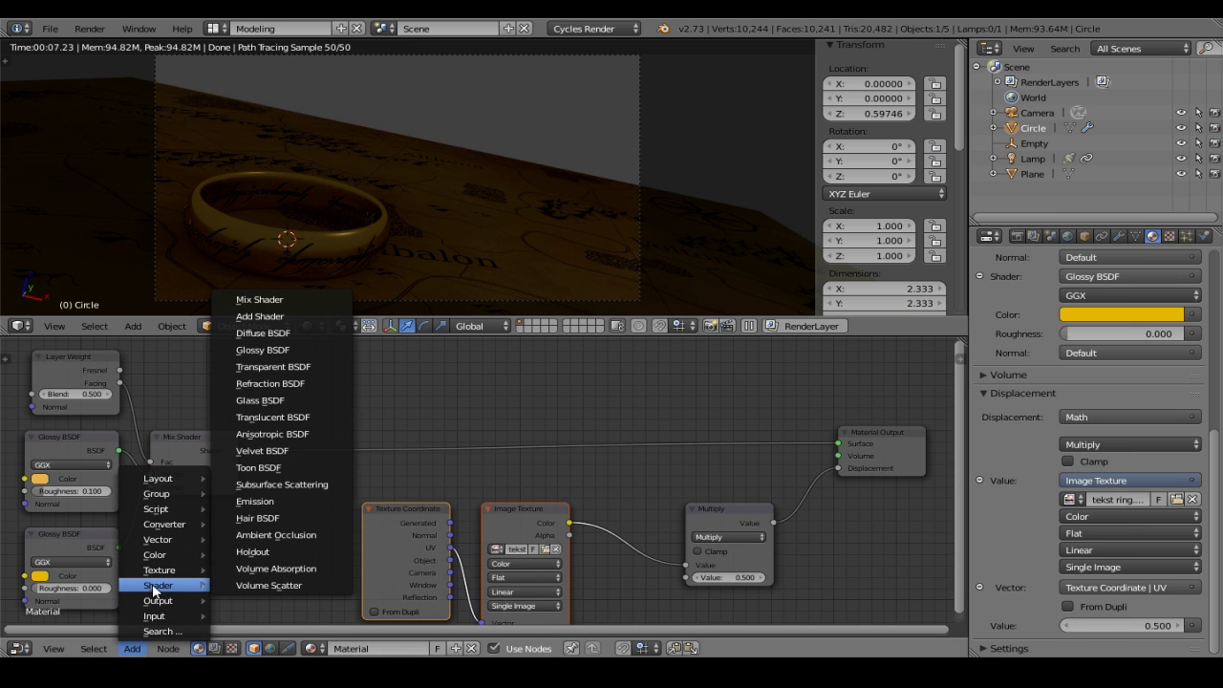
left_click(288, 501)
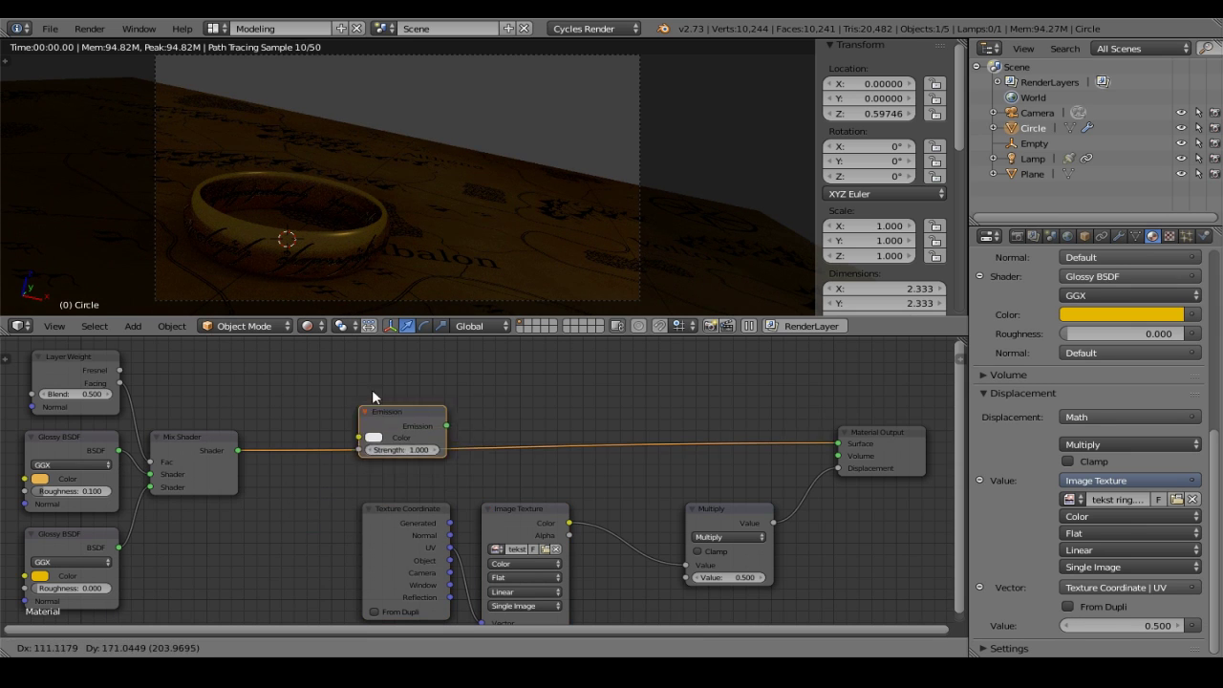
left_click(477, 358)
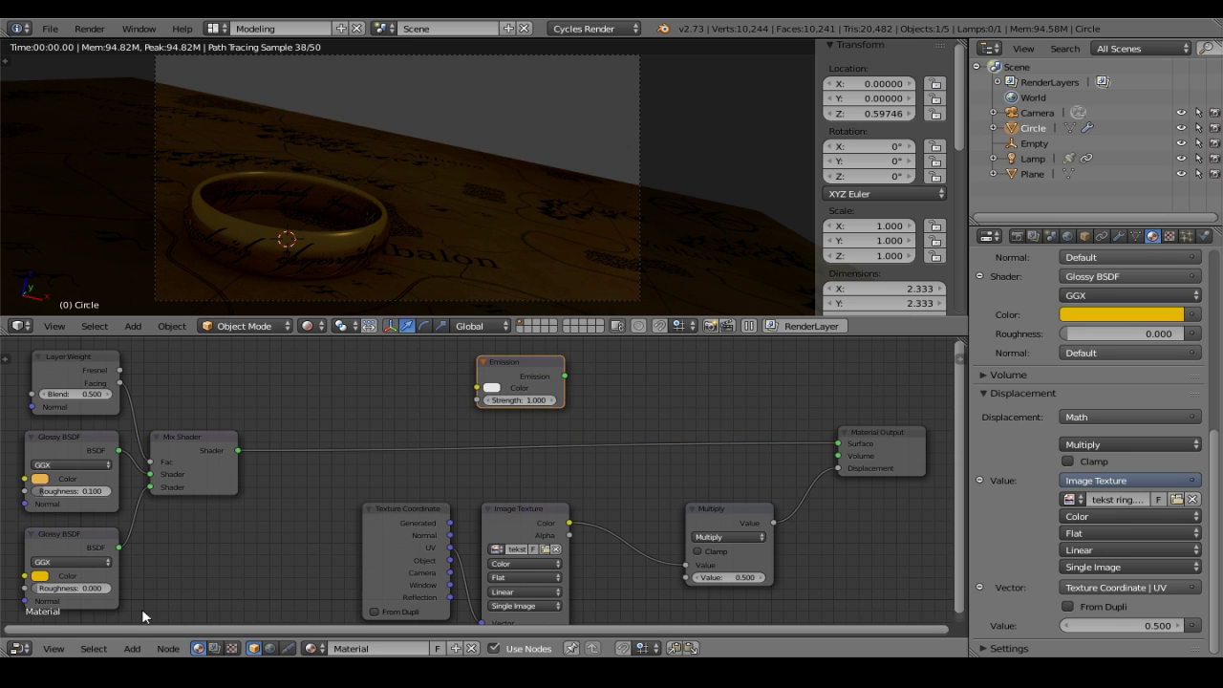
Insert a Mix Shader before Material Output, fed by Emission, with the text image Color as Fac
left_click(132, 648)
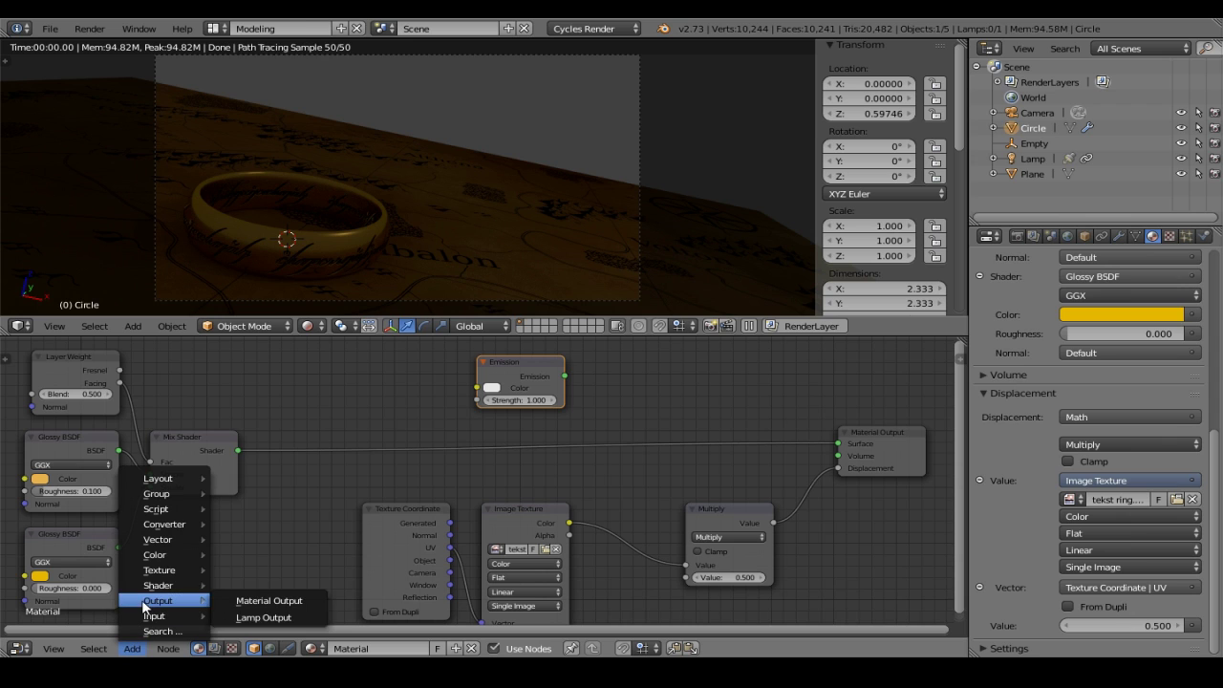
mouse_move(147, 592)
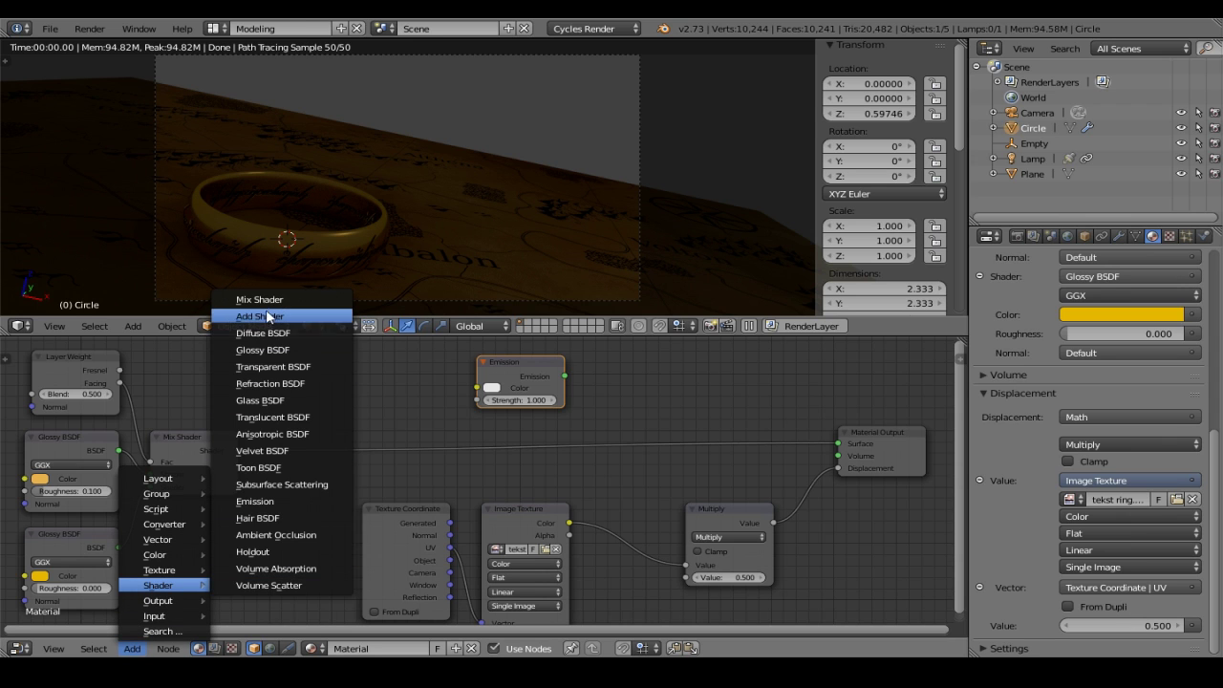
left_click(274, 302)
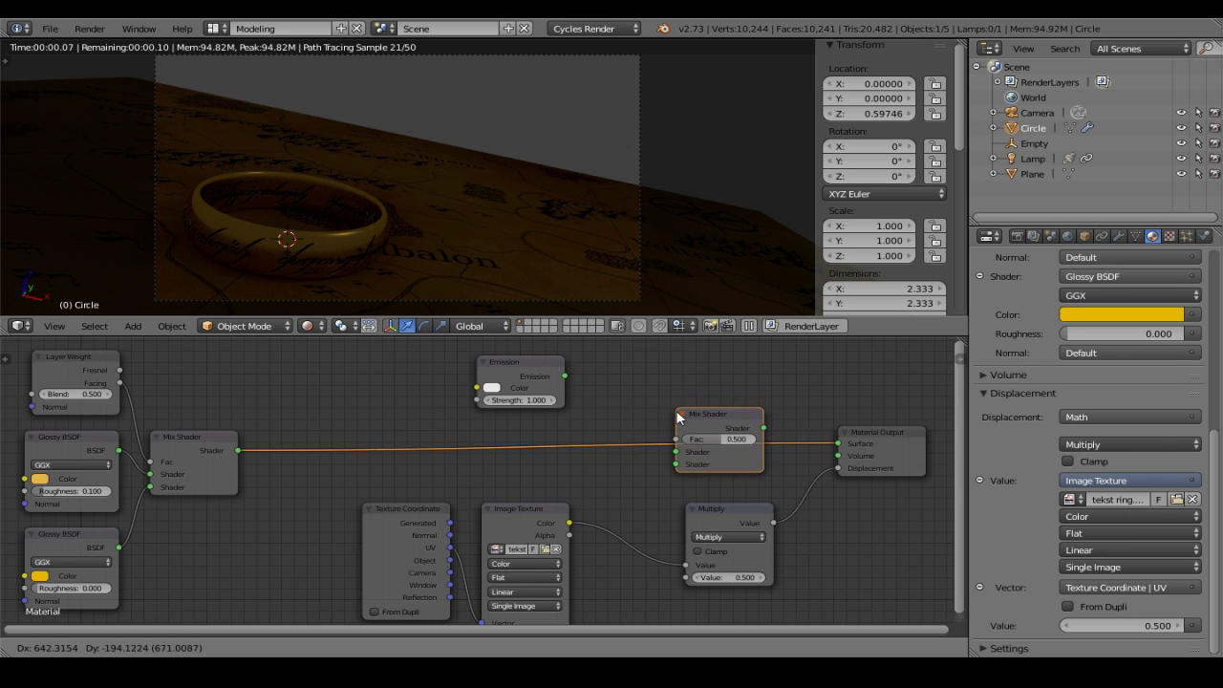
left_click(682, 415)
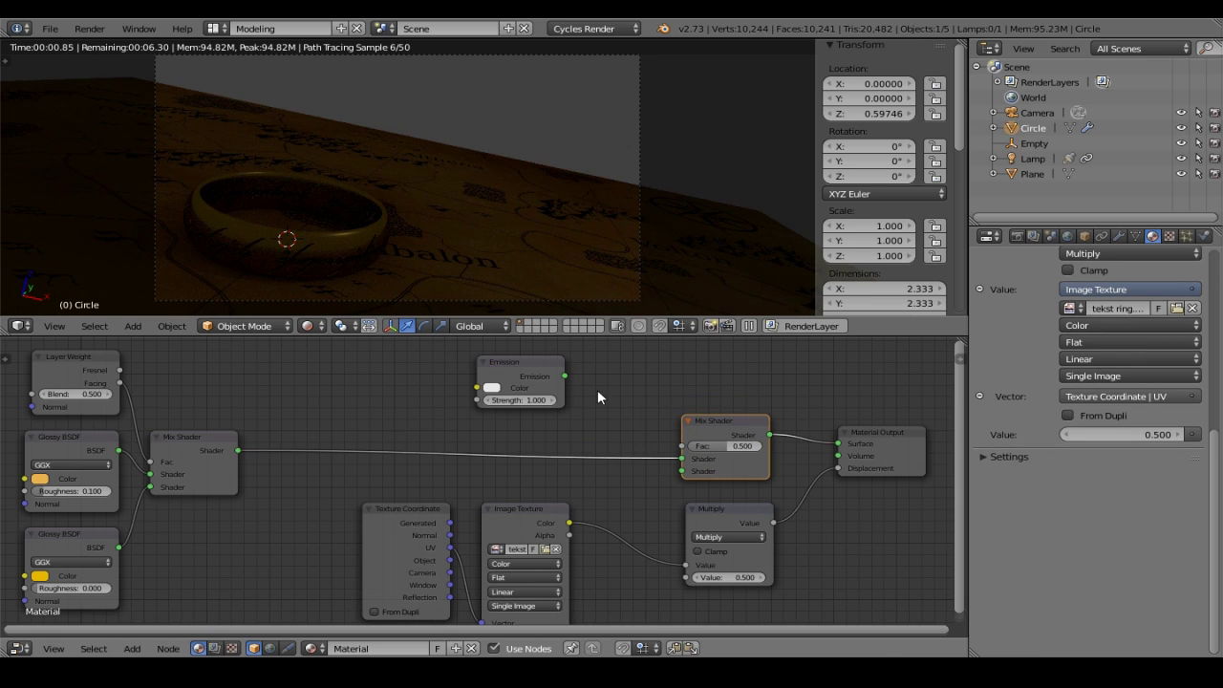
left_click_drag(563, 374, 674, 470)
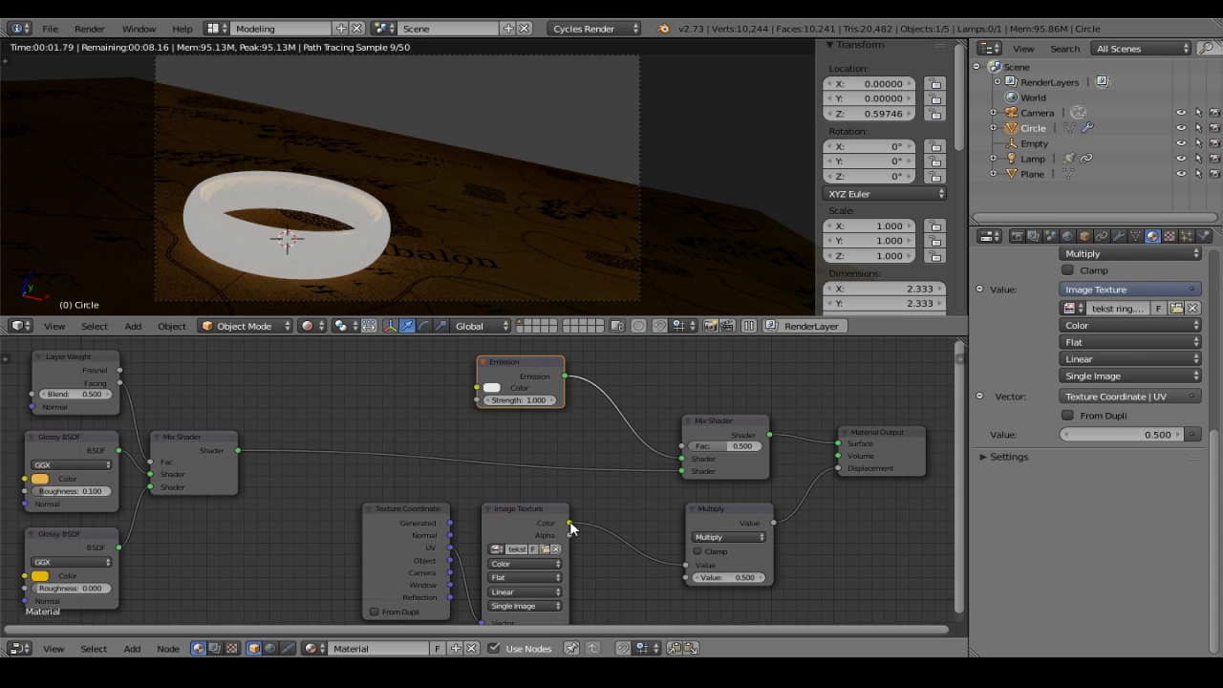
left_click_drag(570, 525, 681, 455)
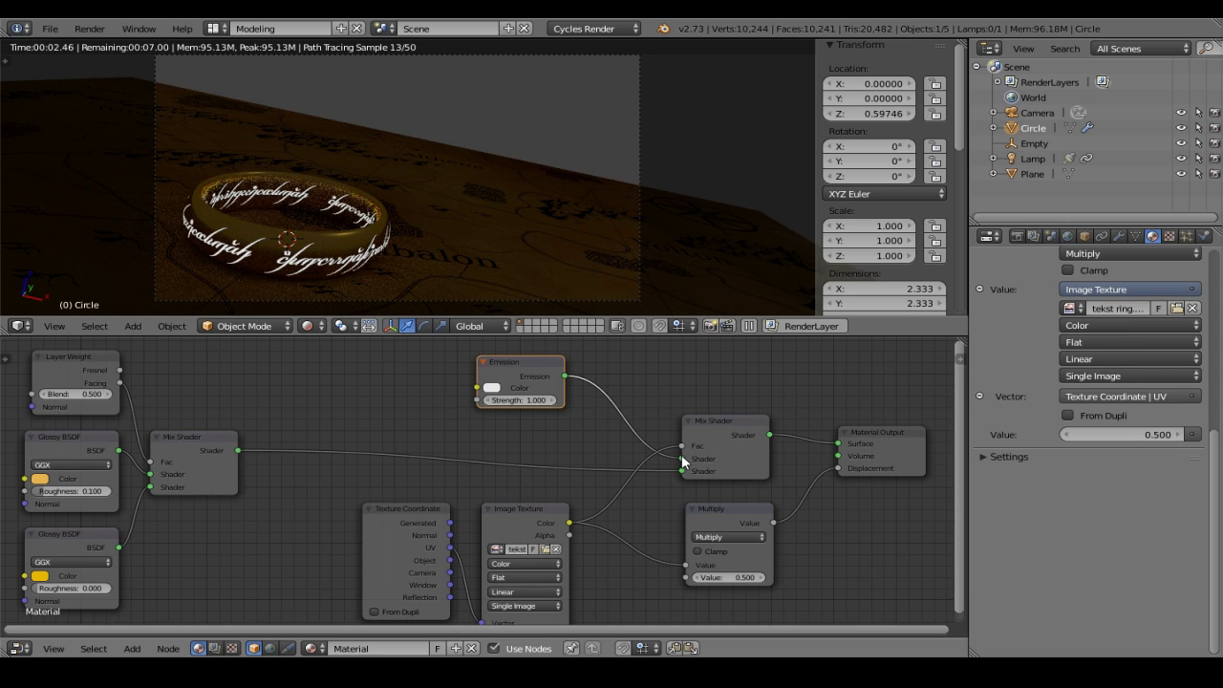
Set the Emission strength to 5 and change its colour to orange
left_click(513, 401)
type("5")
key("Return")
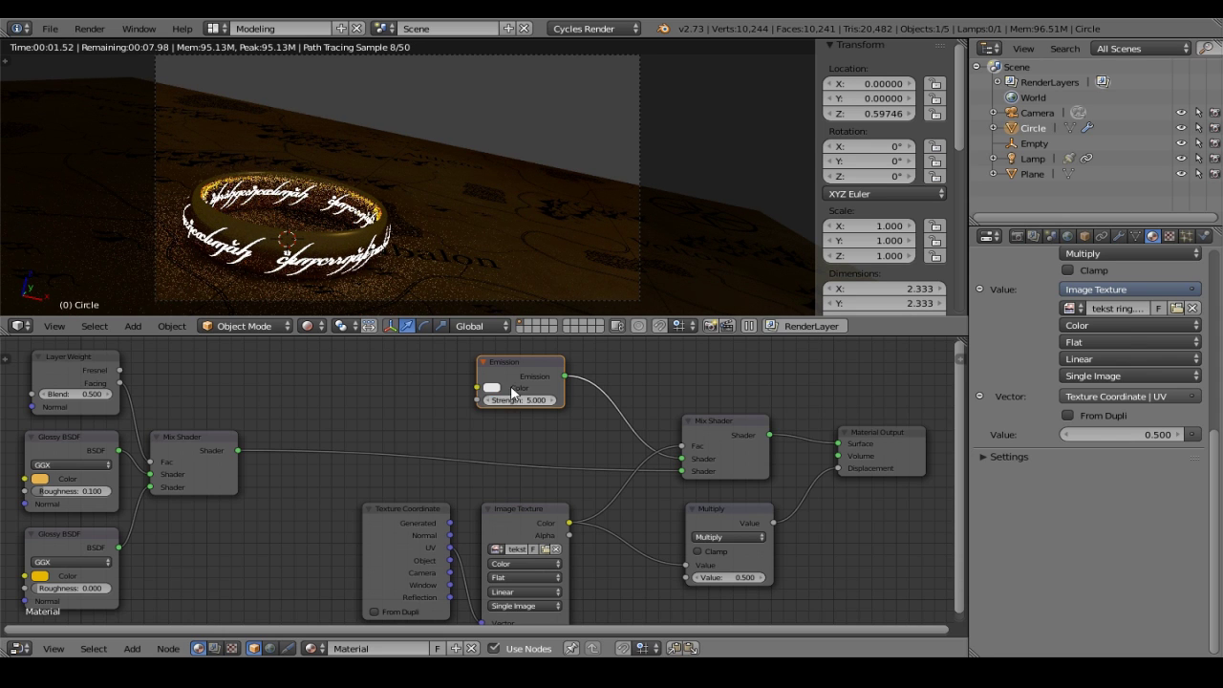
left_click(491, 390)
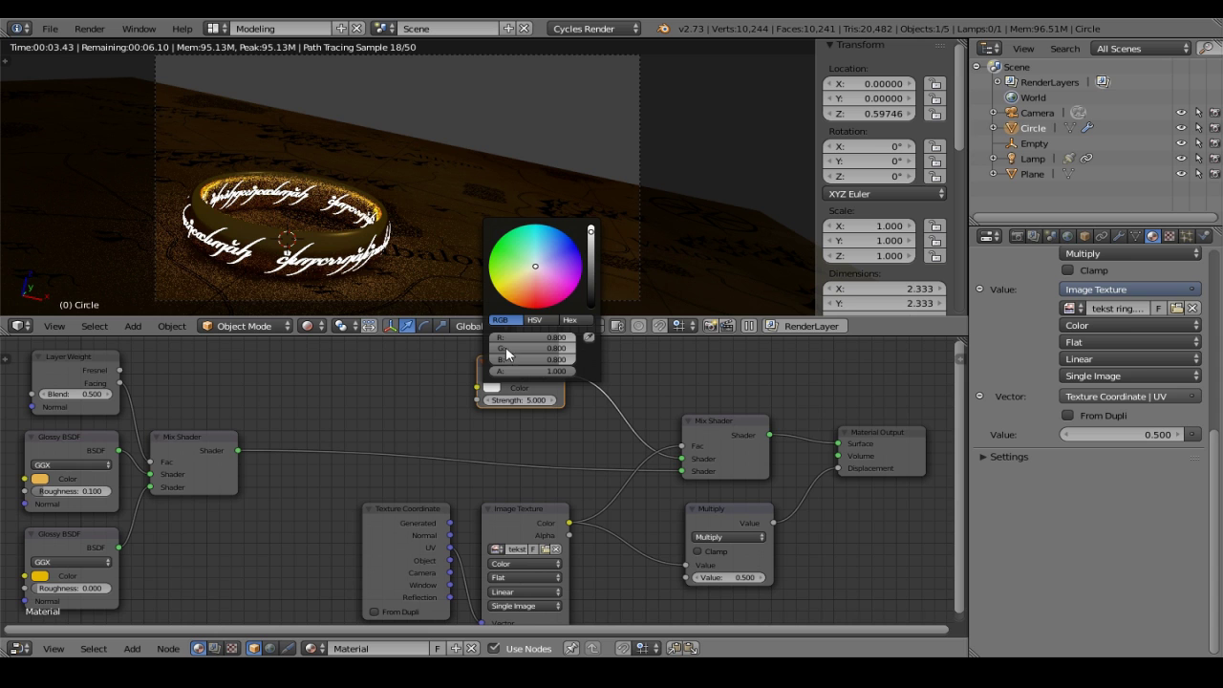
left_click_drag(536, 266, 519, 295)
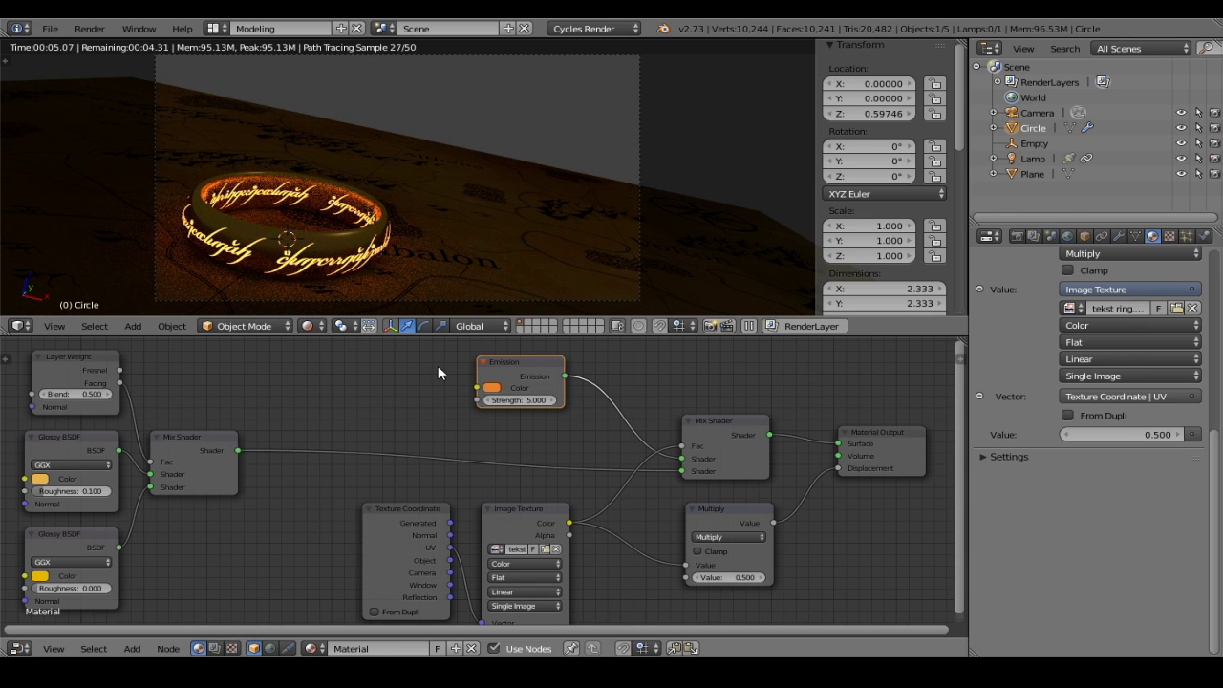
Turn the lower area into a 3D View and enable Use Nodes for the World
left_click(20, 647)
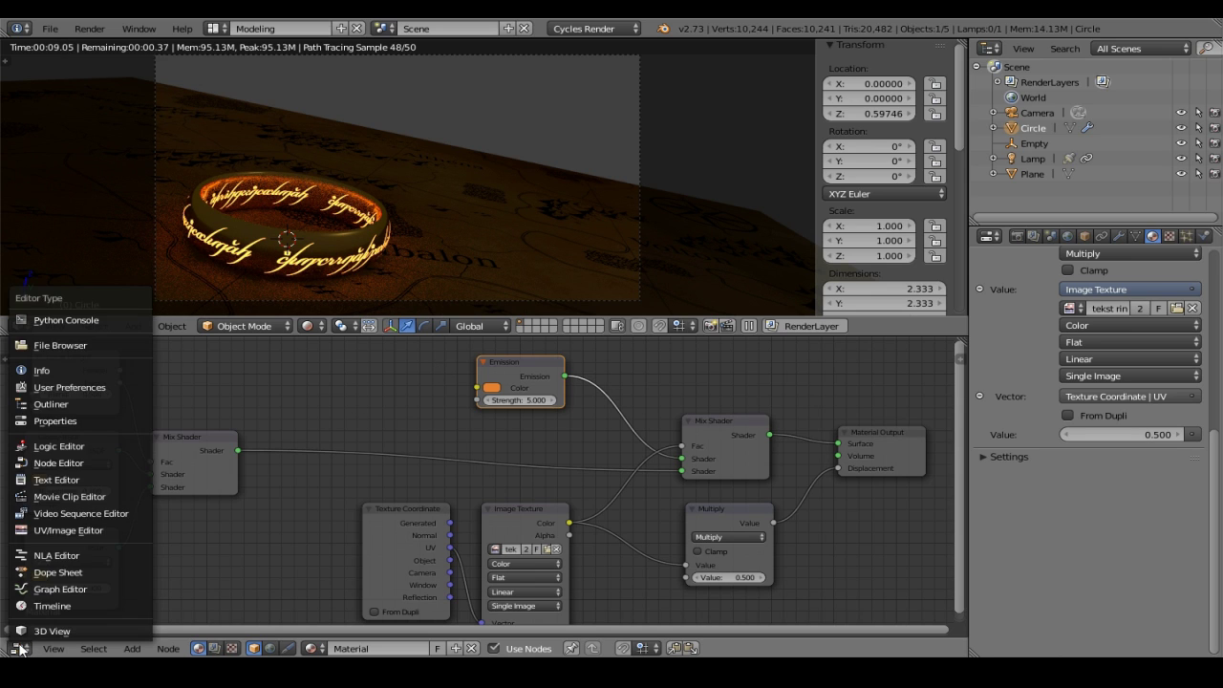
left_click(52, 630)
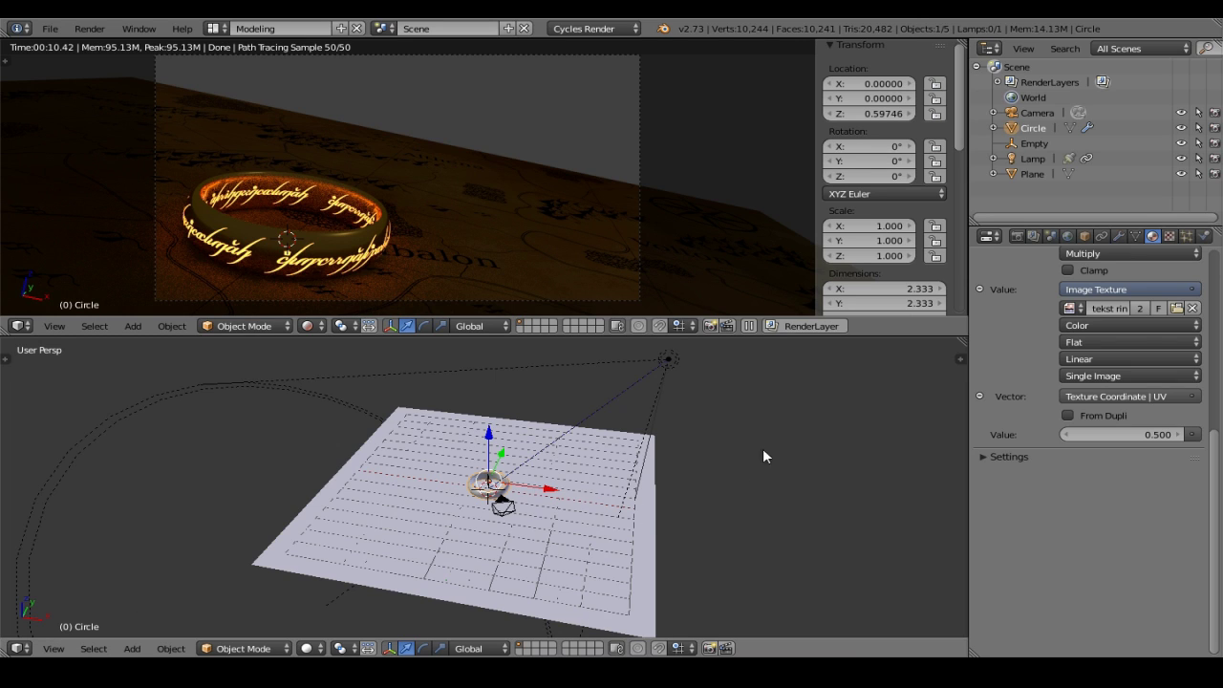
left_click(1068, 236)
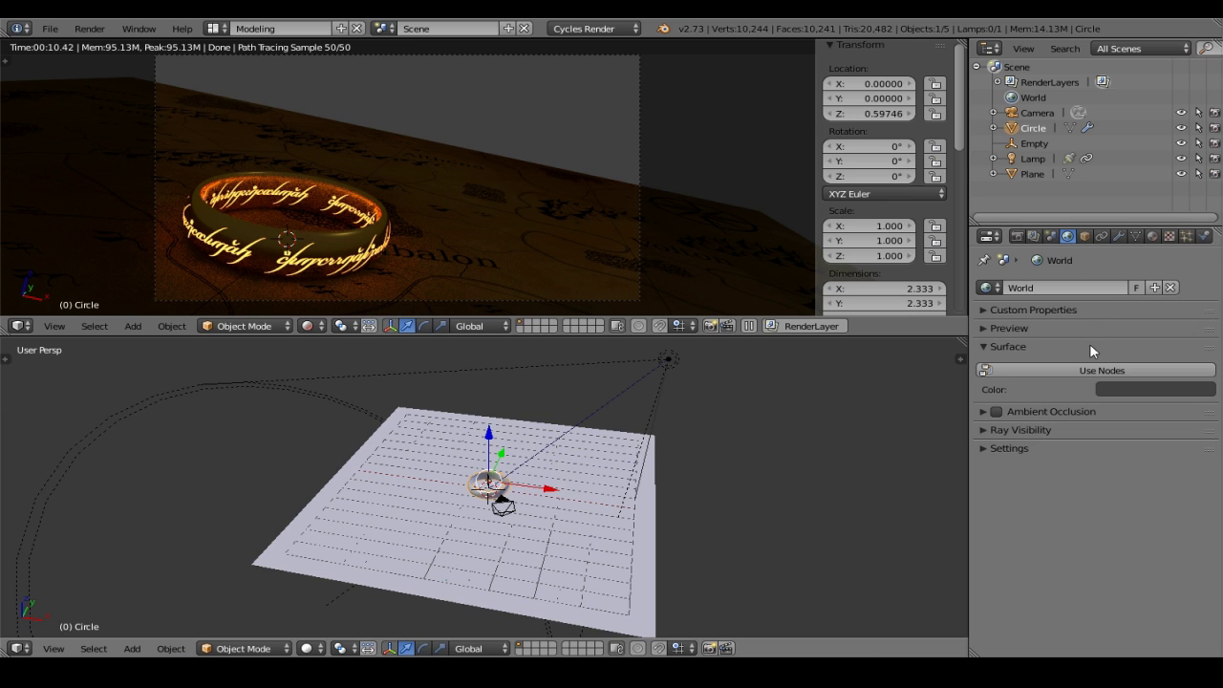
left_click(1085, 370)
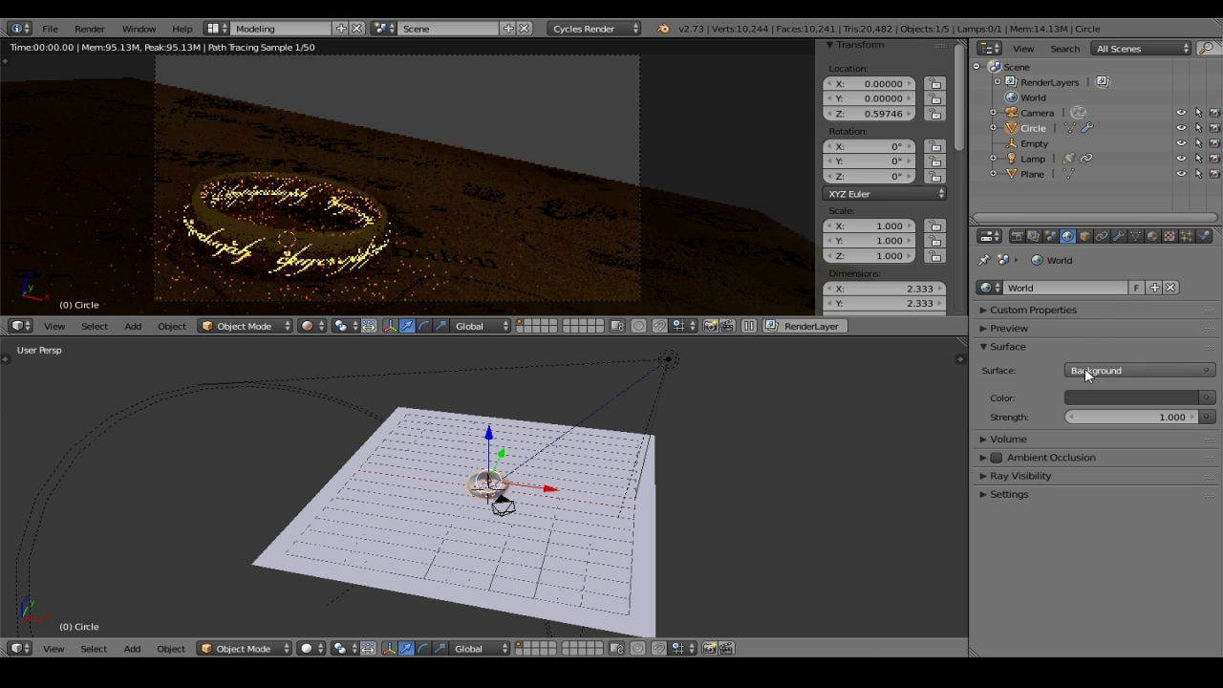
Set the World volume to Volume Scatter with density 0.05
left_click(1057, 438)
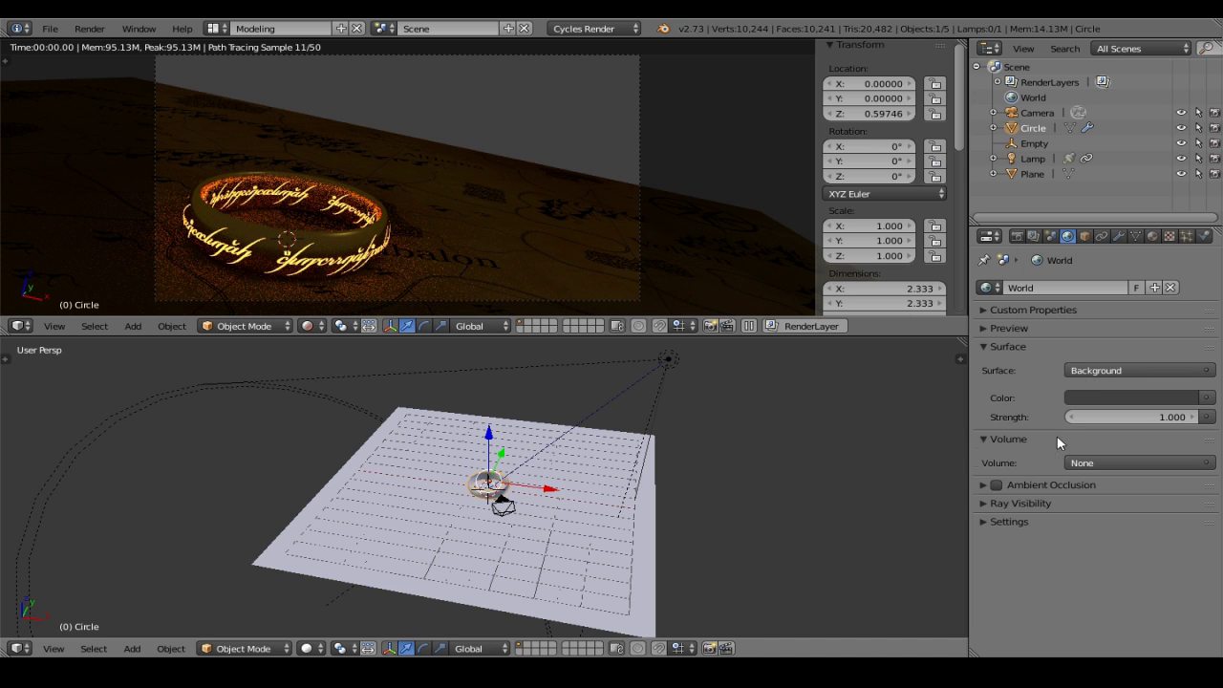
left_click(1141, 463)
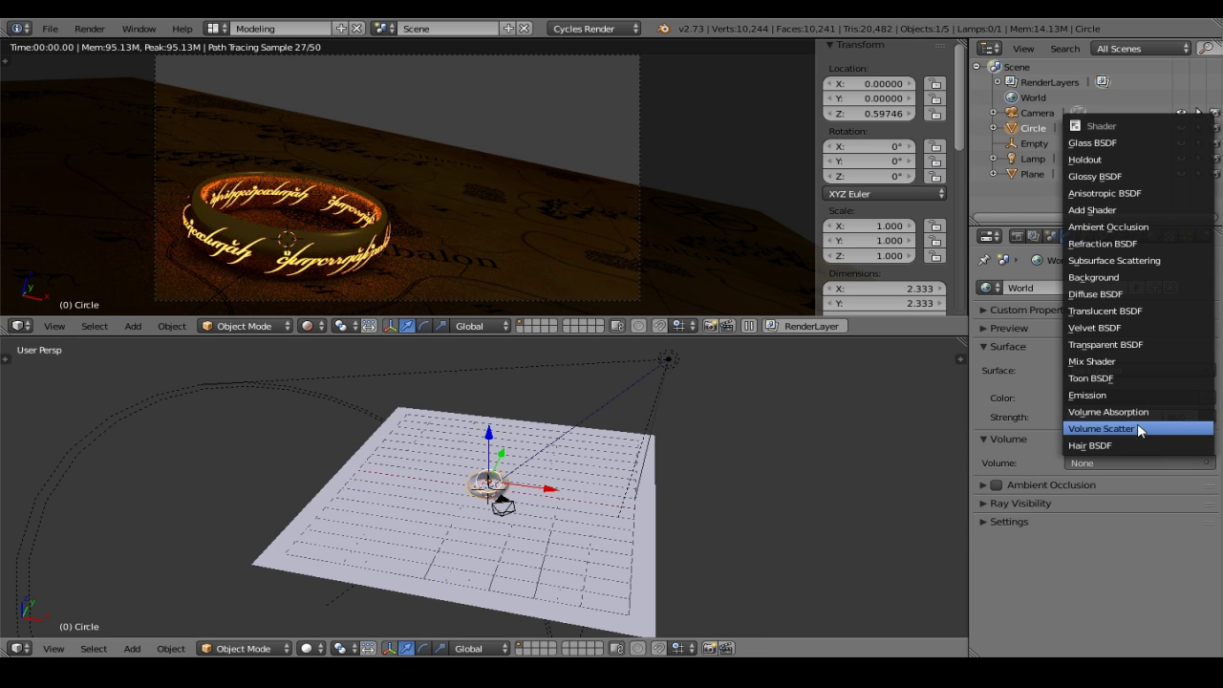
left_click(1138, 428)
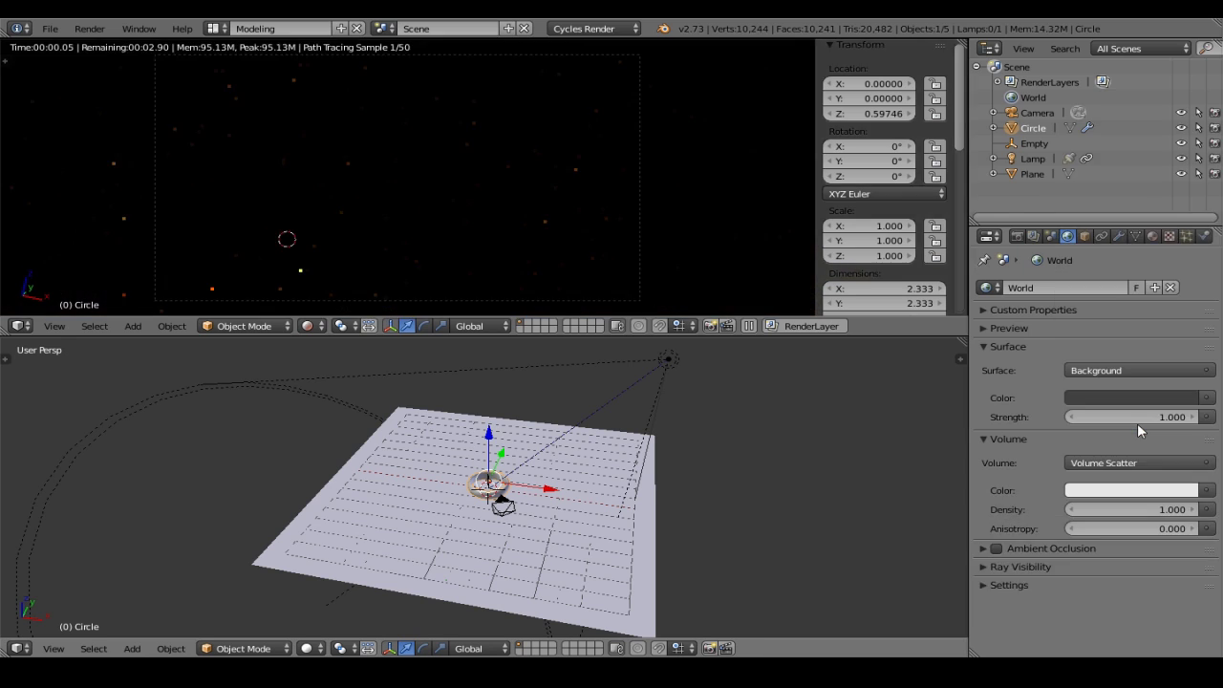
left_click(1127, 513)
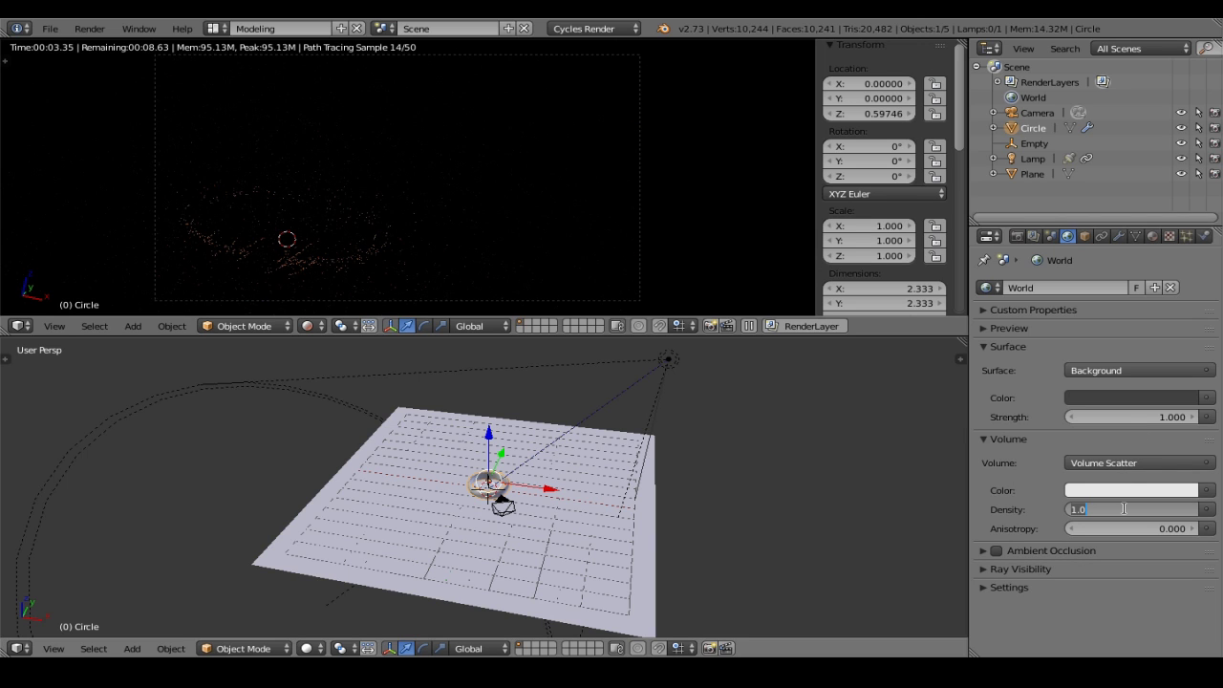
type("0.05")
key("Return")
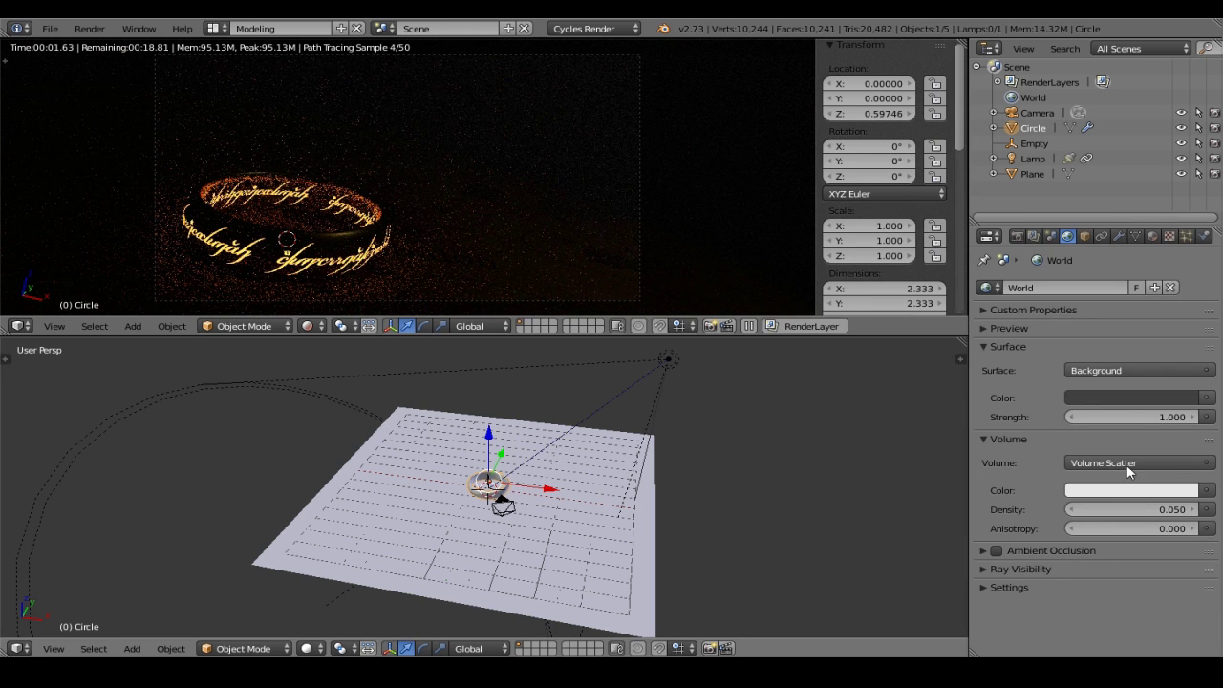
Select the Lamp, enable its nodes, and set its strength to 20000
left_click(1036, 159)
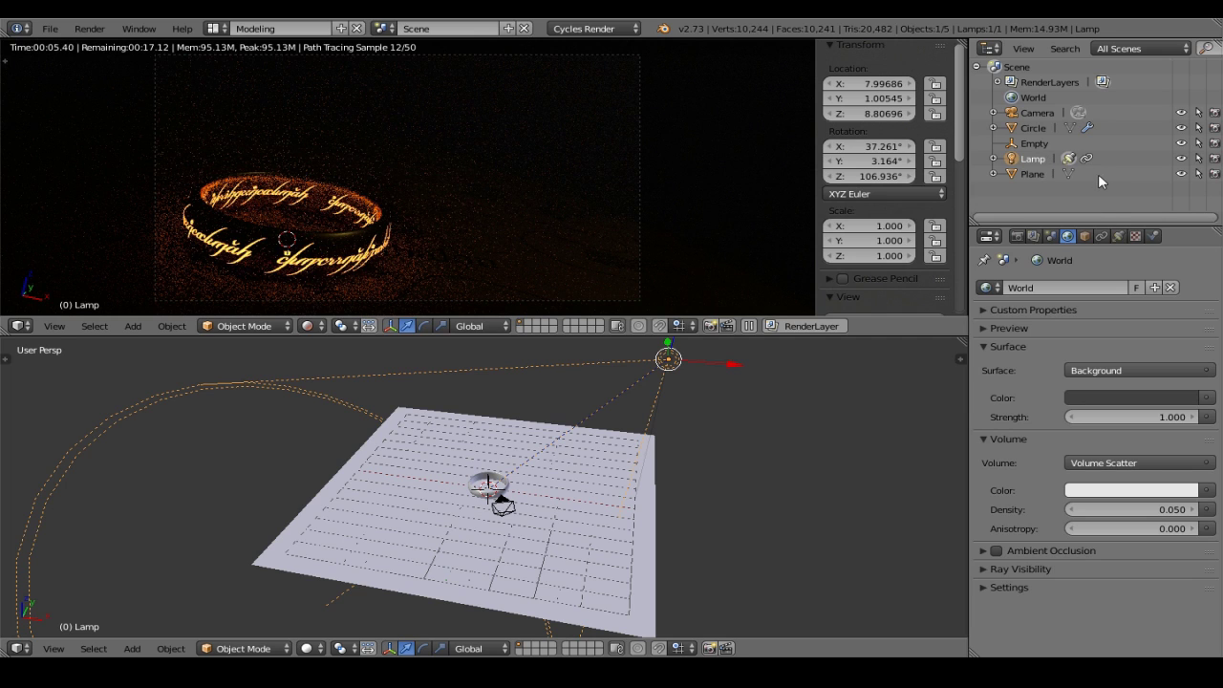
left_click(1118, 236)
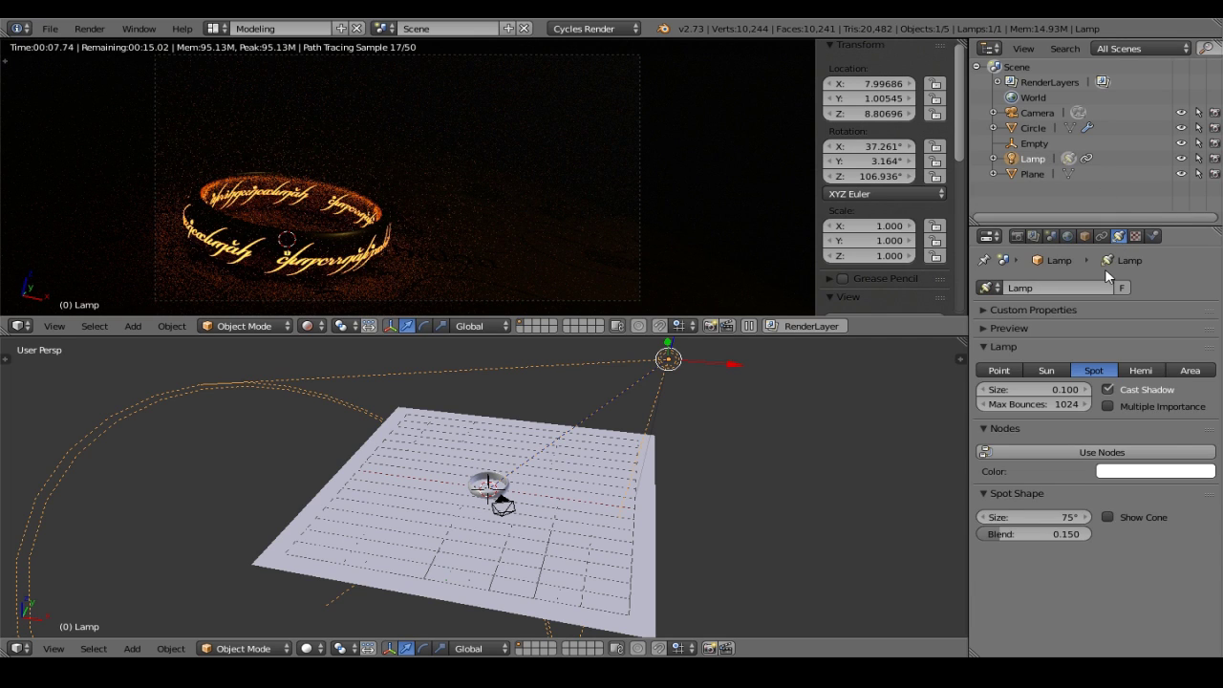
left_click(1099, 453)
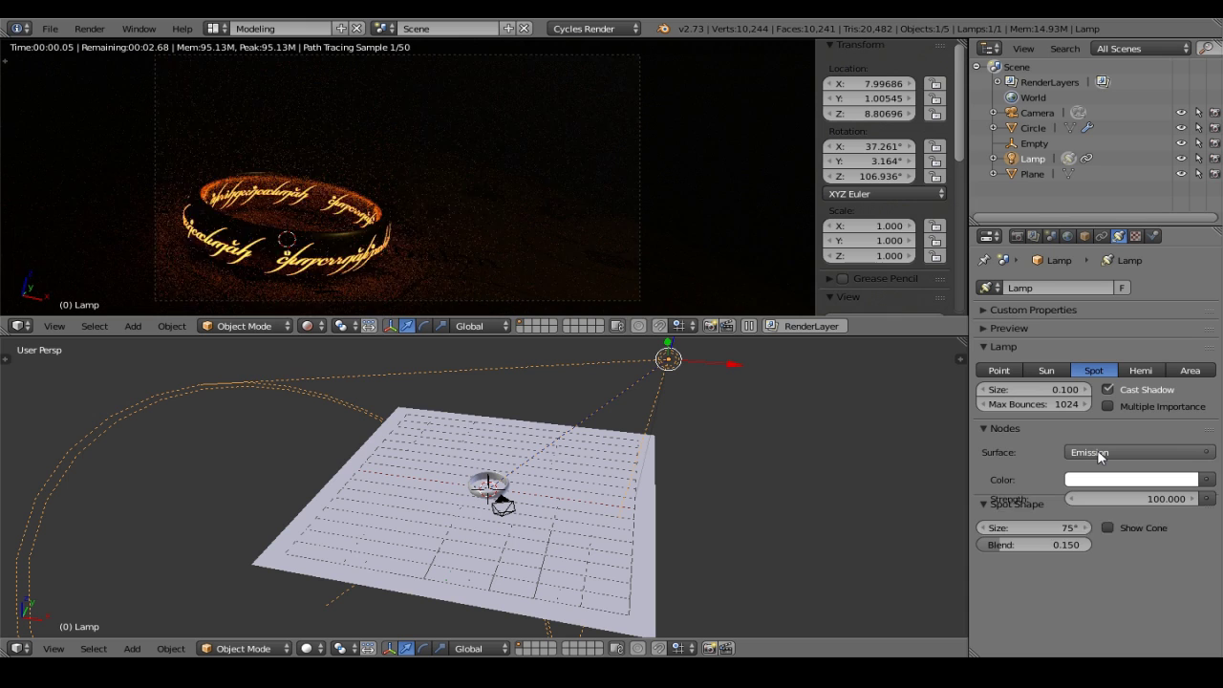
left_click(1106, 498)
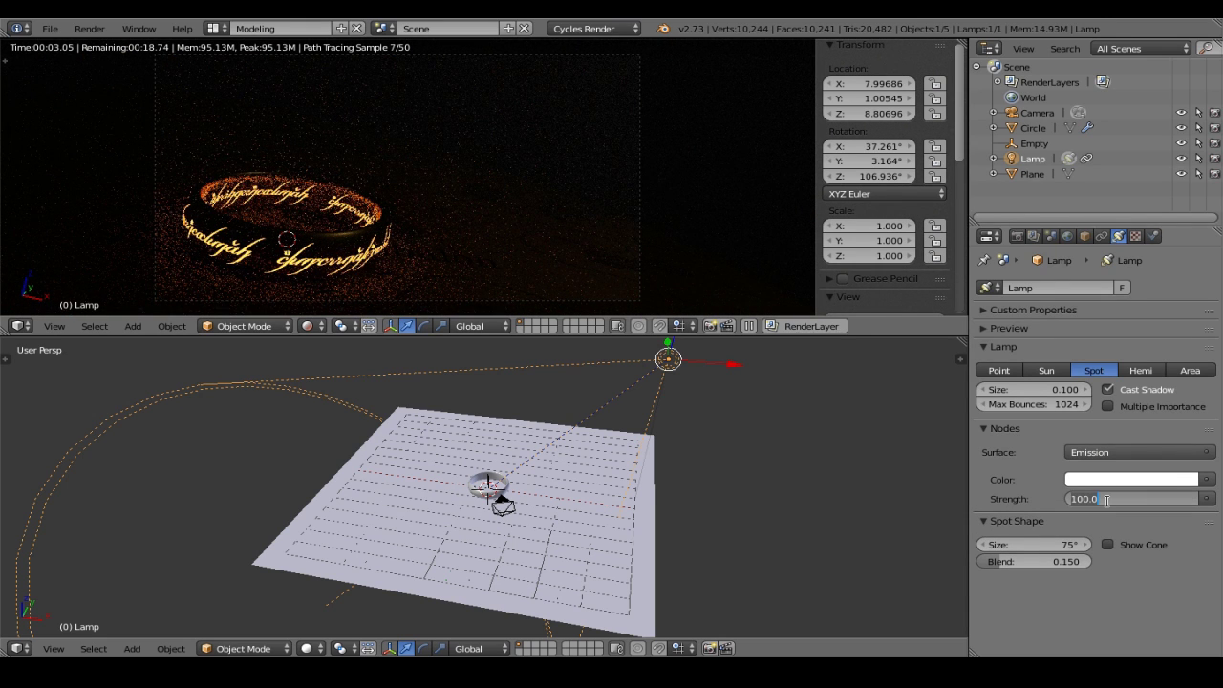
type("20000")
key("Return")
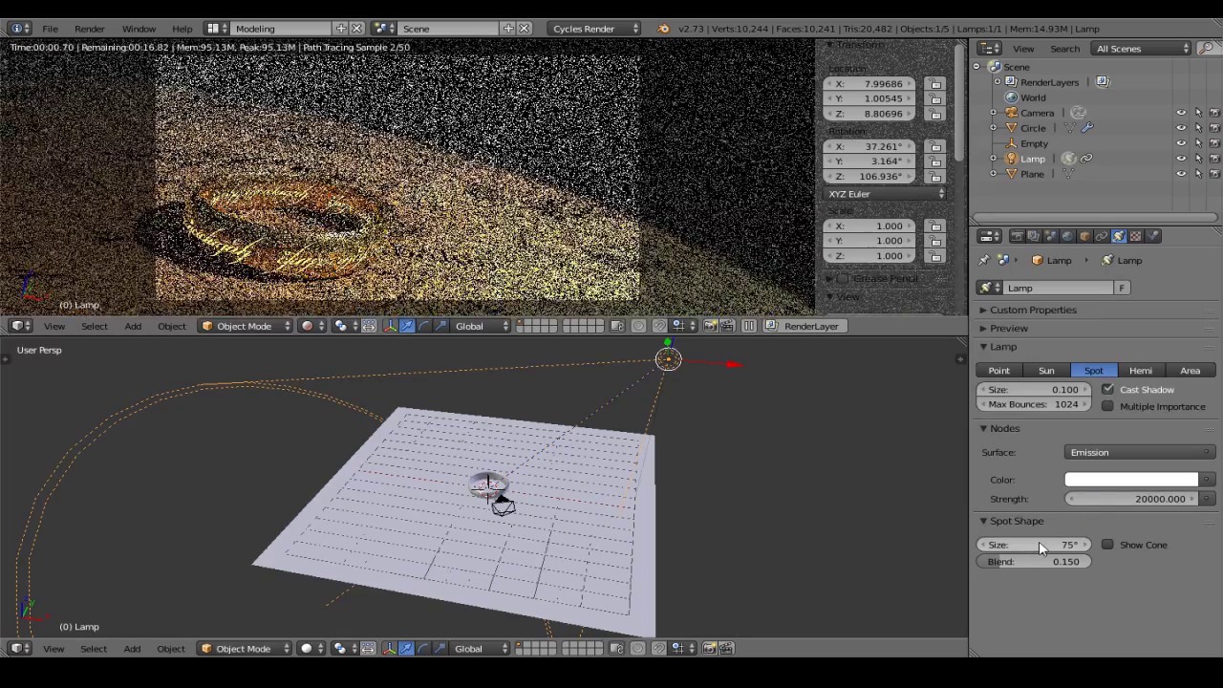
Narrow the spot cone to 40° with a 0.6 edge blend
left_click(1037, 542)
type("40")
key("Return")
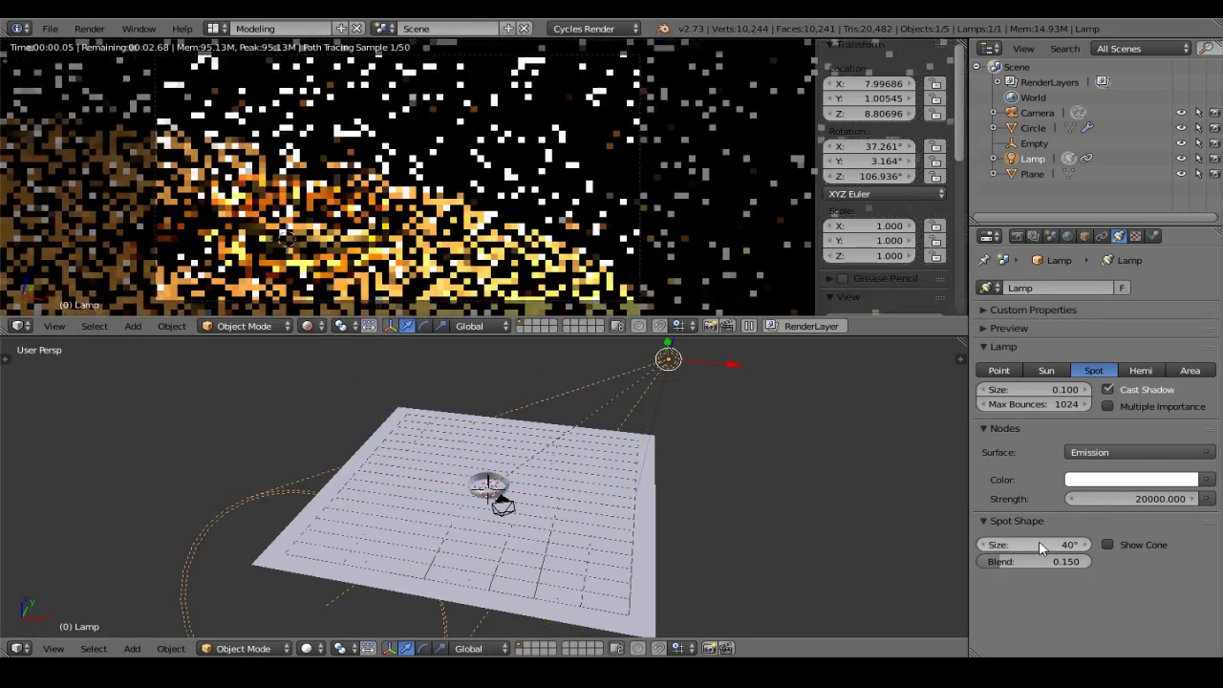
left_click(1041, 561)
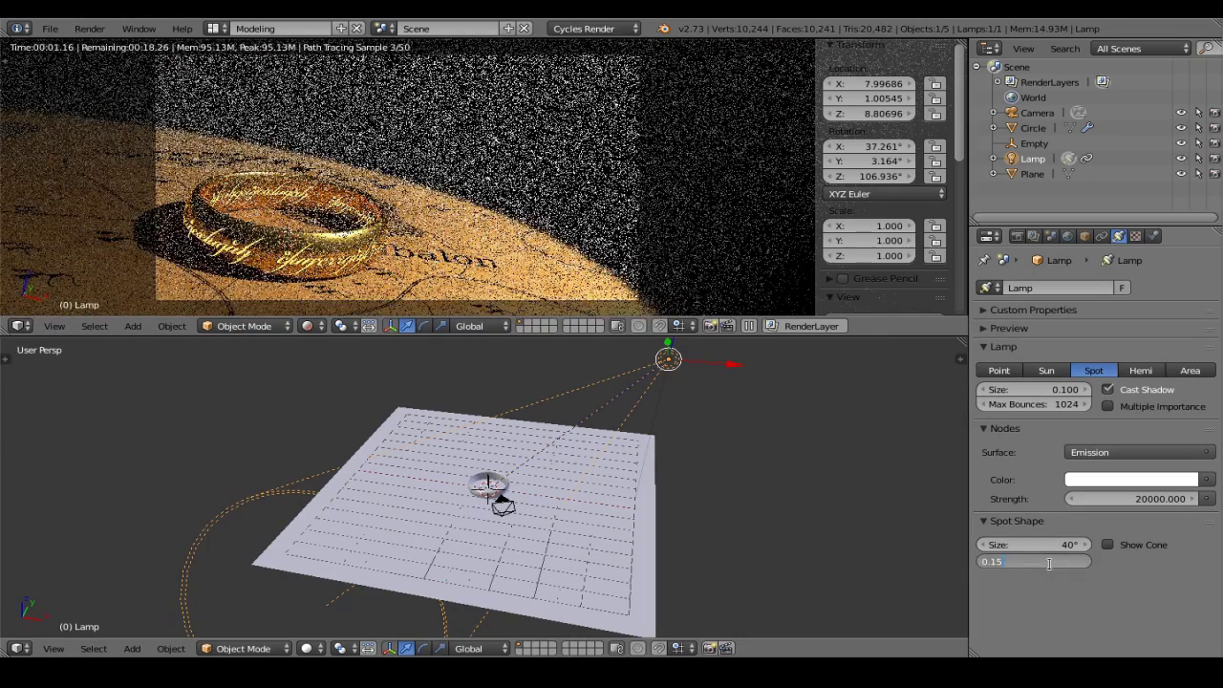
type("0.6")
key("Return")
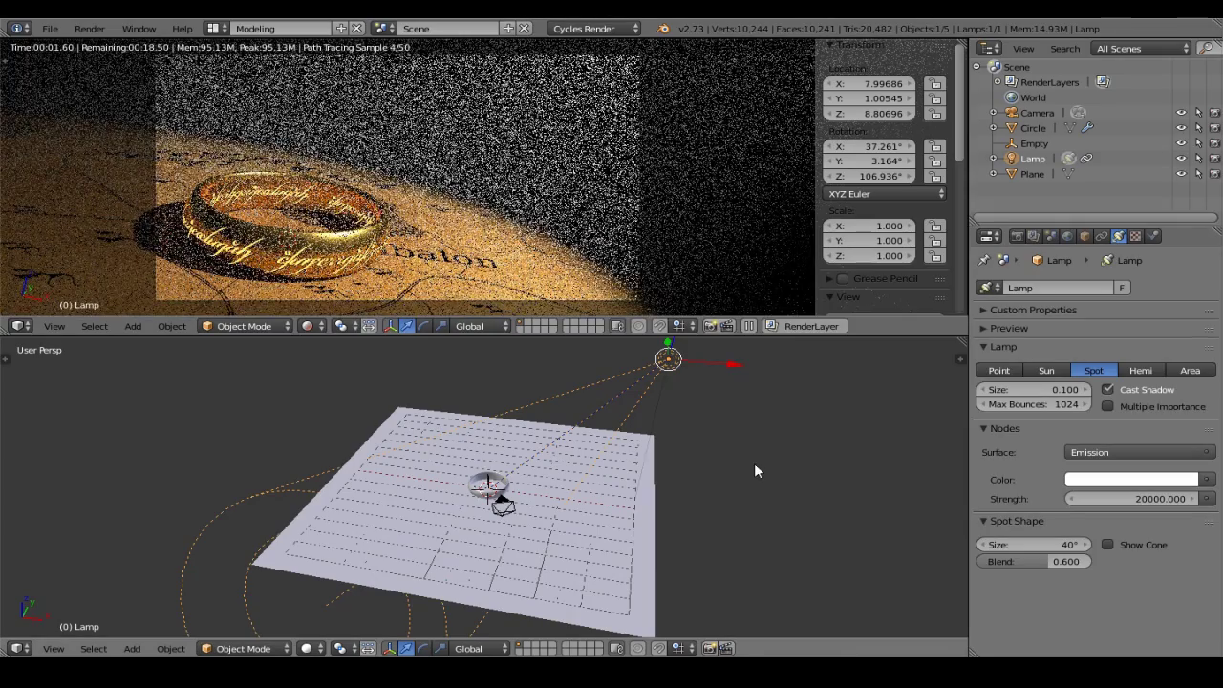
Reposition the spotlight in front view, then shift it along Y in top view
key("KP_1")
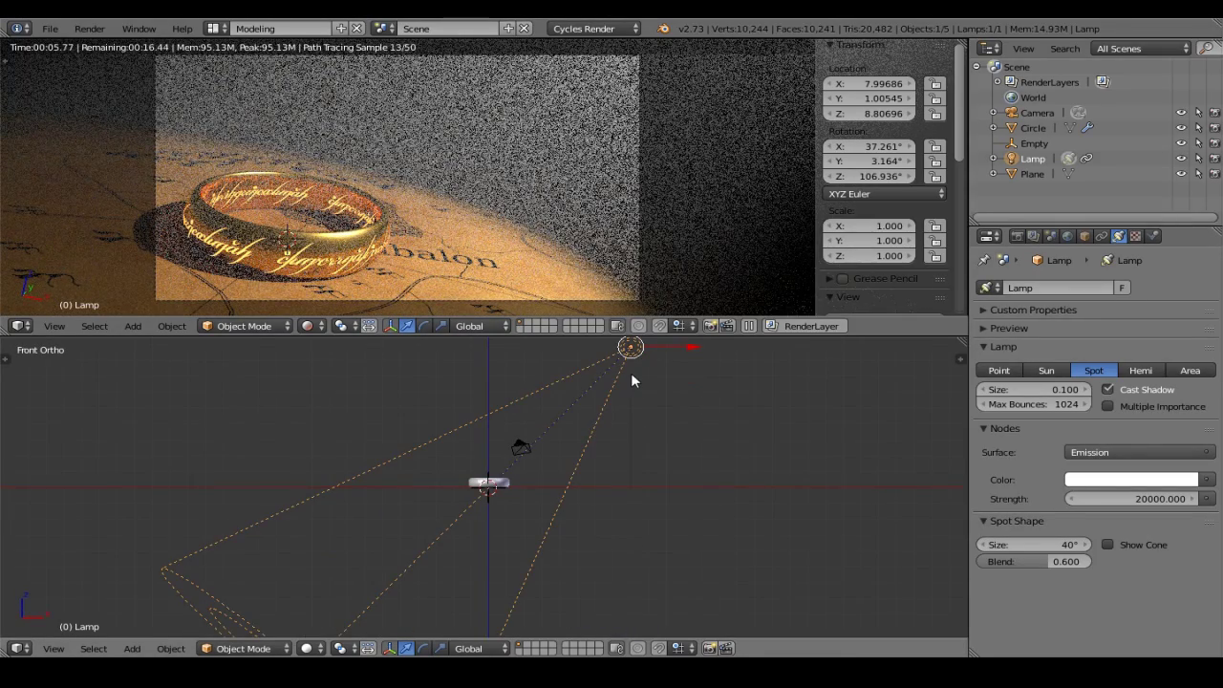
key("g")
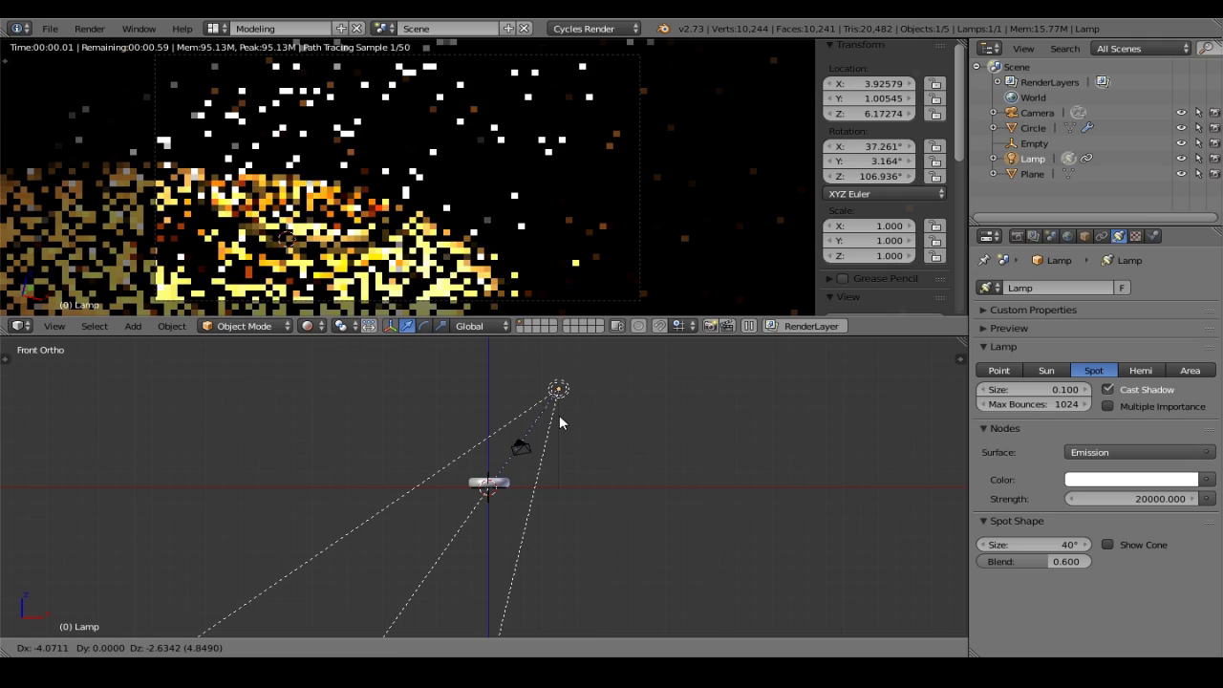
left_click(559, 415)
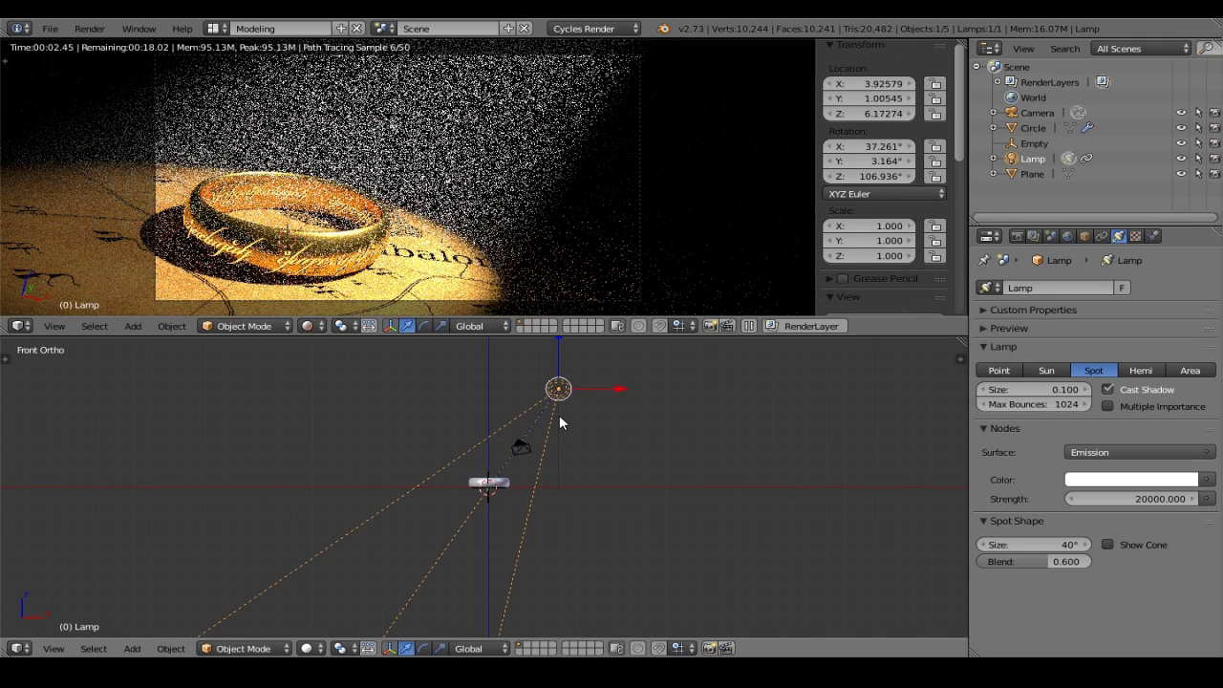
key("KP_7")
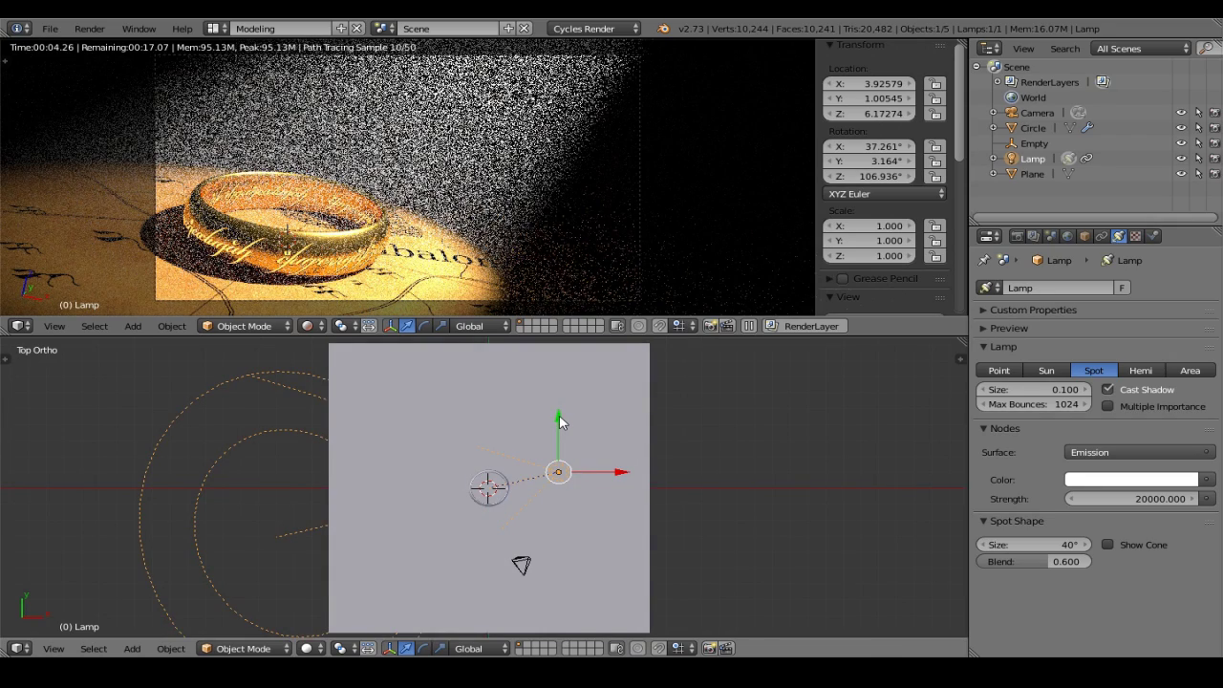
key("g")
key("y")
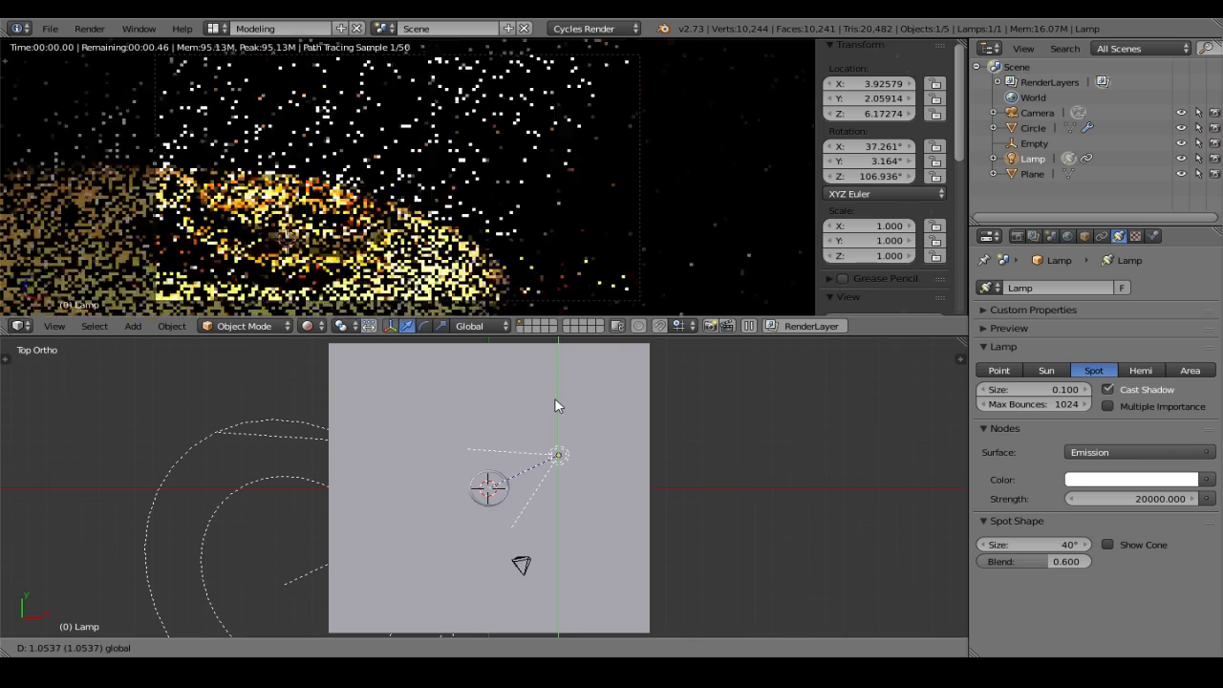
left_click(557, 405)
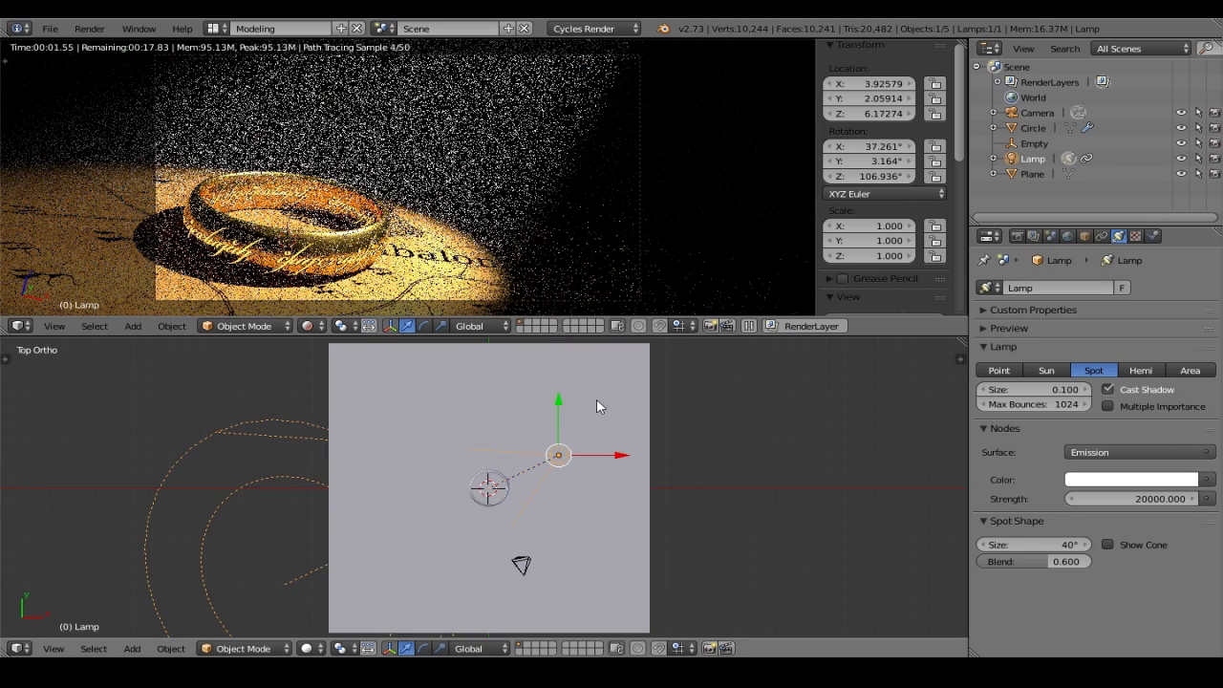
Move the tracked Empty beside the ring to about X 0.958, Y 0.766
left_click(1035, 144)
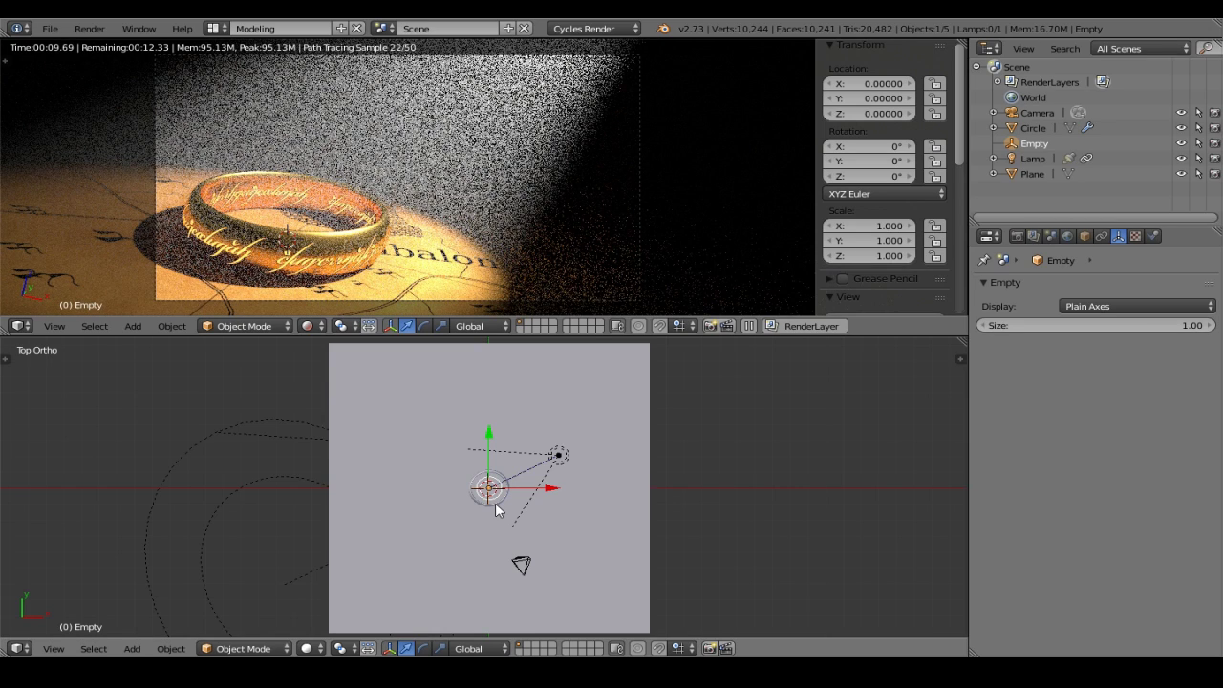
key("g")
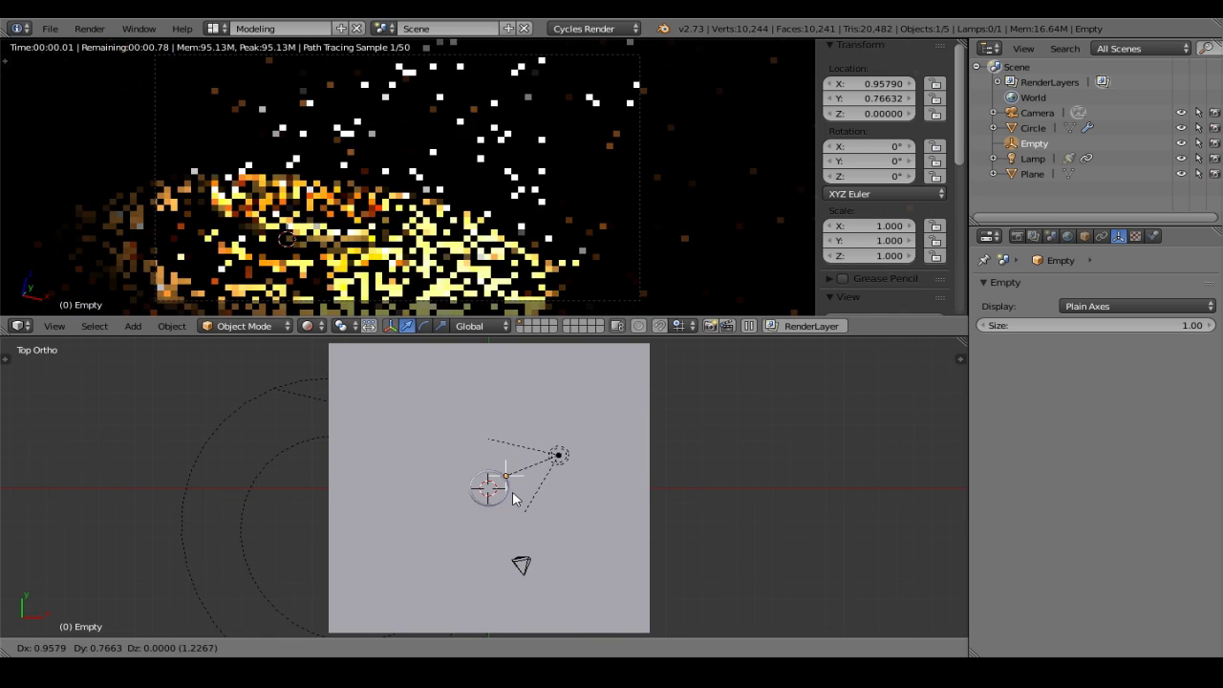
left_click(512, 491)
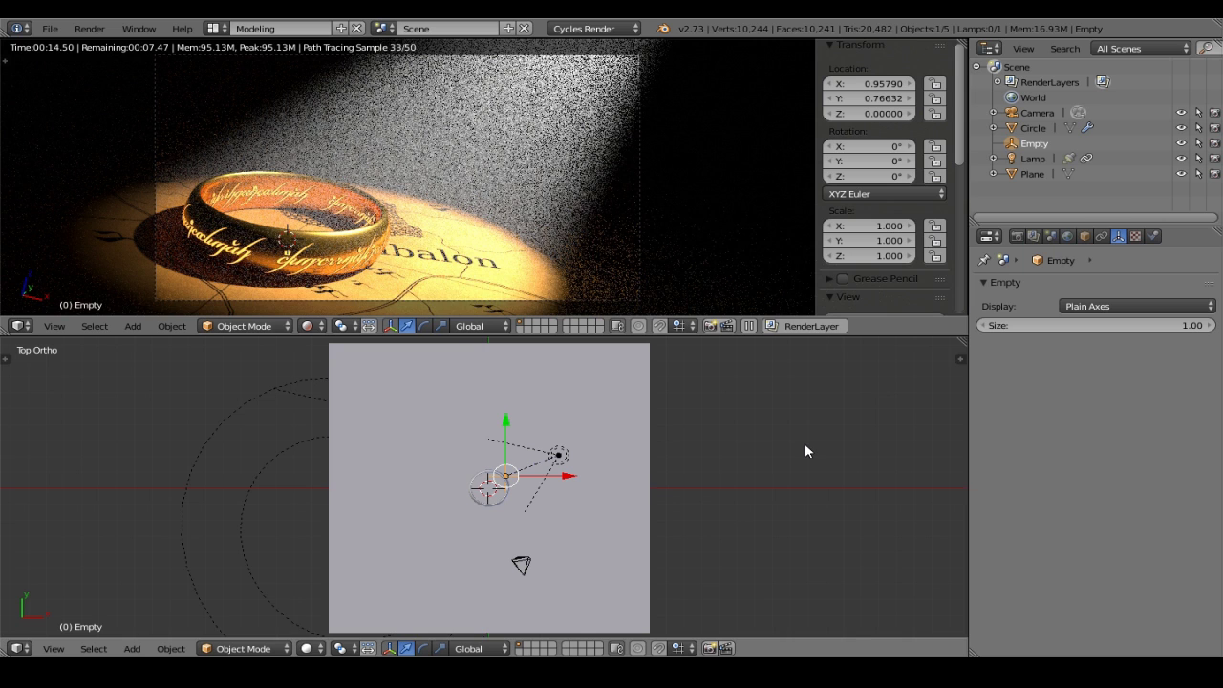
Restrict the render layer to the first scene layer and rename it Main
left_click(1033, 237)
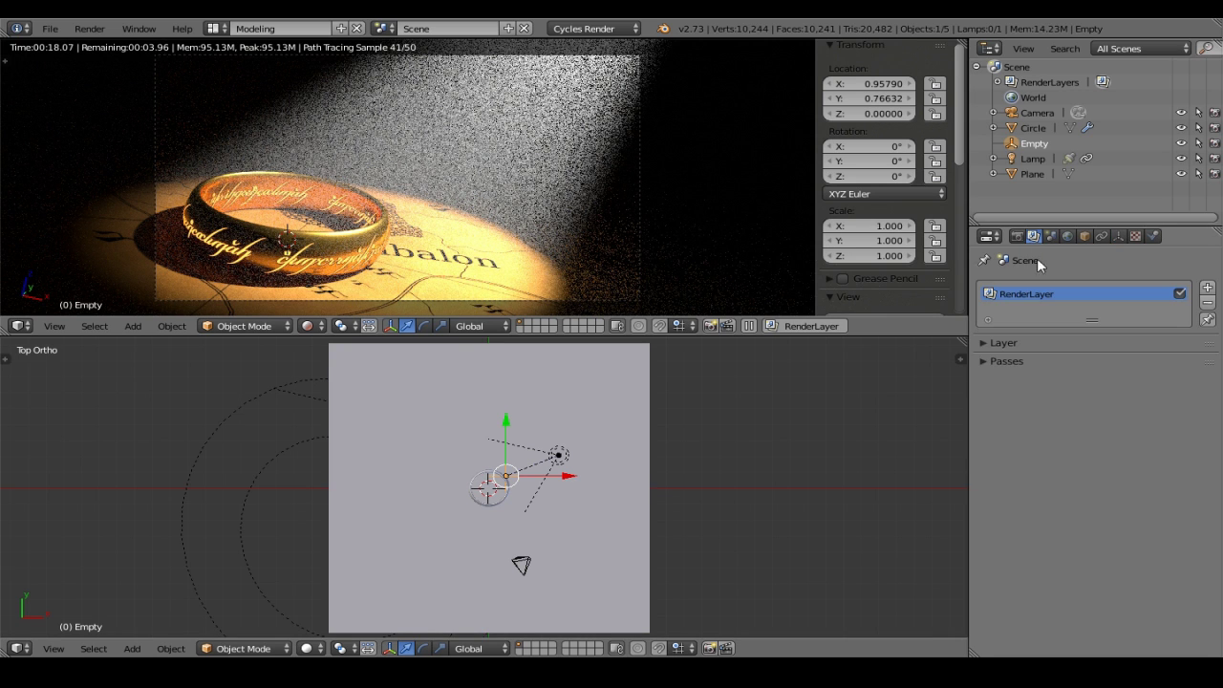
left_click(1042, 341)
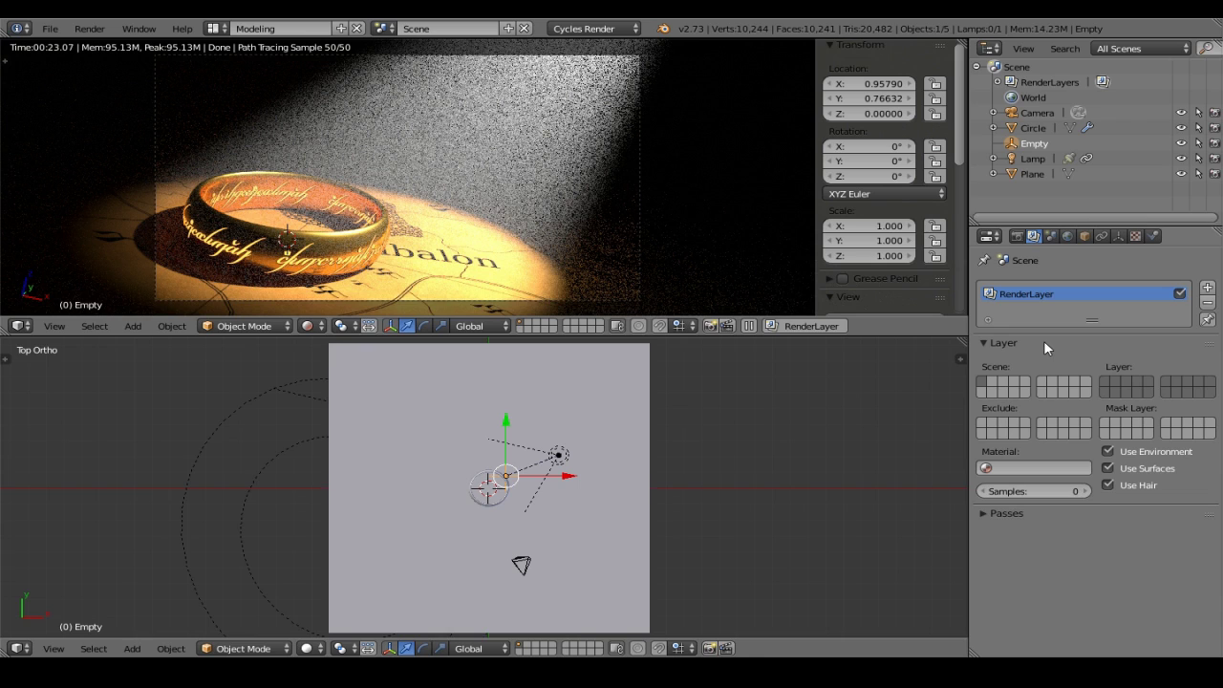
left_click(1101, 379)
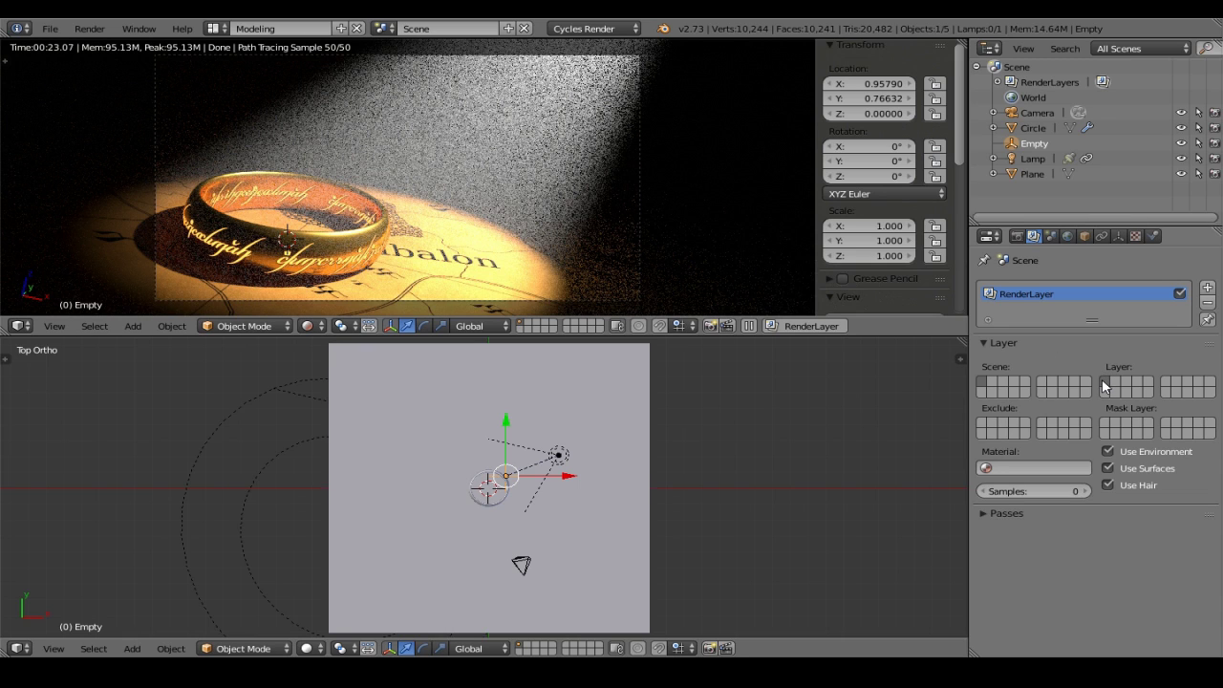
double_click(1060, 293)
type("Main")
key("Return")
Add a second render layer named Mask on its own layer, with Use Environment off
left_click(1207, 287)
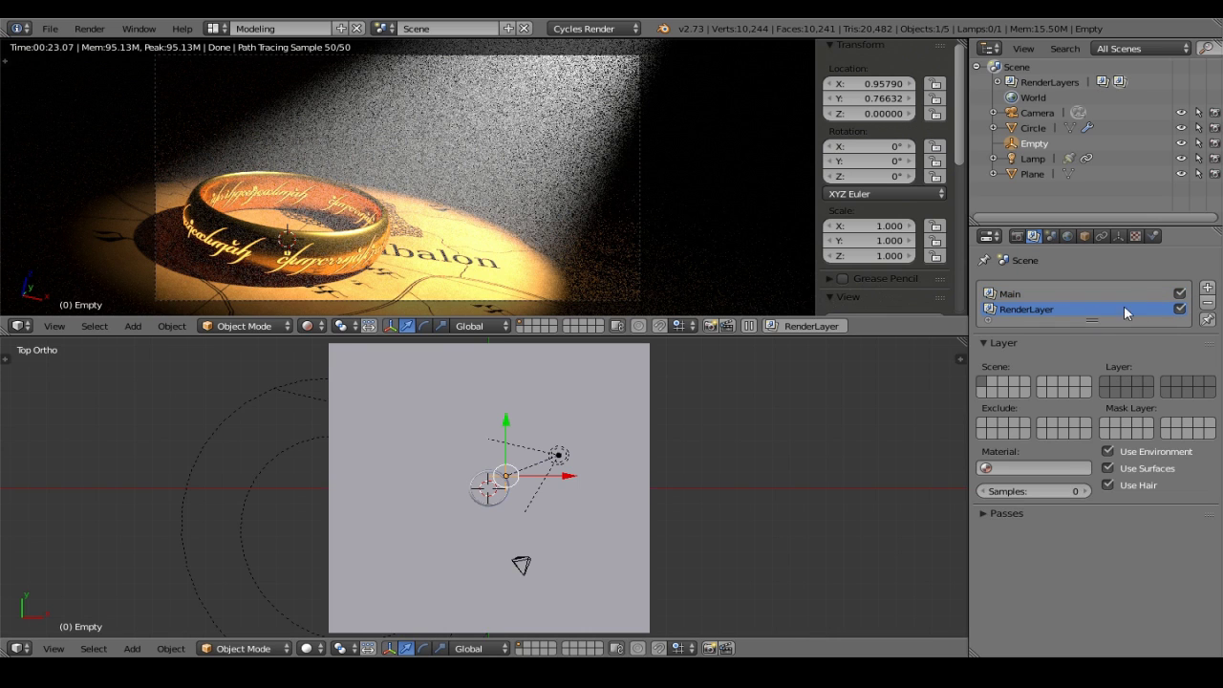
double_click(1072, 308)
type("Mask")
key("Return")
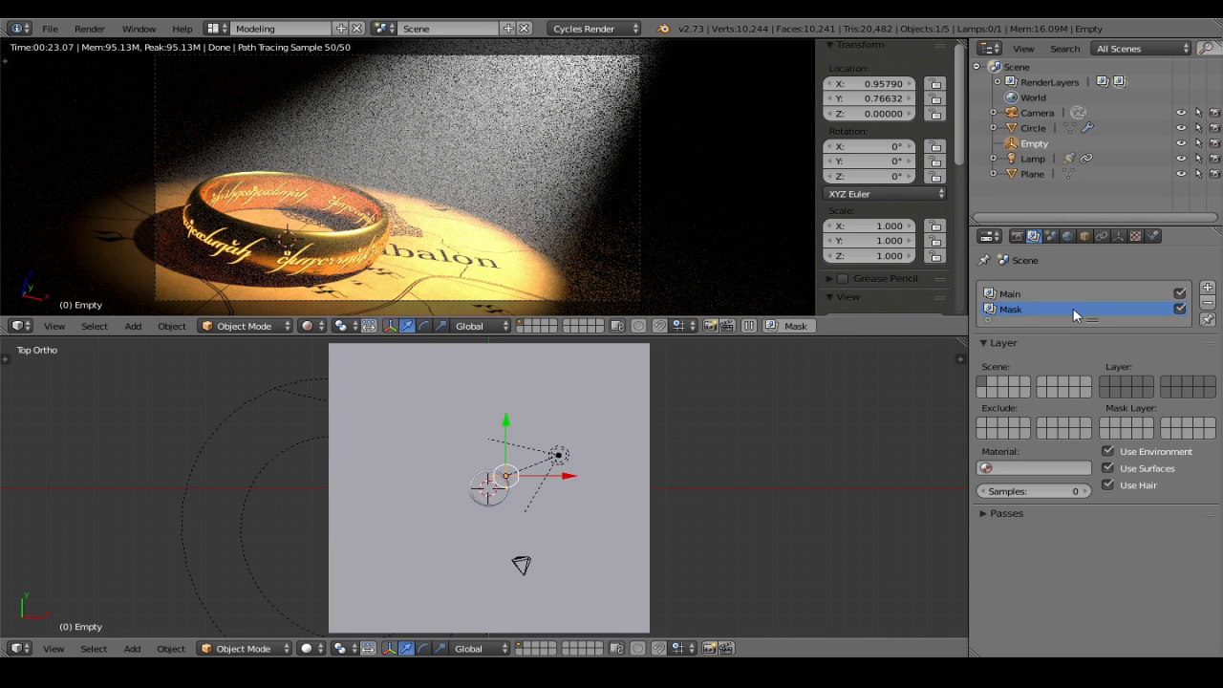
left_click(1112, 380)
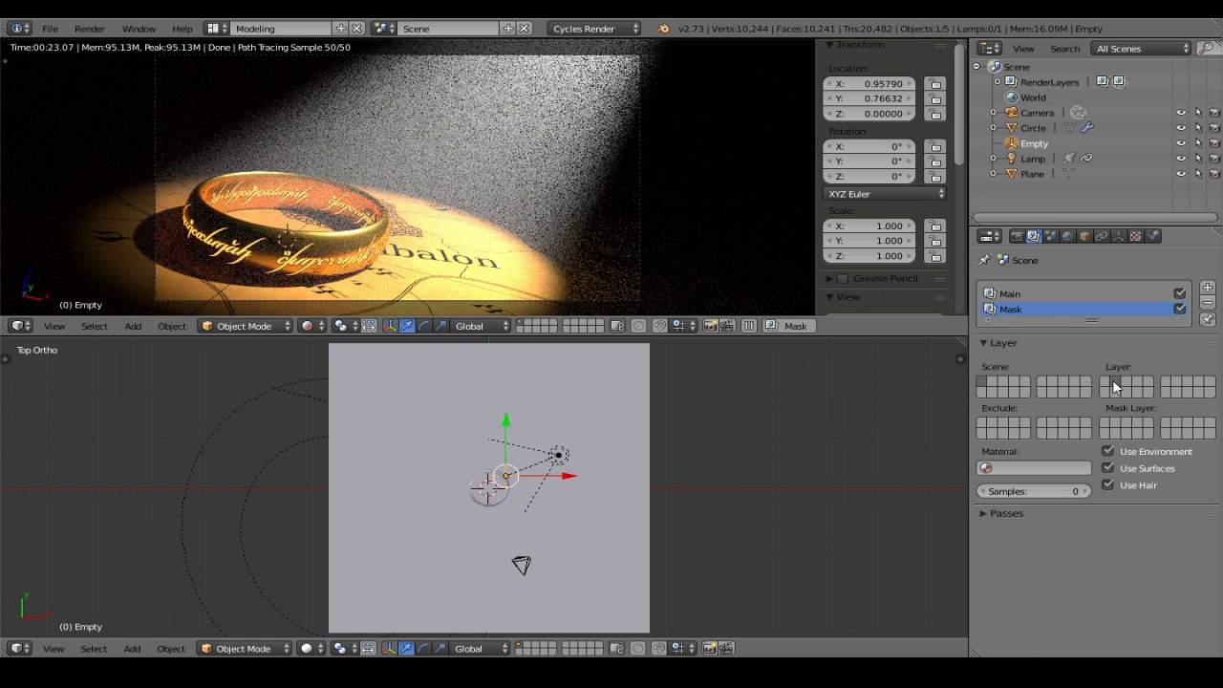
left_click(1155, 450)
Duplicate the ring in place and move the copy to its own layer, showing only that layer
right_click(318, 255)
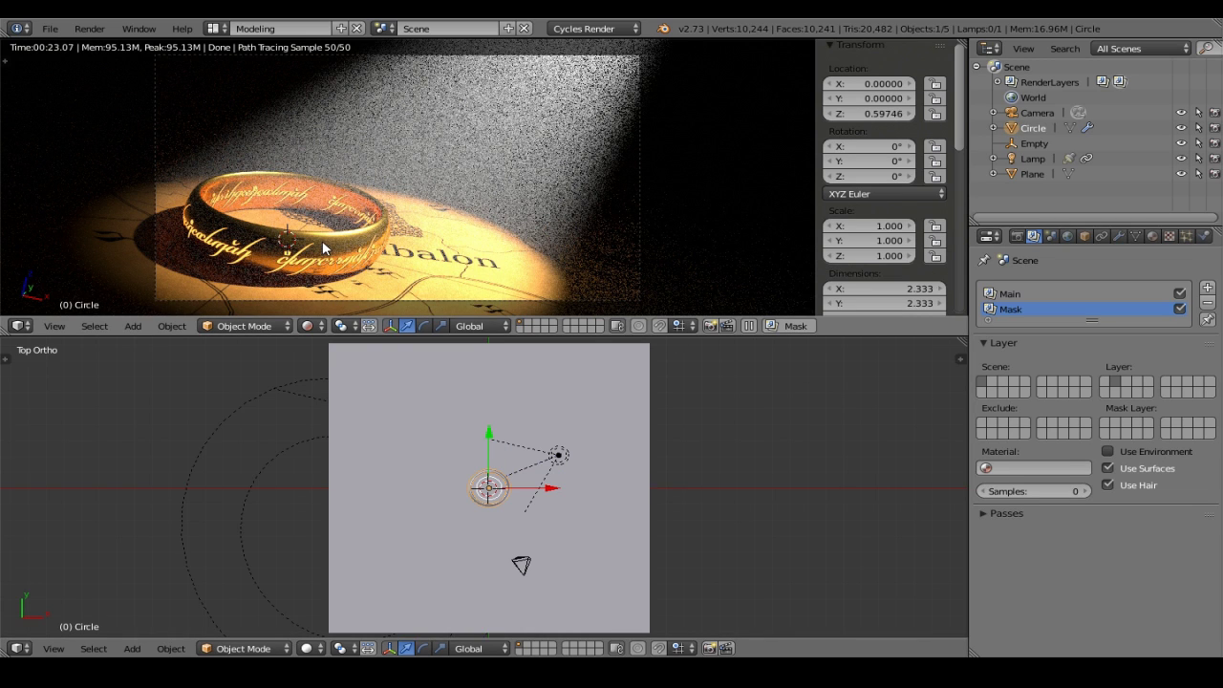
key("shift+d")
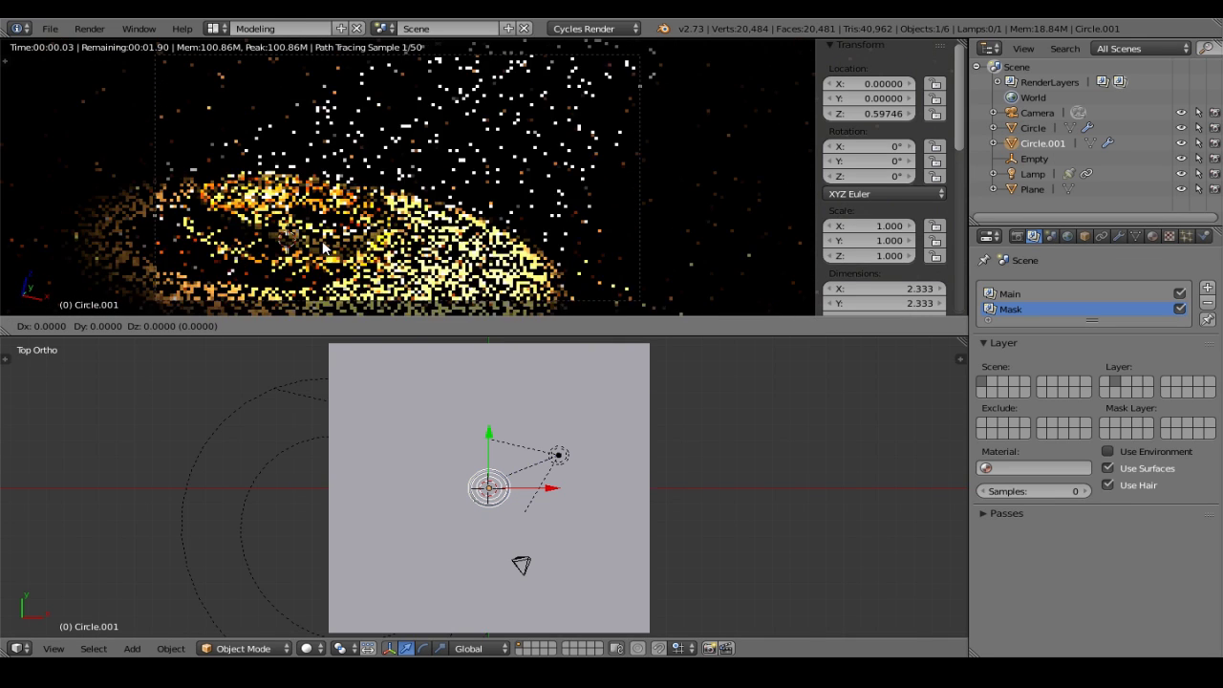
right_click(323, 247)
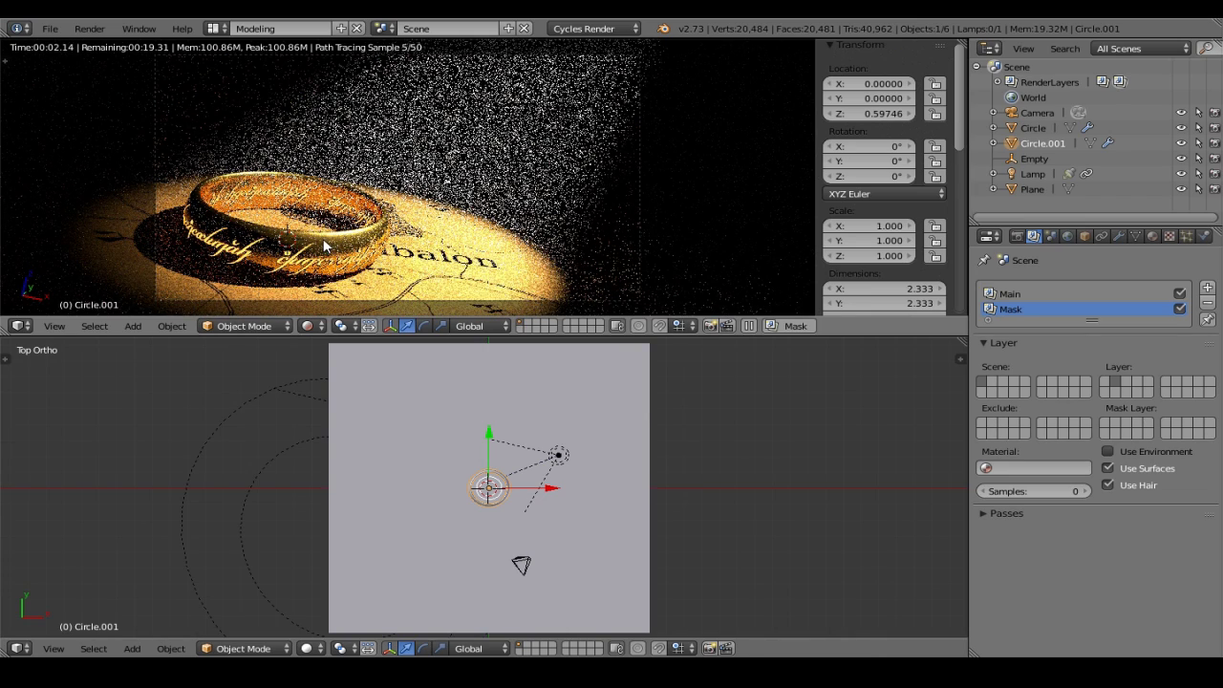
key("m")
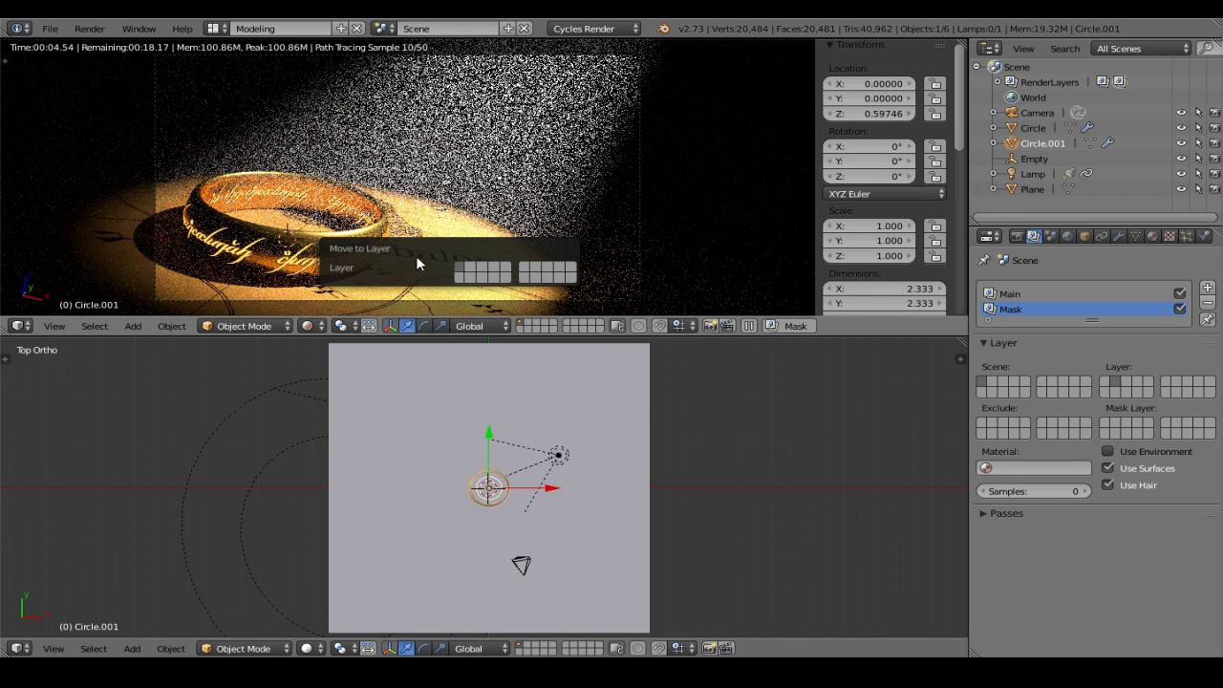
left_click(467, 271)
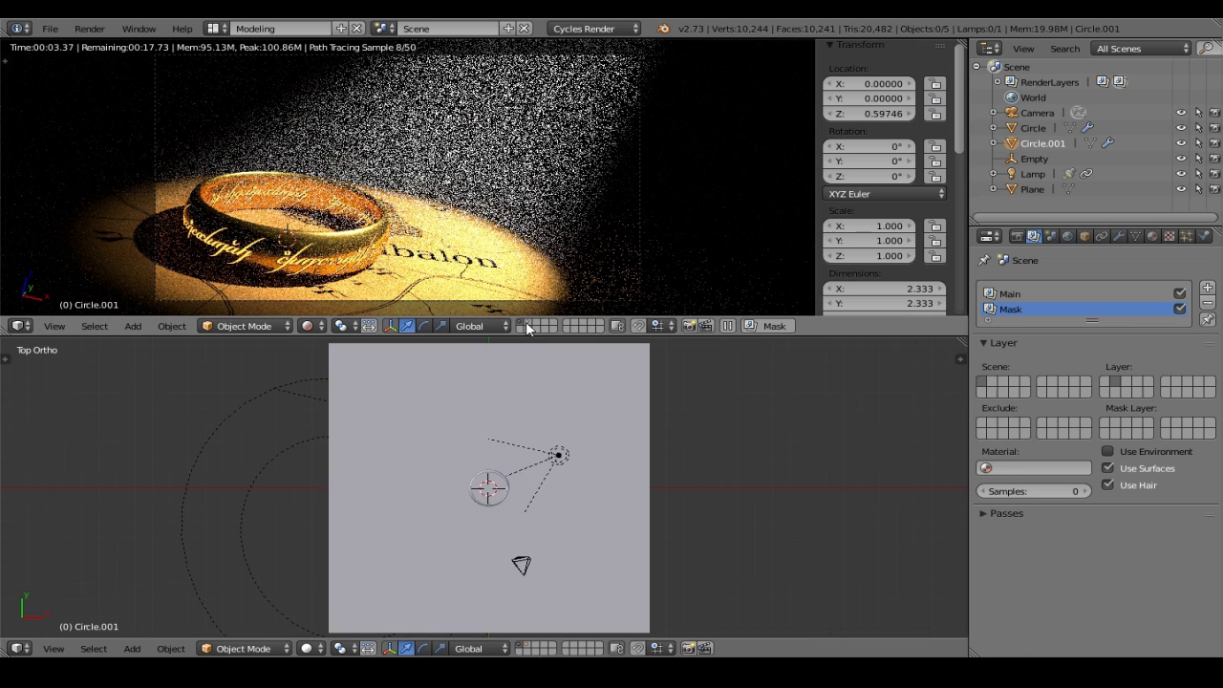
left_click(571, 330)
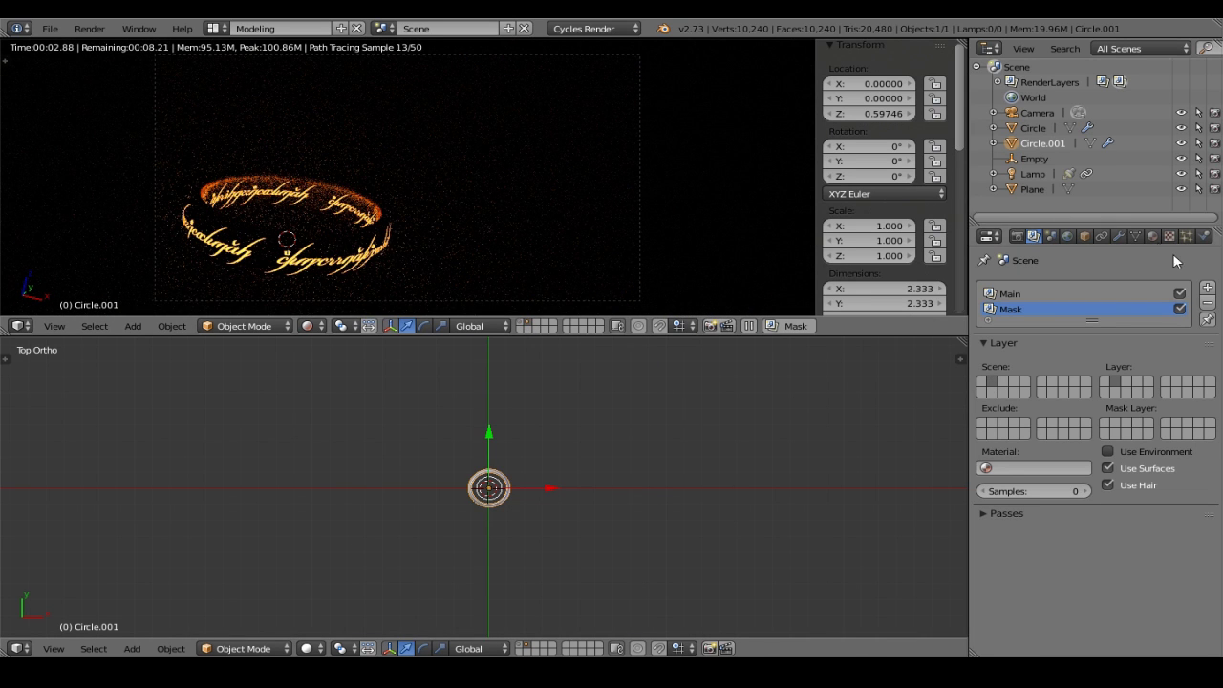
Give the ring copy a new unshared material with a Mix Shader surface
left_click(1153, 235)
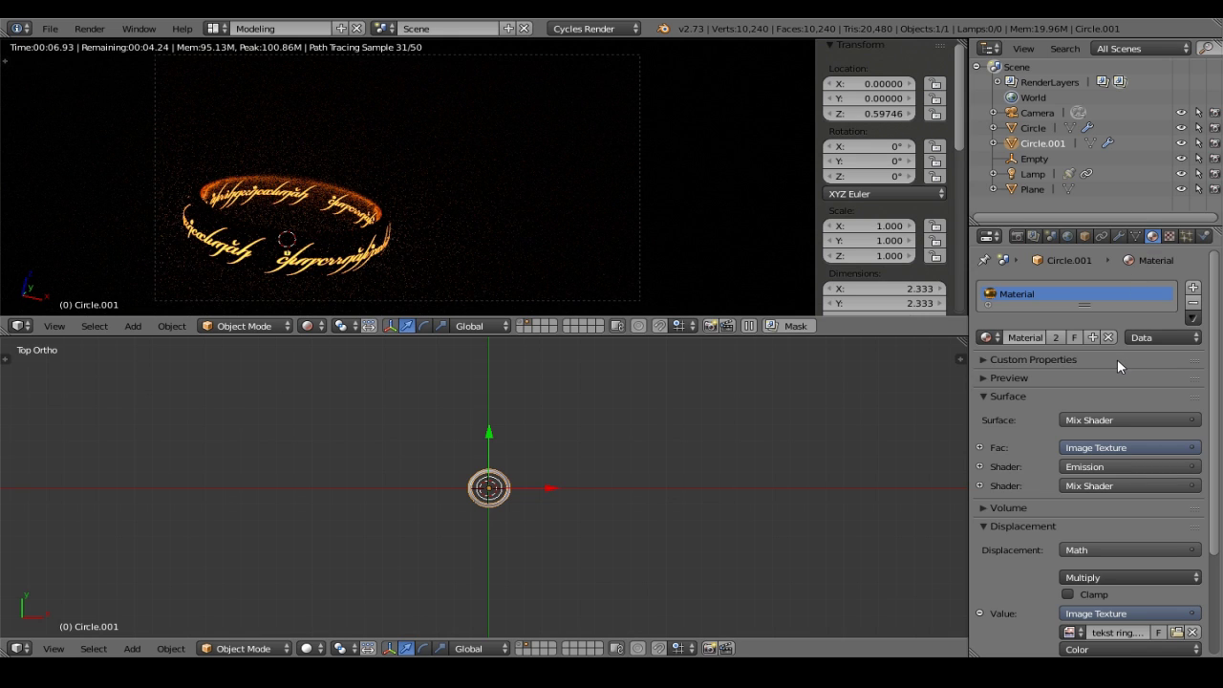
left_click(1107, 336)
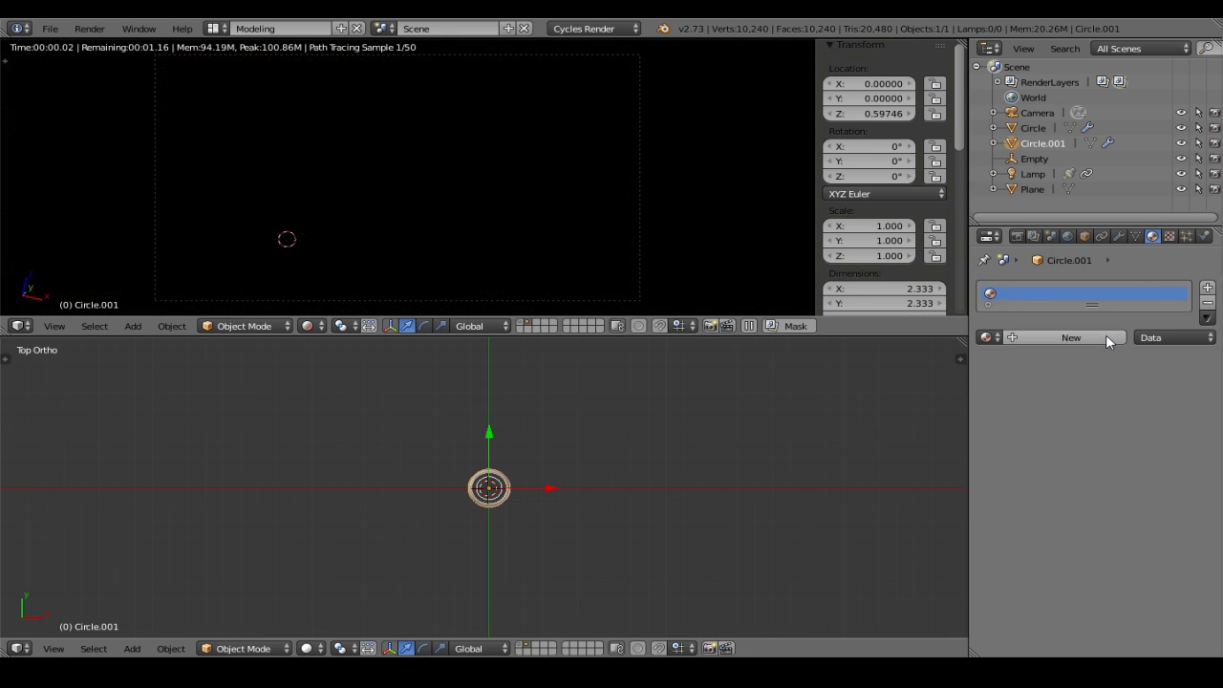
left_click(1074, 341)
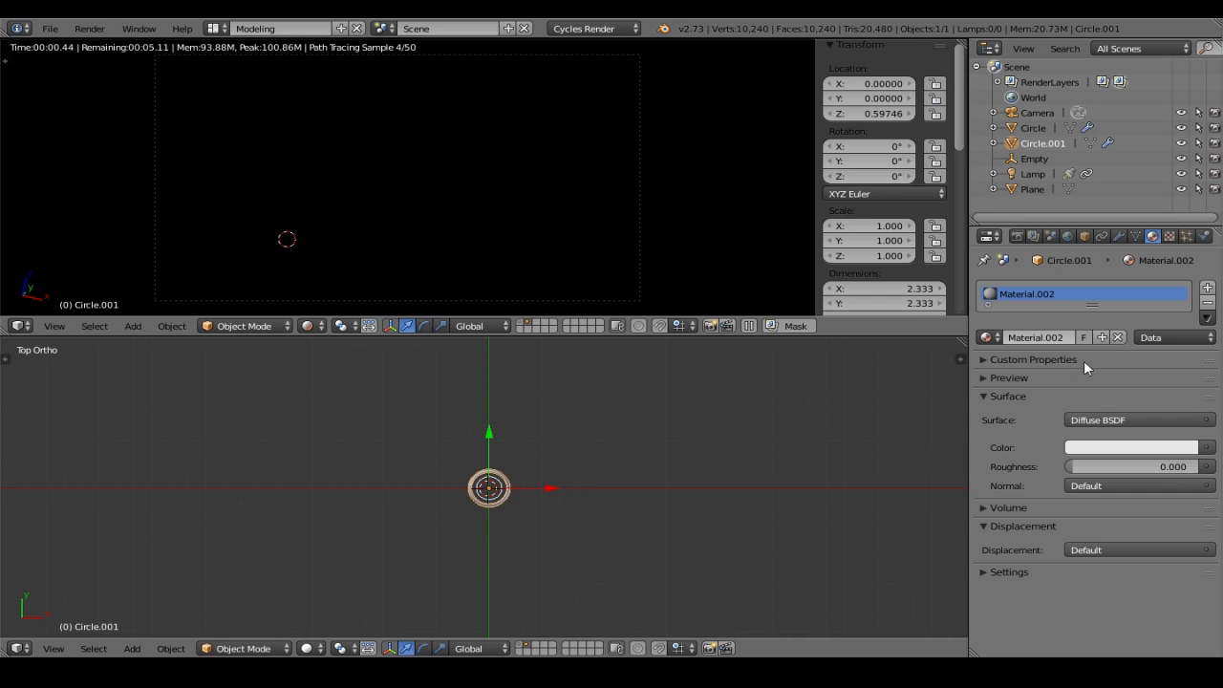
left_click(1118, 421)
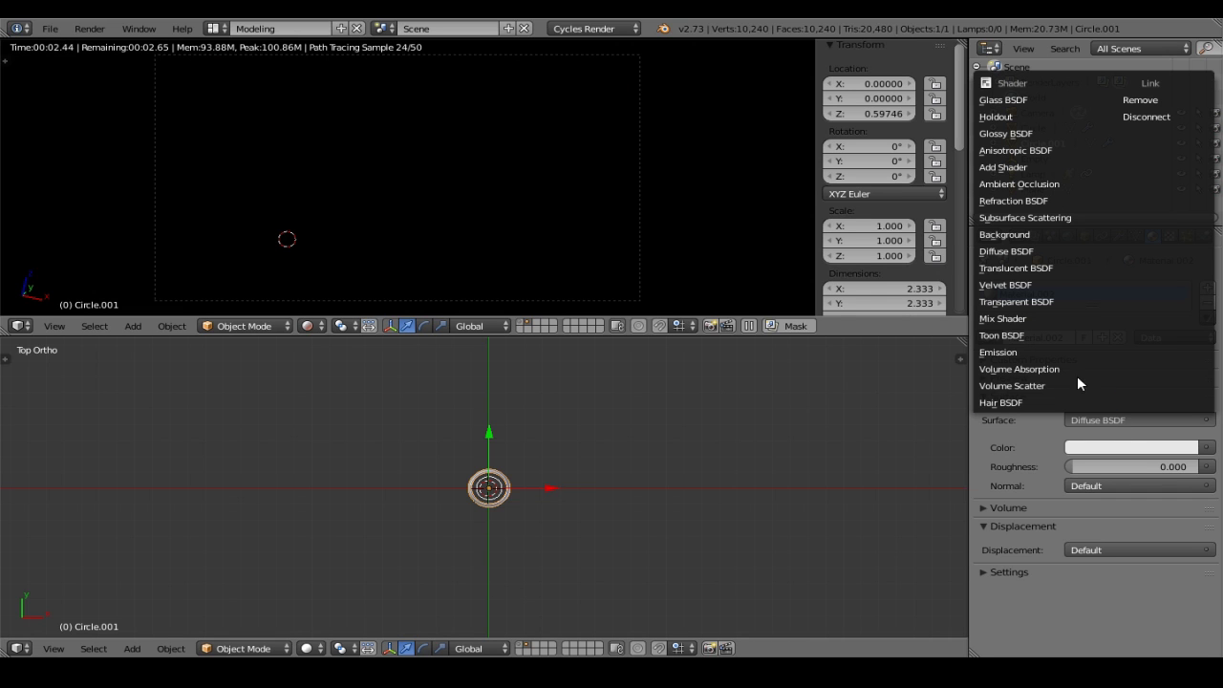
left_click(1029, 321)
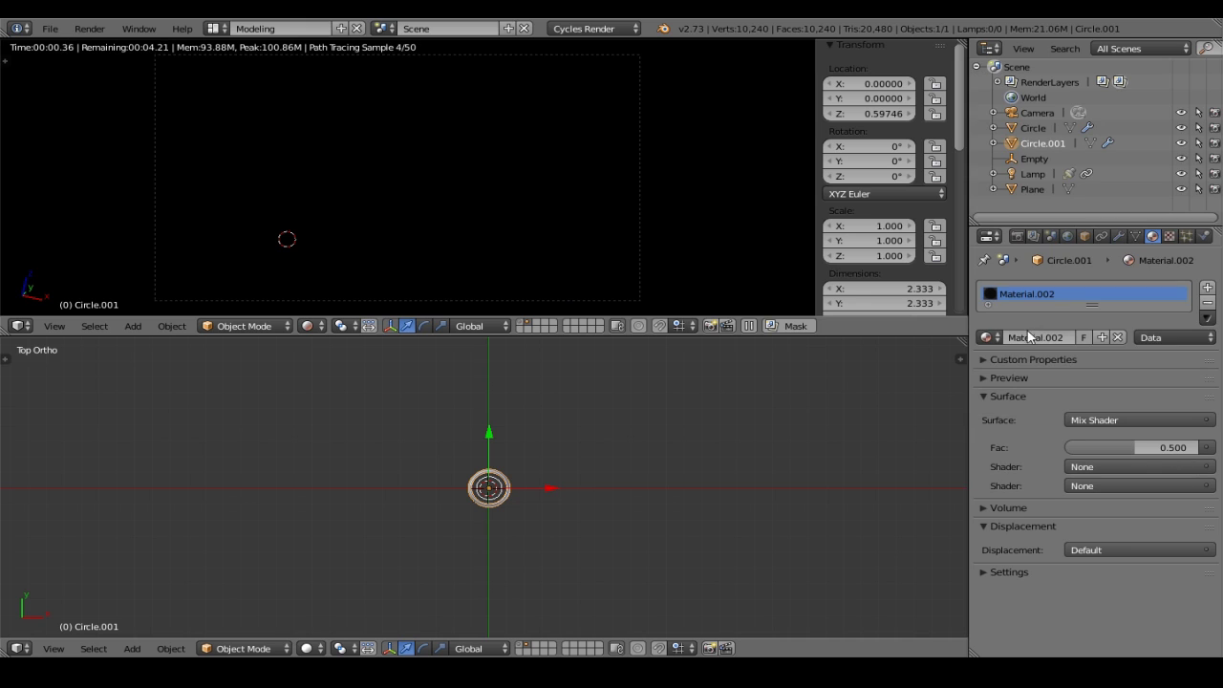
Set the second mix input to bright white Emission and drive Fac with Is Camera Ray
left_click(1094, 488)
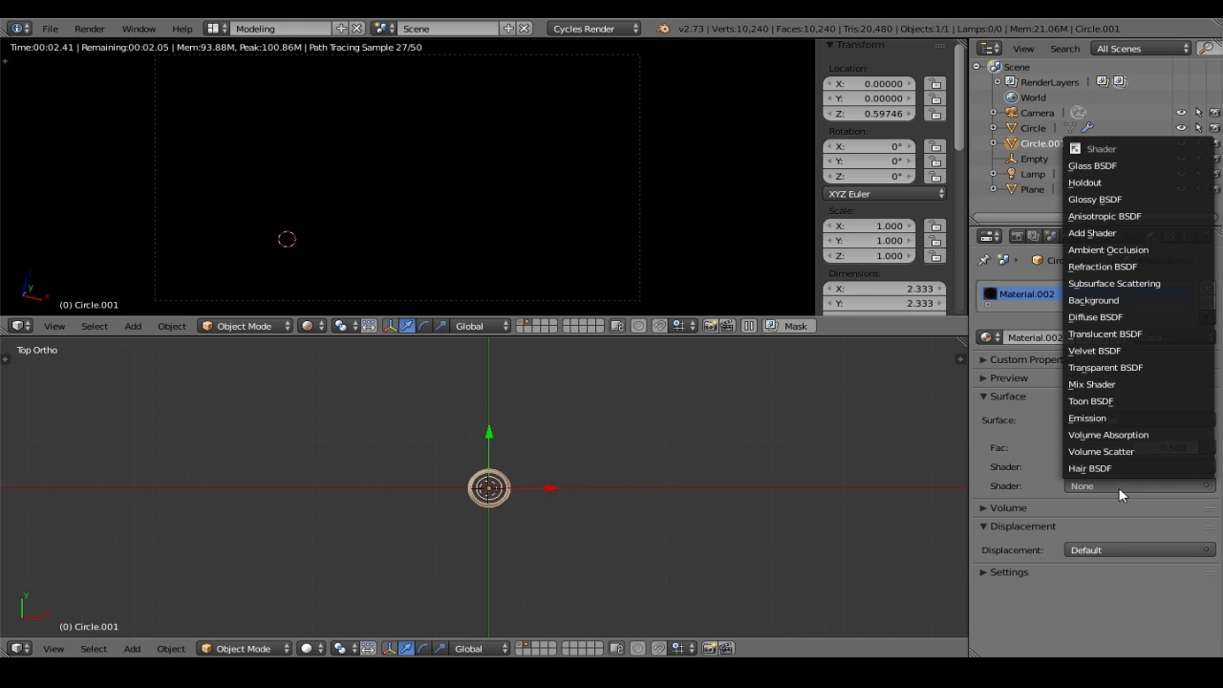
left_click(1093, 420)
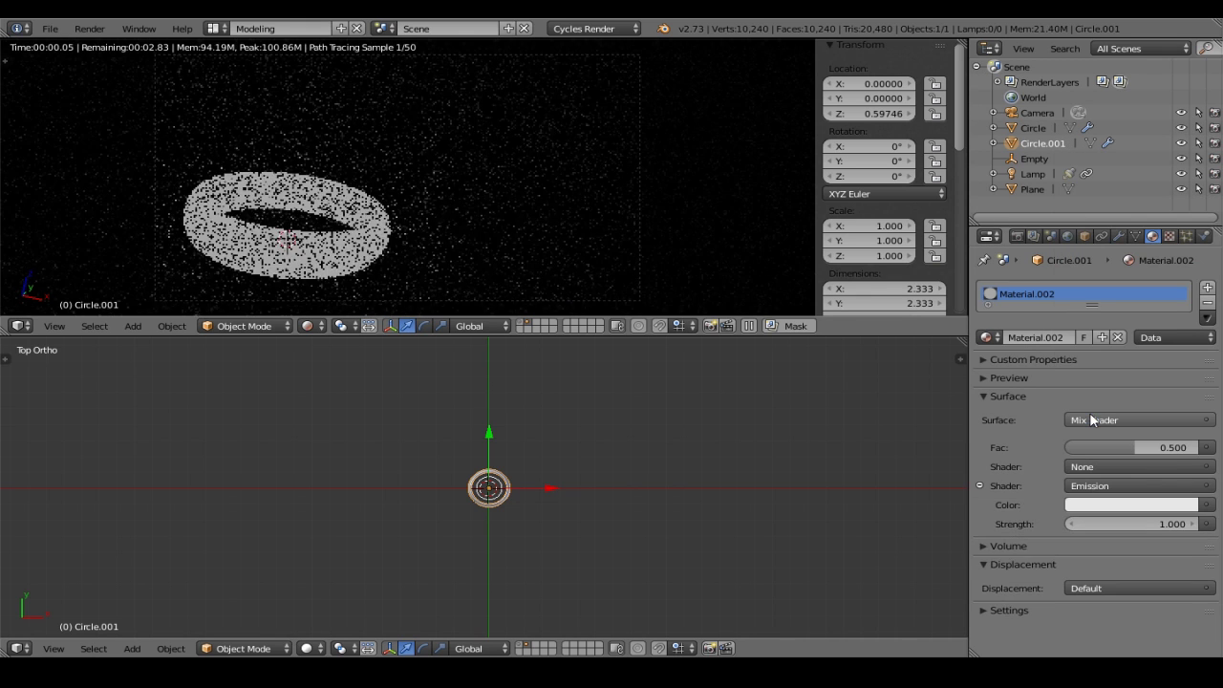
left_click(1131, 511)
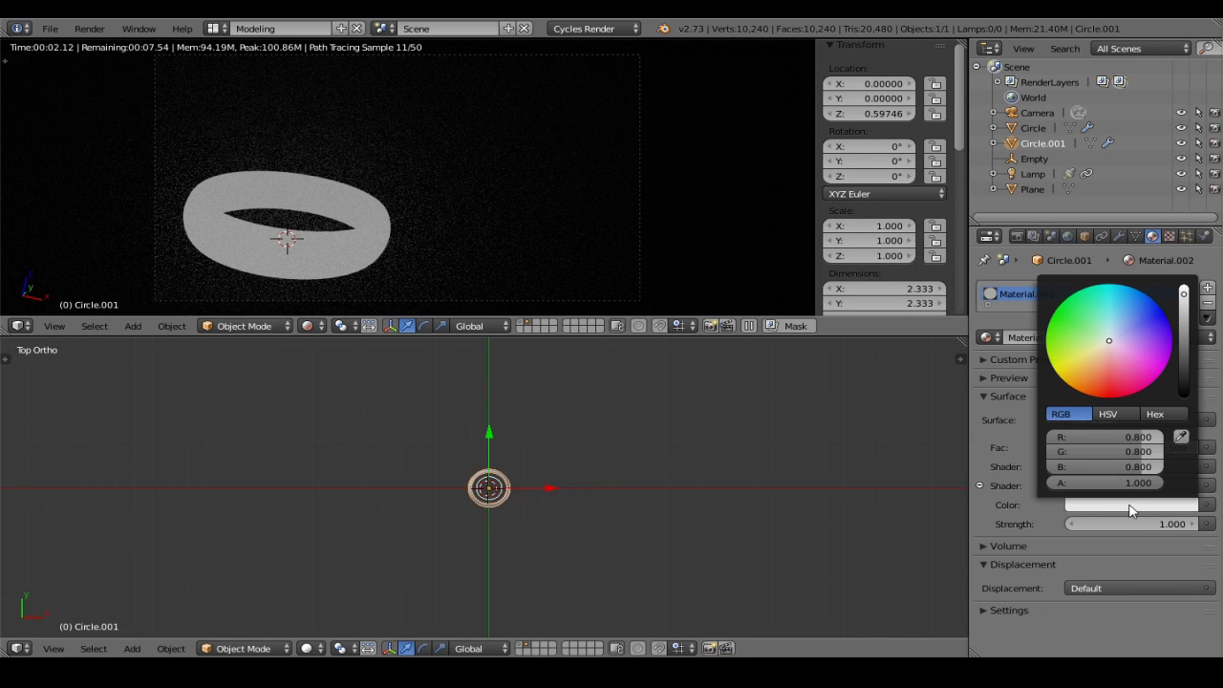
left_click_drag(1185, 304, 1185, 290)
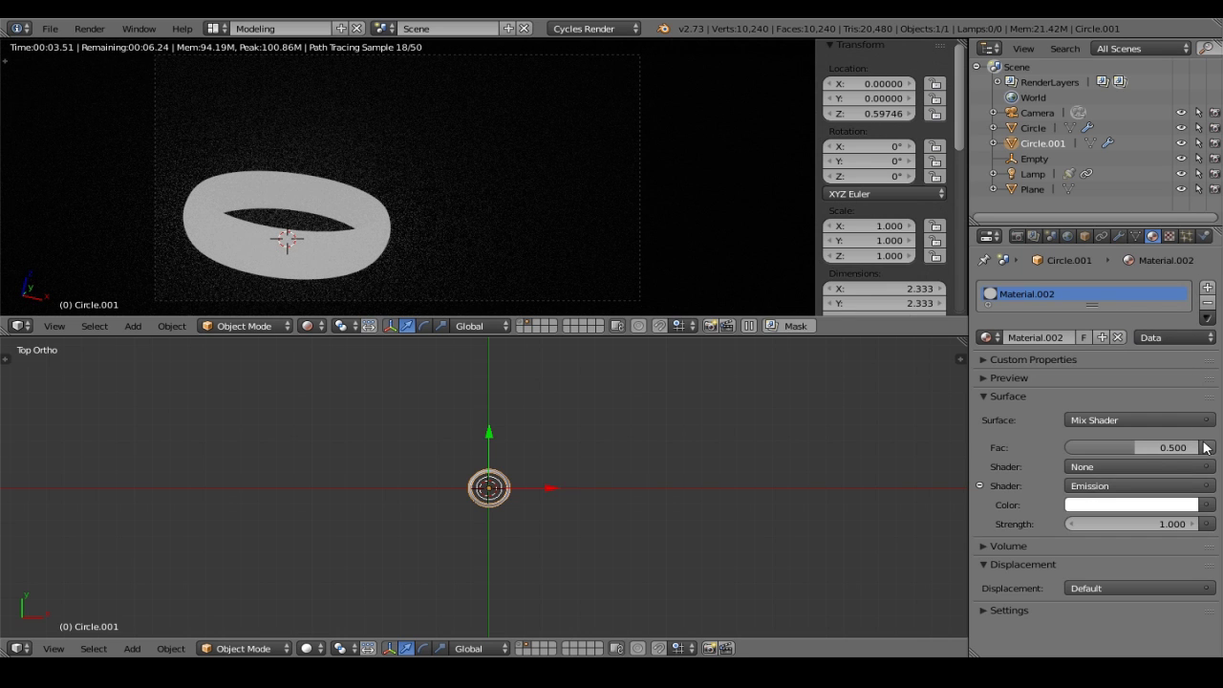
left_click(1205, 446)
mouse_move(842, 28)
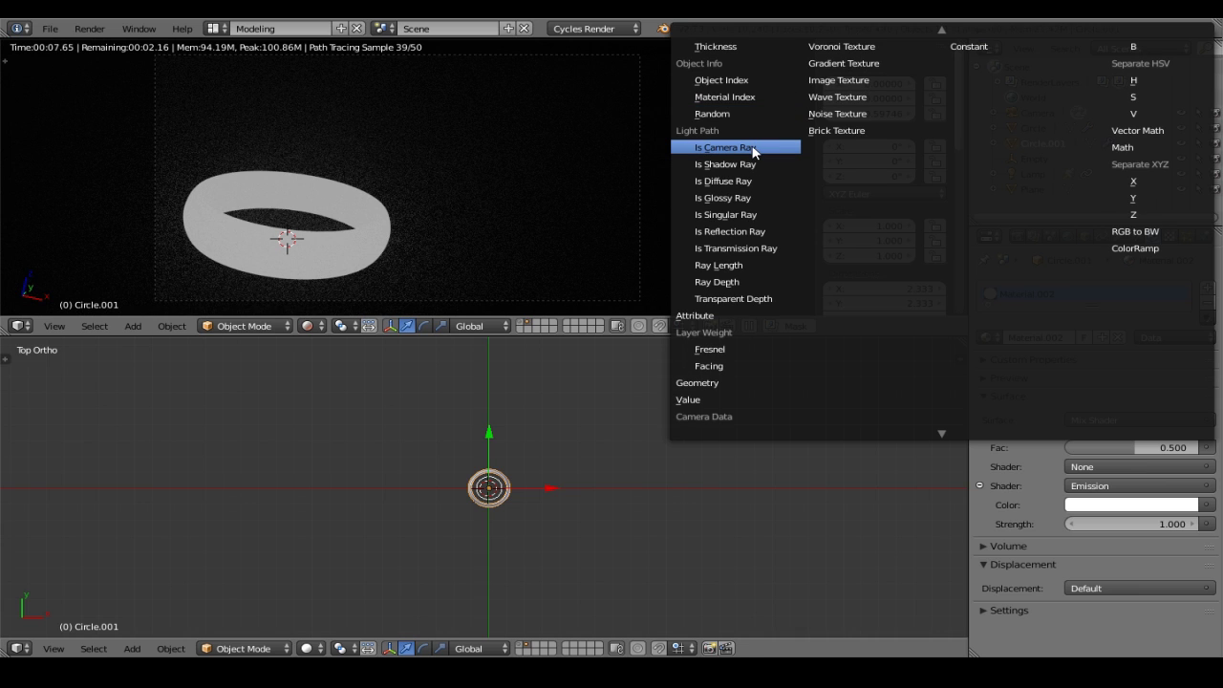
left_click(754, 148)
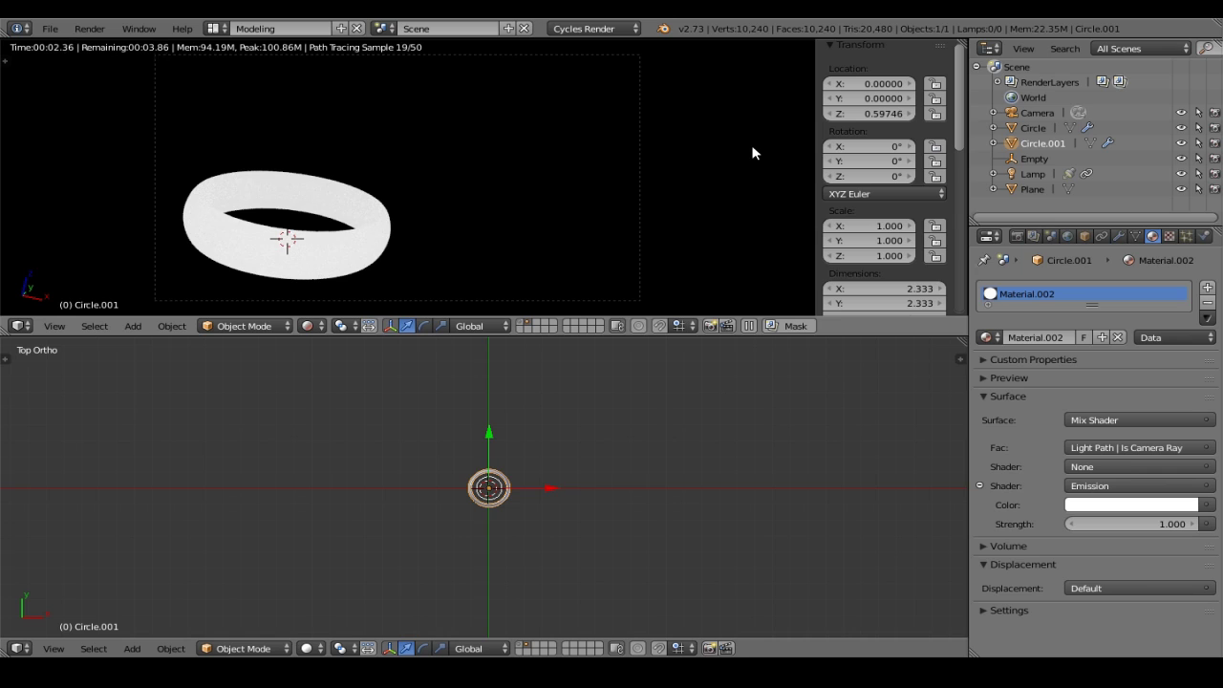
Enable Transparent film, show the plane, lamp and camera layer, and render with F12
left_click(1016, 236)
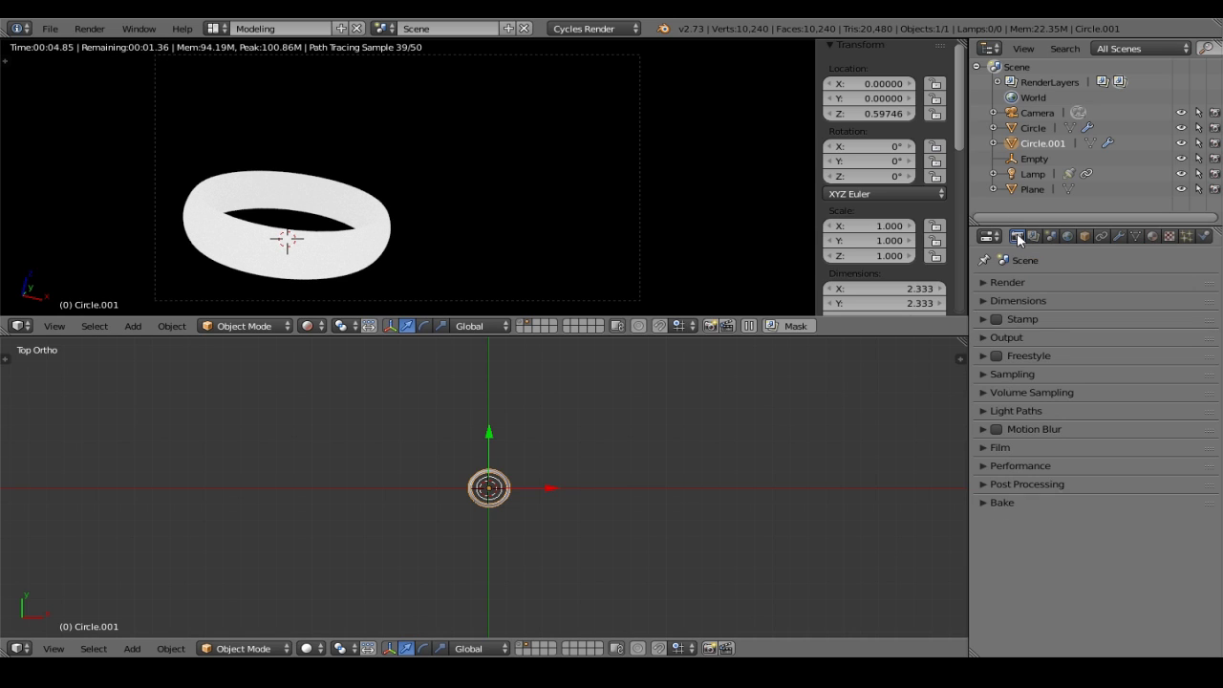
left_click(1015, 444)
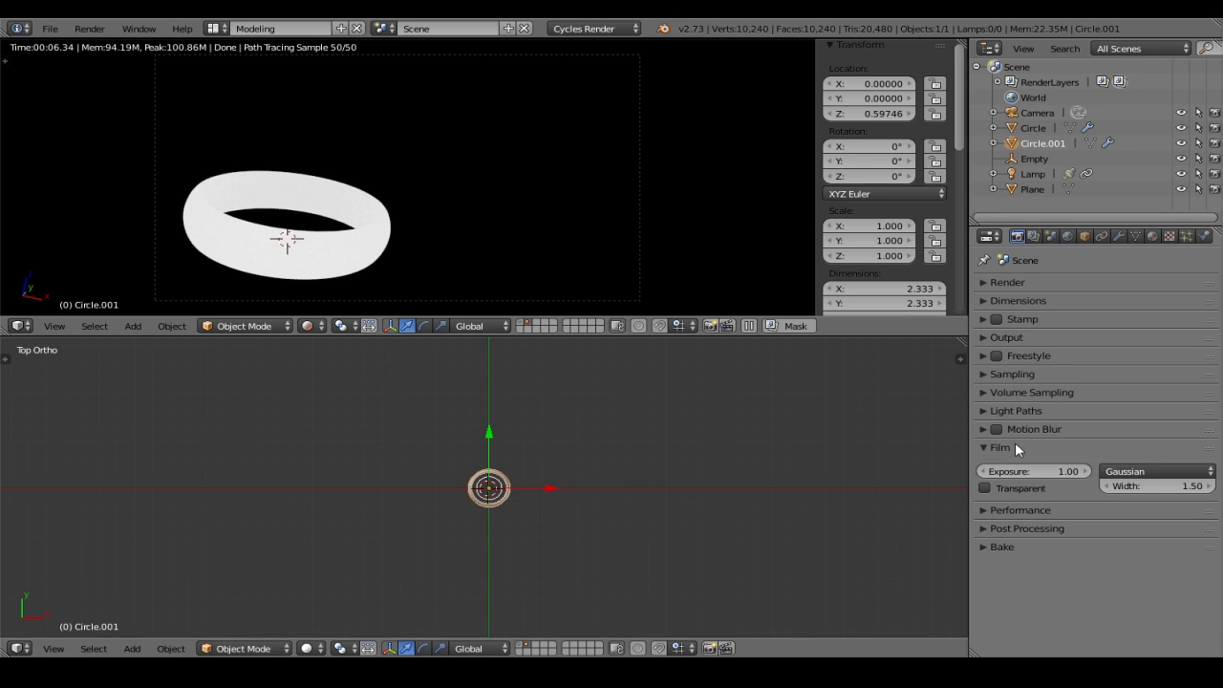
left_click(985, 488)
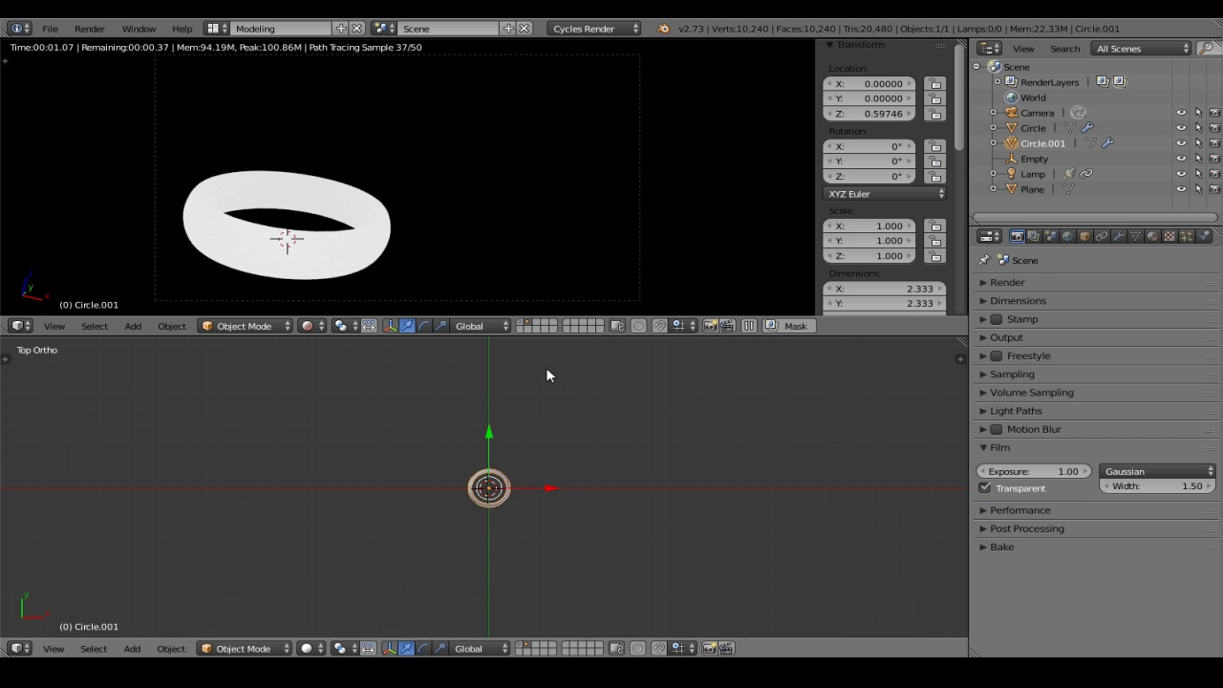
left_click(521, 325, "shift")
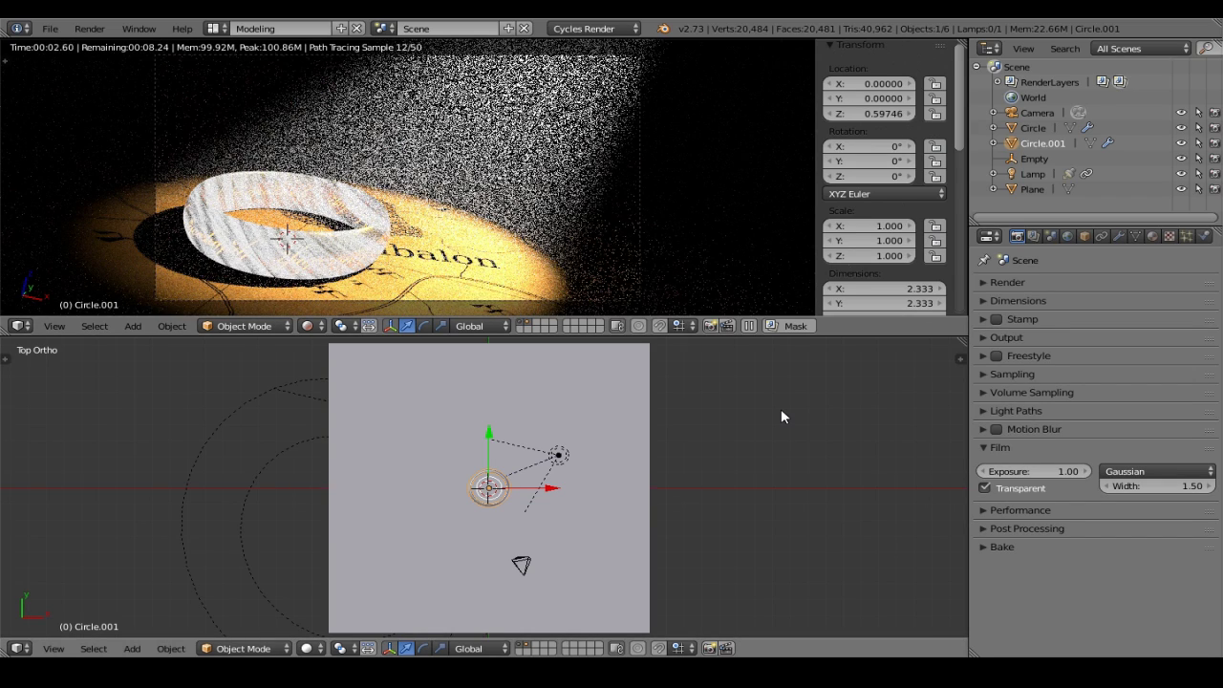
key("F12")
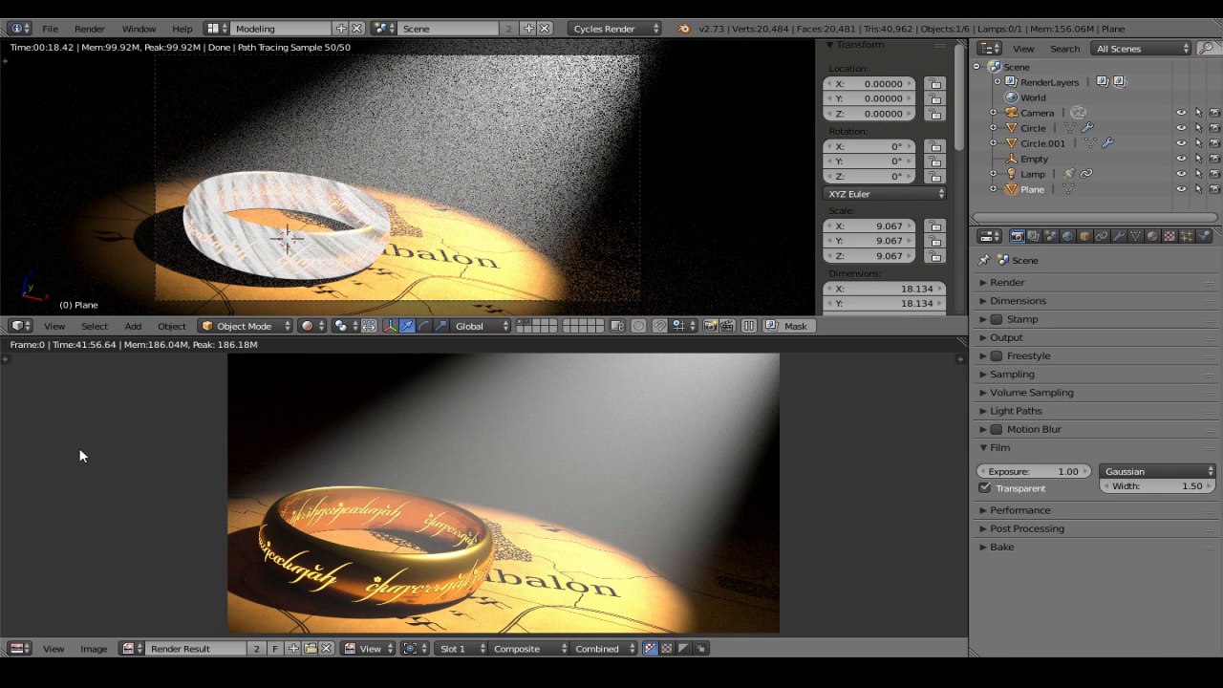
Turn the upper area into the Compositing node editor with Use Nodes and the Mask render layer
left_click(19, 326)
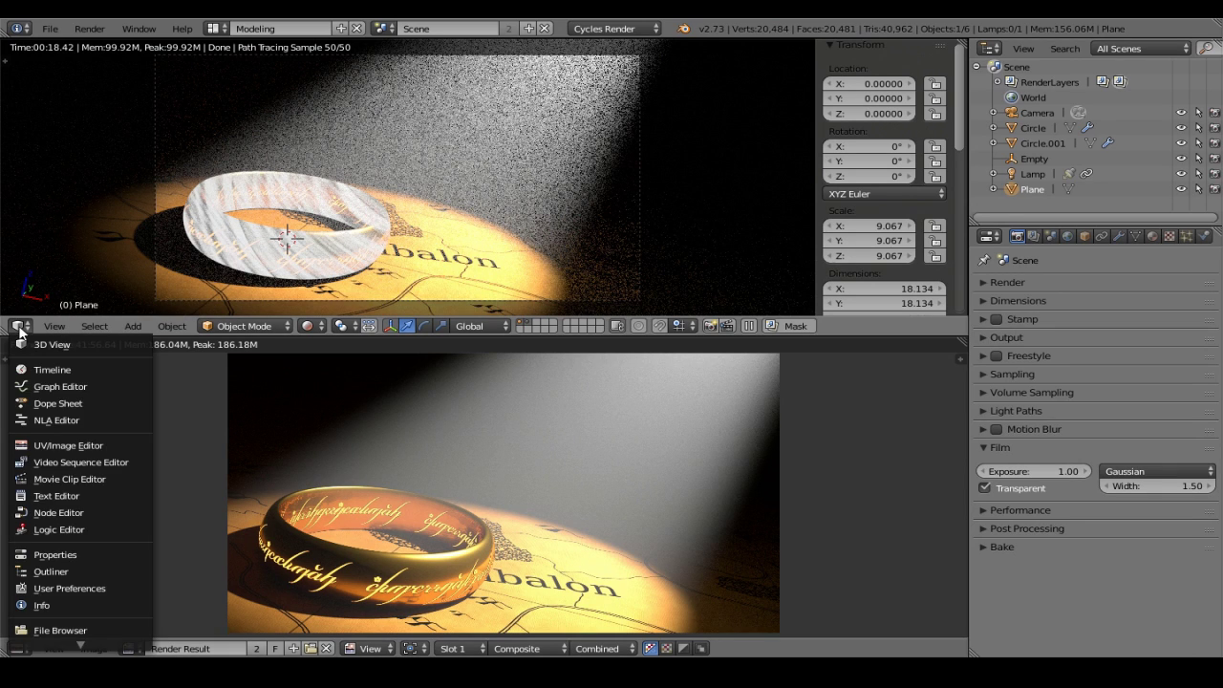
left_click(81, 513)
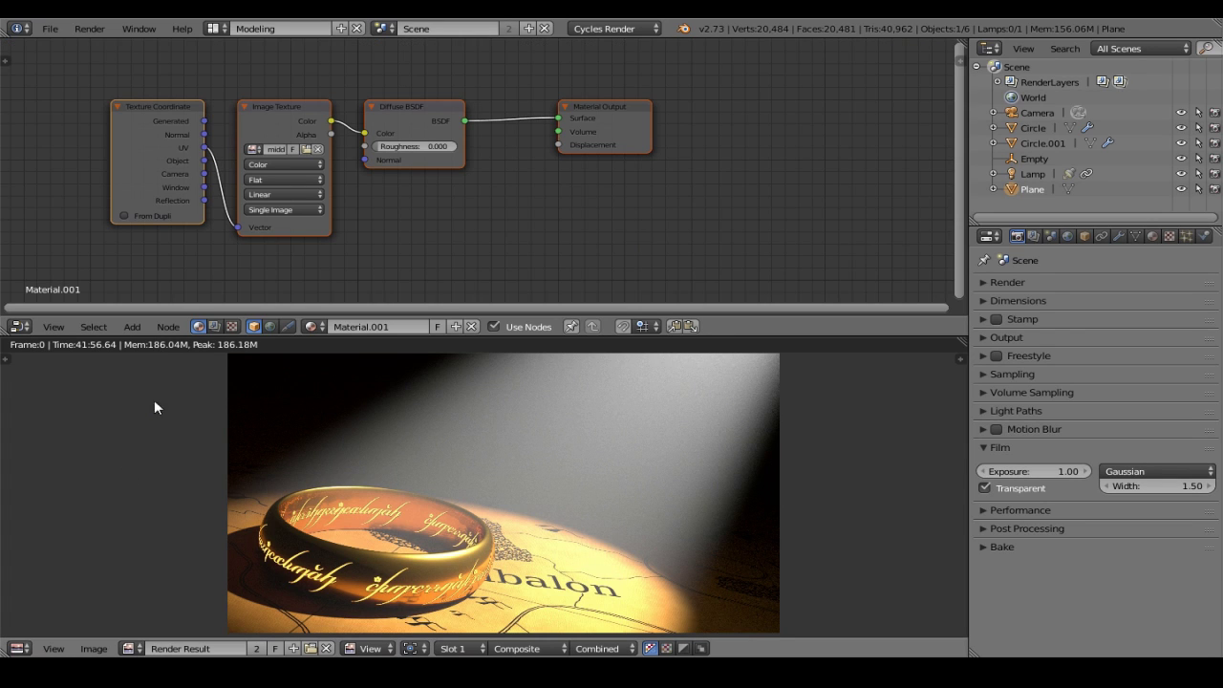
left_click(213, 326)
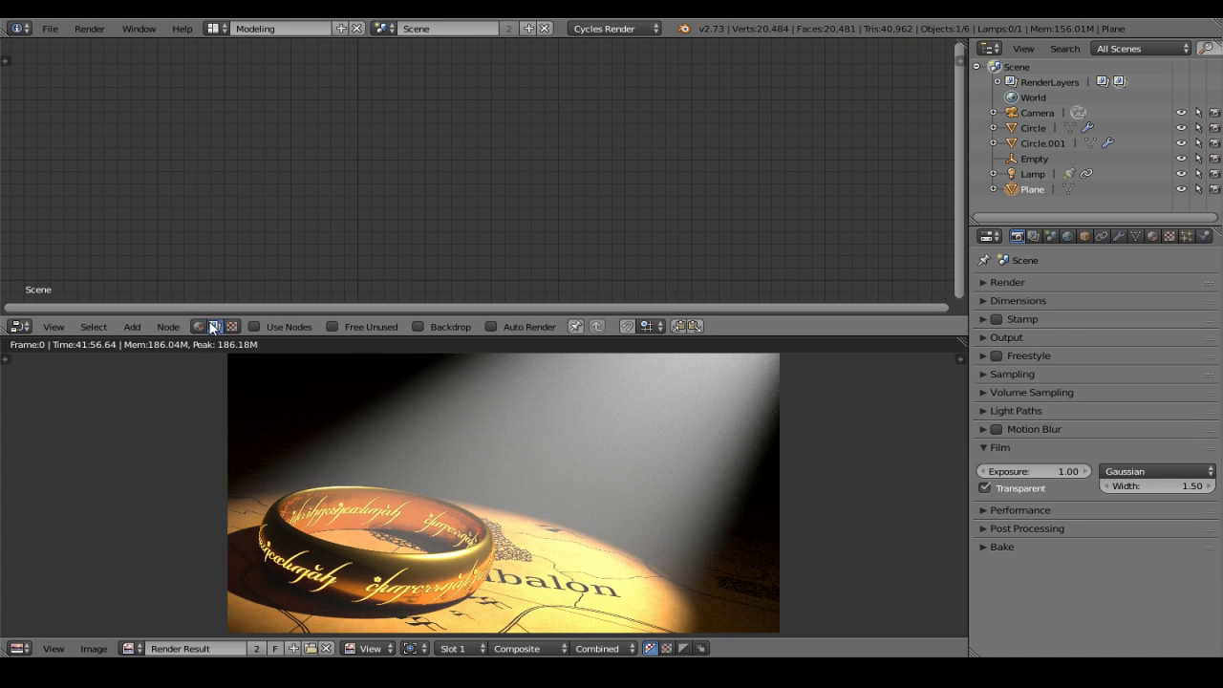
left_click(253, 328)
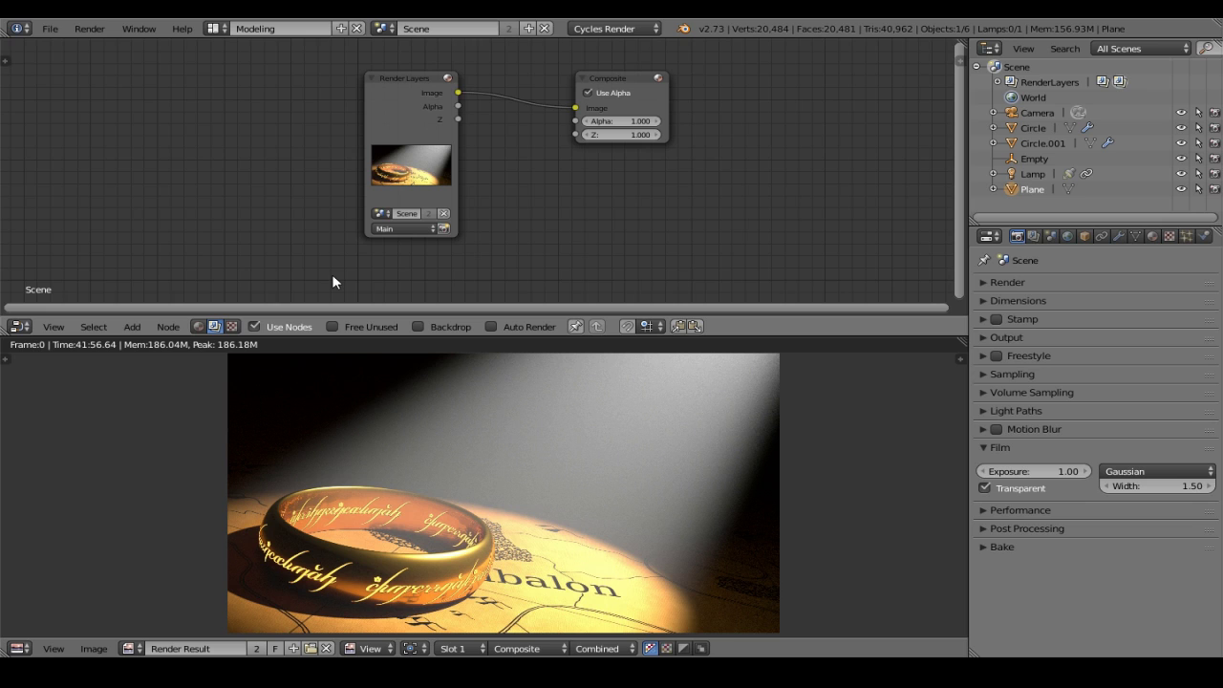
left_click(381, 228)
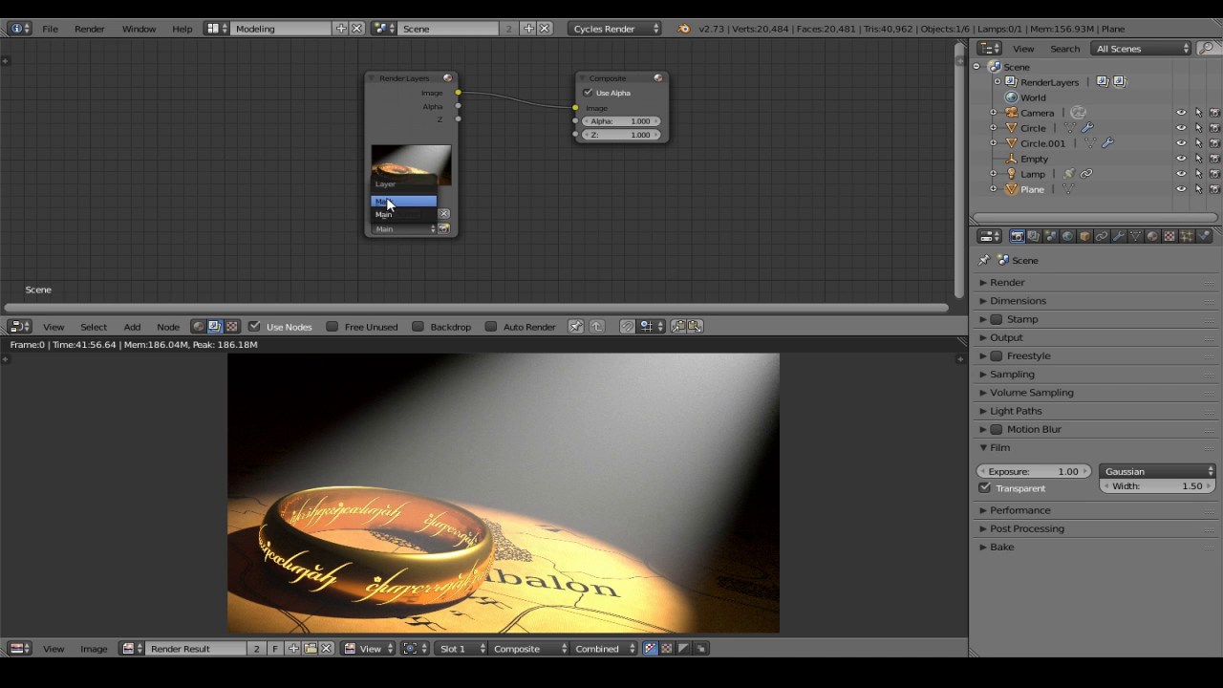
left_click(385, 201)
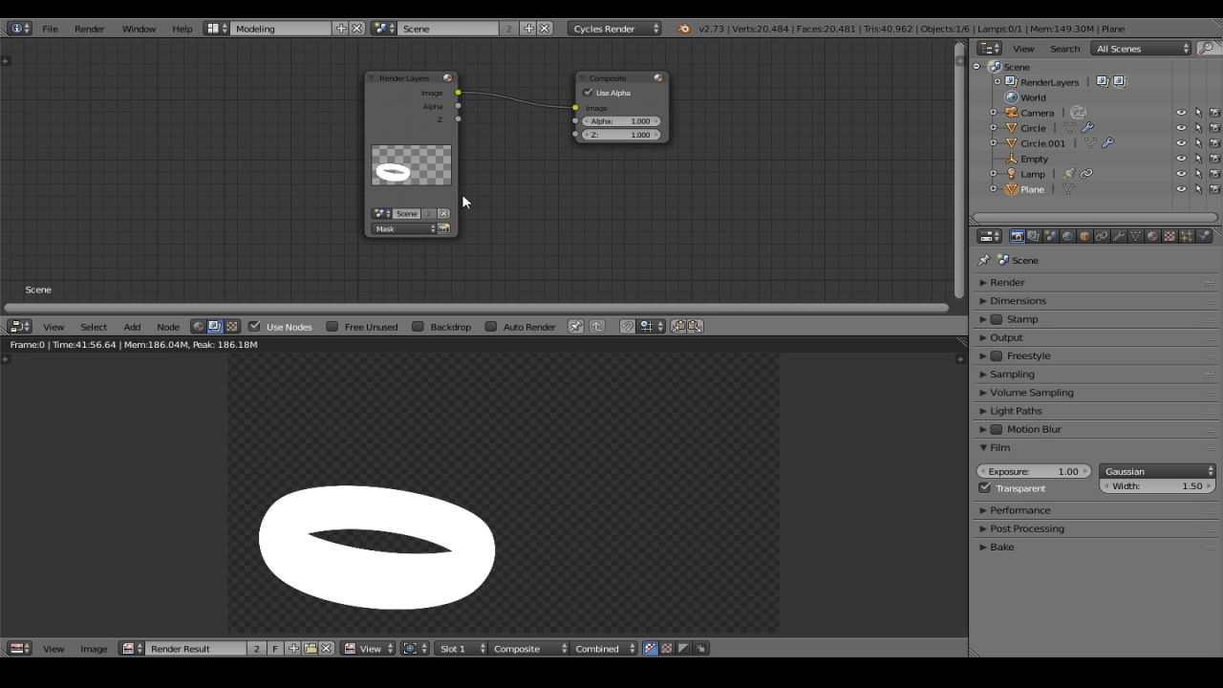
middle_click_drag(488, 170, 751, 152)
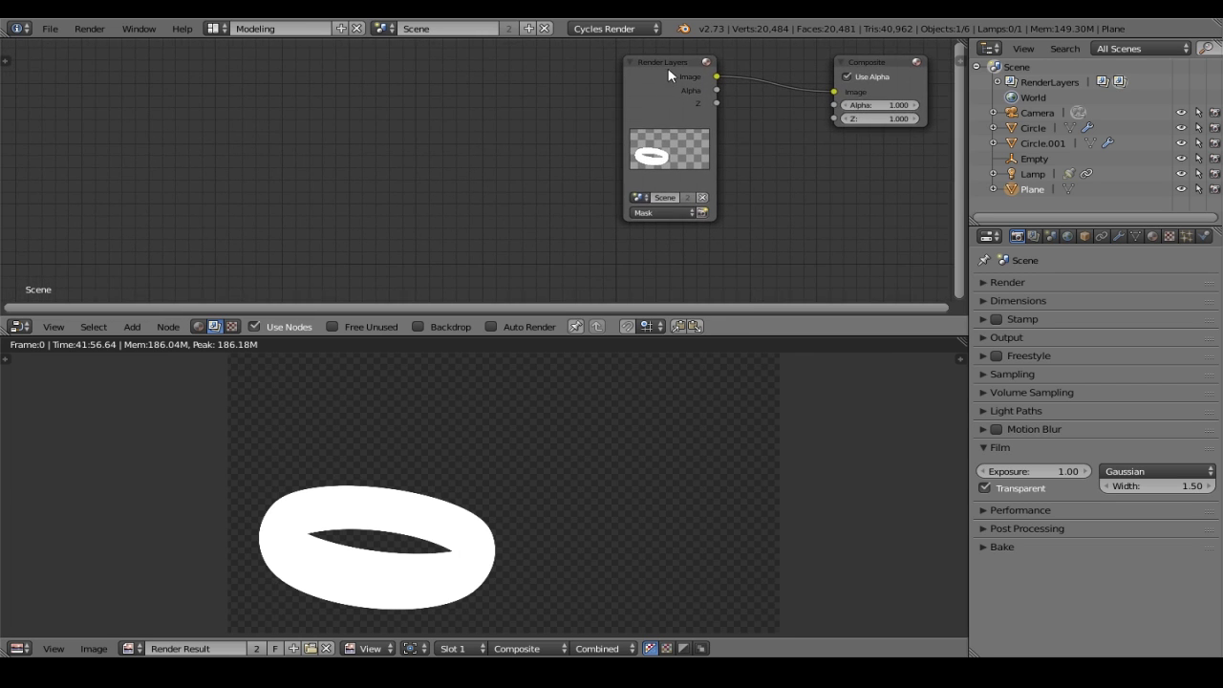
left_click_drag(668, 67, 81, 72)
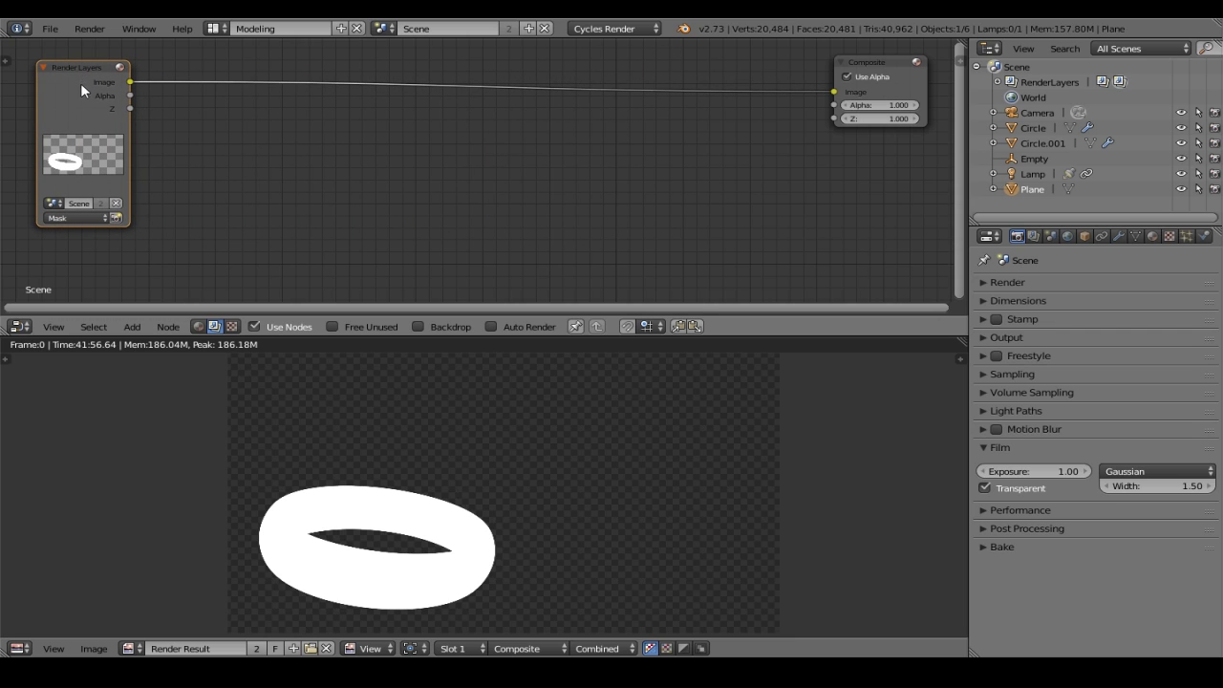
Insert a Mix node set to Multiply between Render Layers and Composite
left_click(132, 326)
mouse_move(158, 264)
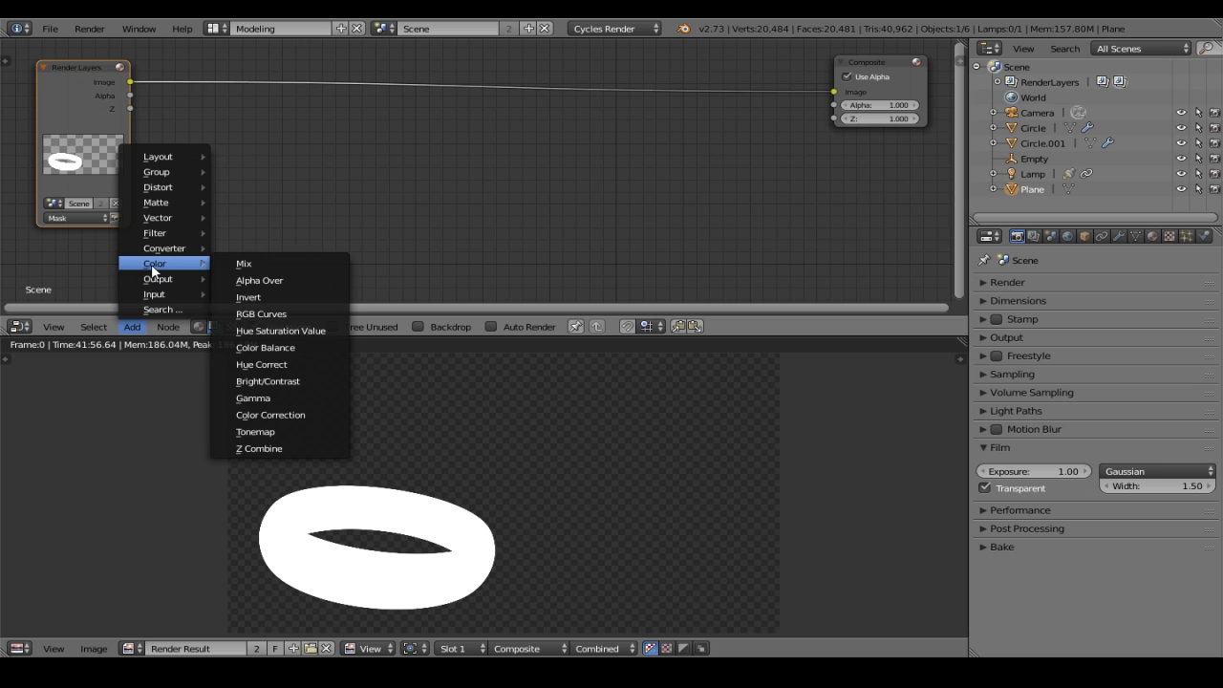
left_click(264, 262)
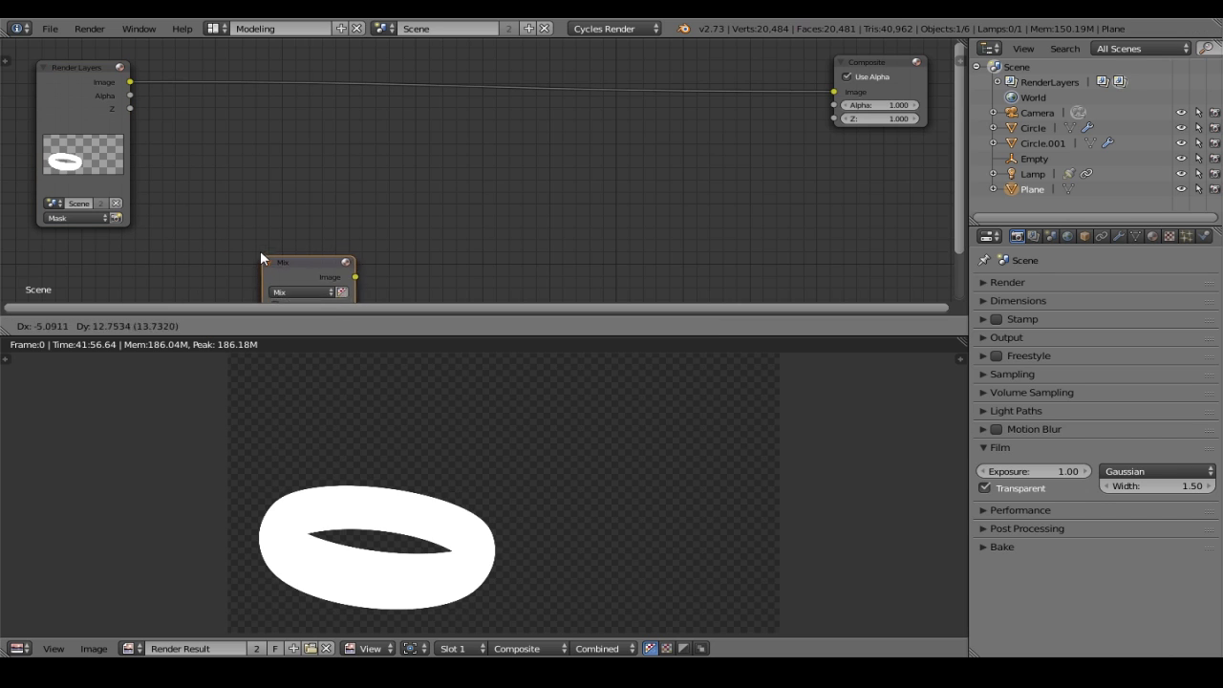
left_click(216, 55)
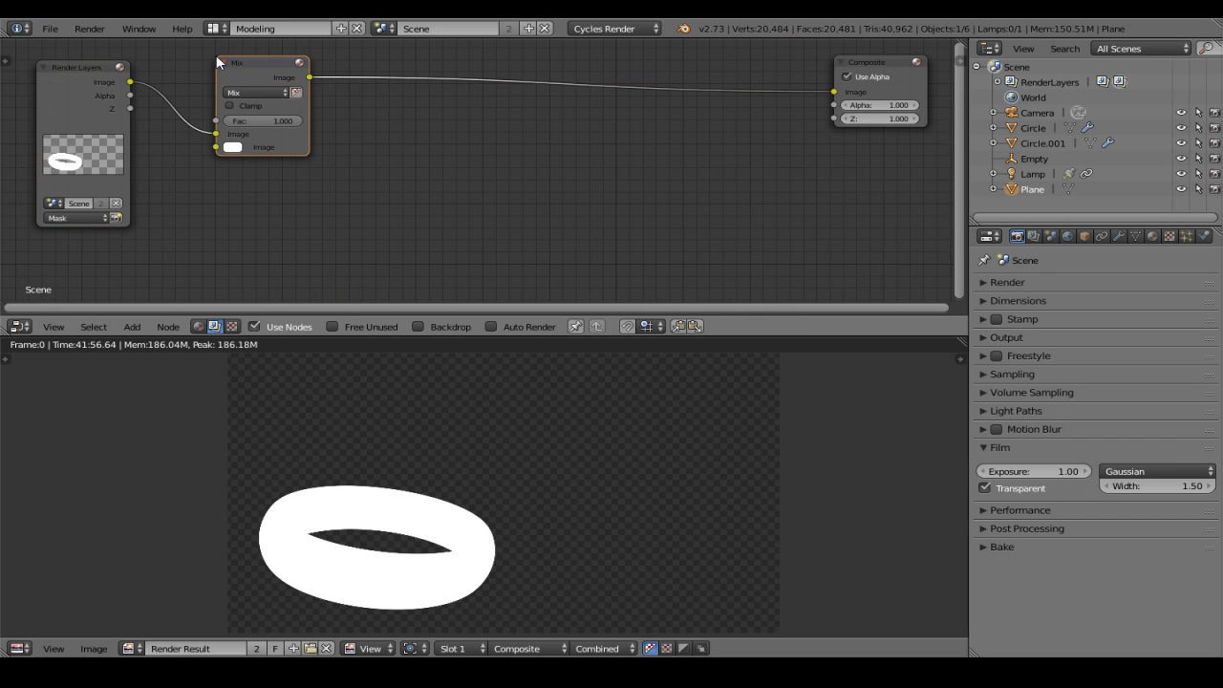
left_click(261, 92)
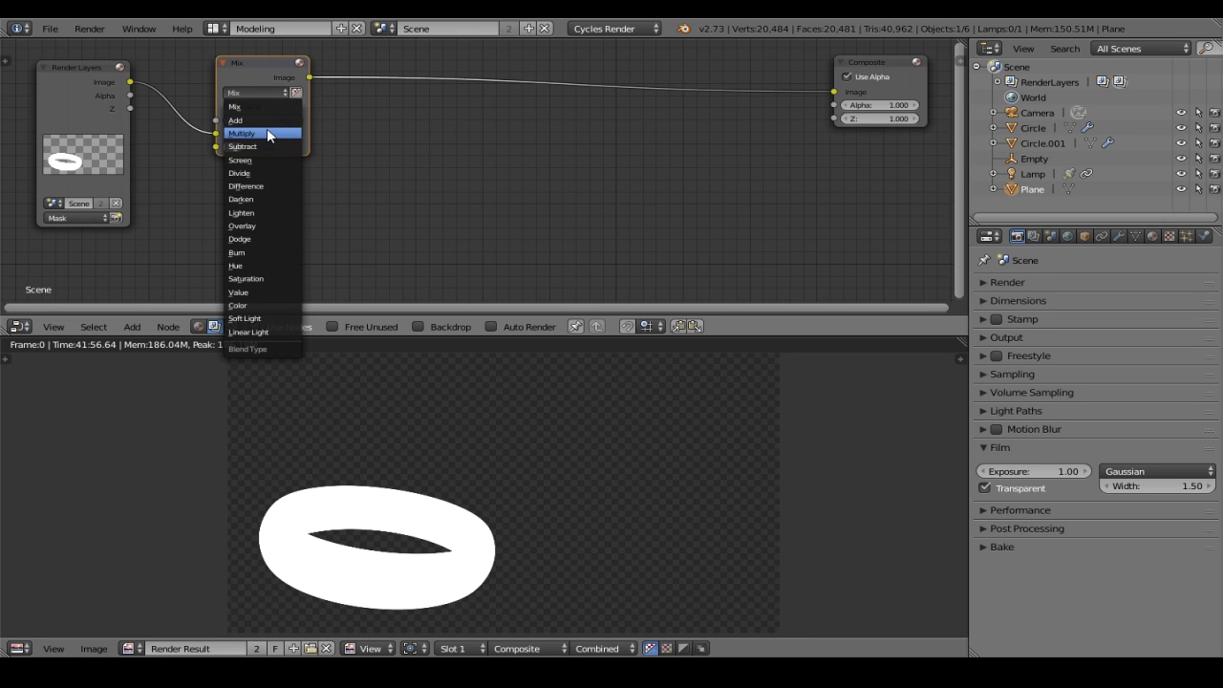
left_click(266, 132)
scroll(186, 202, "down", 1)
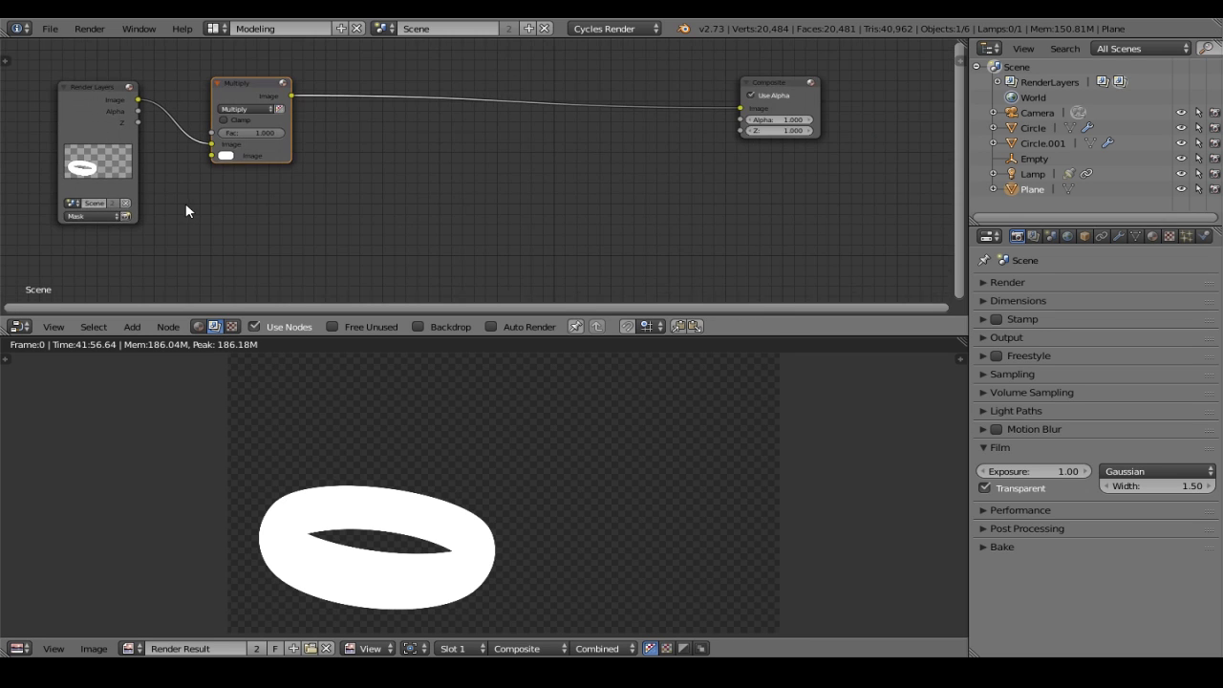
scroll(186, 203, "down", 1)
middle_click_drag(169, 229, 178, 189)
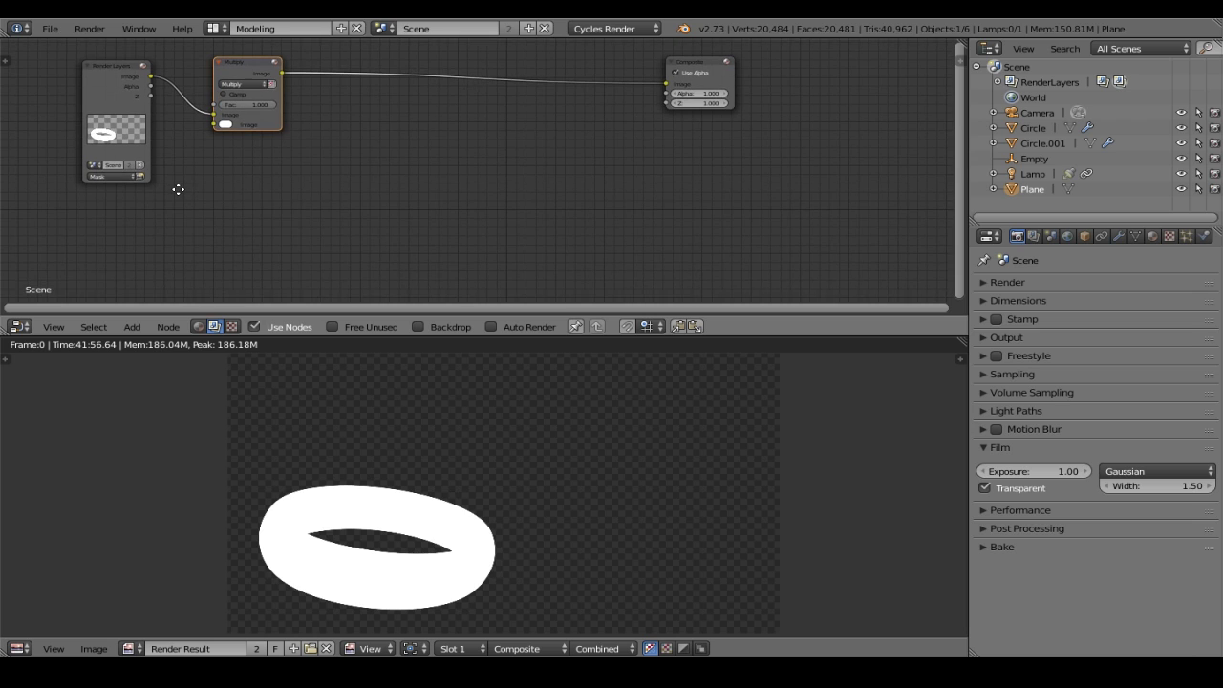
Add a second Render Layers node below the first and link its Image output into Multiply's second Image socket
left_click(132, 327)
mouse_move(138, 295)
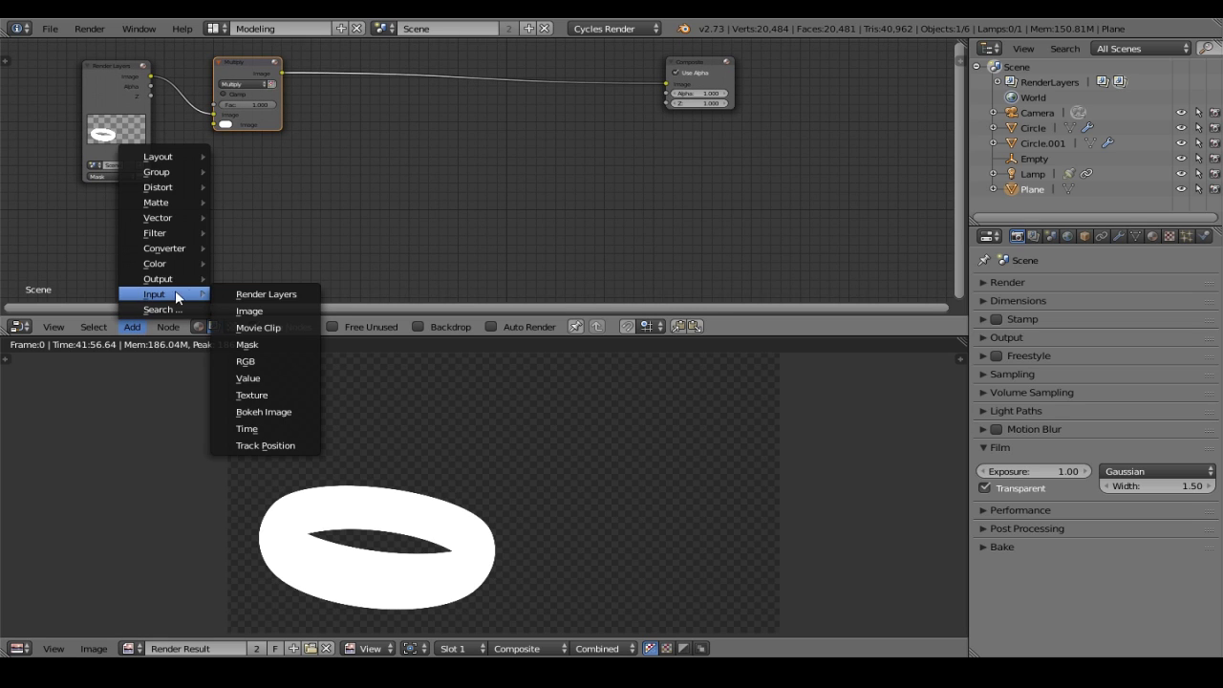
left_click(253, 293)
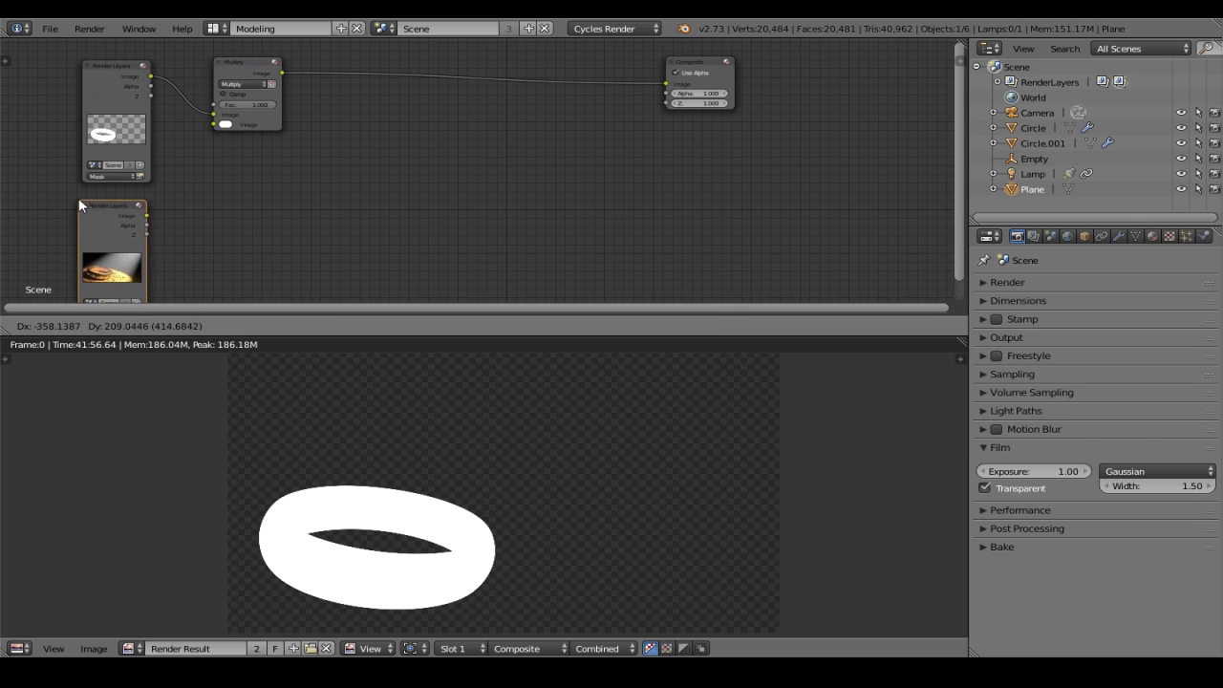
left_click(83, 195)
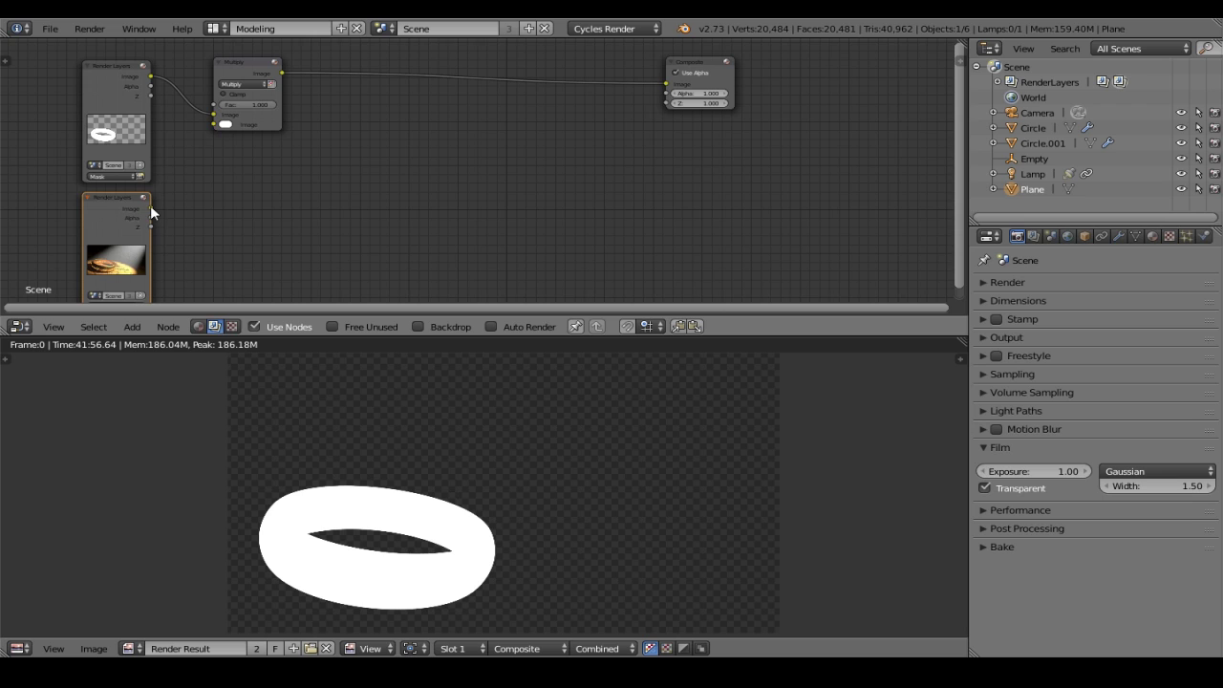
left_click_drag(150, 206, 161, 192)
left_click_drag(172, 148, 212, 125)
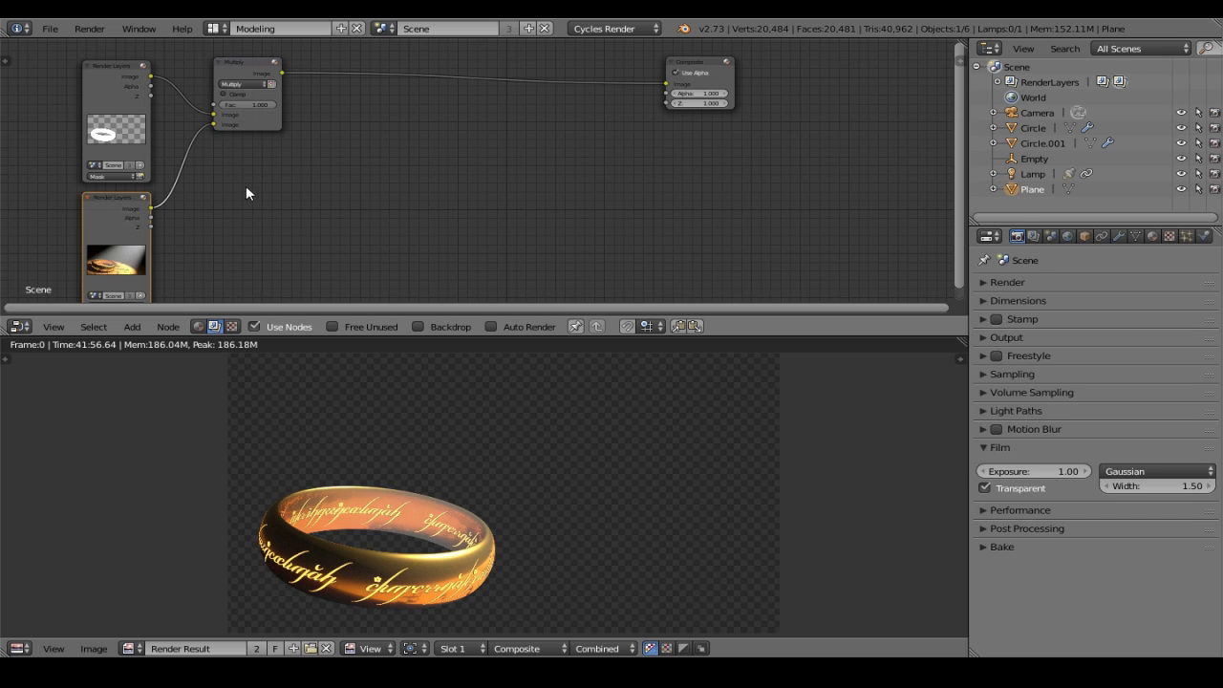
Insert an Alpha Over node on the Multiply–Composite link and feed the lower Render Layers Image into it
left_click(142, 327)
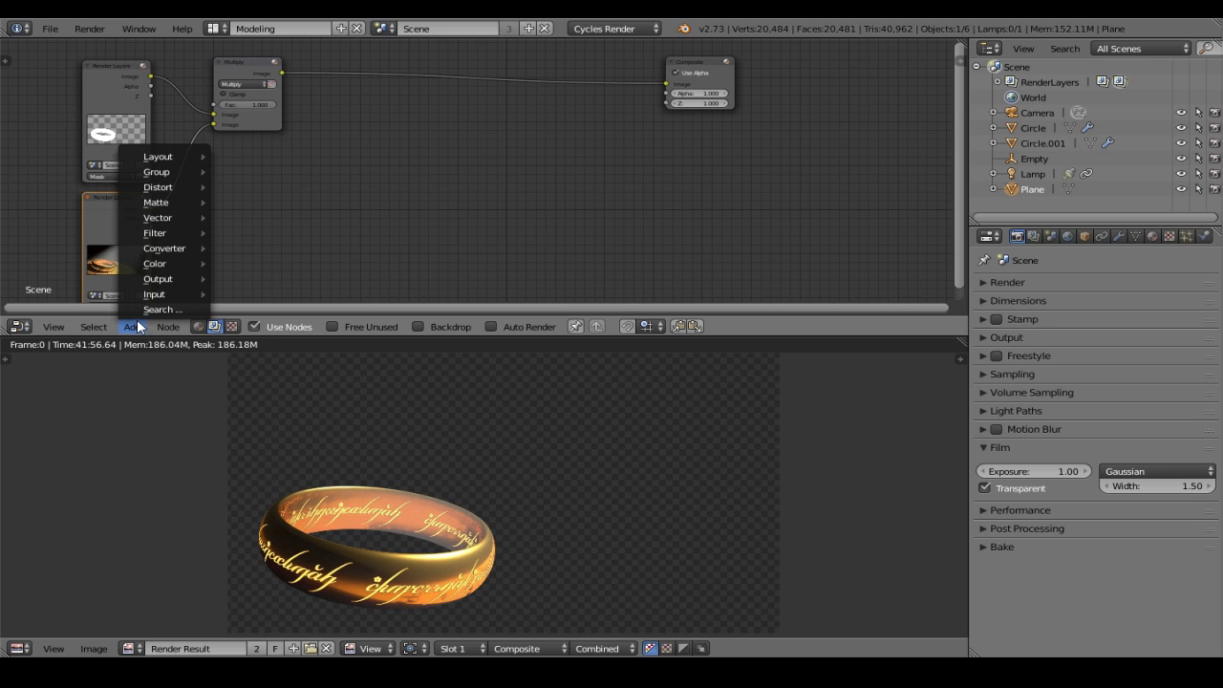
mouse_move(142, 268)
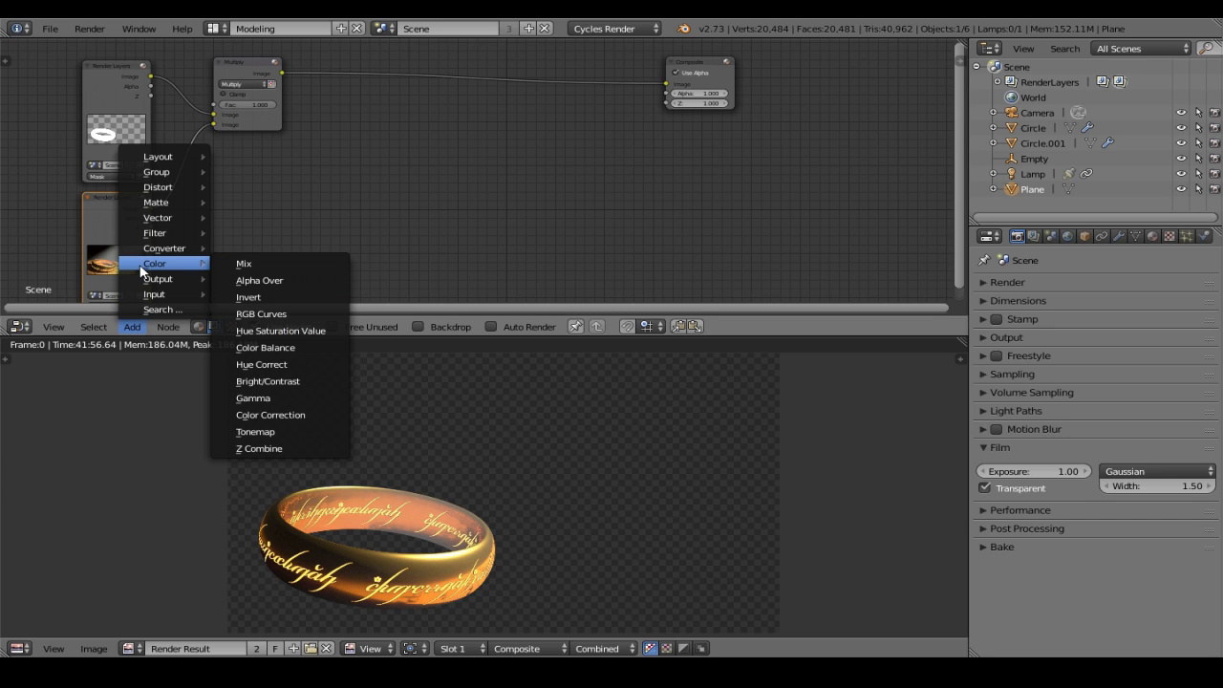
left_click(288, 279)
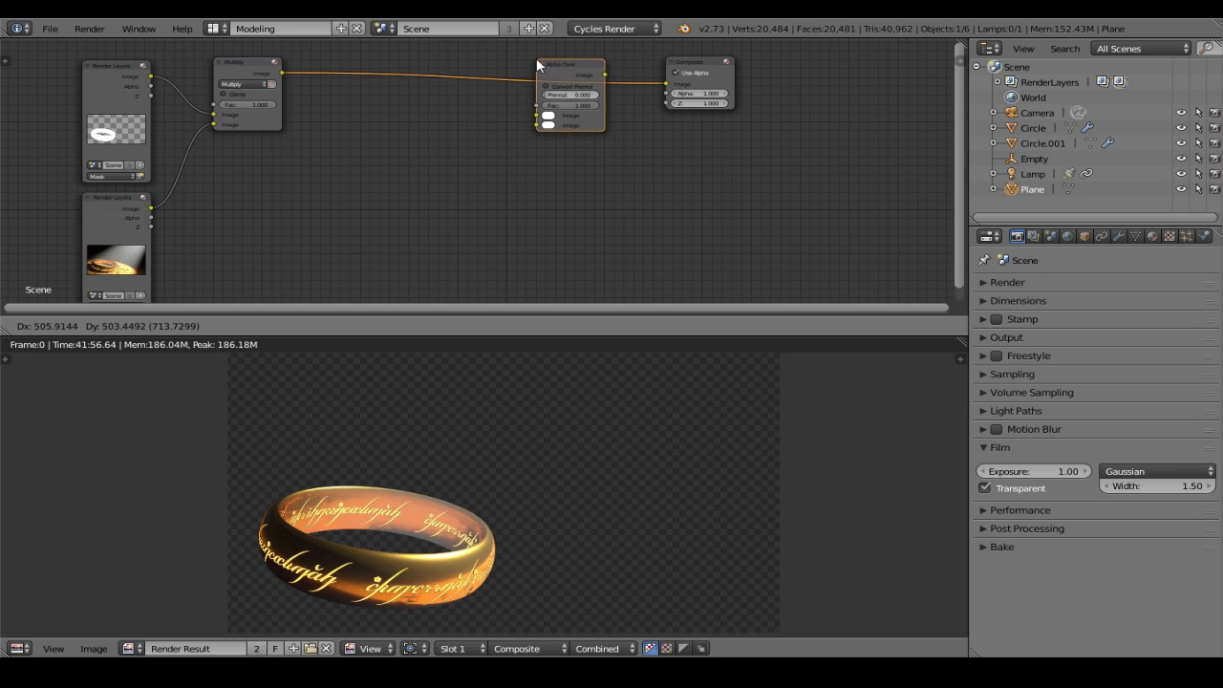
left_click(547, 57)
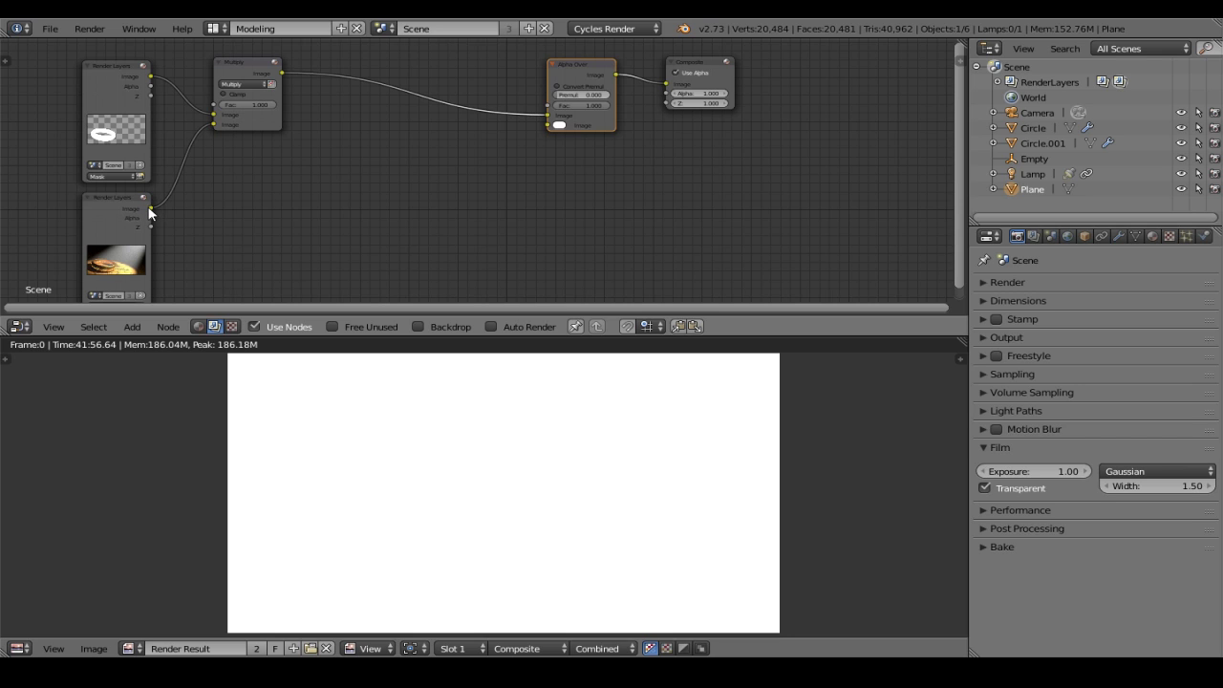
left_click_drag(150, 209, 545, 119)
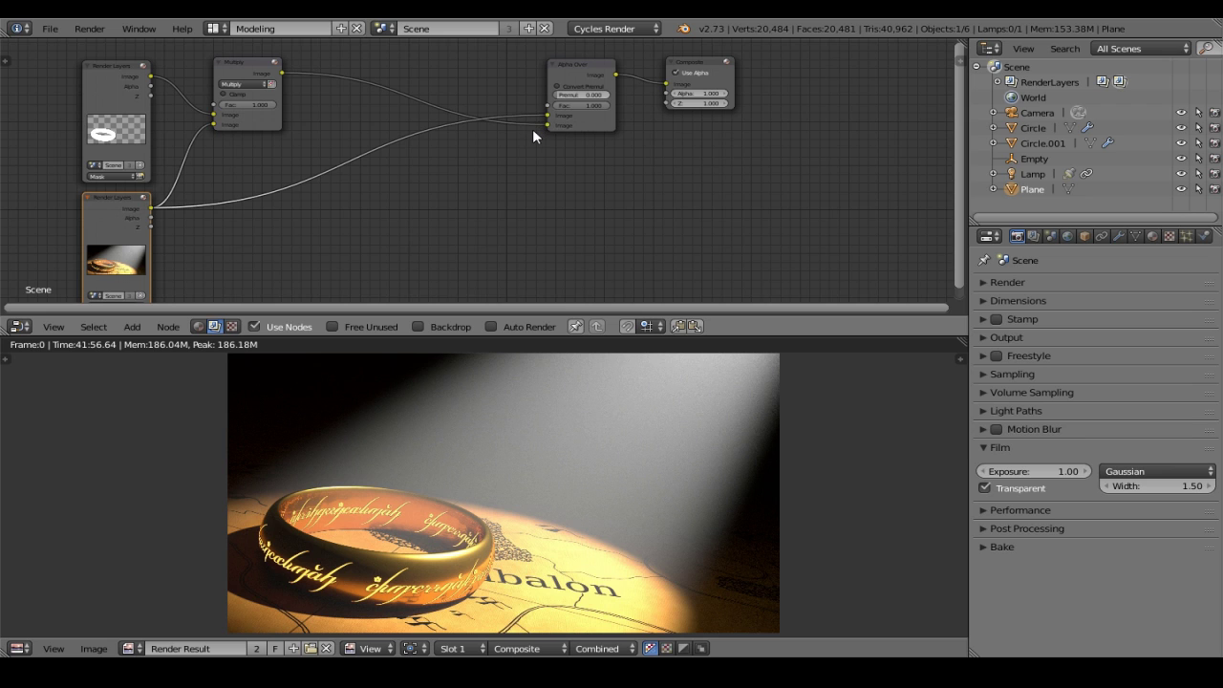
scroll(397, 235, "down", 1)
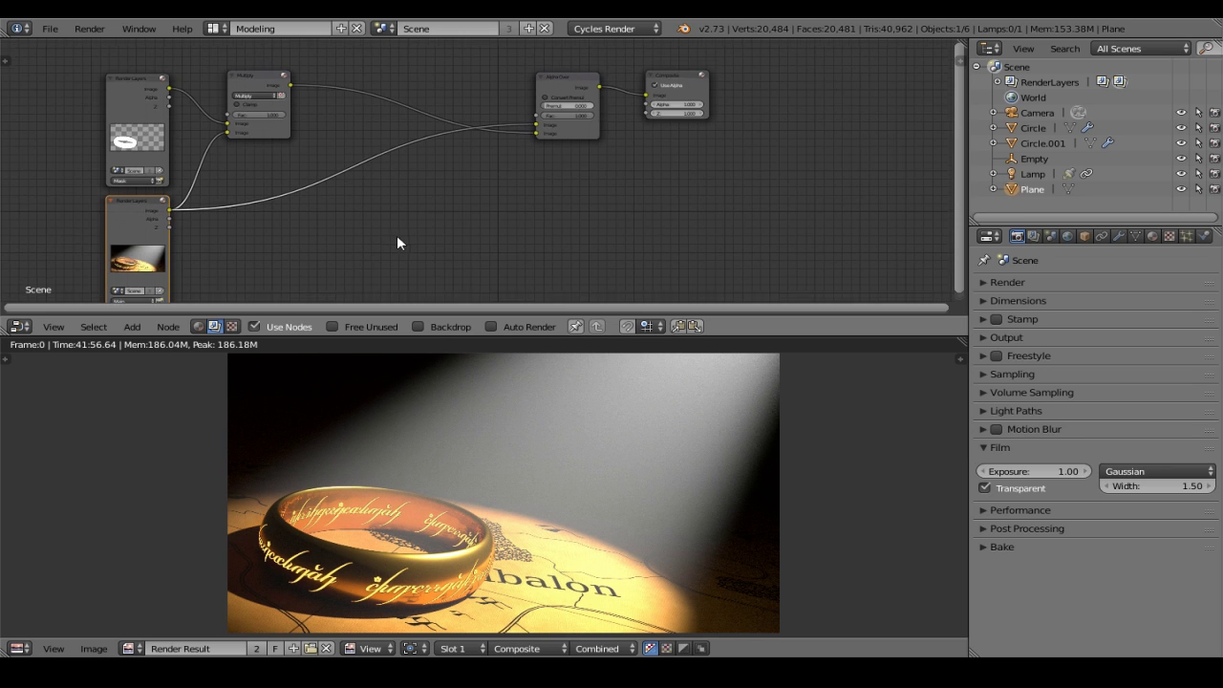
middle_click_drag(397, 240, 396, 217)
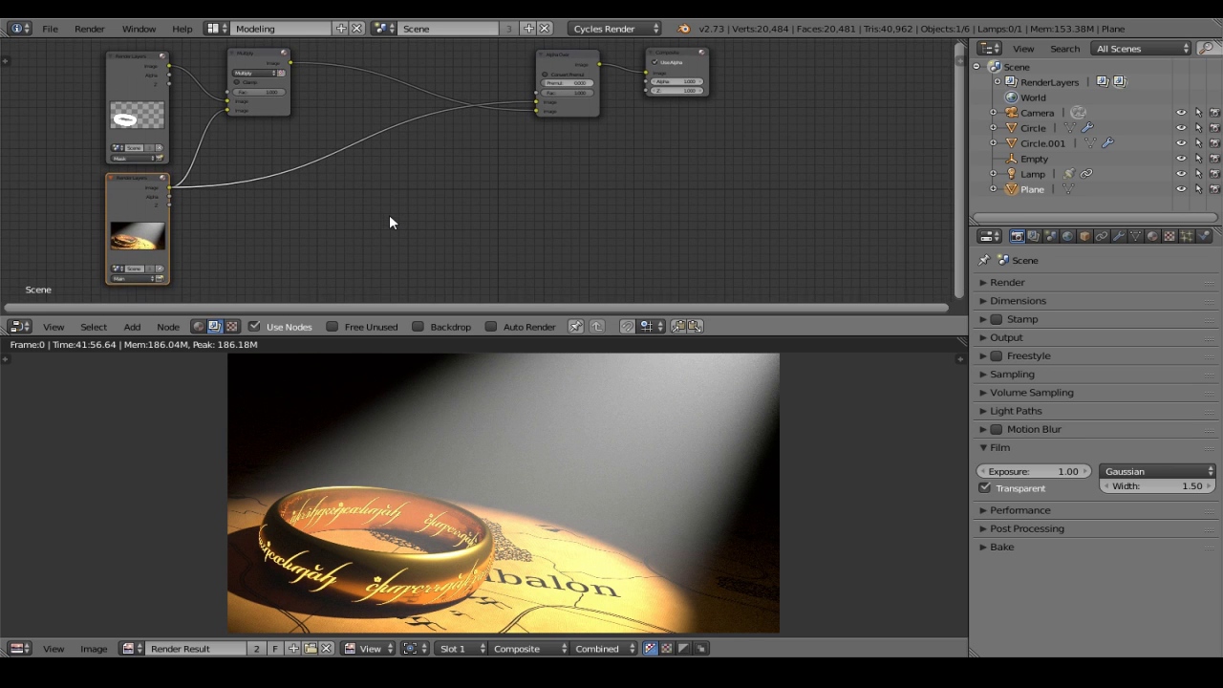
Insert a Color Balance node on the Render Layers to Alpha Over link, nudged slightly lower
left_click(133, 327)
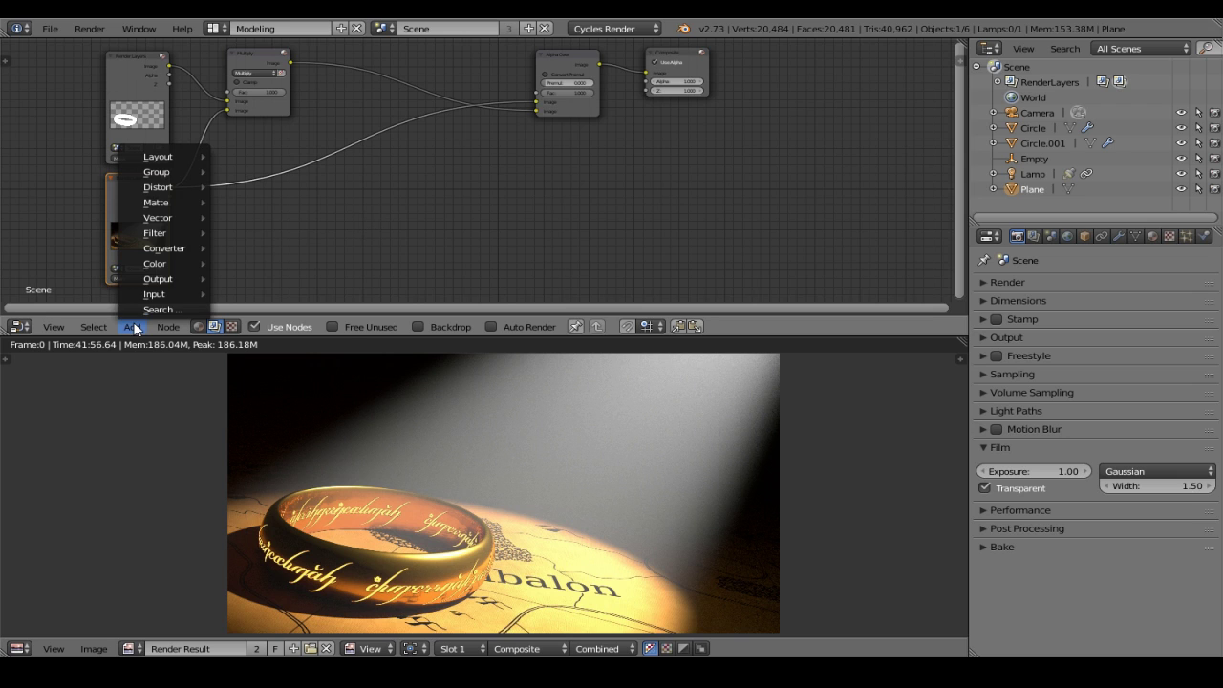
mouse_move(137, 271)
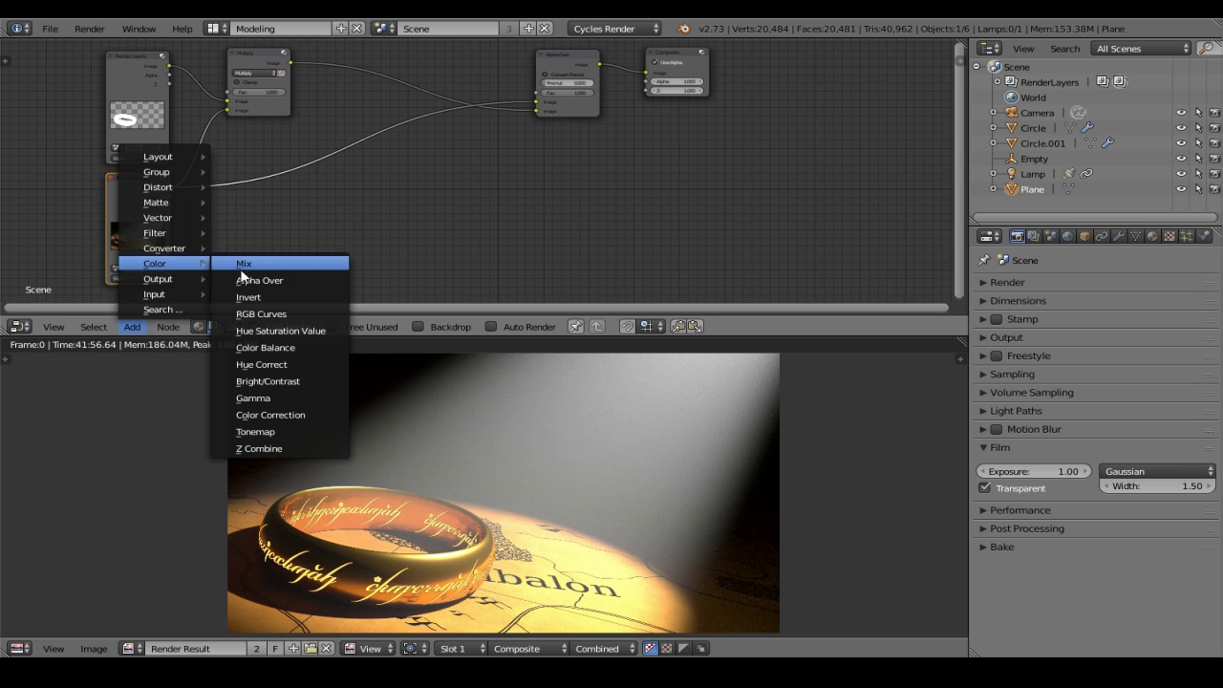
left_click(278, 348)
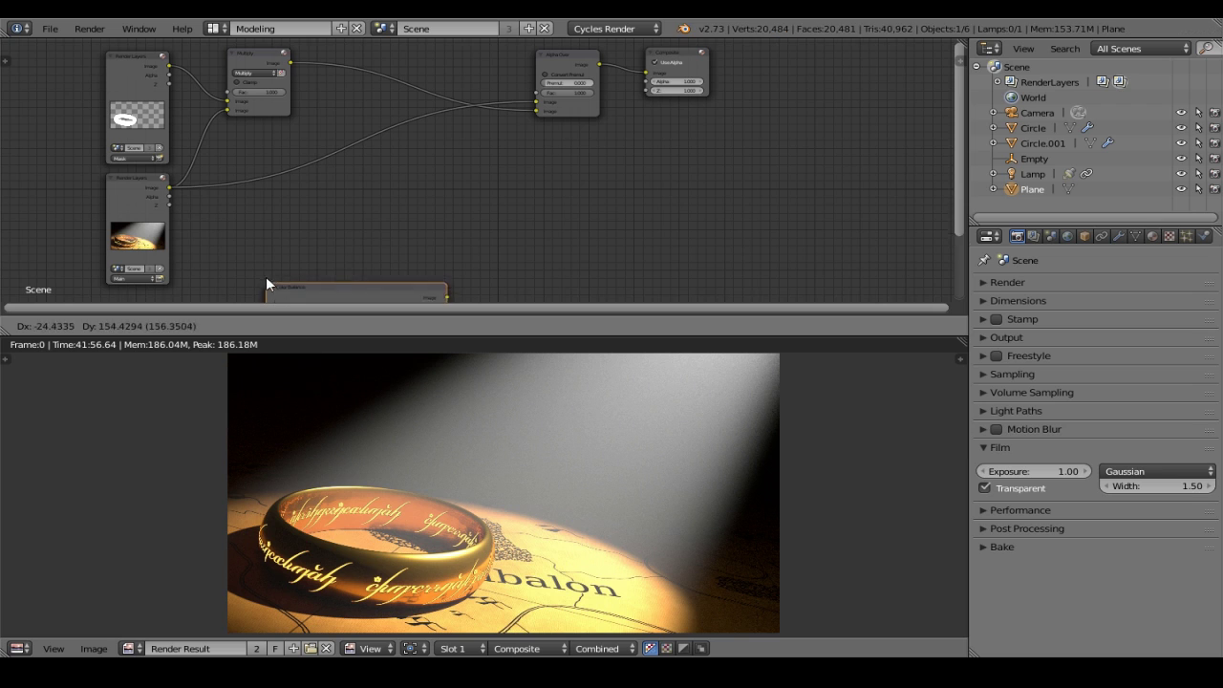
left_click(235, 163)
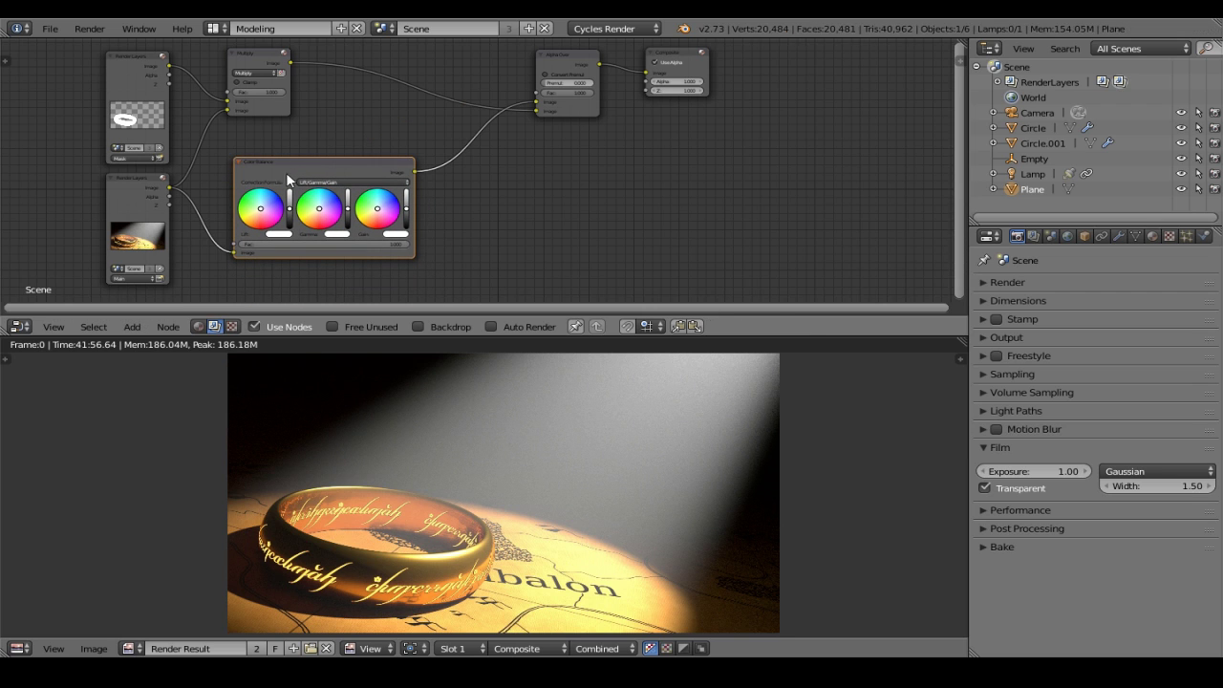
left_click_drag(316, 162, 320, 186)
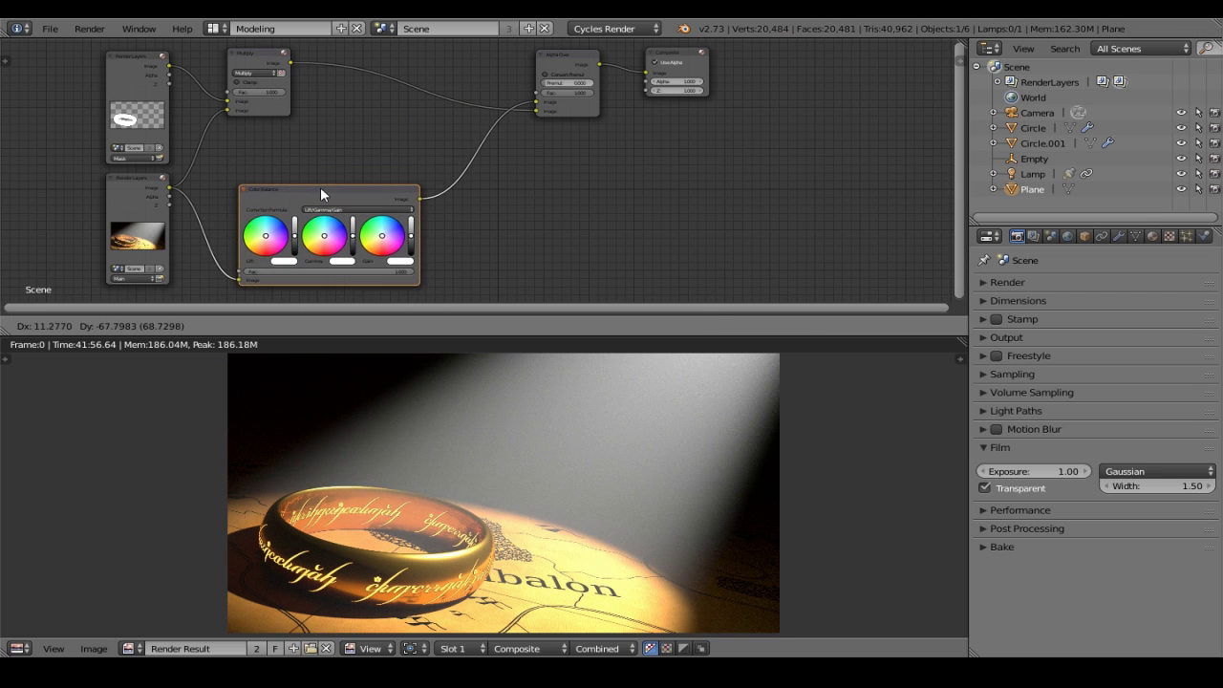
scroll(358, 251, "up", 4)
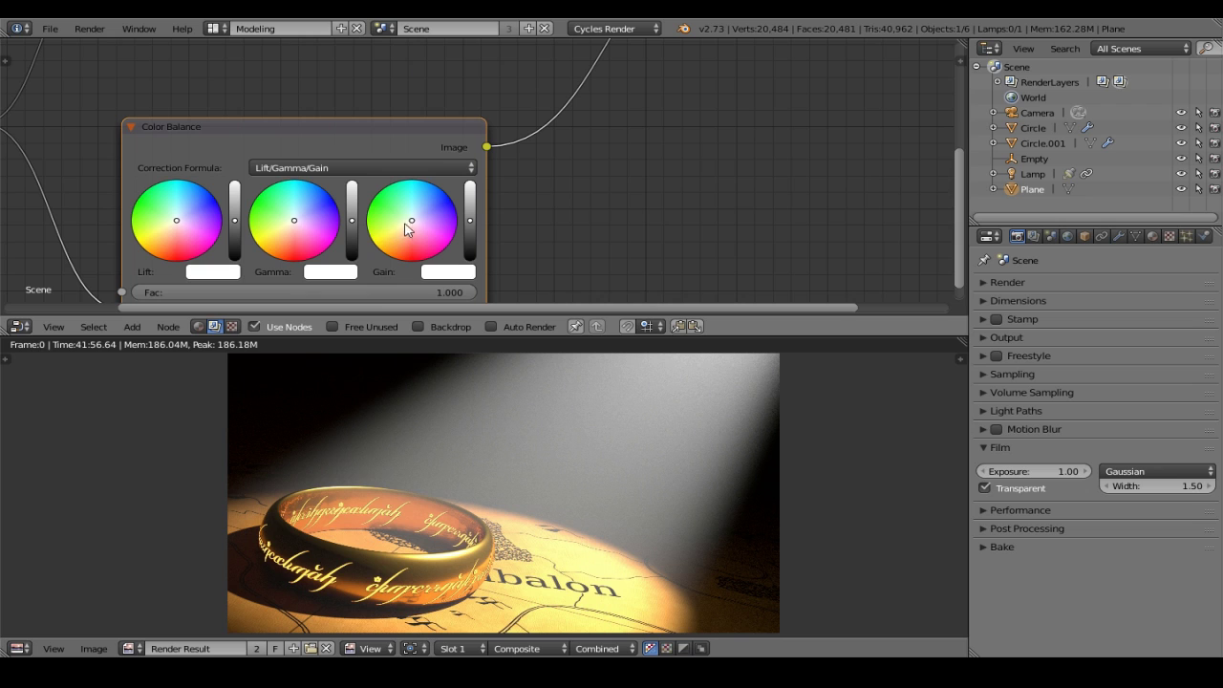
Drag the Color Balance Gain wheel toward pink to warm the background
mouse_move(413, 223)
left_mouse_down()
mouse_move(430, 232)
mouse_move(402, 231)
left_mouse_up()
scroll(309, 217, "down", 3)
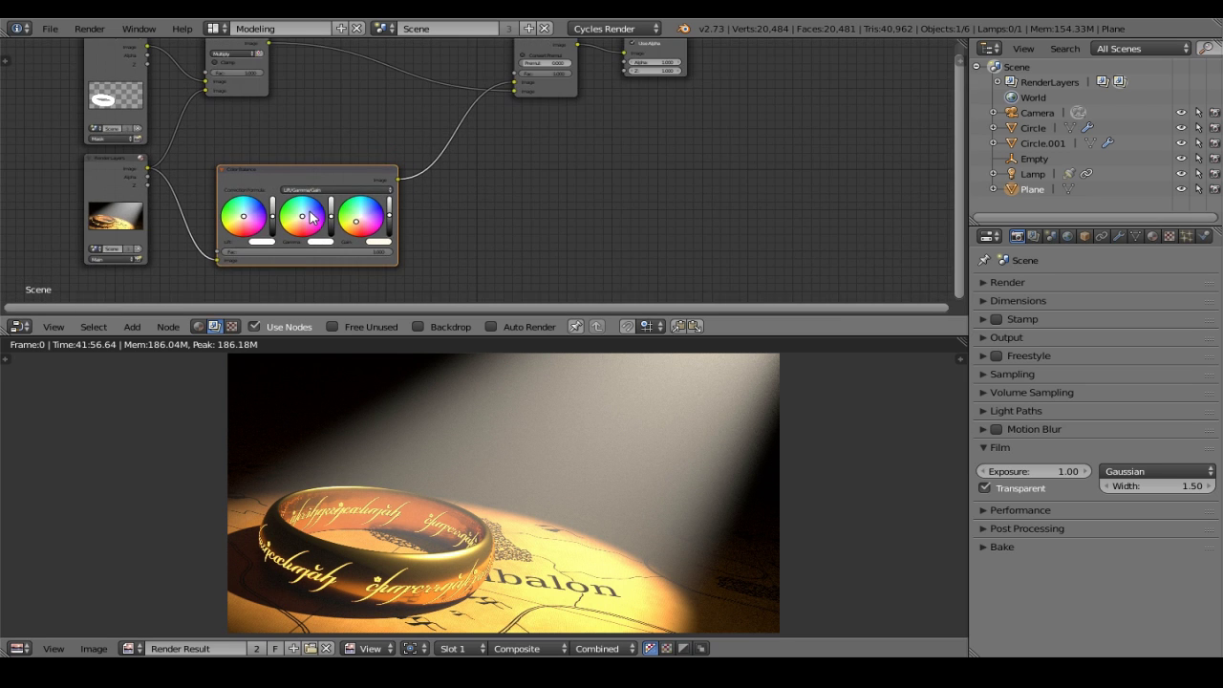
scroll(309, 217, "down", 2)
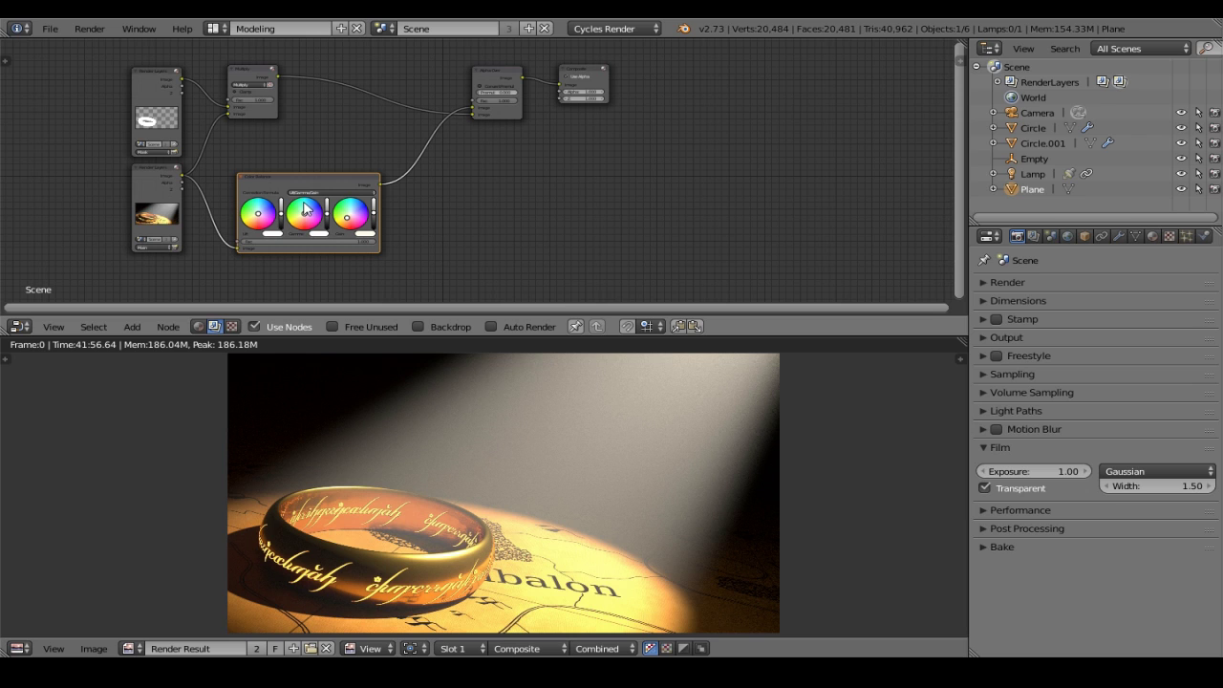
Insert a Glare node between the Multiply and Alpha Over nodes
left_click(133, 327)
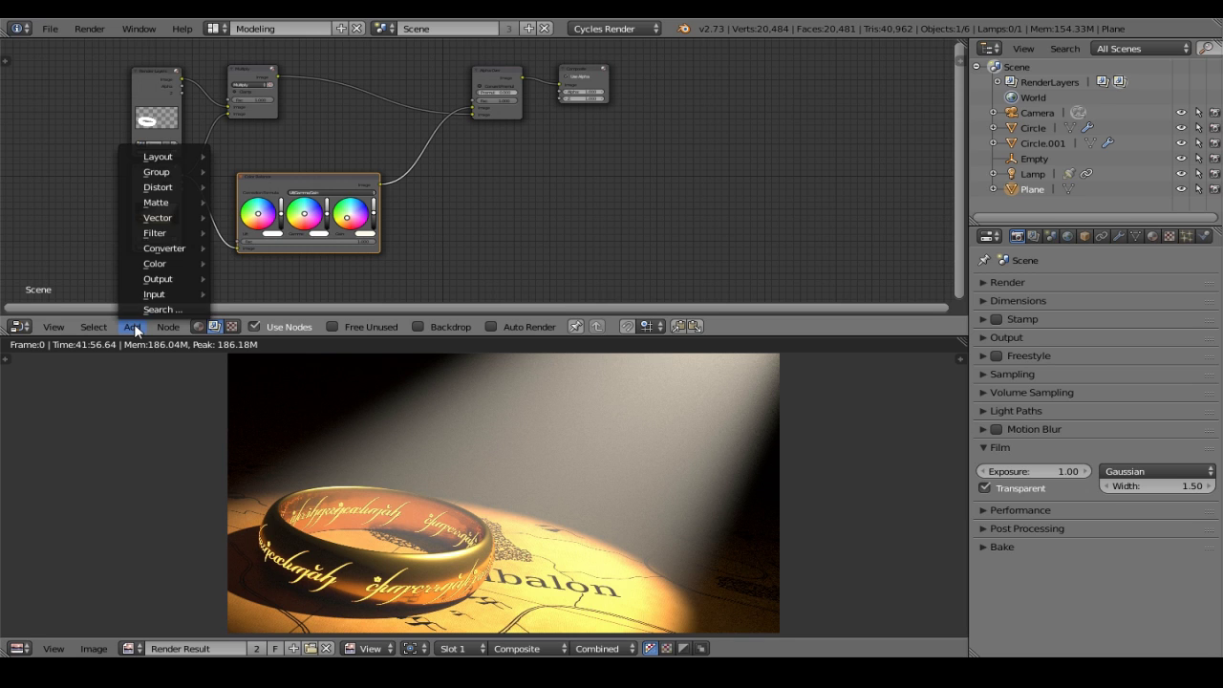
mouse_move(142, 236)
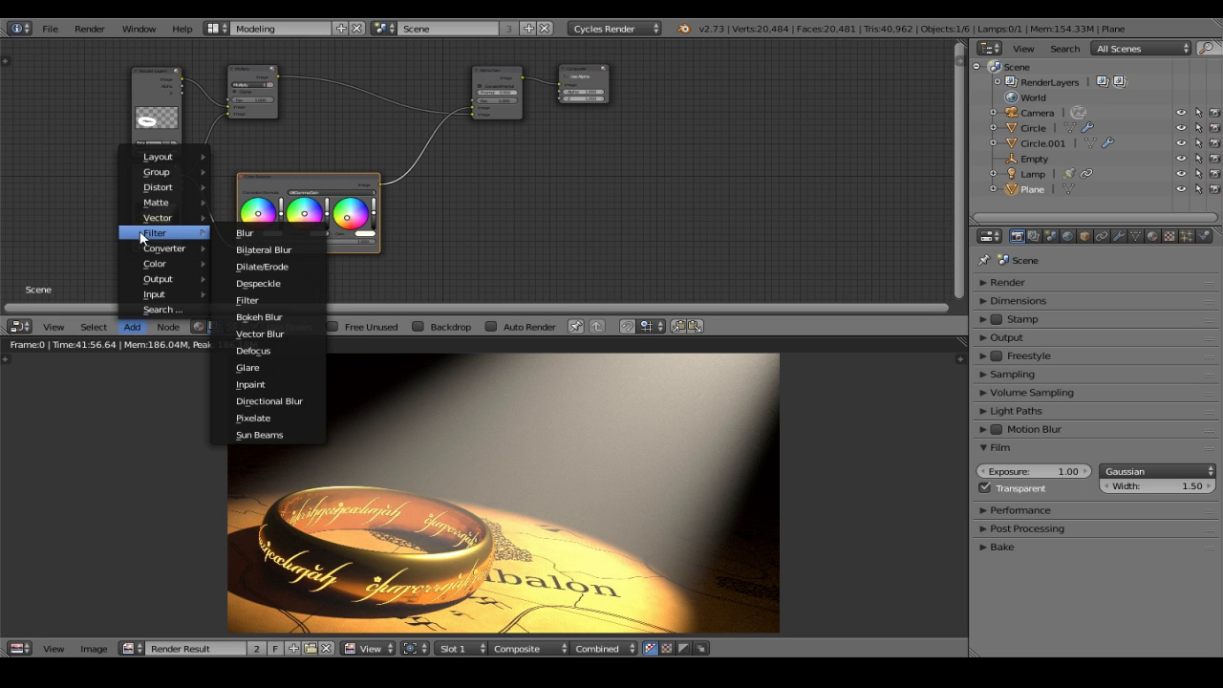
left_click(273, 369)
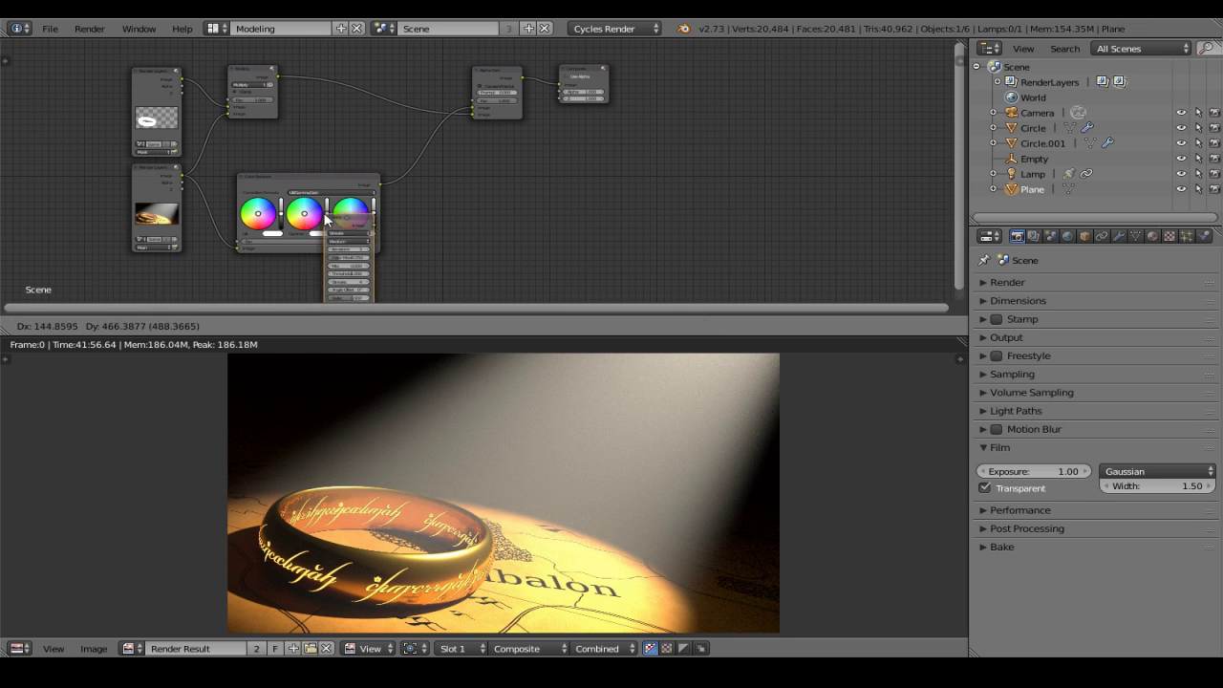
left_click(302, 59)
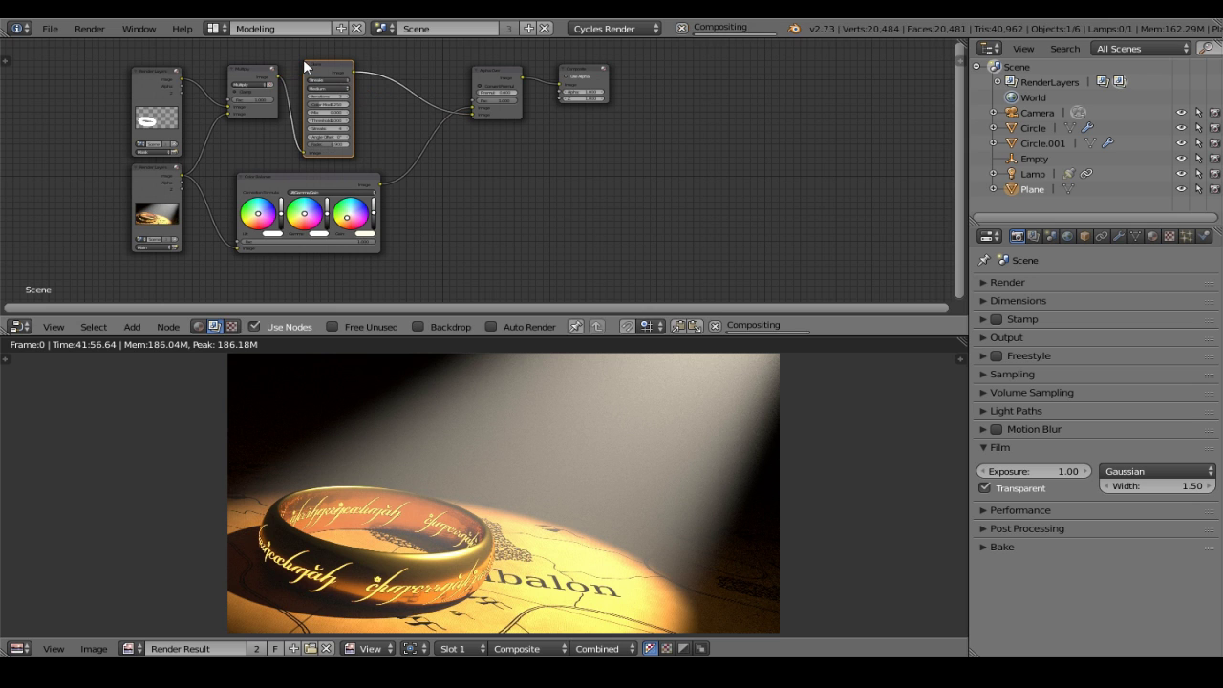
scroll(314, 129, "up", 5)
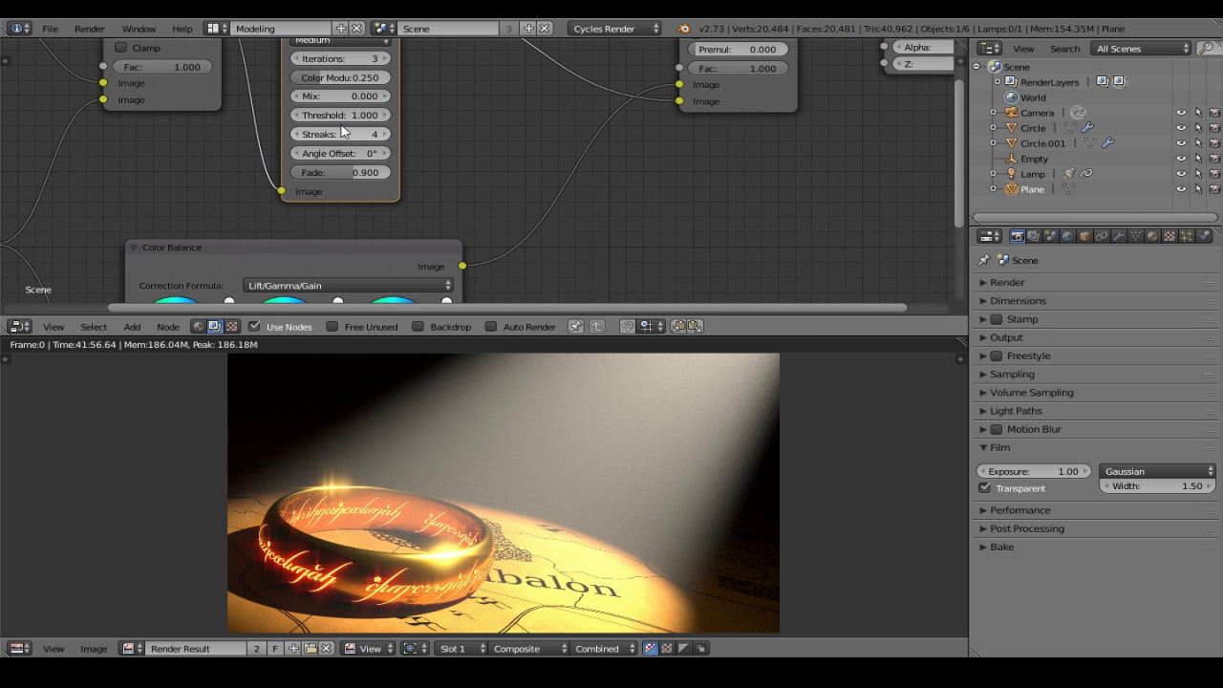
middle_click_drag(342, 130, 340, 172)
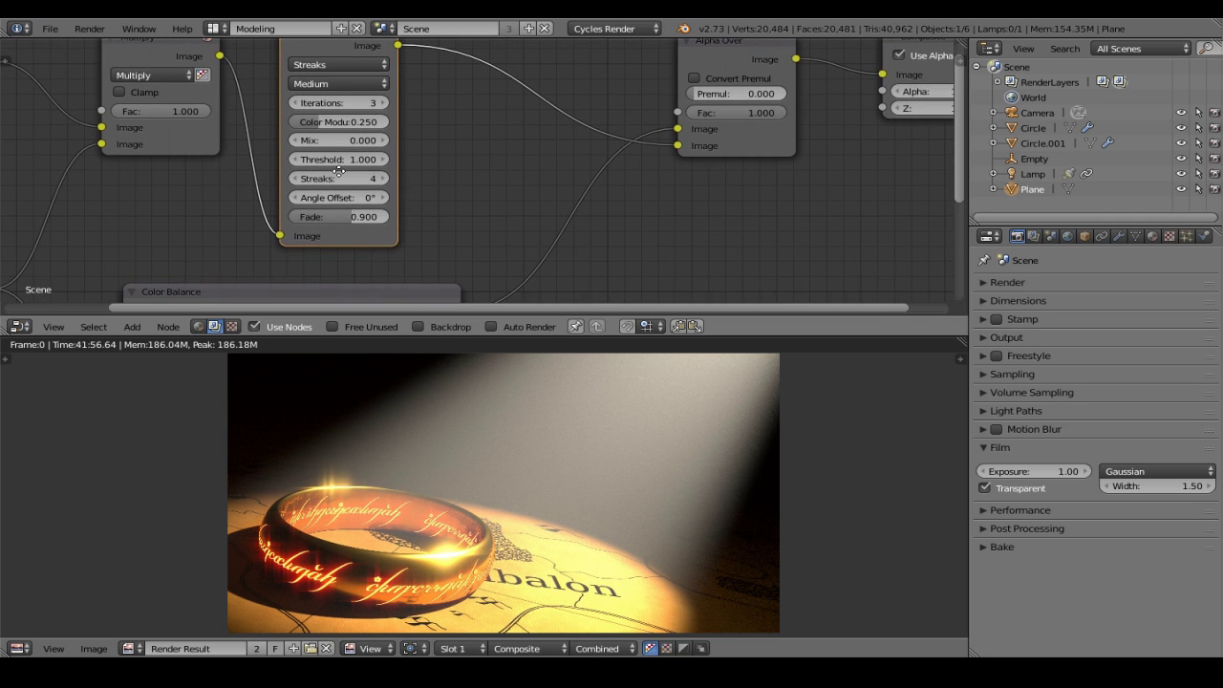
Set the Glare's Fade to 0.75, Color Modulation to 1 and Threshold to 2.5
left_click(366, 218)
type("0.75")
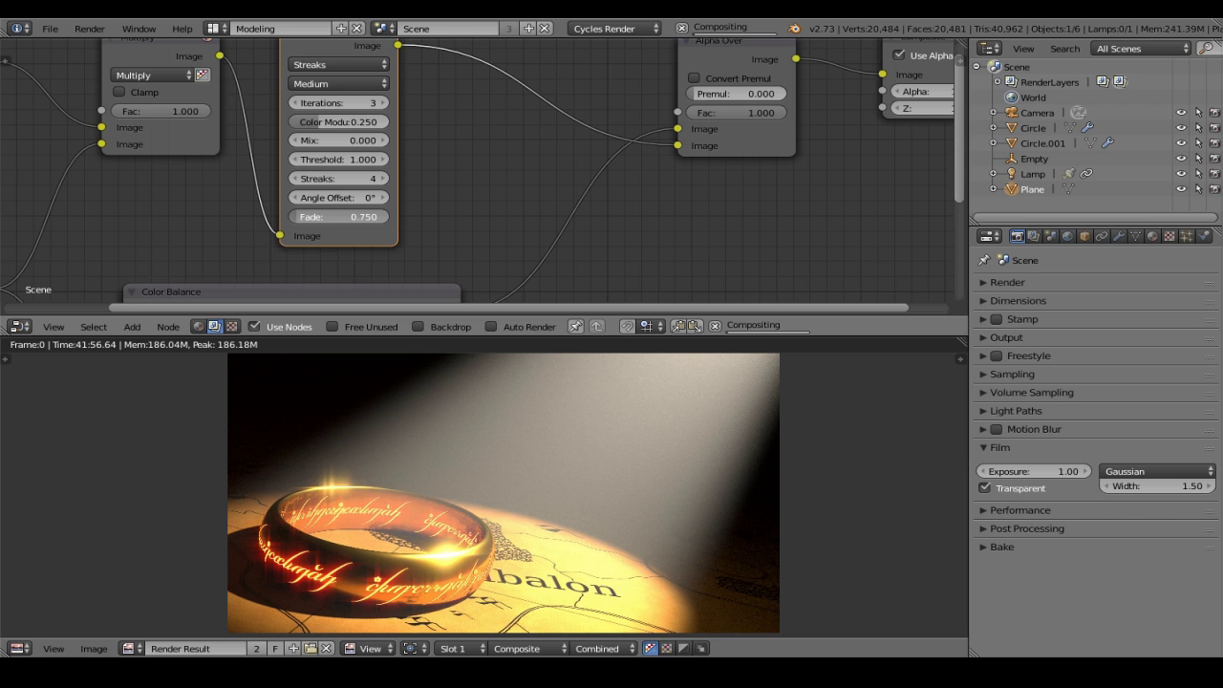
key("Return")
left_click(315, 122)
type("1")
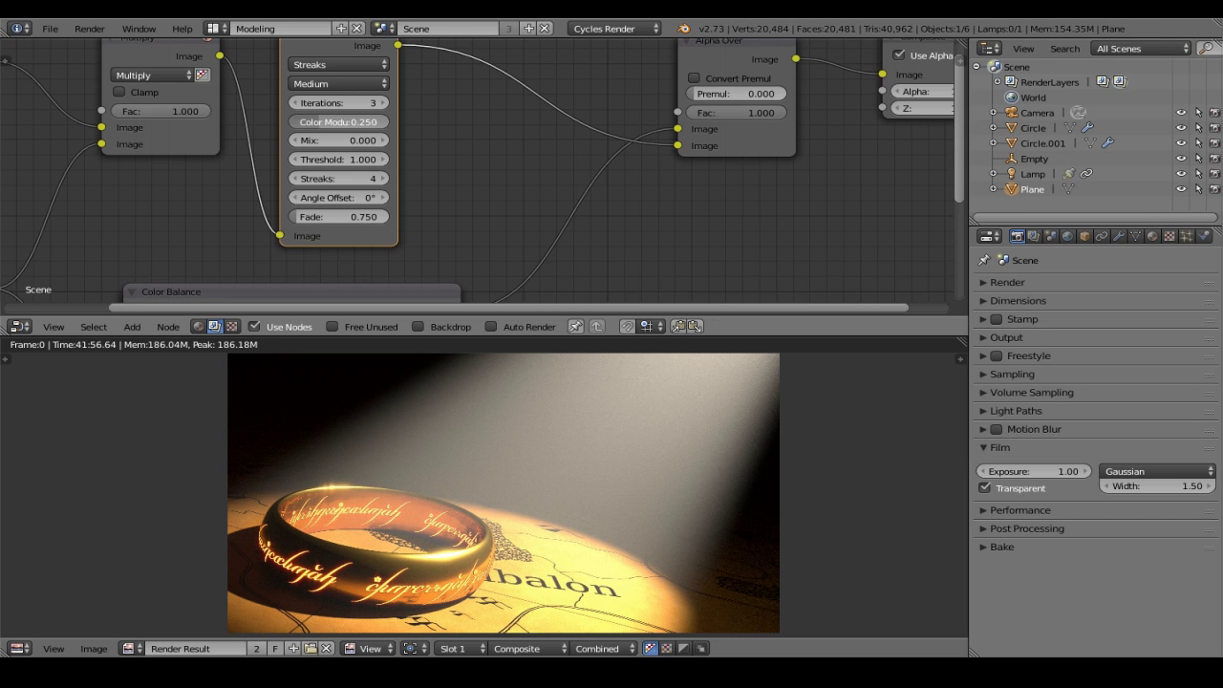
key("Return")
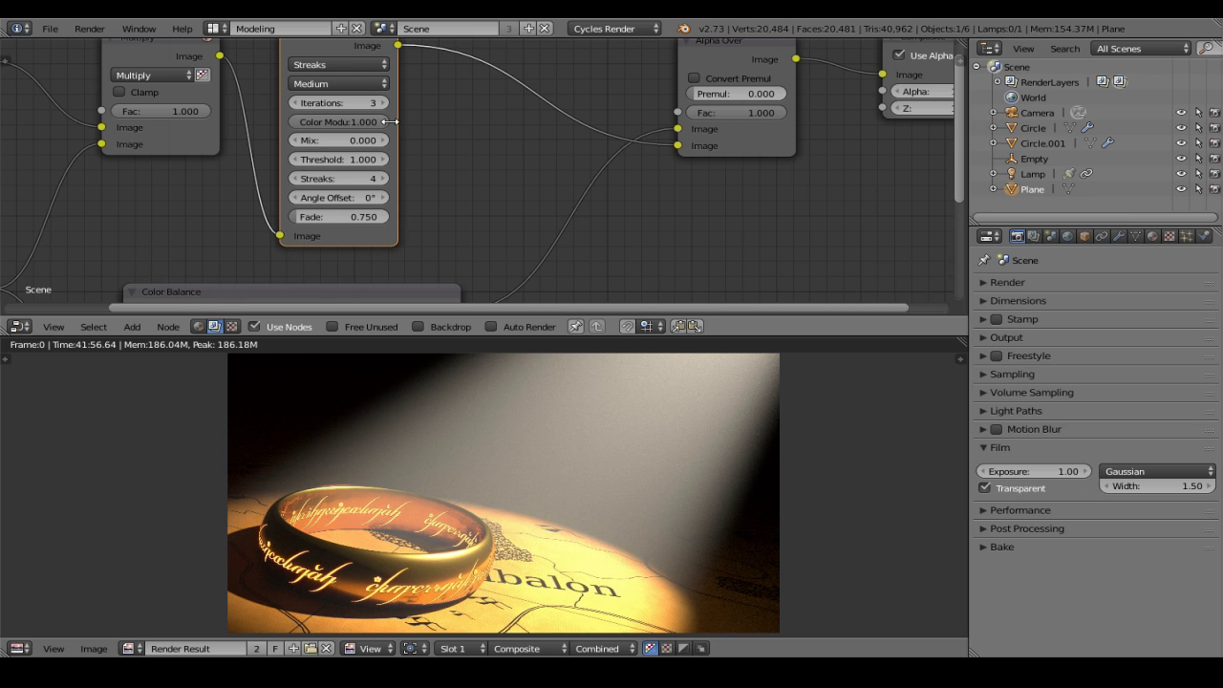
left_click(337, 159)
type("2.5")
key("Return")
Insert another Glare node after the Streaks glare and switch its Glare Type to Fog Glow
left_click(132, 326)
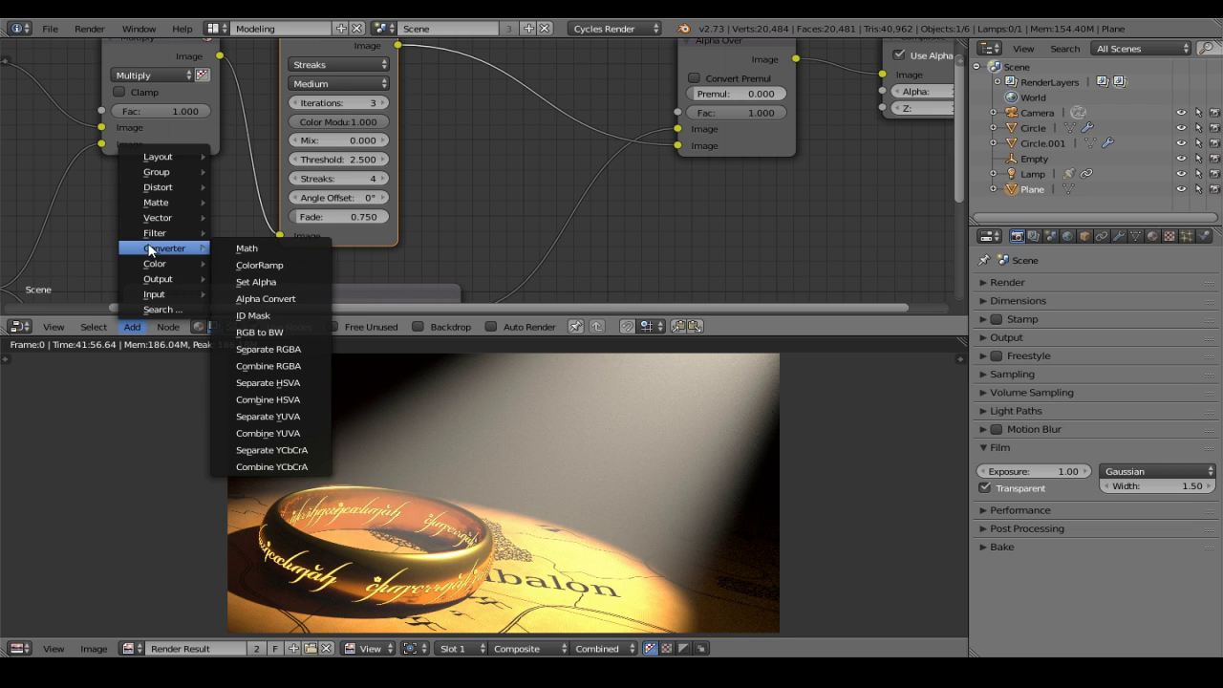
mouse_move(151, 234)
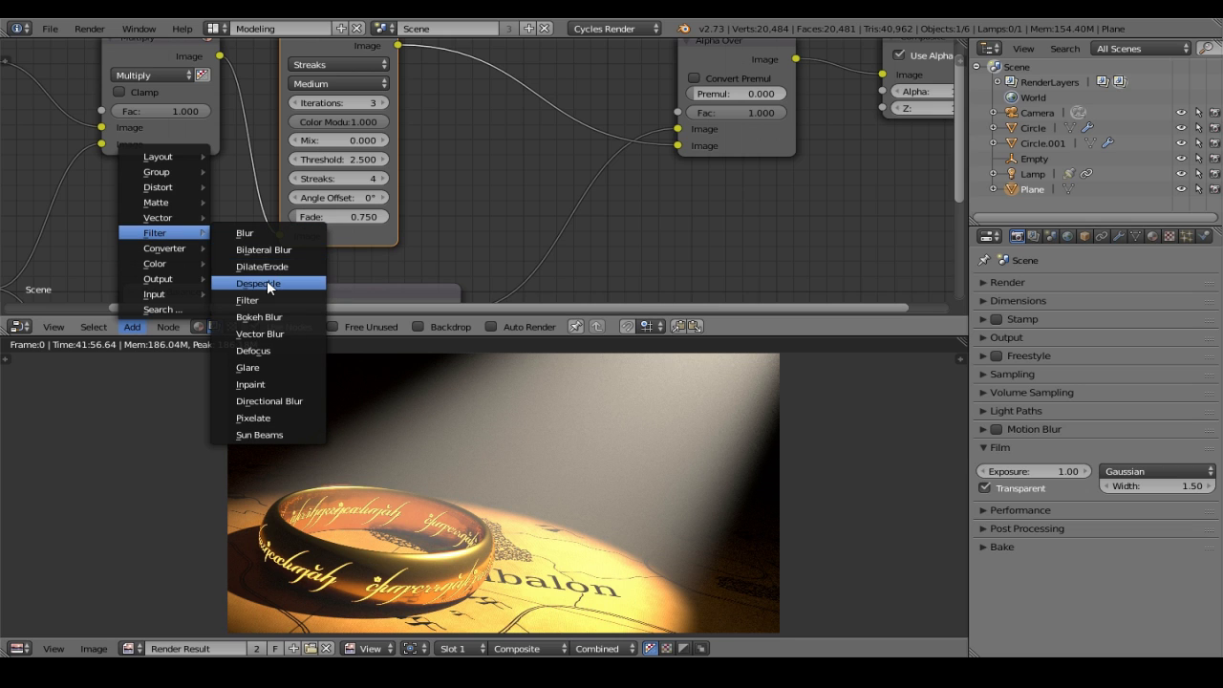
left_click(281, 367)
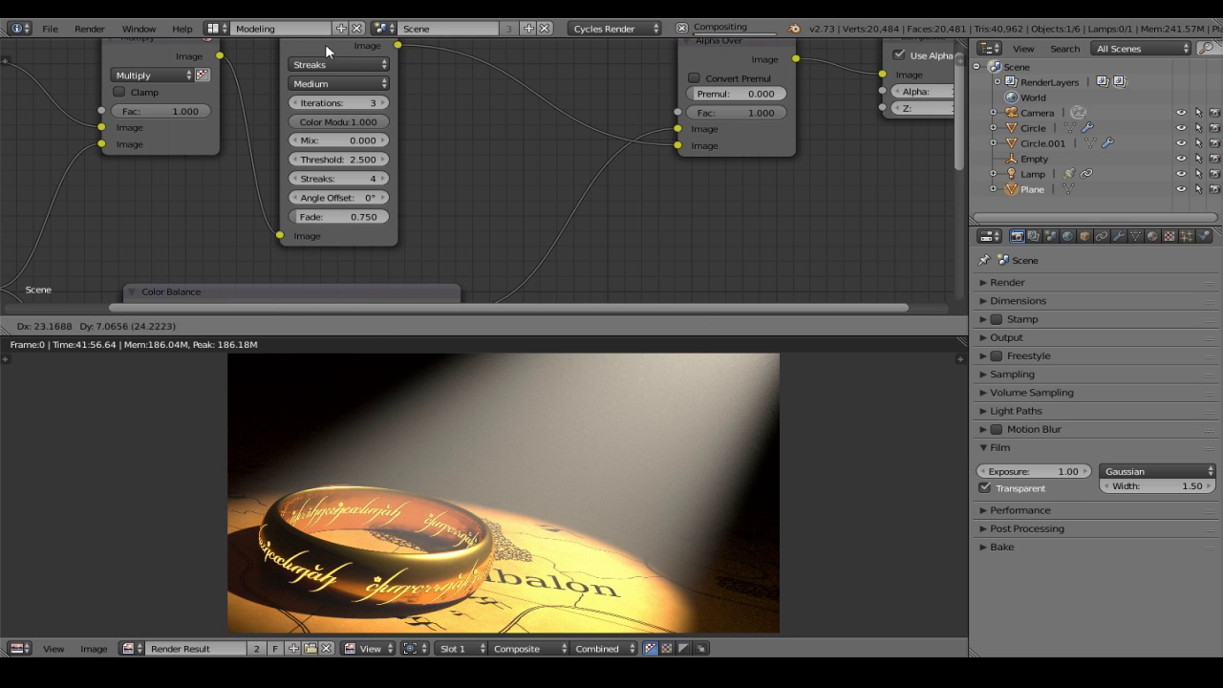
left_click(422, 313)
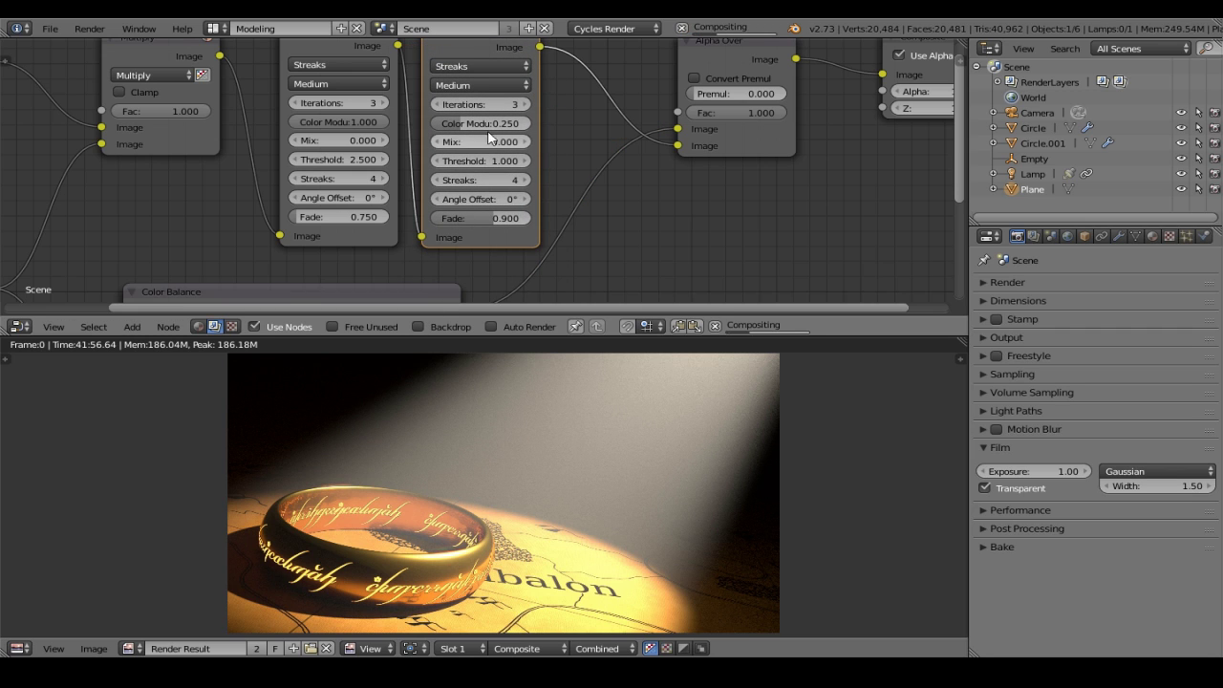
left_click(465, 65)
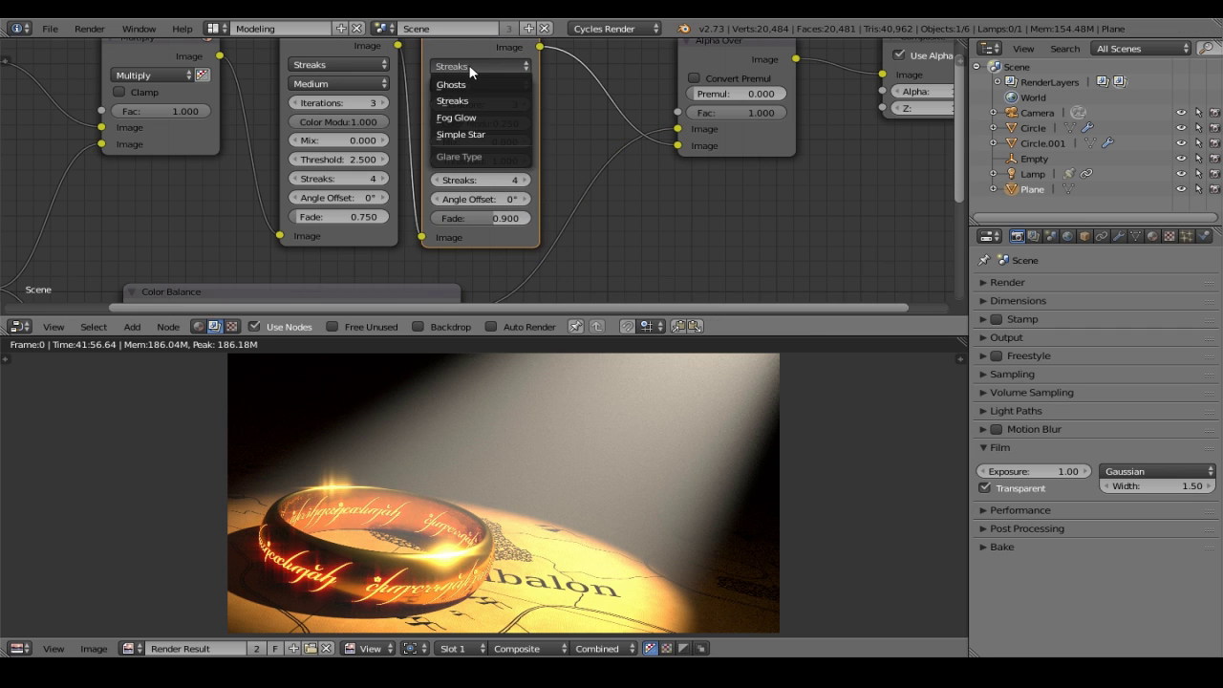
left_click(481, 118)
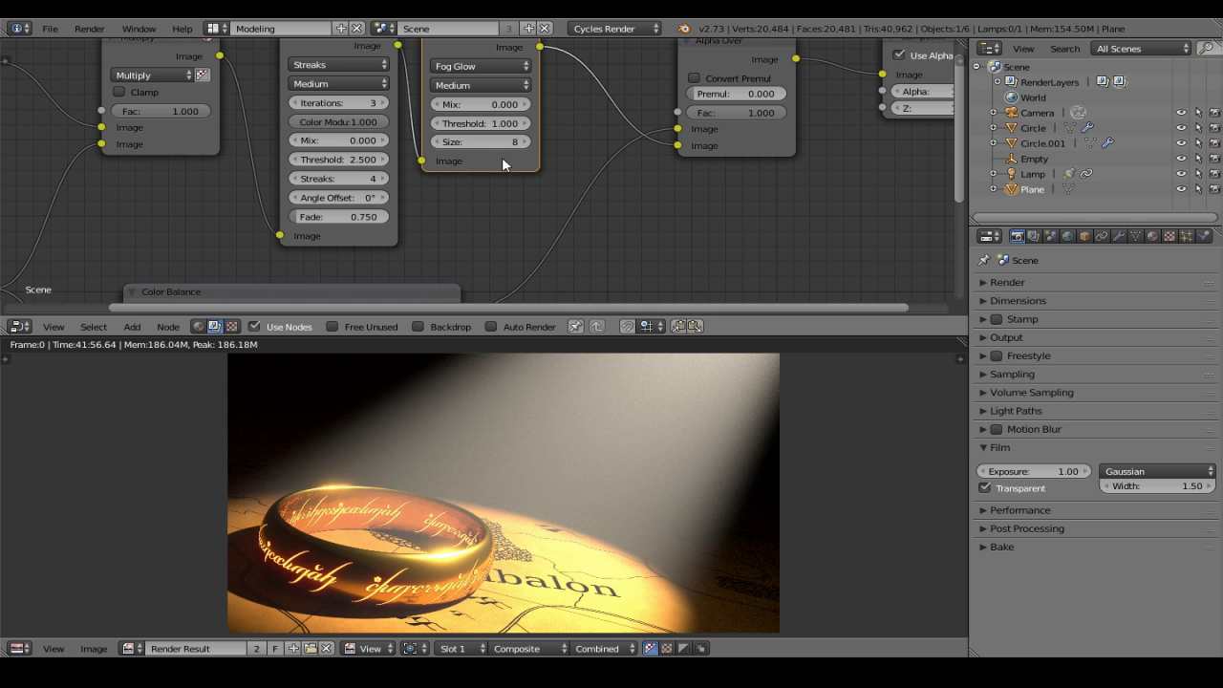
scroll(502, 157, "down", 3)
scroll(476, 198, "down", 1)
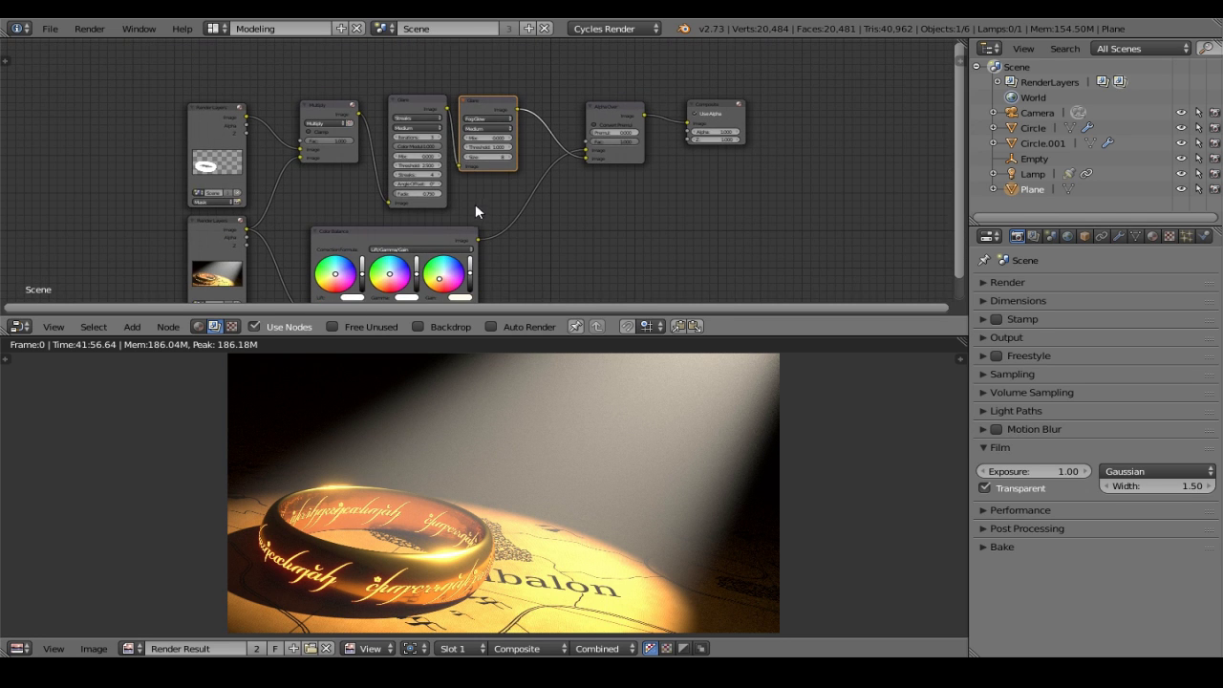
middle_click_drag(475, 204, 472, 165)
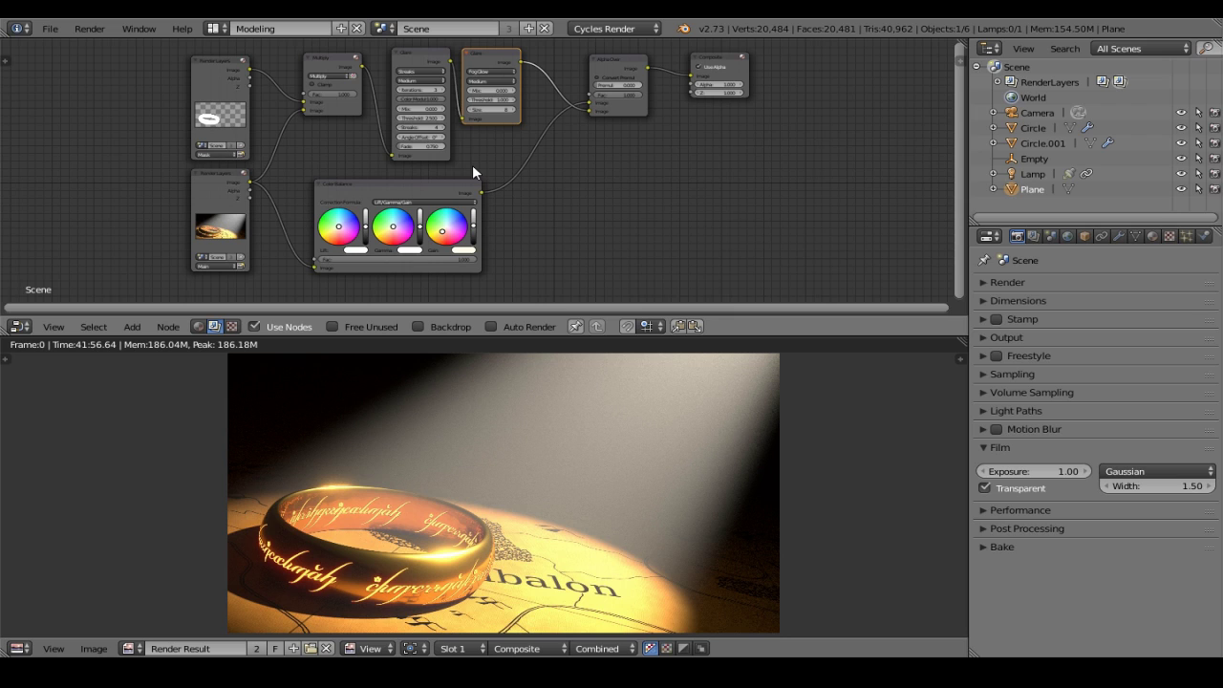